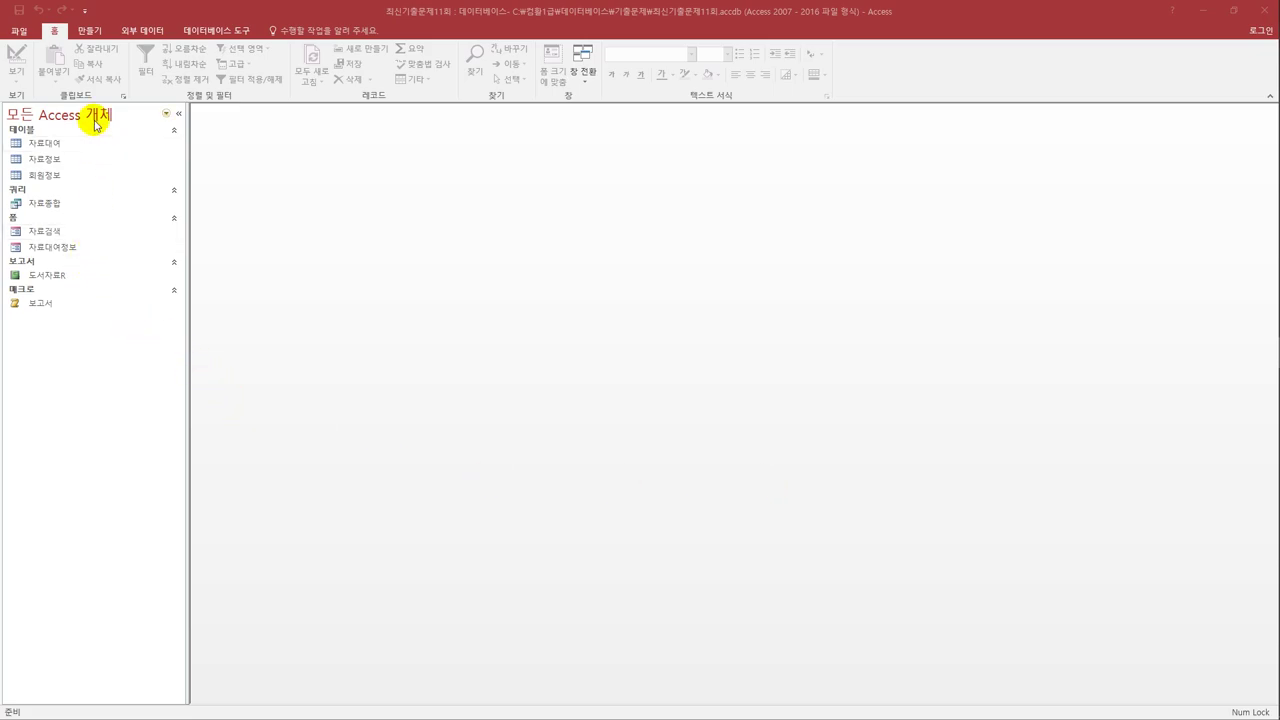
- Open the 자료정보 table in Design view and move its window clear of the navigation pane
left_click(56, 159)
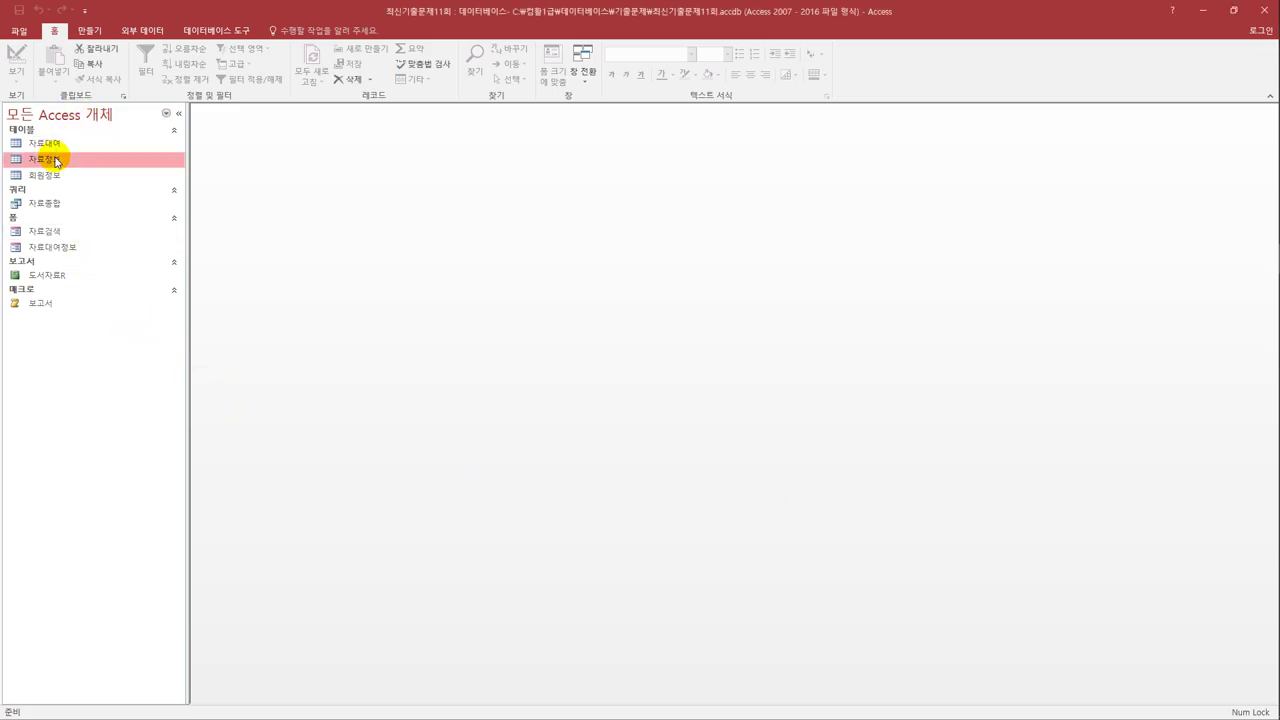
right_click(56, 159)
left_click(110, 180)
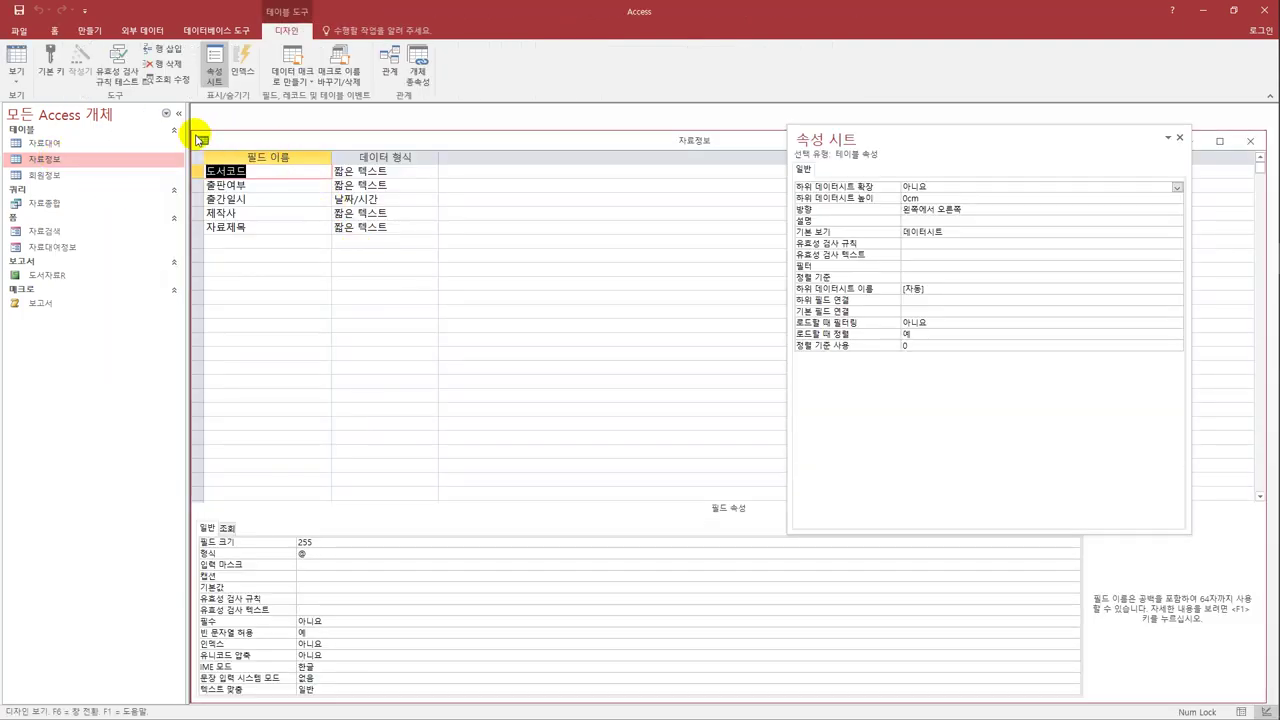
left_click_drag(198, 137, 298, 181)
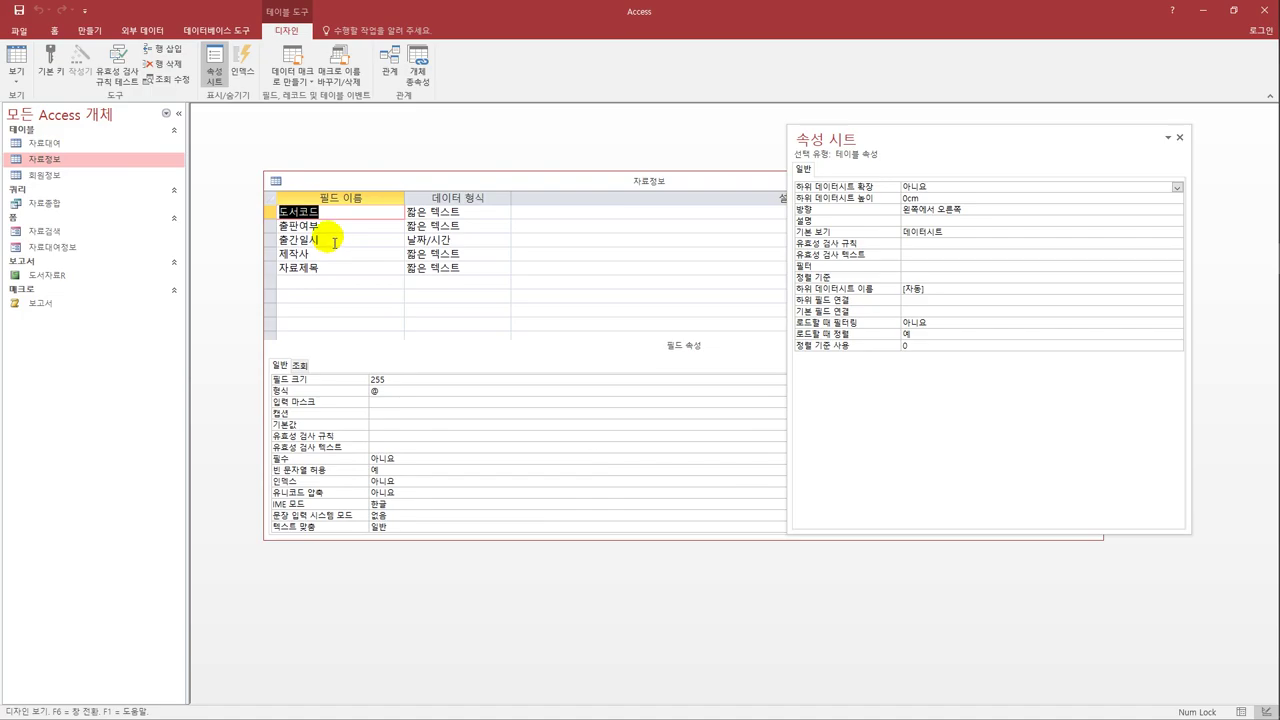
- Insert a new field named 자료번호 above the 도서코드 field
left_click(318, 210)
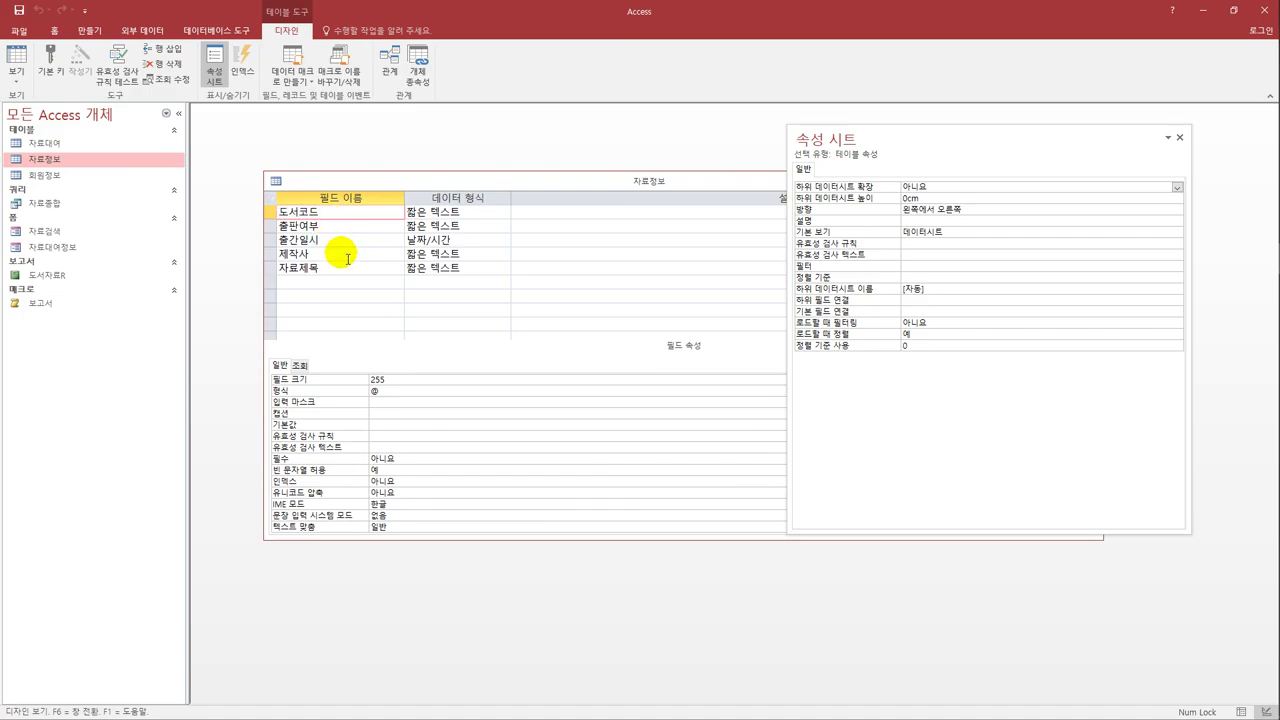
left_click(270, 212)
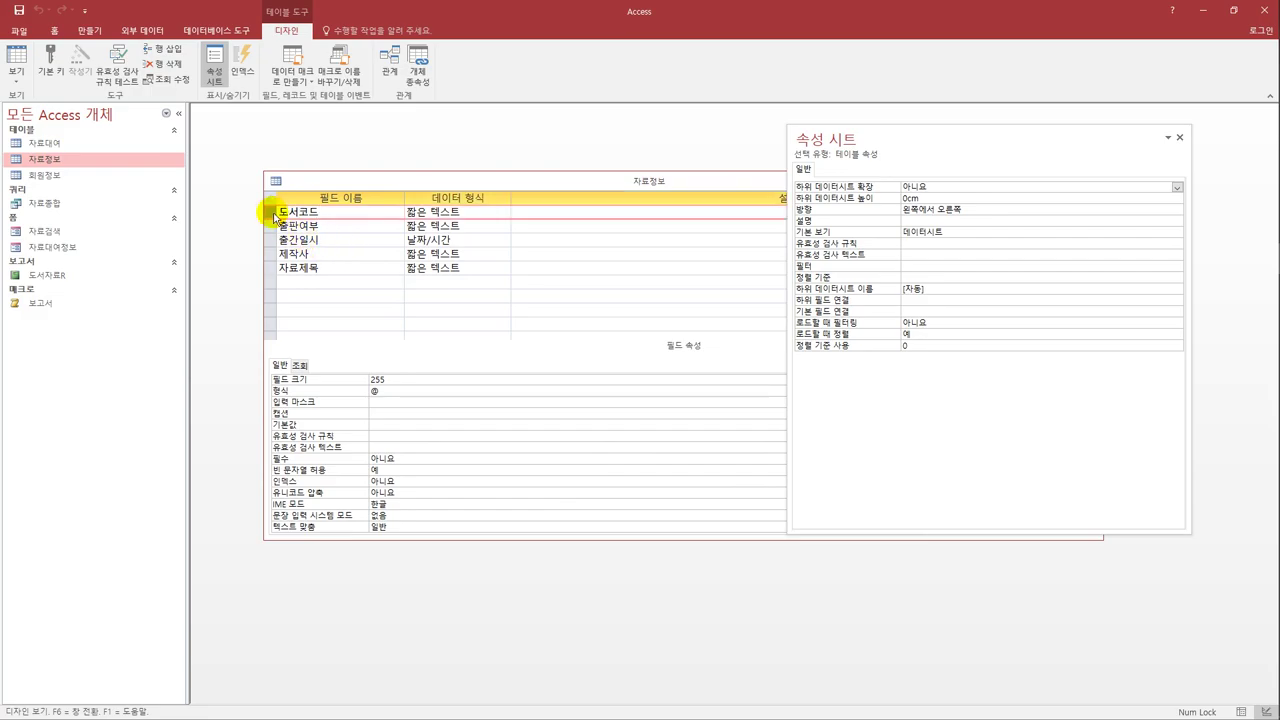
right_click(274, 214)
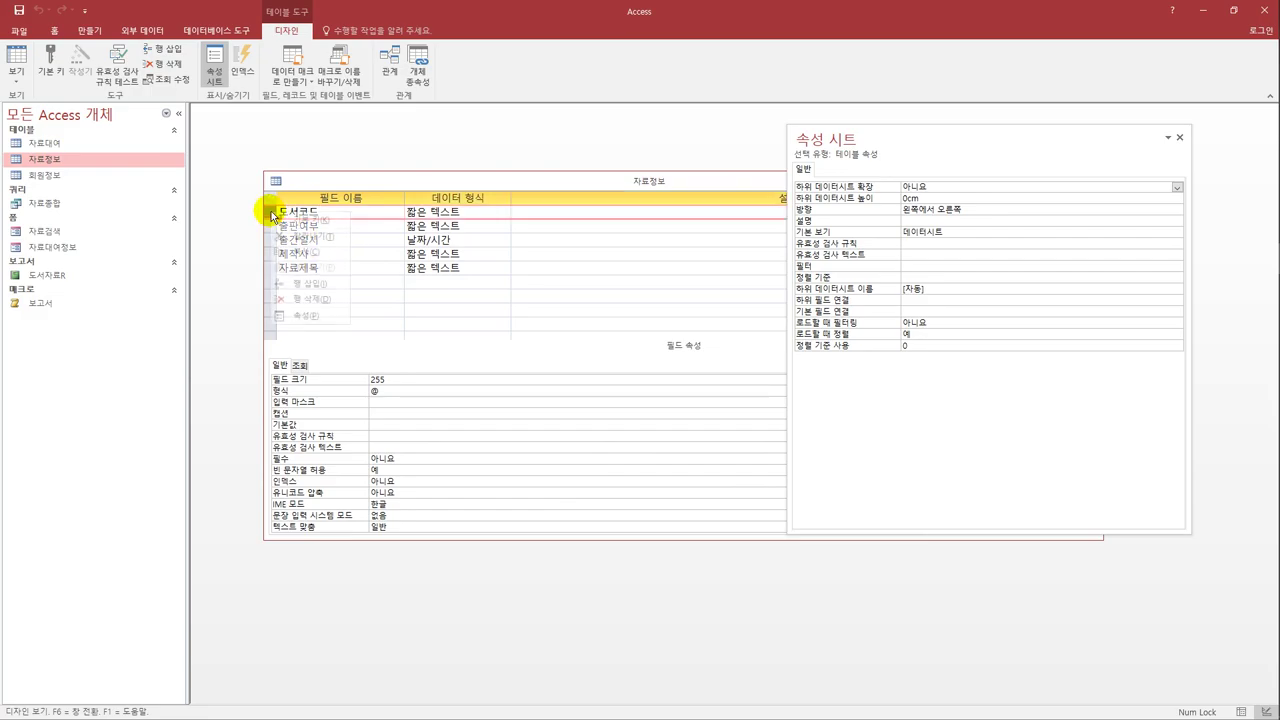
left_click(303, 284)
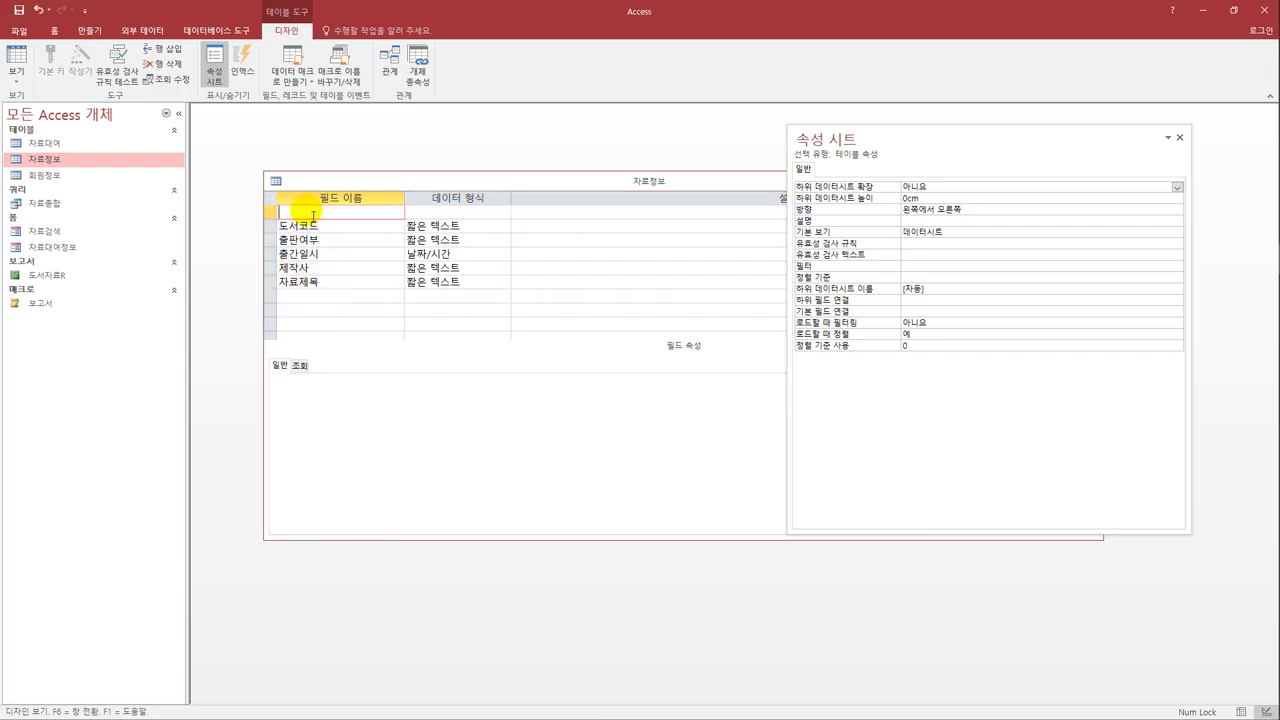
type("자료번호")
key("Tab")
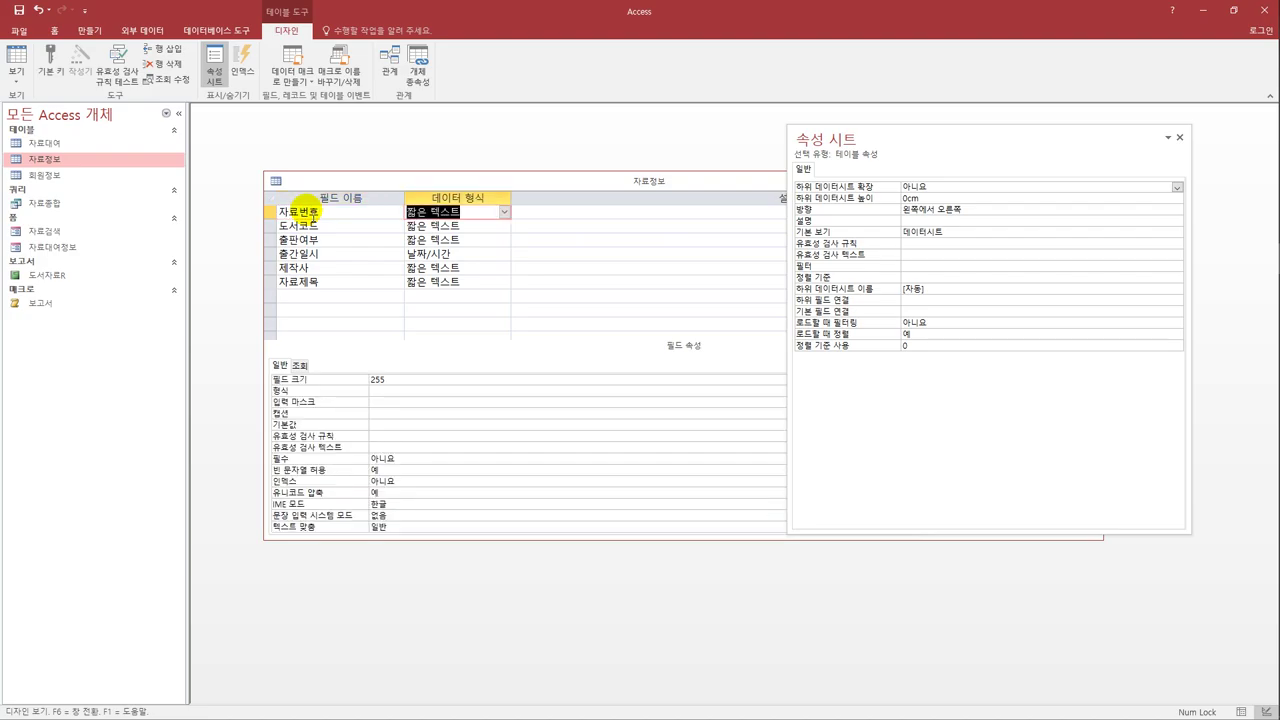
- Set the 자료번호 field's data type to 일련 번호 and make it the table's primary key
left_click(507, 212)
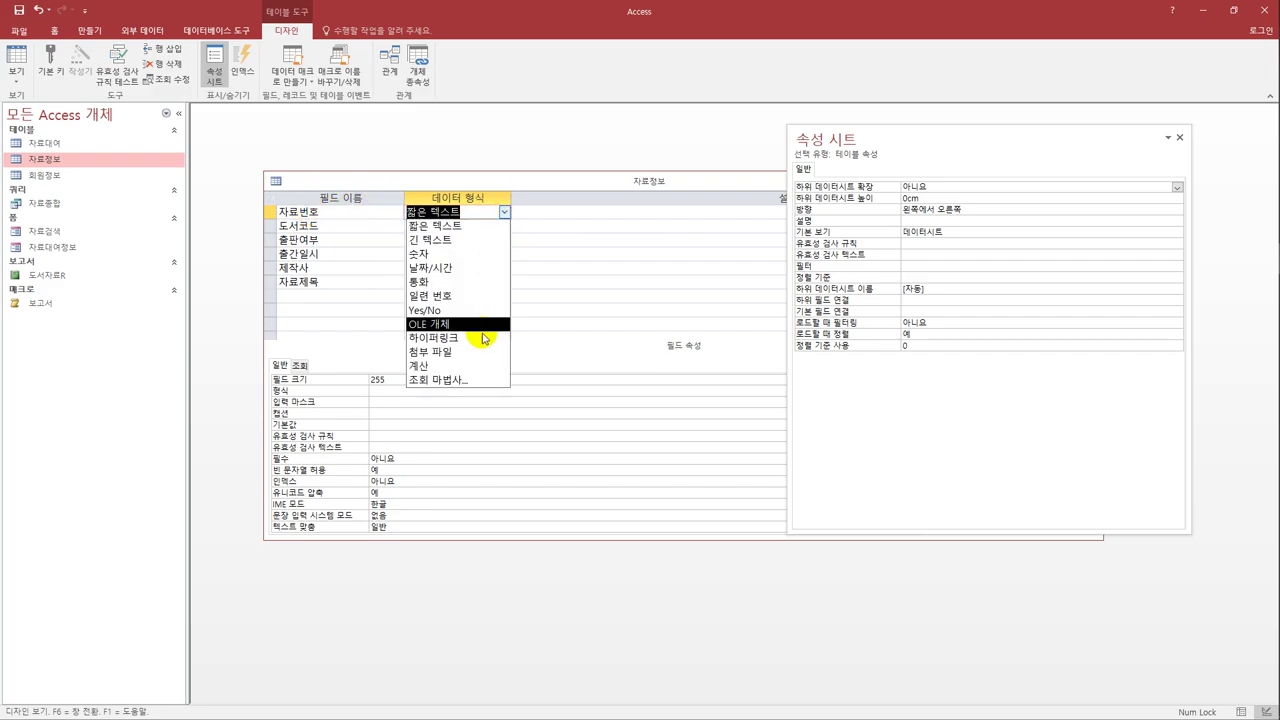
left_click(481, 296)
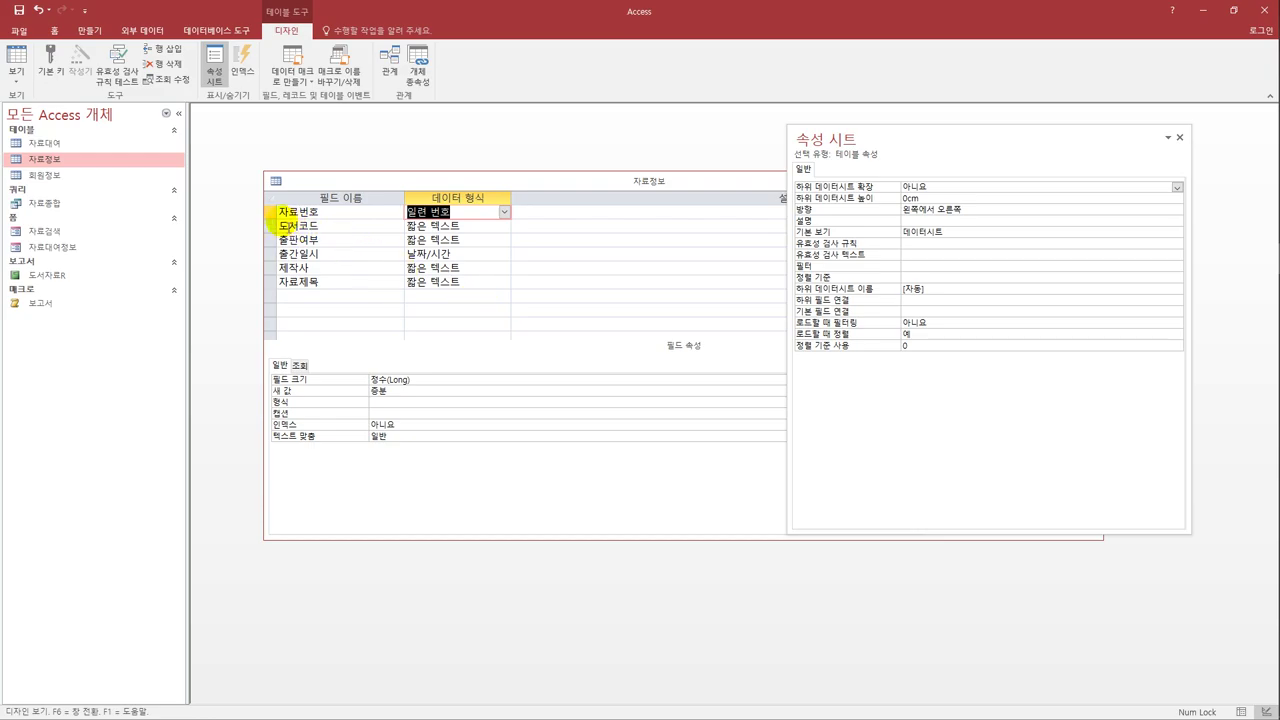
left_click(272, 214)
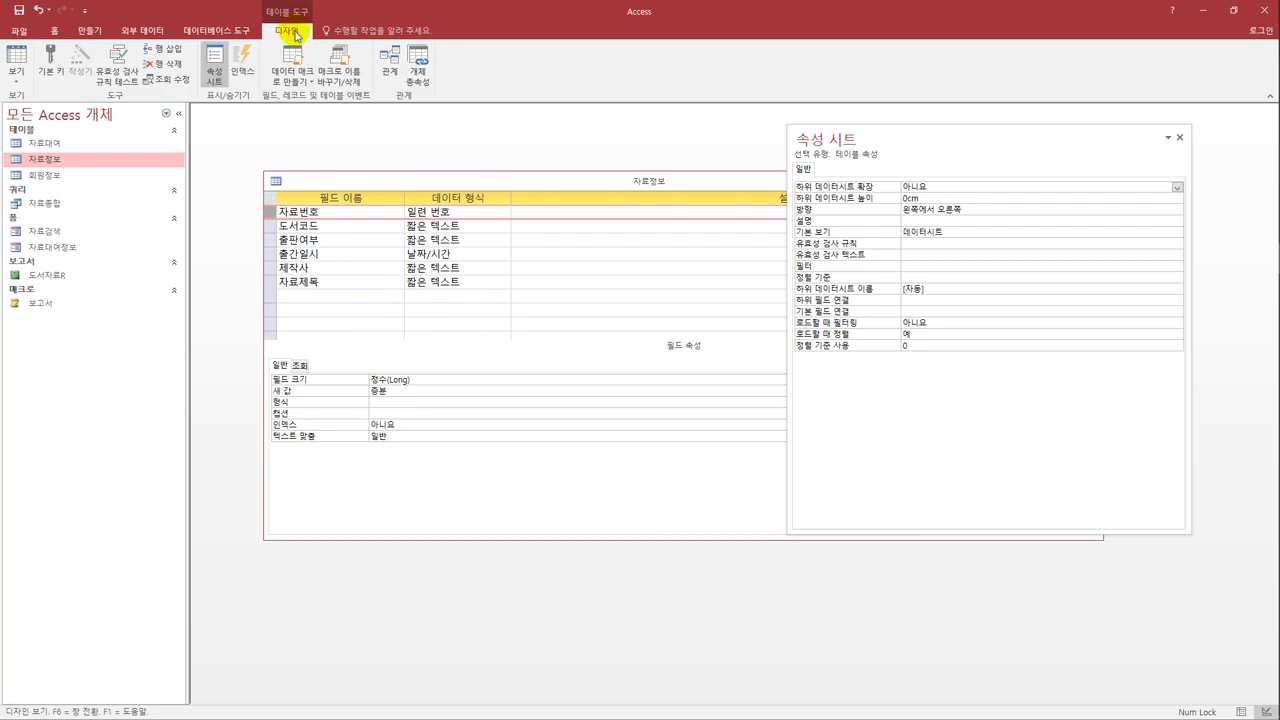
left_click(49, 74)
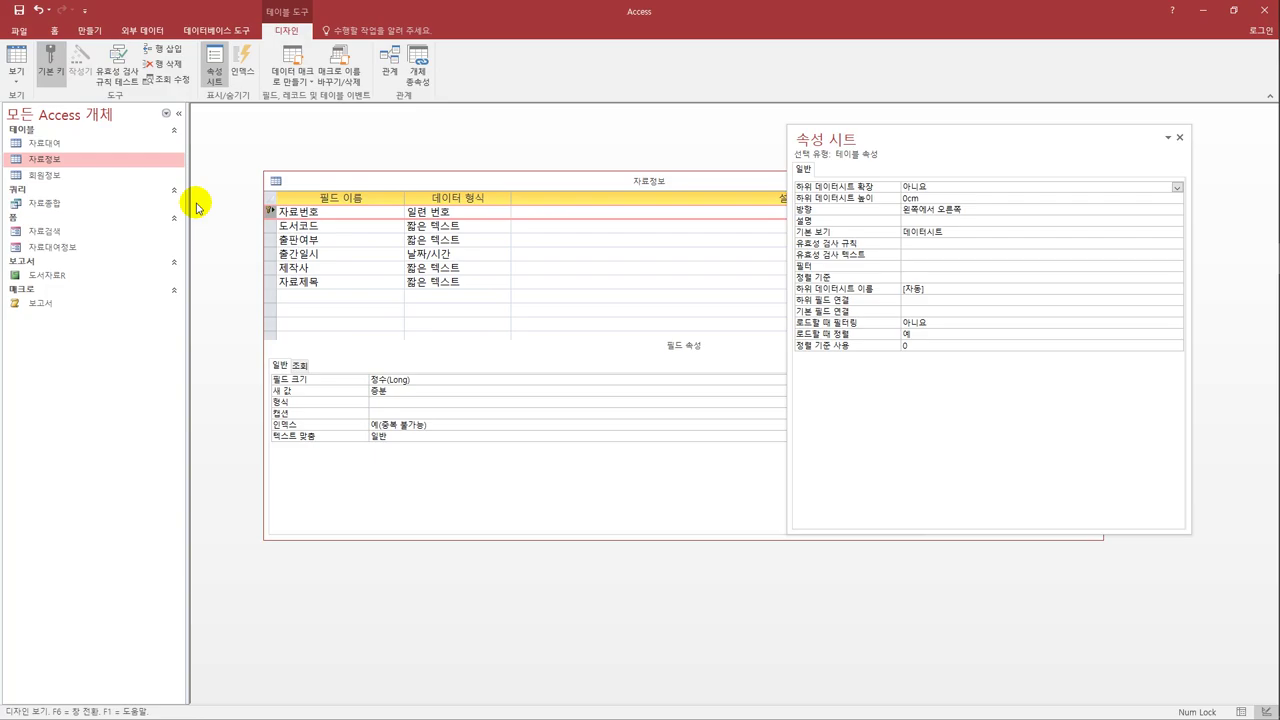
- Set the input mask (입력 마스크) of the 도서코드 field to L00L000
left_click(340, 225)
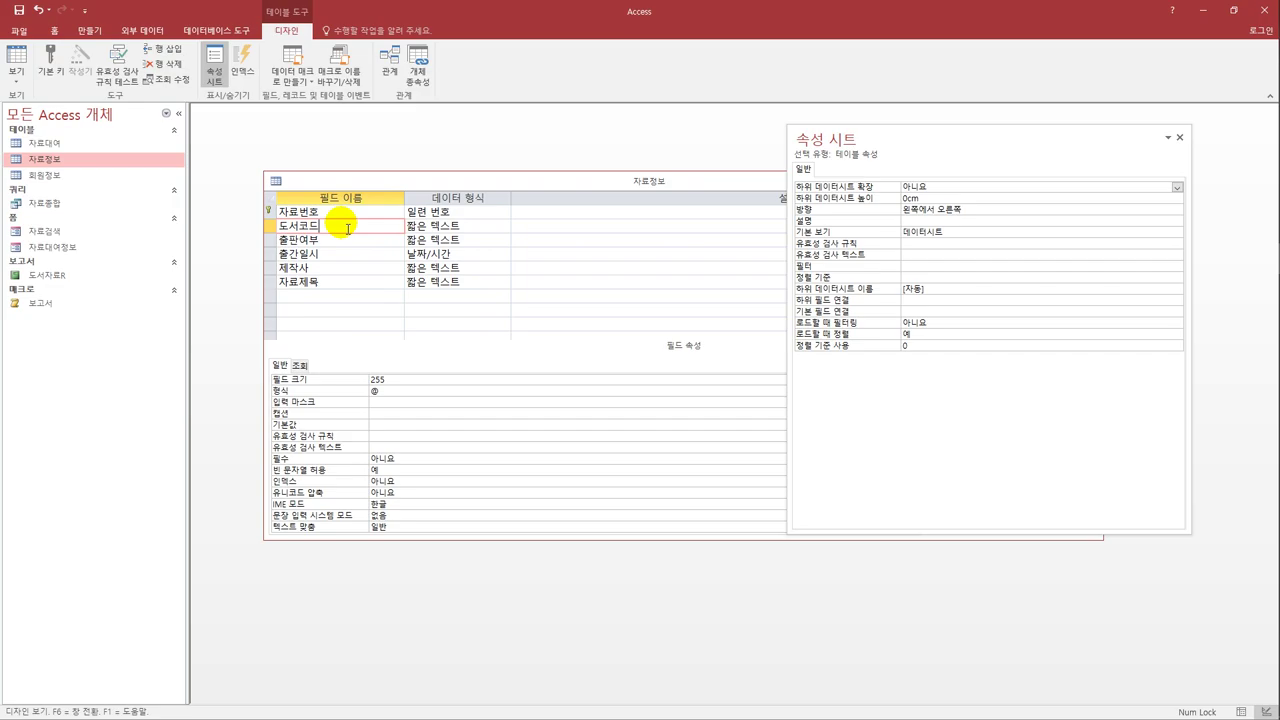
left_click(402, 403)
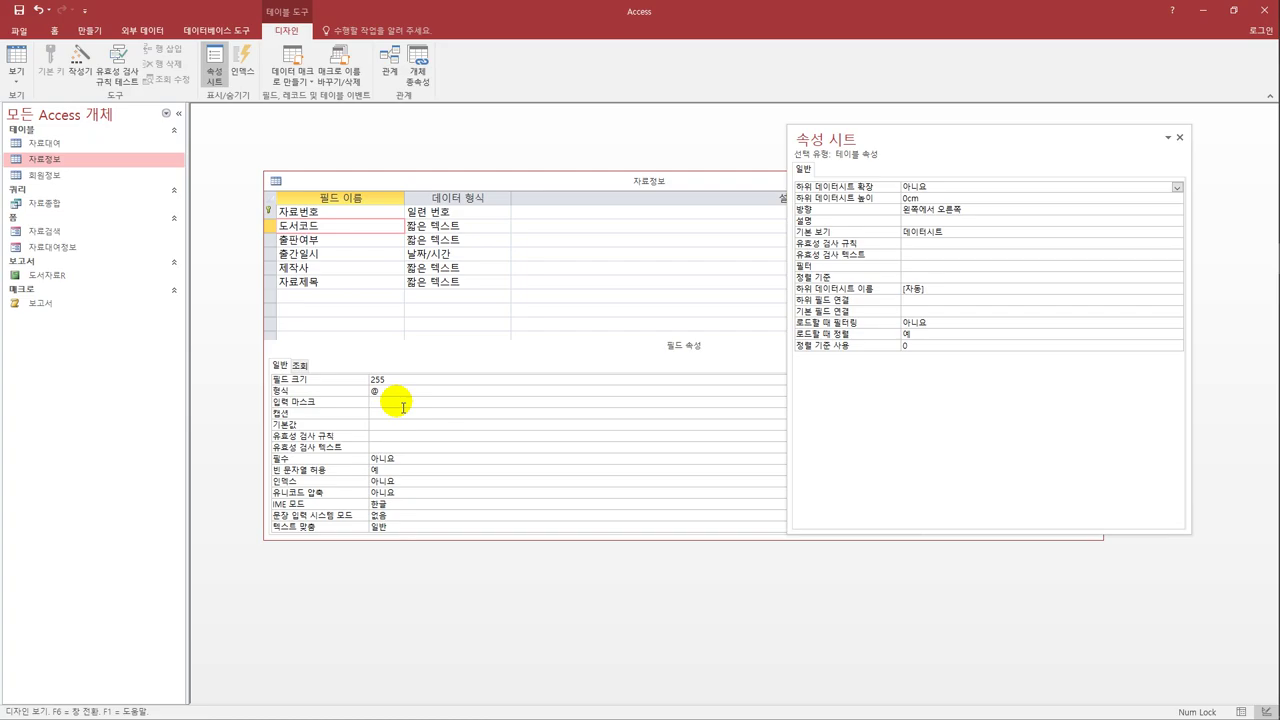
type("L00L000")
- Set the data type of the 출판여부 field to Yes/No
left_click(336, 244)
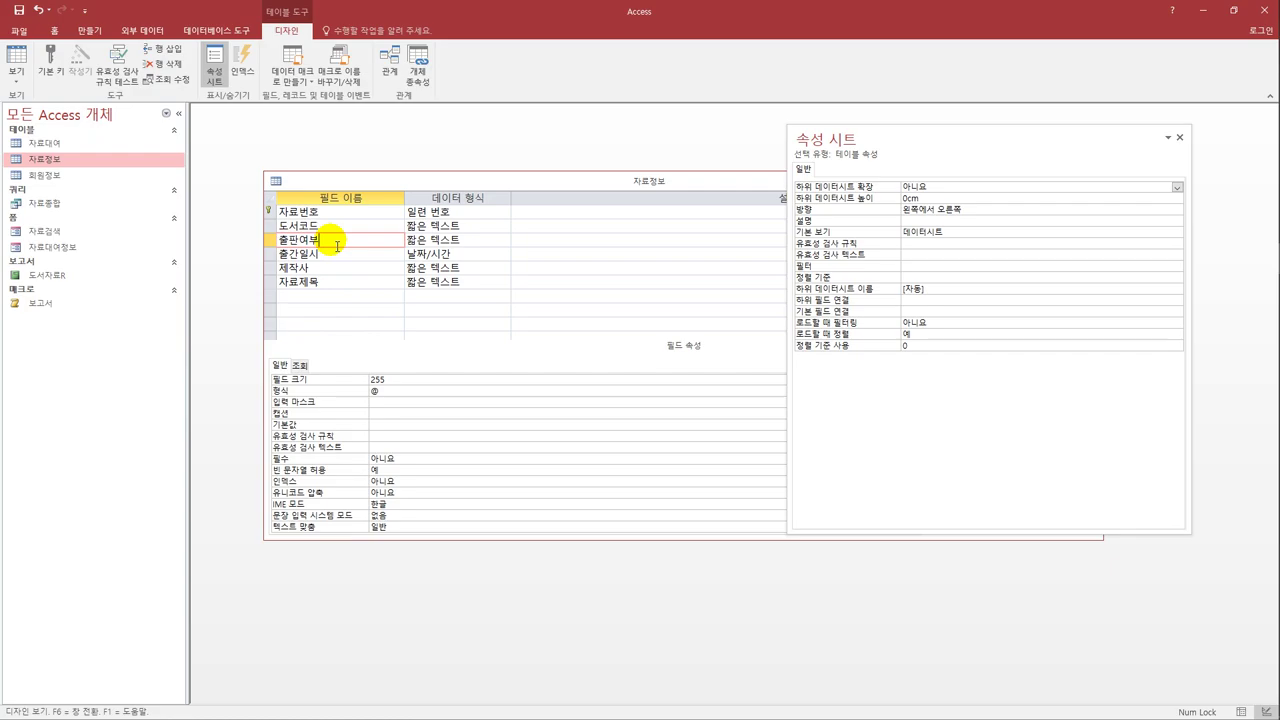
left_click(500, 243)
left_click(504, 241)
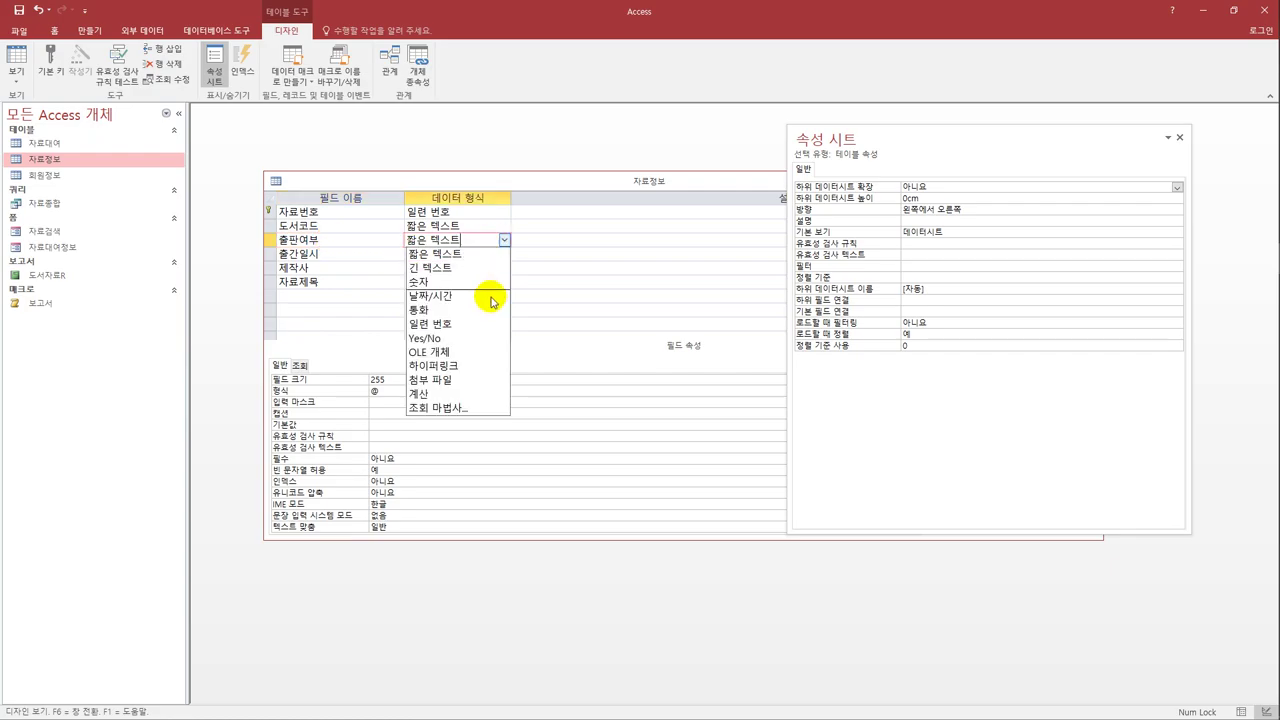
left_click(479, 340)
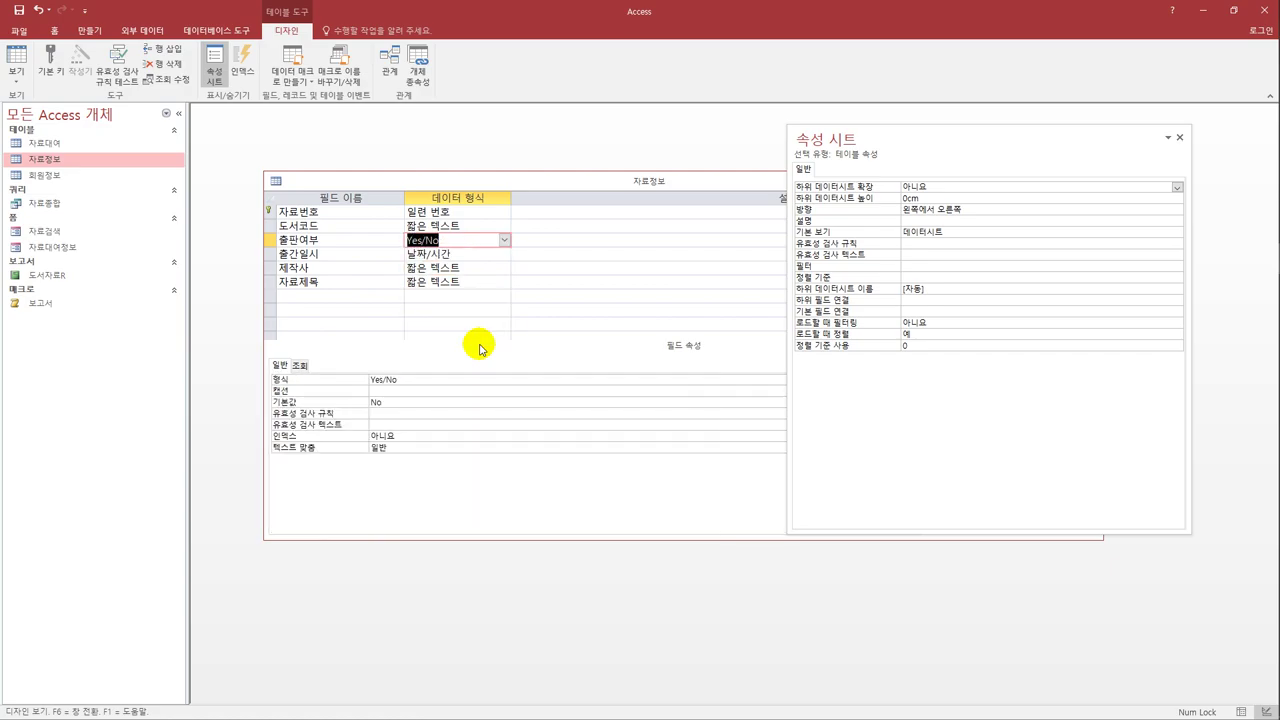
- Set the default value (기본값) of the 출간일시 field to =Now()
left_click(350, 256)
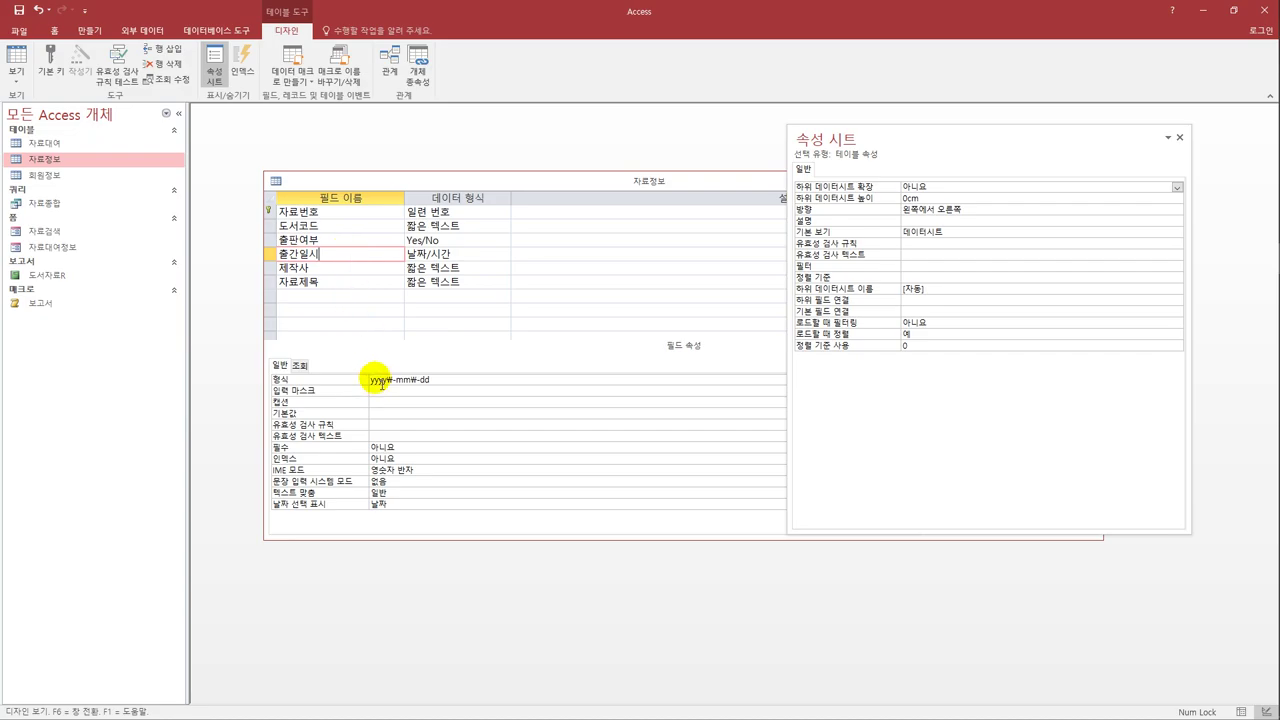
left_click(397, 414)
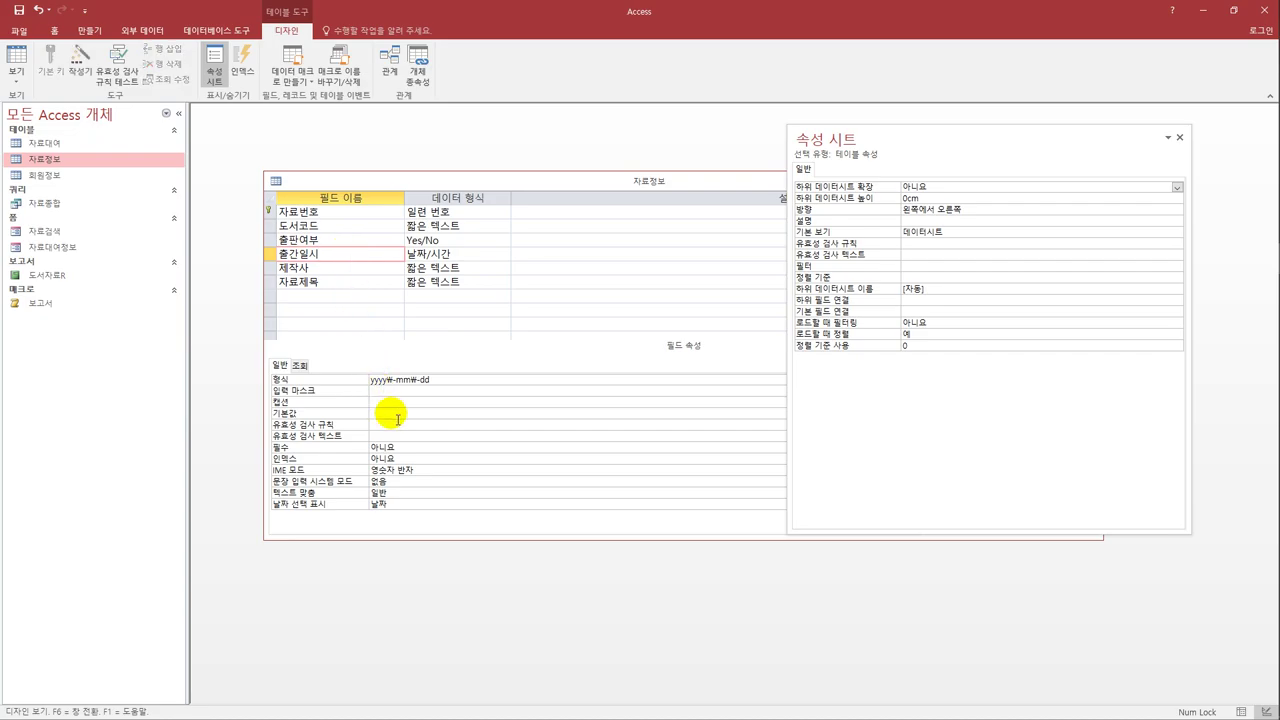
type("=now()")
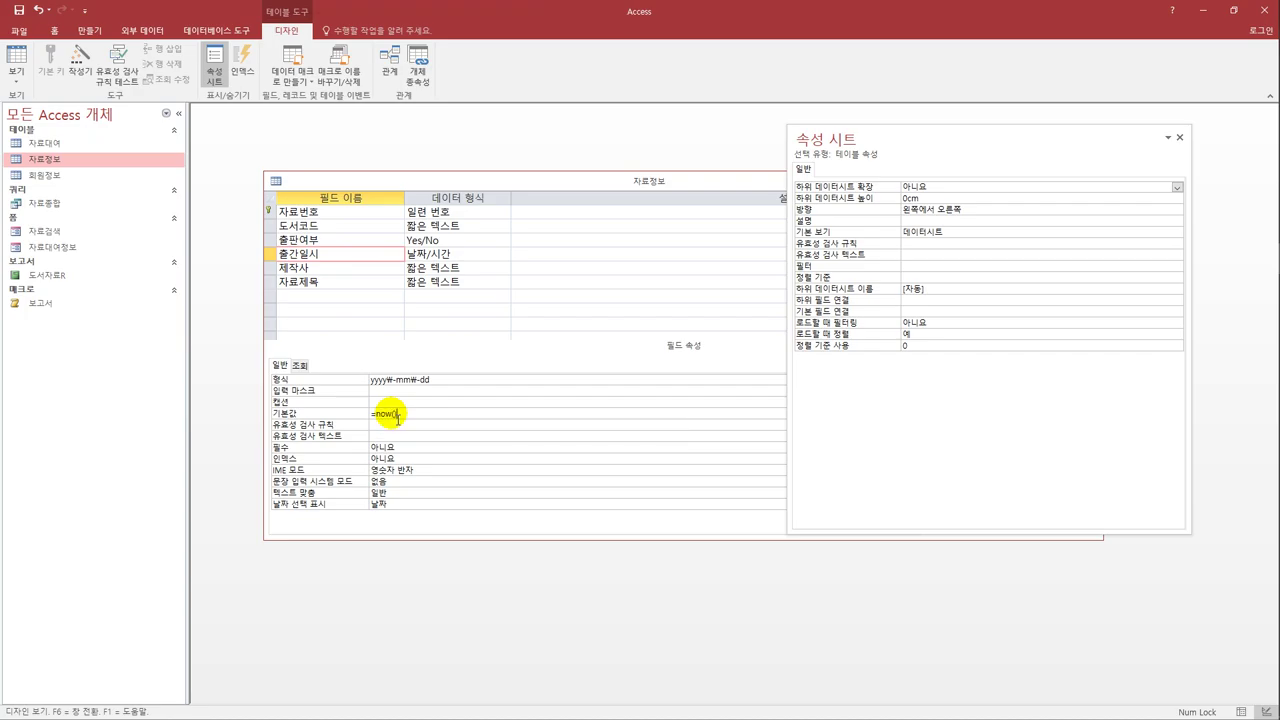
key("Return")
- Close the table's property sheet and set the format of the 출간일시 field to 기본 날짜
left_click(459, 381)
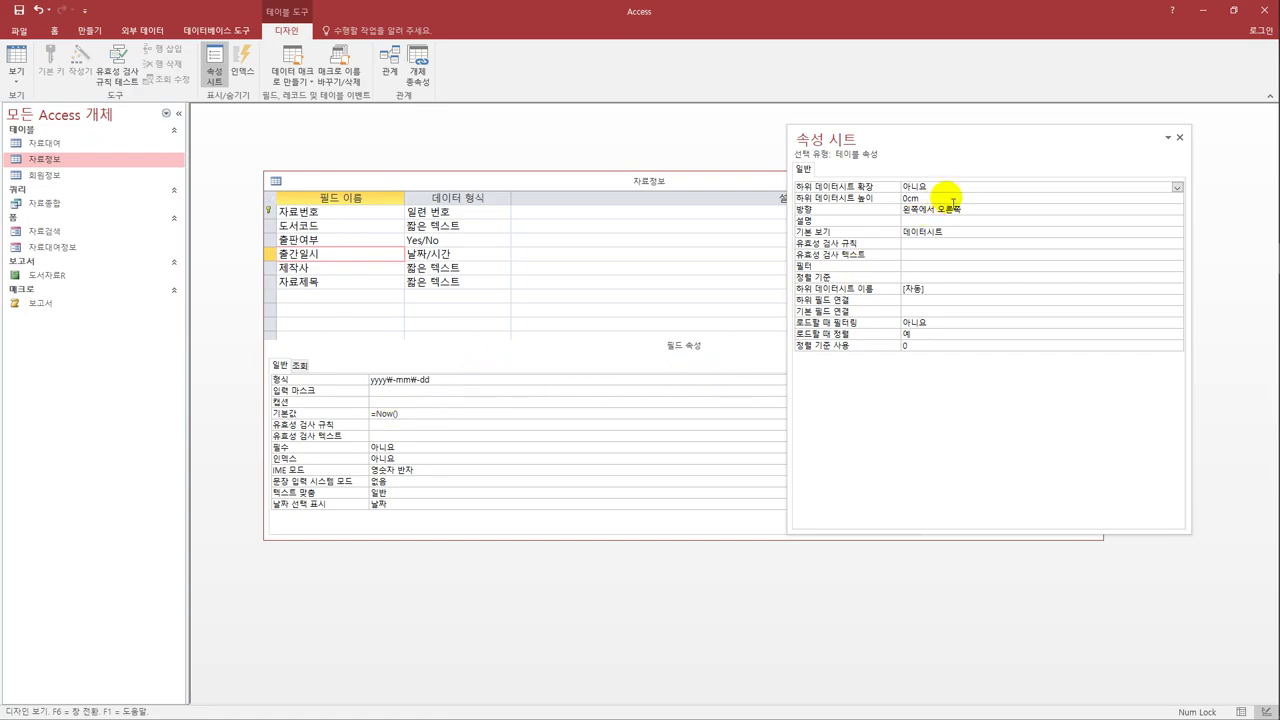
left_click(1179, 137)
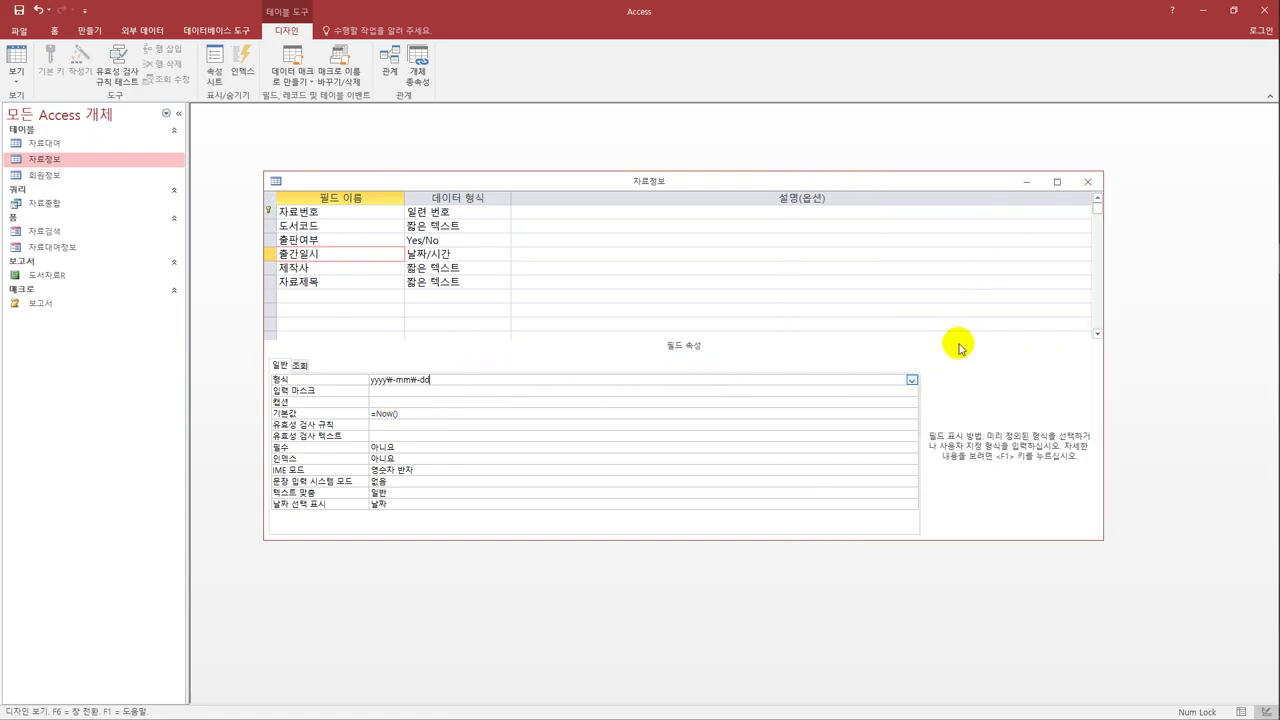
left_click(911, 380)
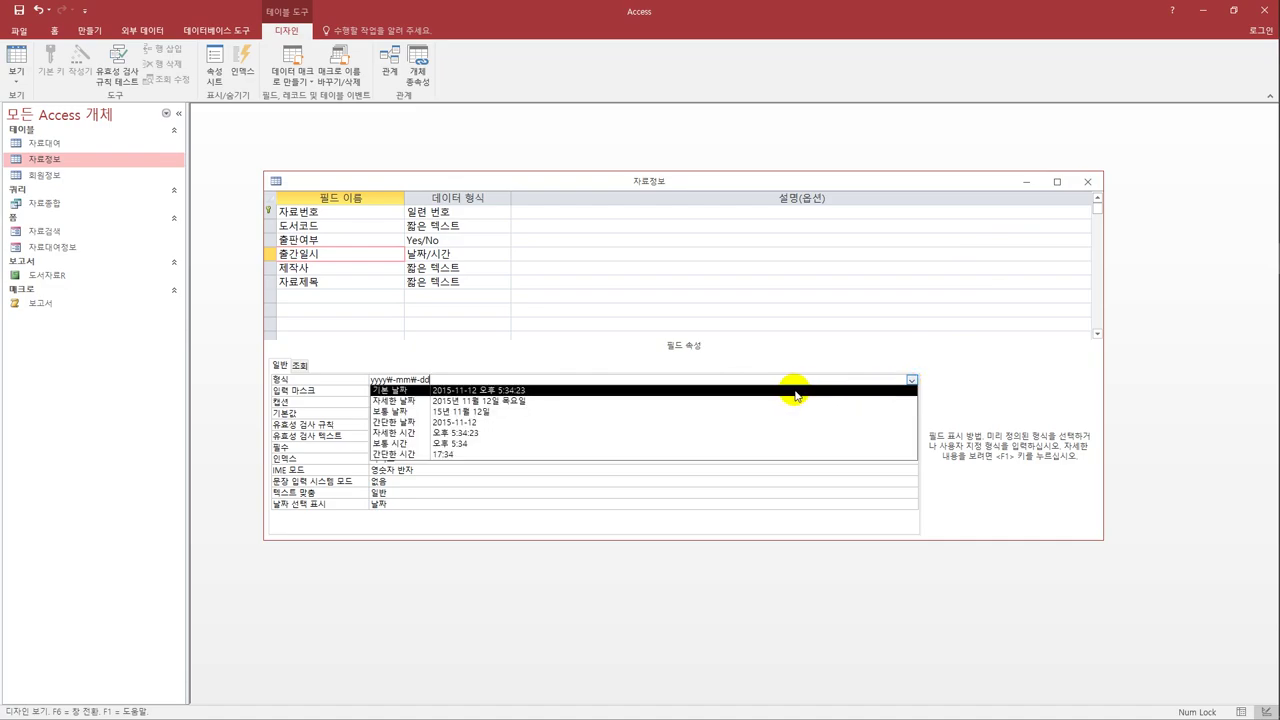
left_click(797, 392)
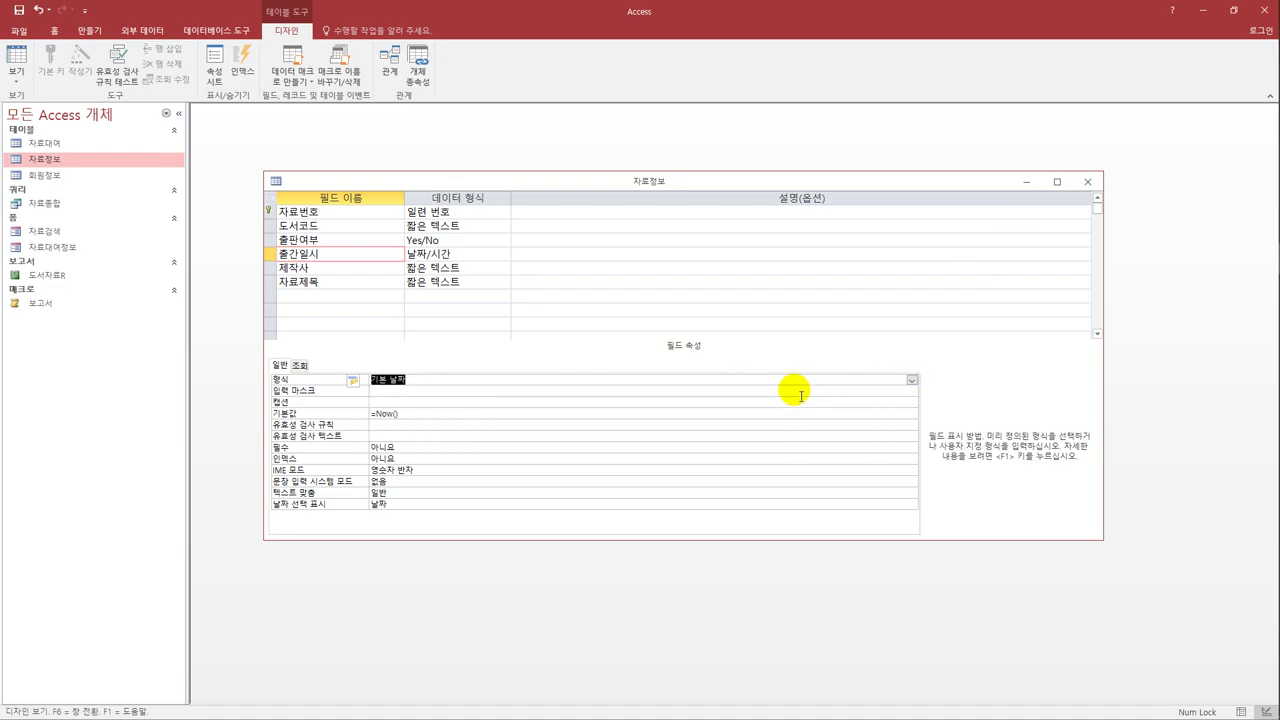
left_click(596, 416)
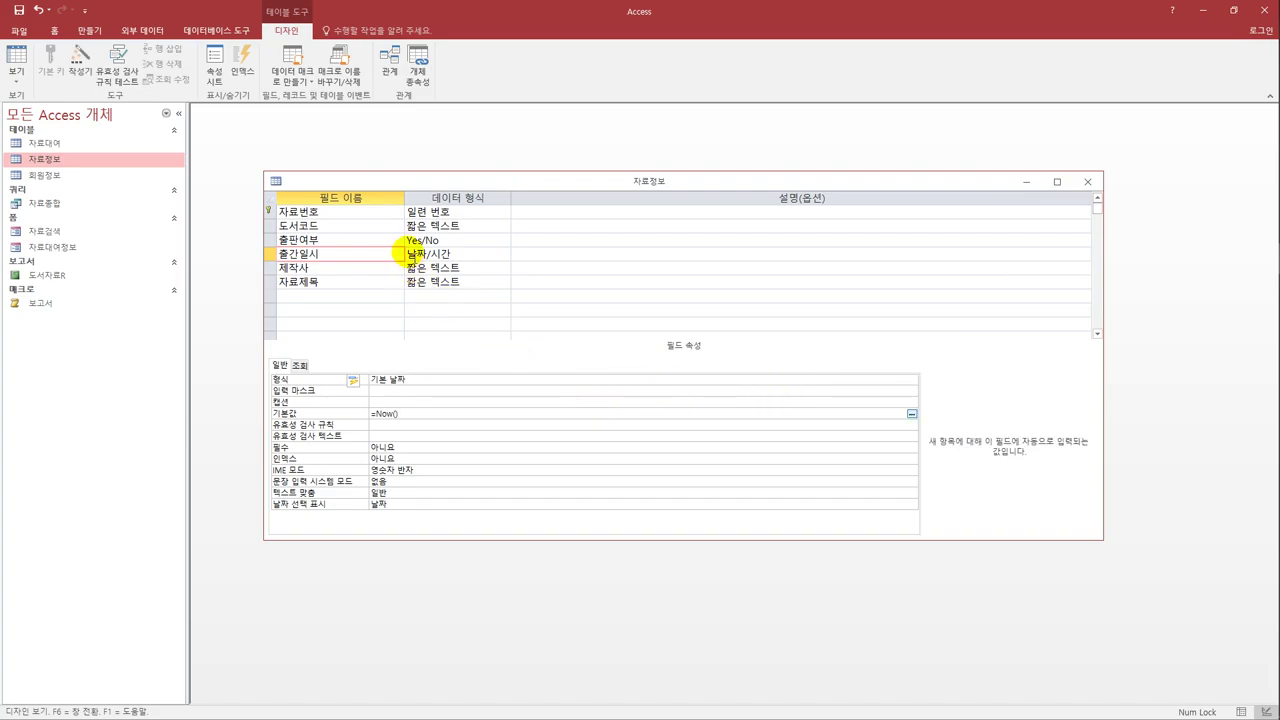
- Give the 제작사 field the validation rule In ("영진","원샷","이기적")
left_click(350, 271)
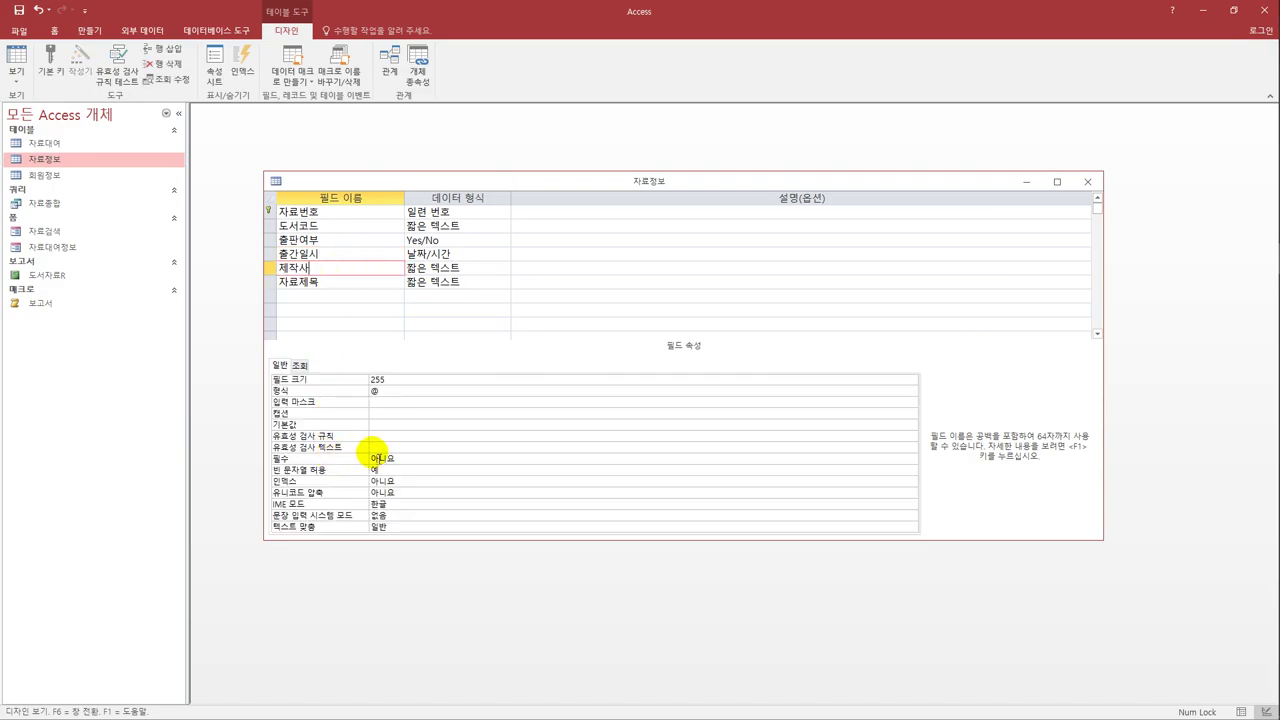
left_click(385, 437)
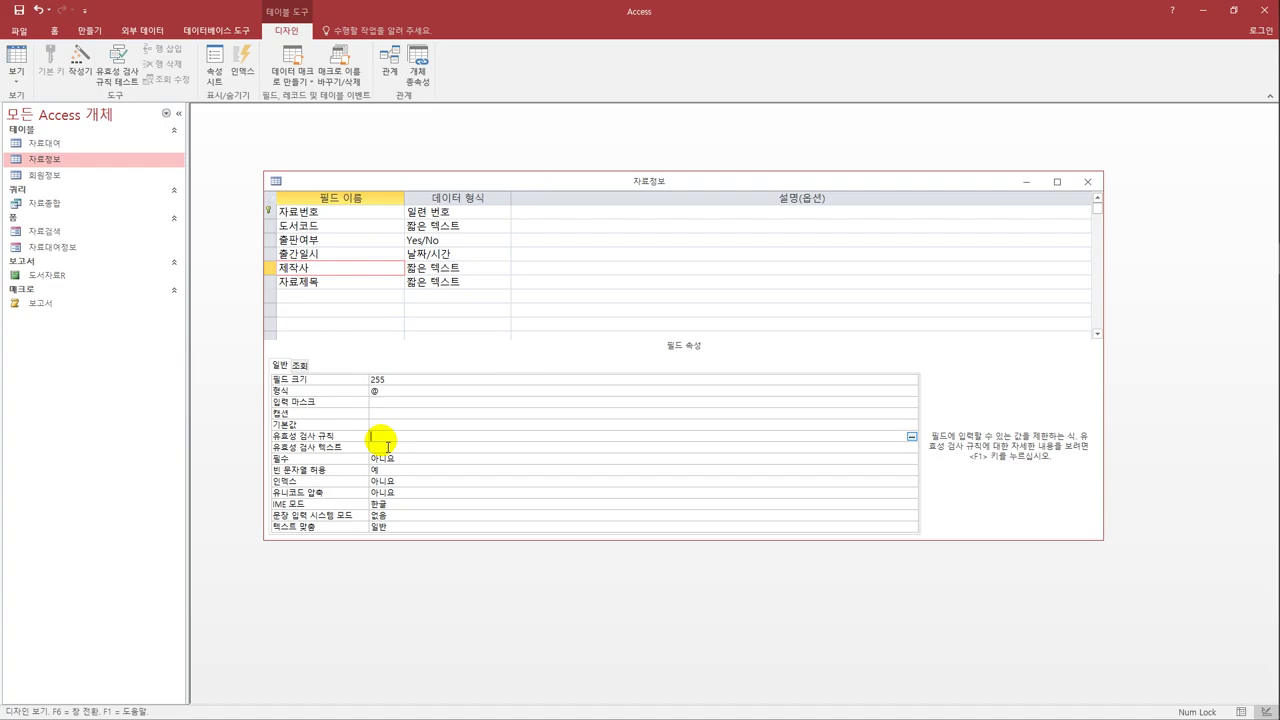
type("in(")
key("Hangul")
type("영진\",\"원작\",\"이기적\")")
key("Return")
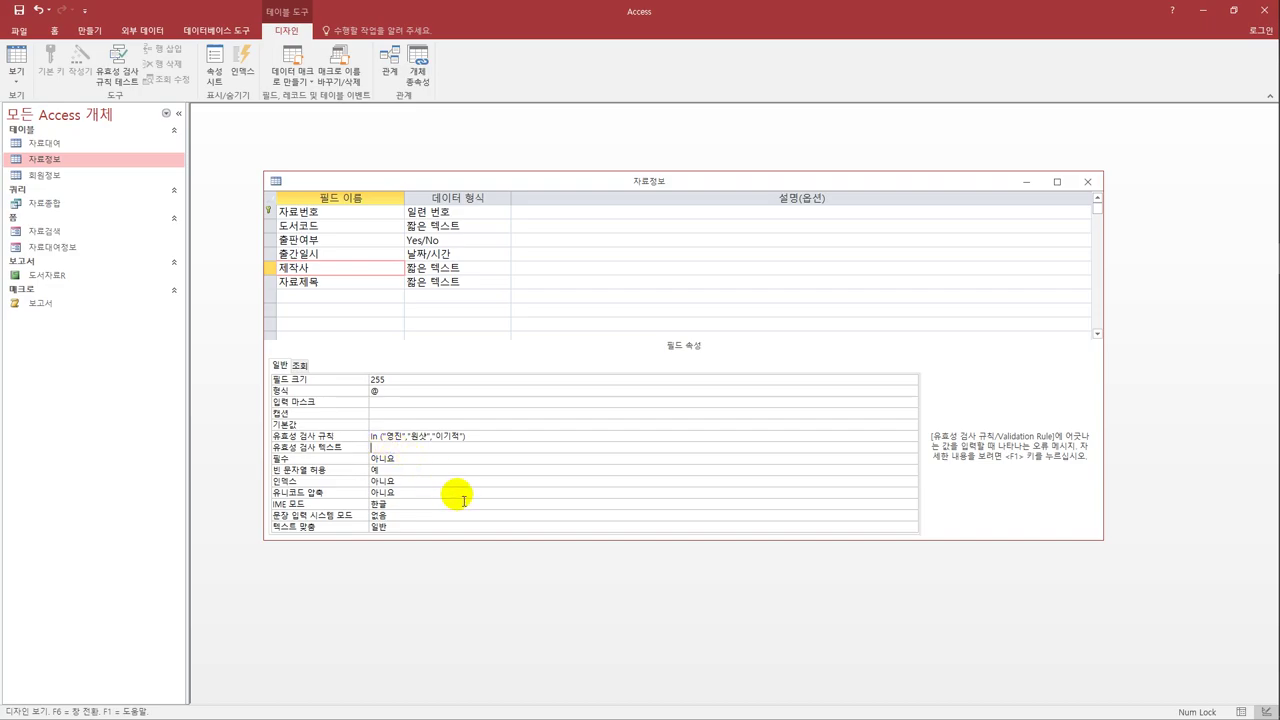
- Save the 자료정보 table, accepting possible data loss and testing existing data against the new rules, and close it
left_click(19, 11)
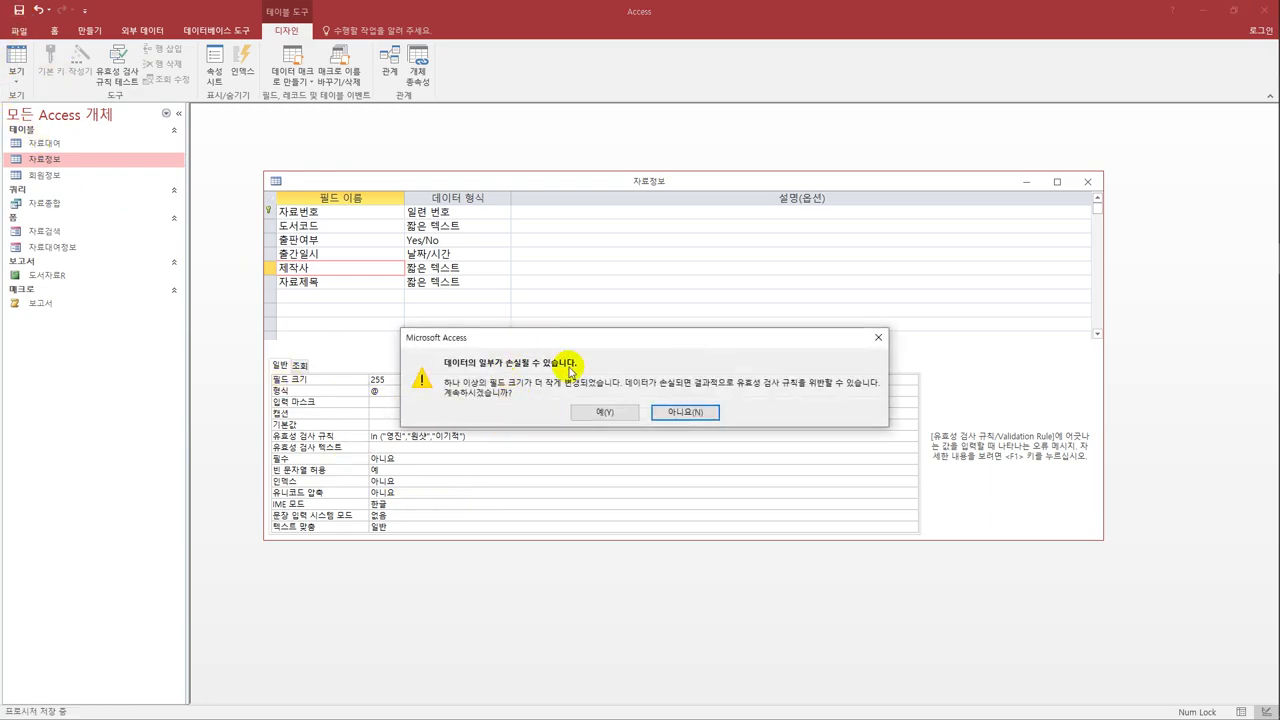
left_click(594, 416)
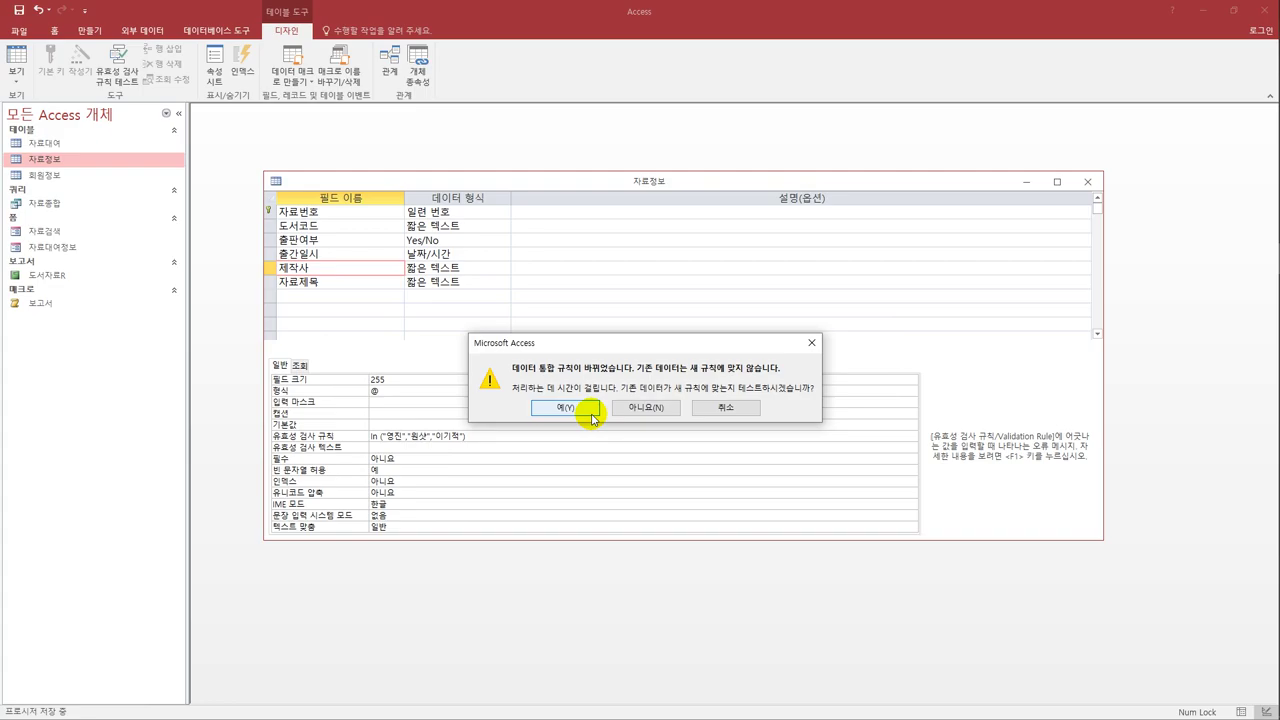
left_click(588, 409)
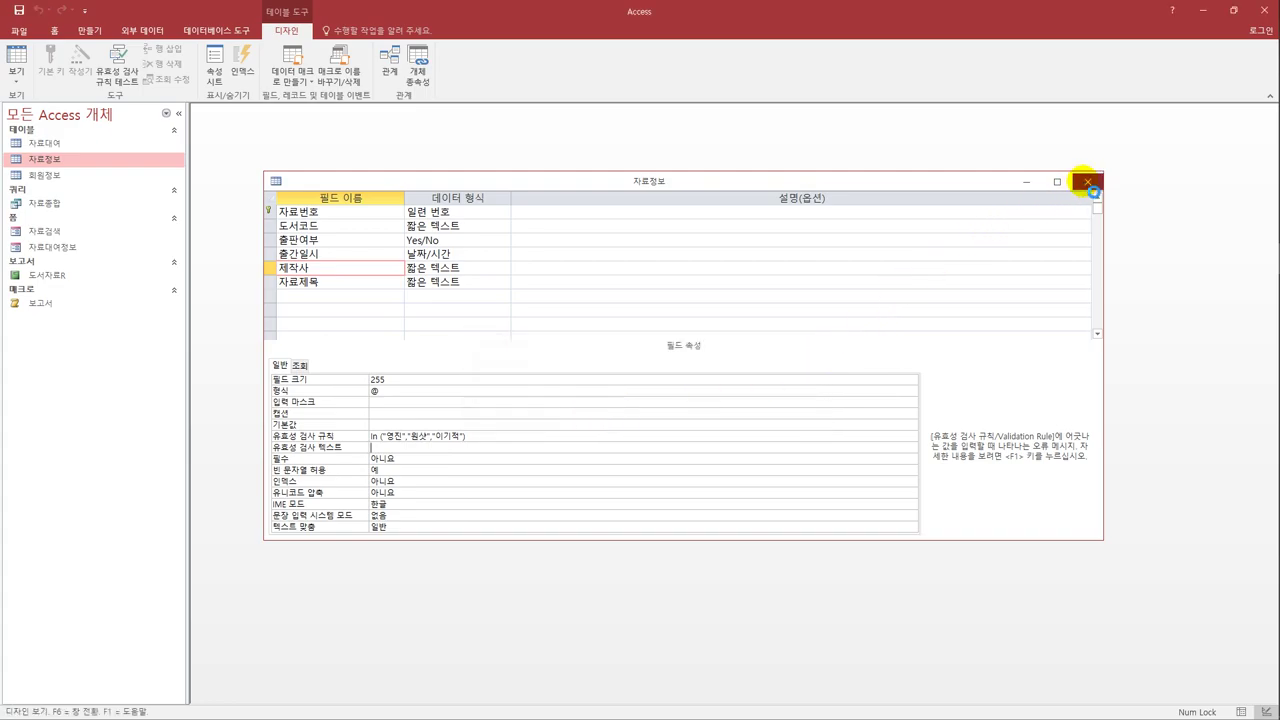
left_click(1085, 184)
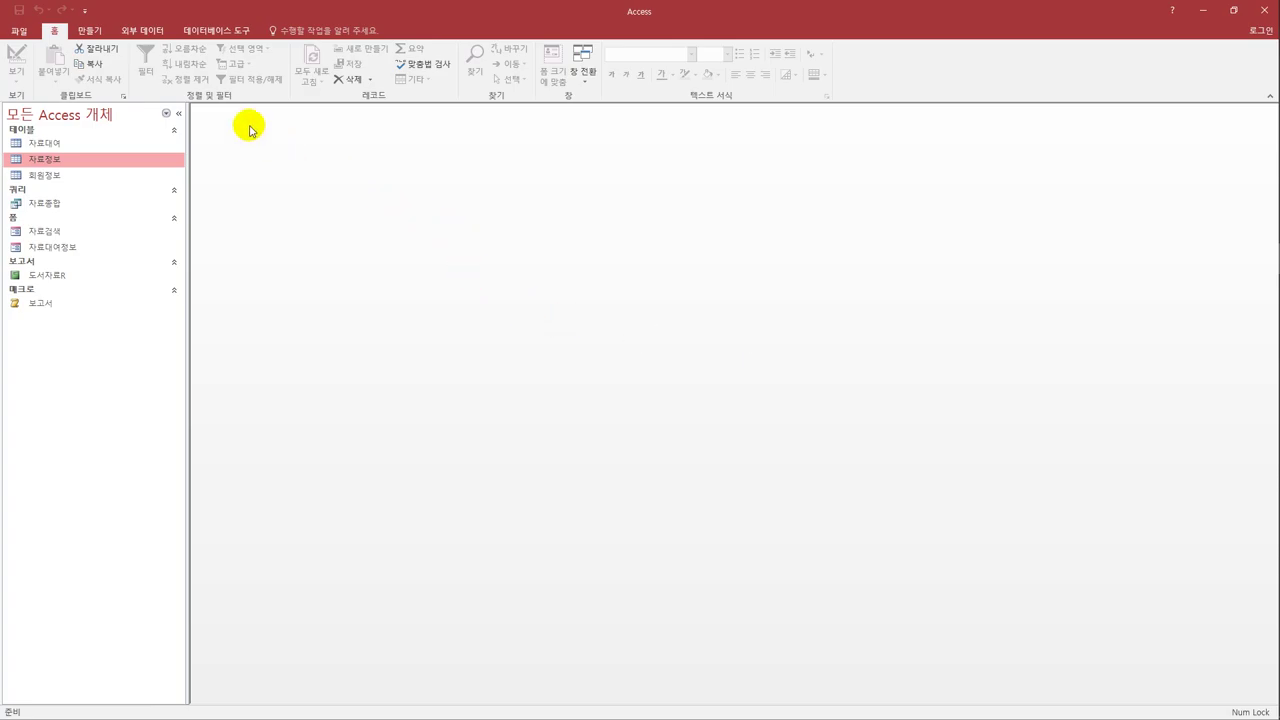
- Open the relationships layout, add the 자료대여 and 자료정보 tables, and arrange them with 자료대여 enlarged to show all its fields
left_click(219, 31)
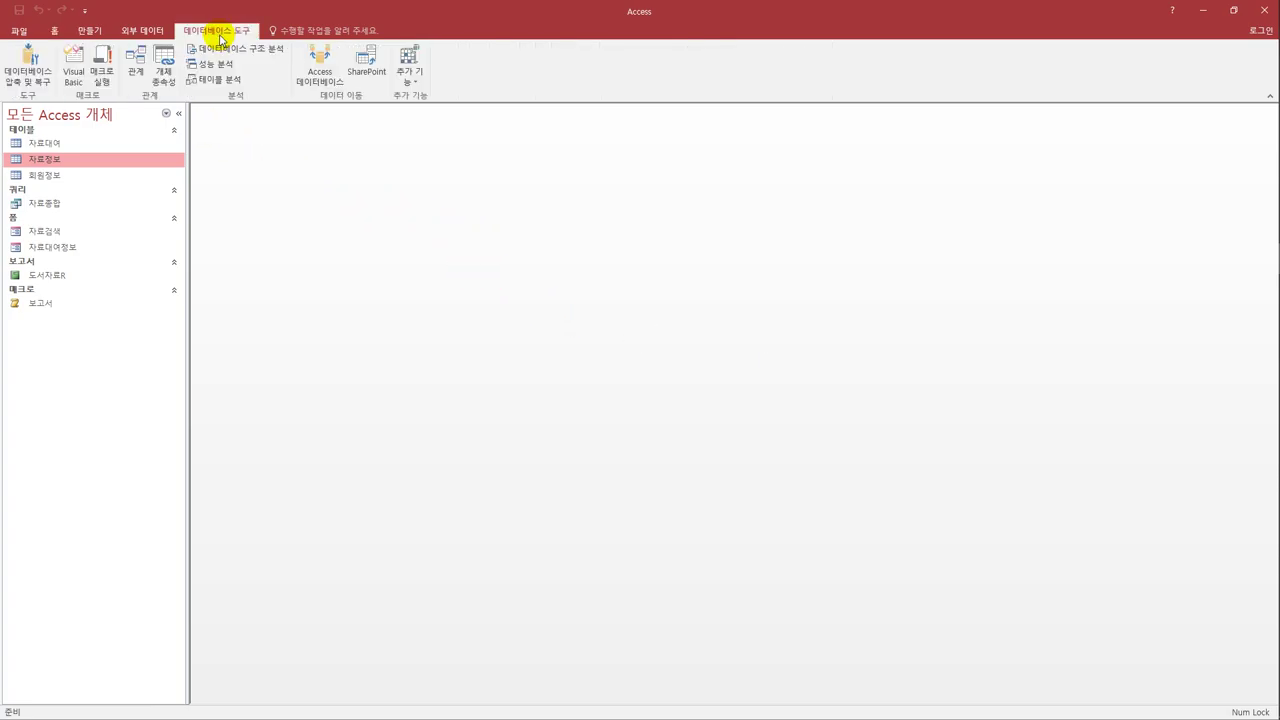
left_click(134, 63)
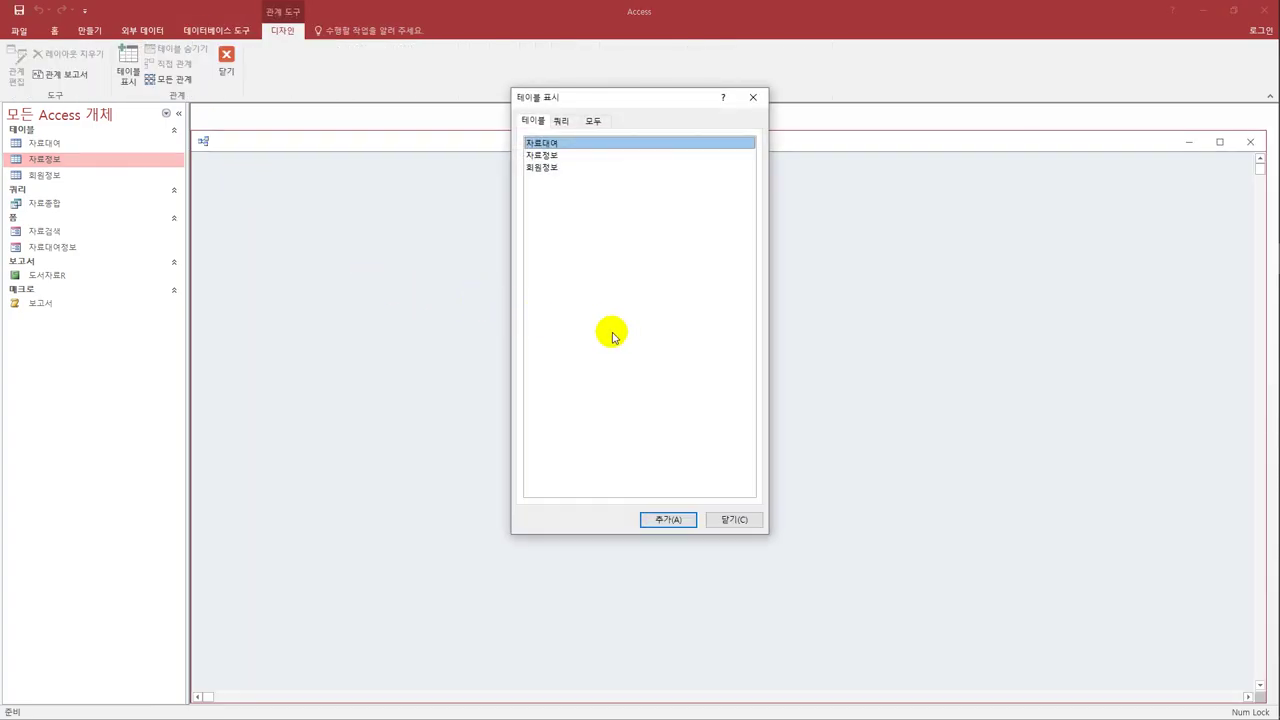
double_click(546, 147)
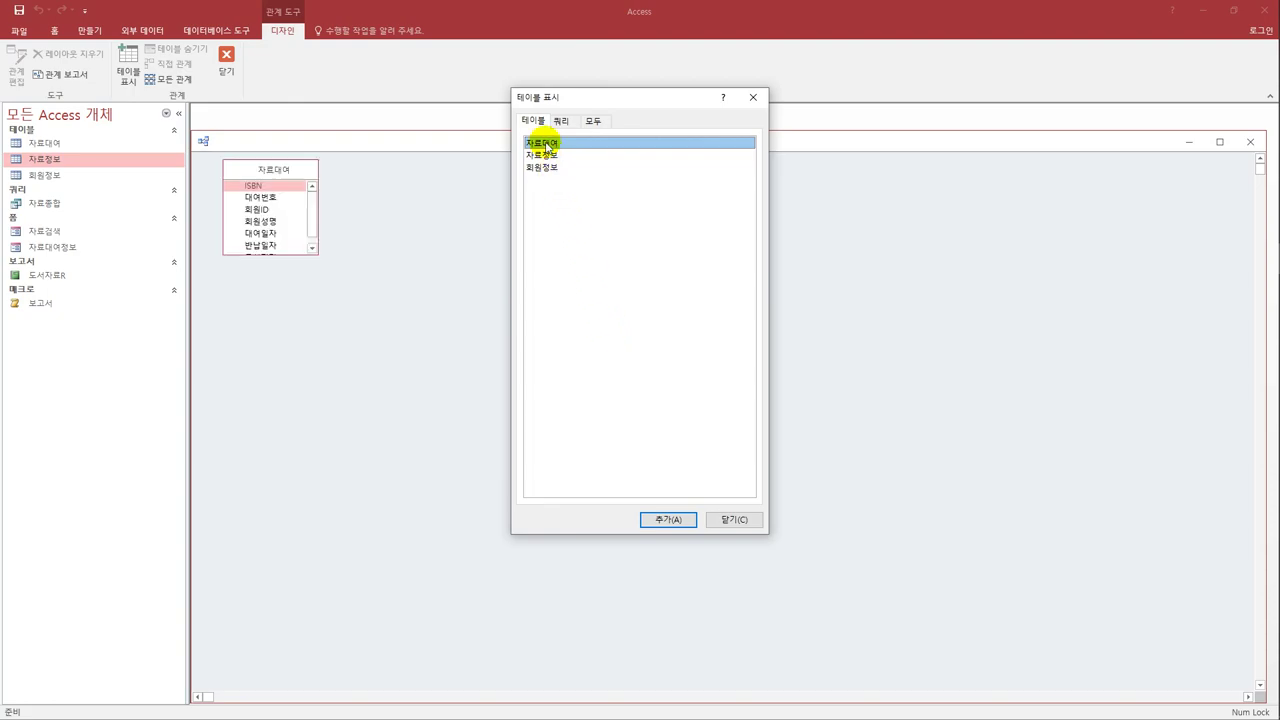
double_click(552, 155)
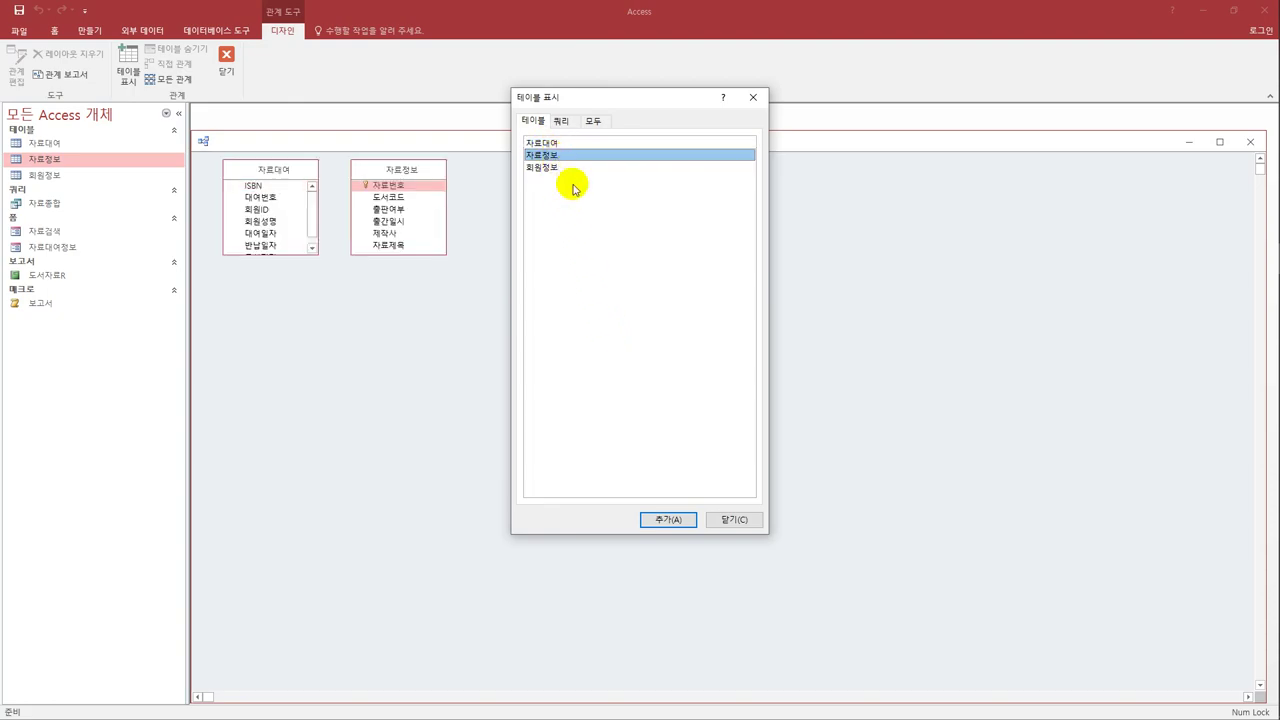
left_click(734, 521)
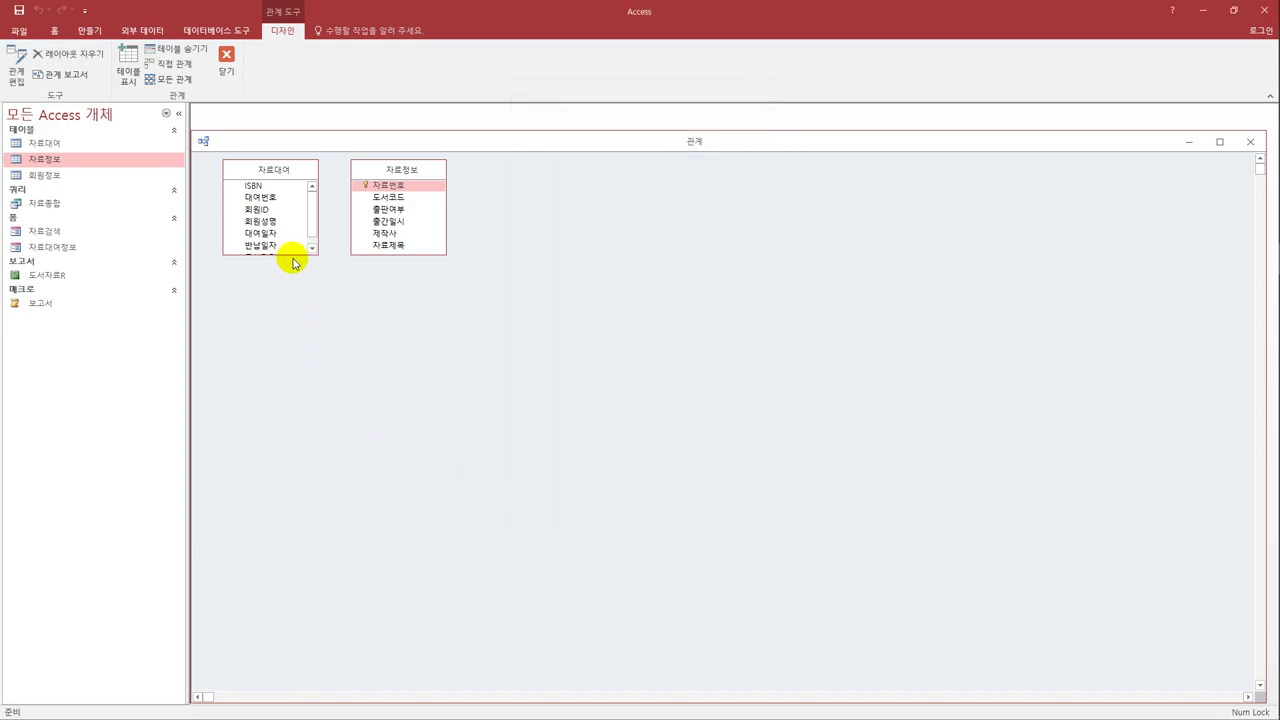
left_click_drag(293, 258, 290, 303)
left_click_drag(417, 174, 433, 172)
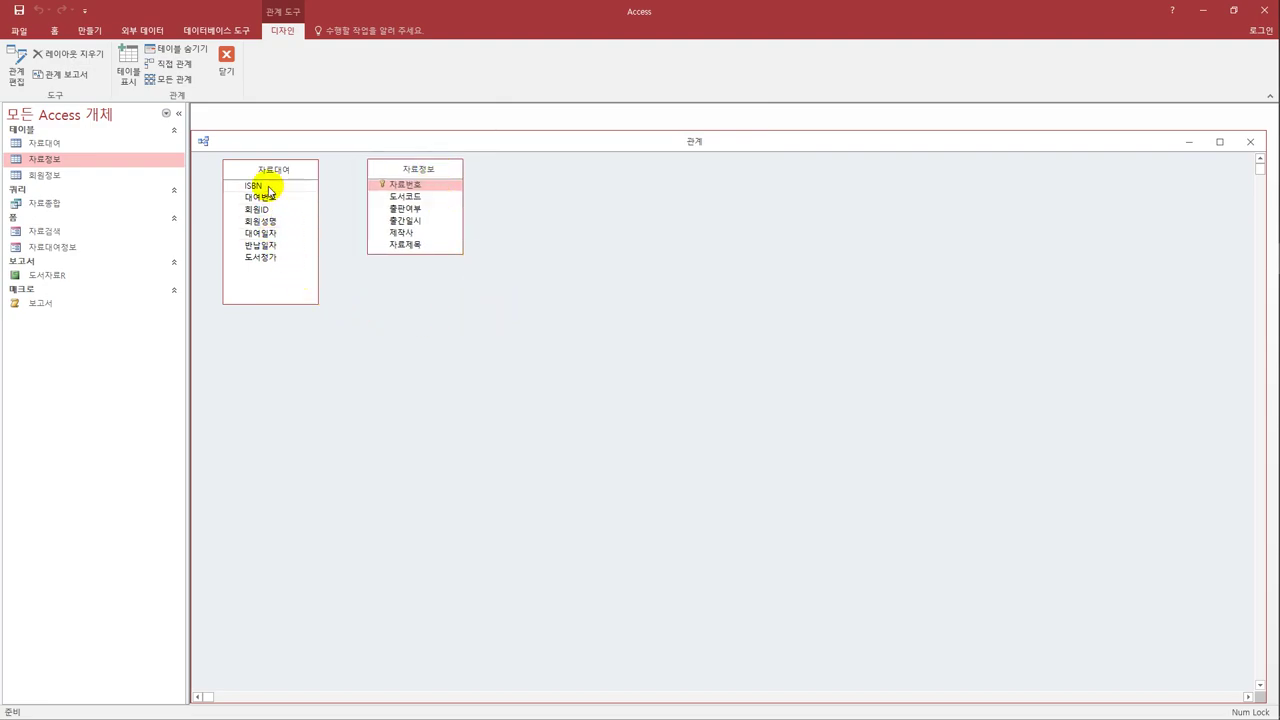
- Try to relate 도서코드 in 자료정보 to ISBN in 자료대여 with referential integrity and cascading updates of related fields
left_click(435, 197)
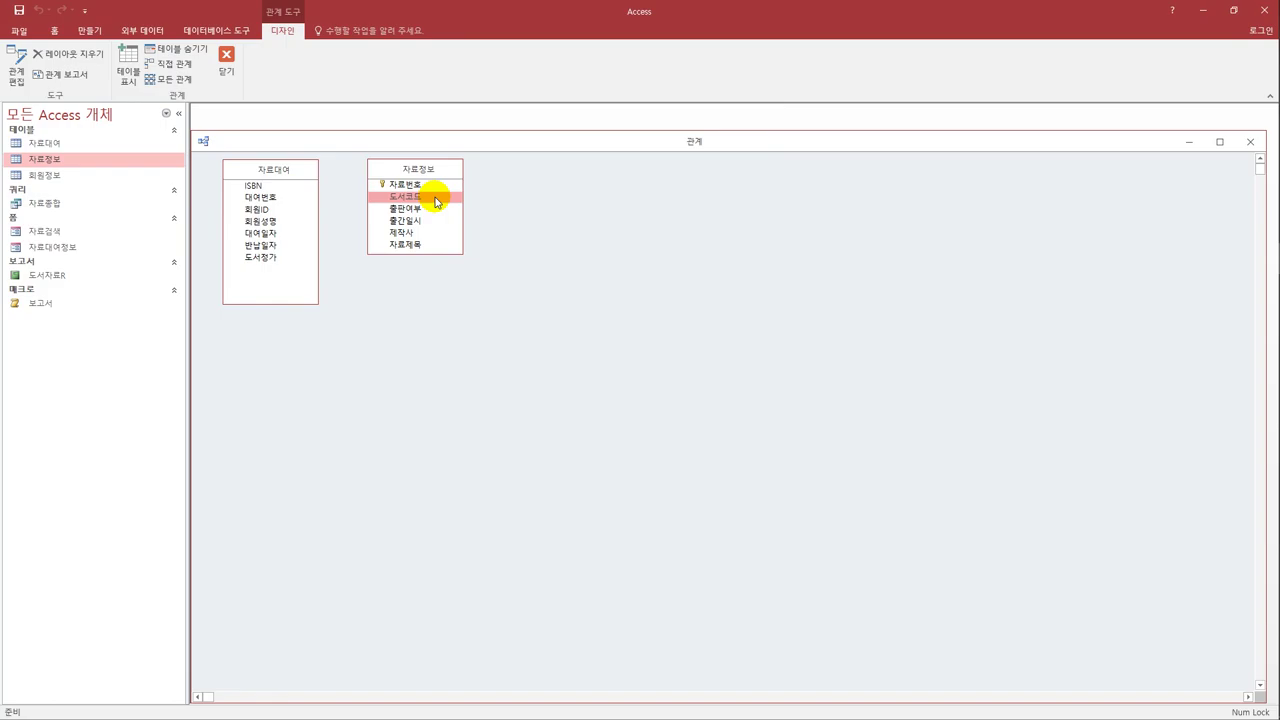
left_click(421, 198)
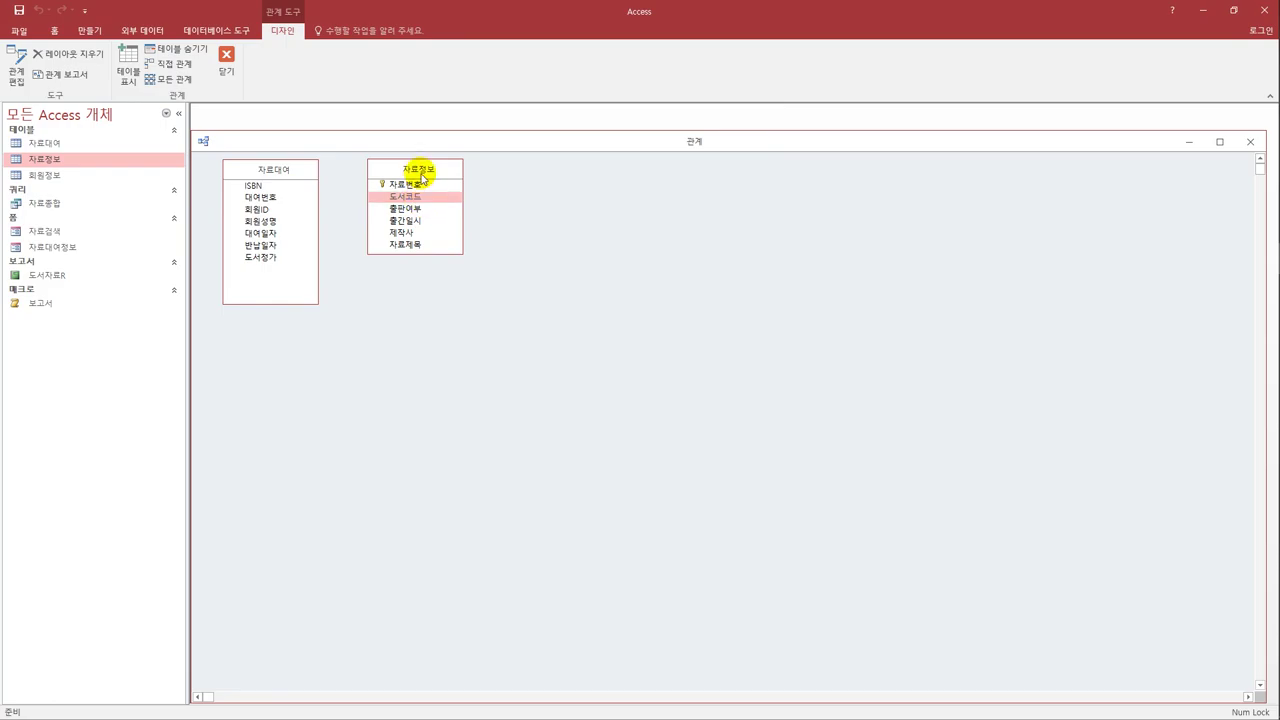
left_click(429, 199)
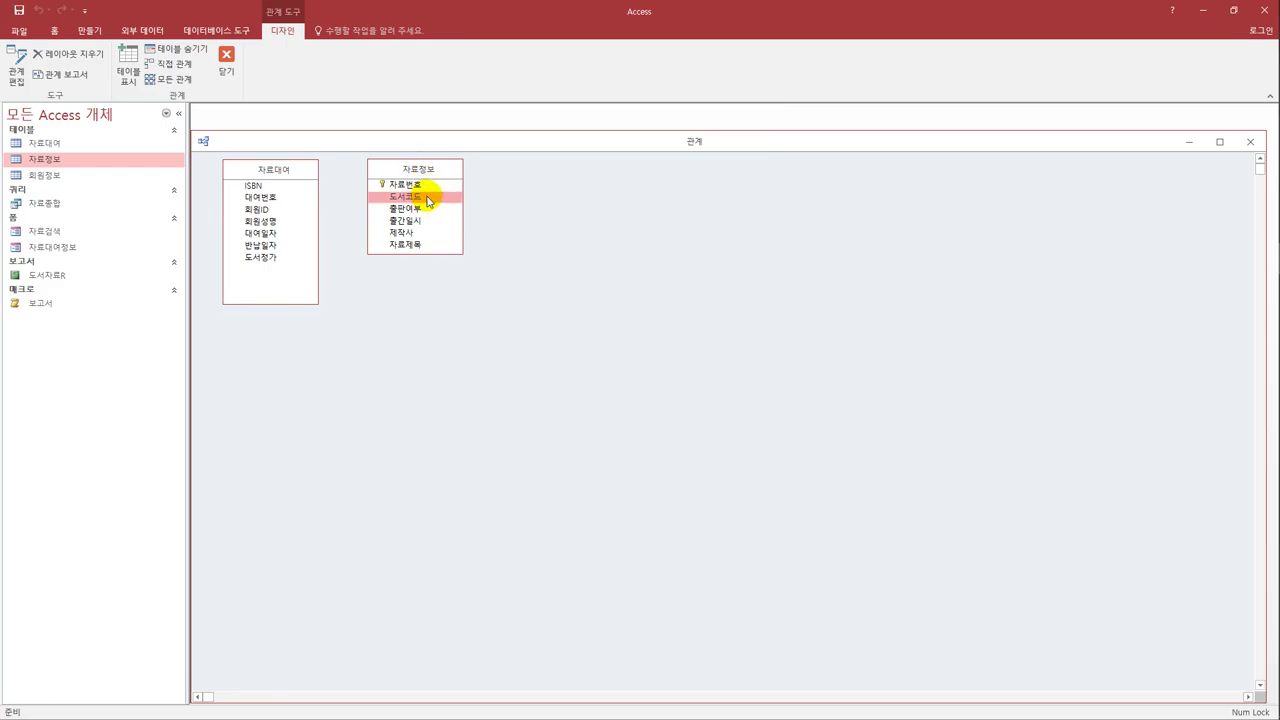
left_click_drag(426, 201, 254, 188)
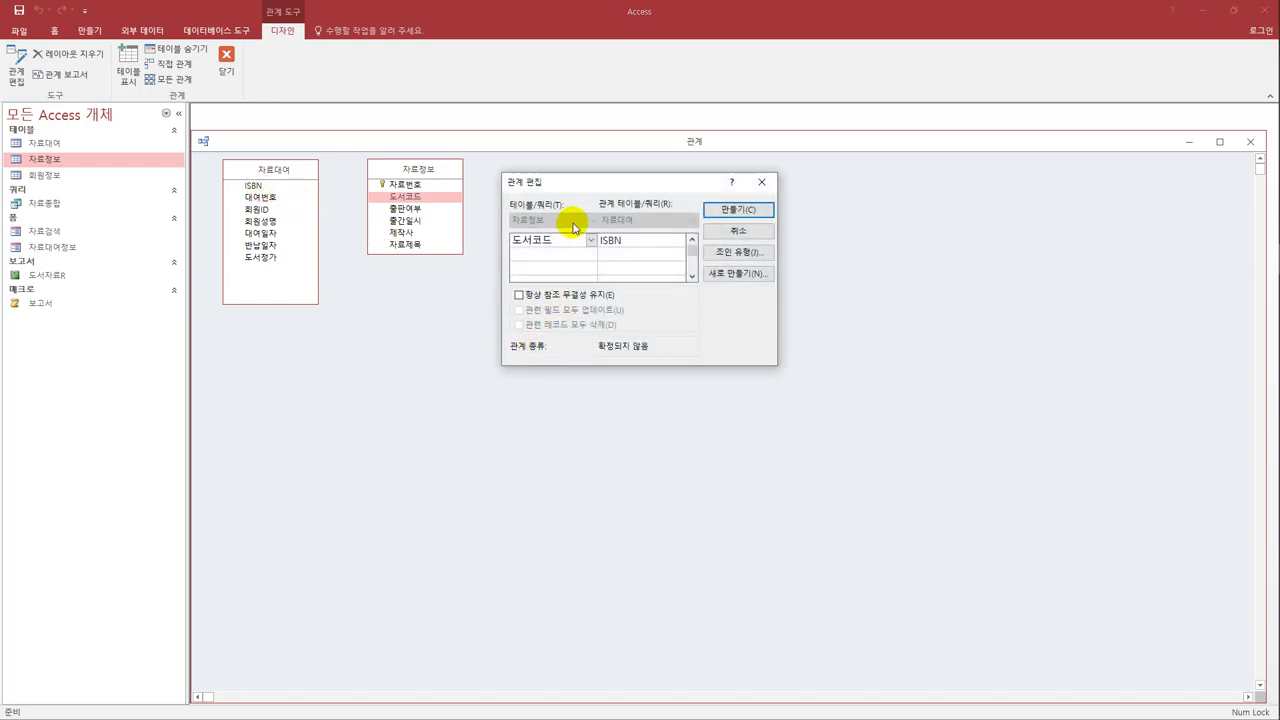
left_click_drag(576, 188, 522, 249)
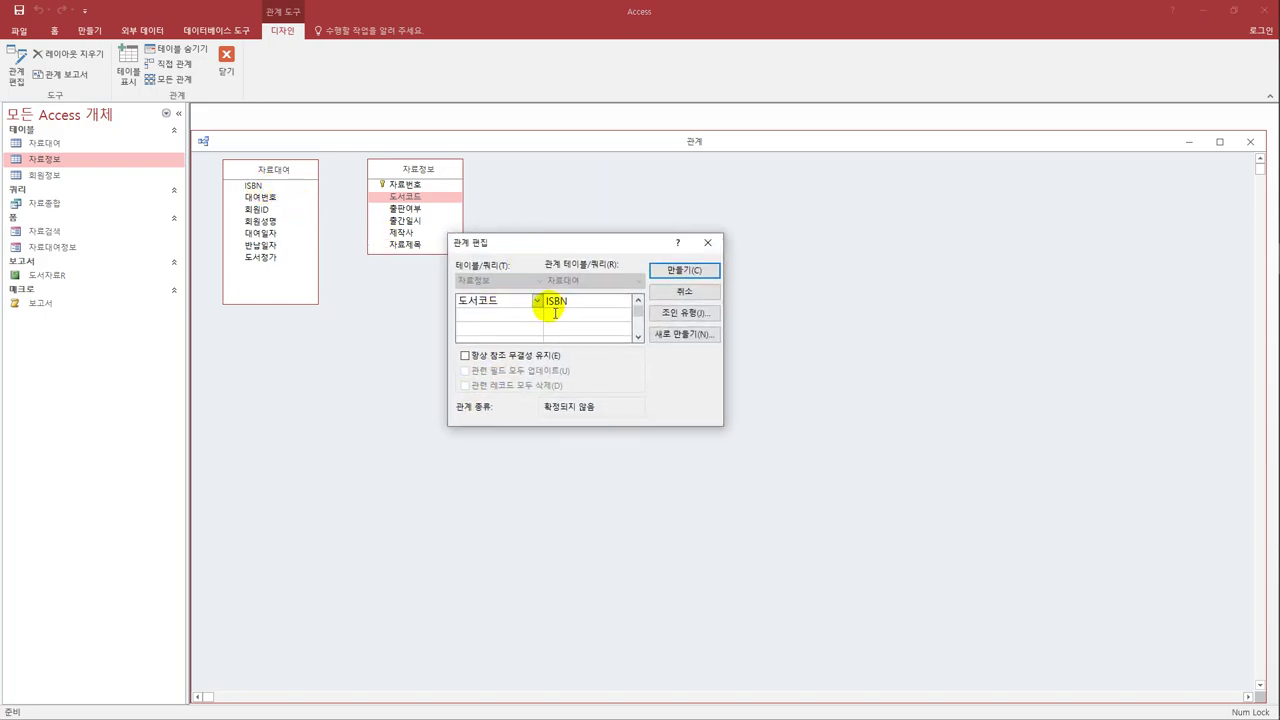
left_click(489, 357)
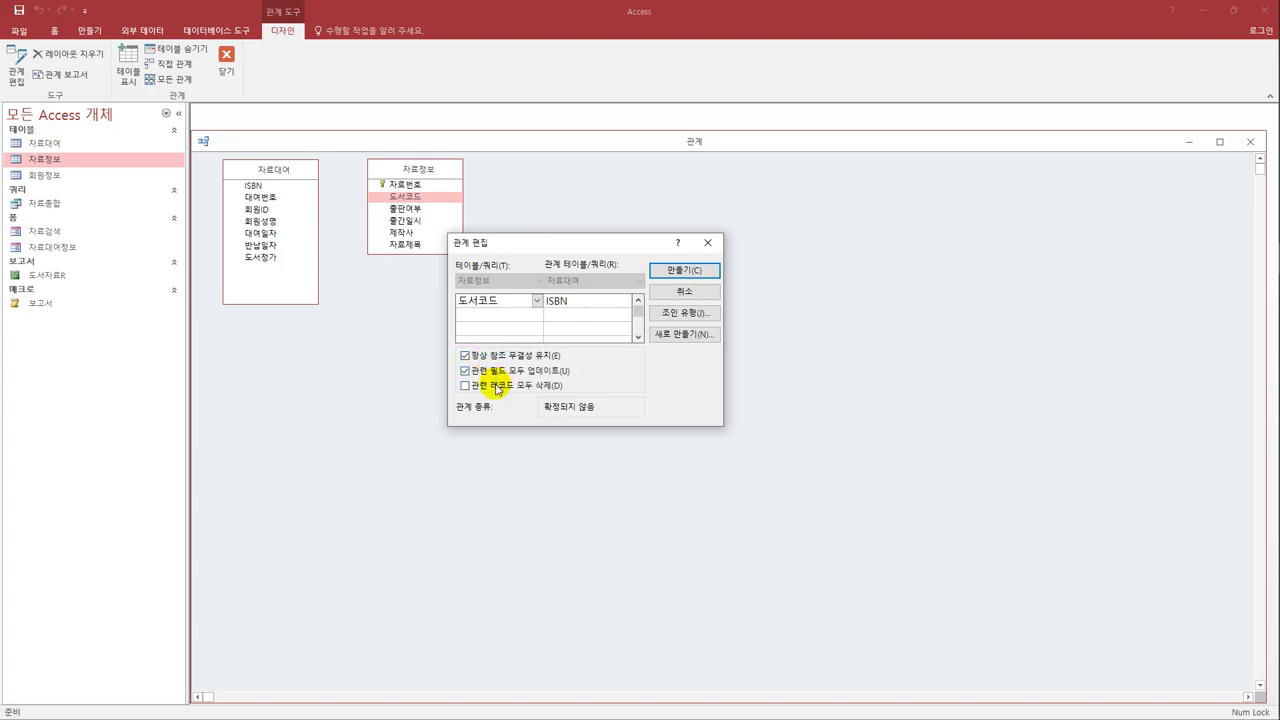
left_click(684, 272)
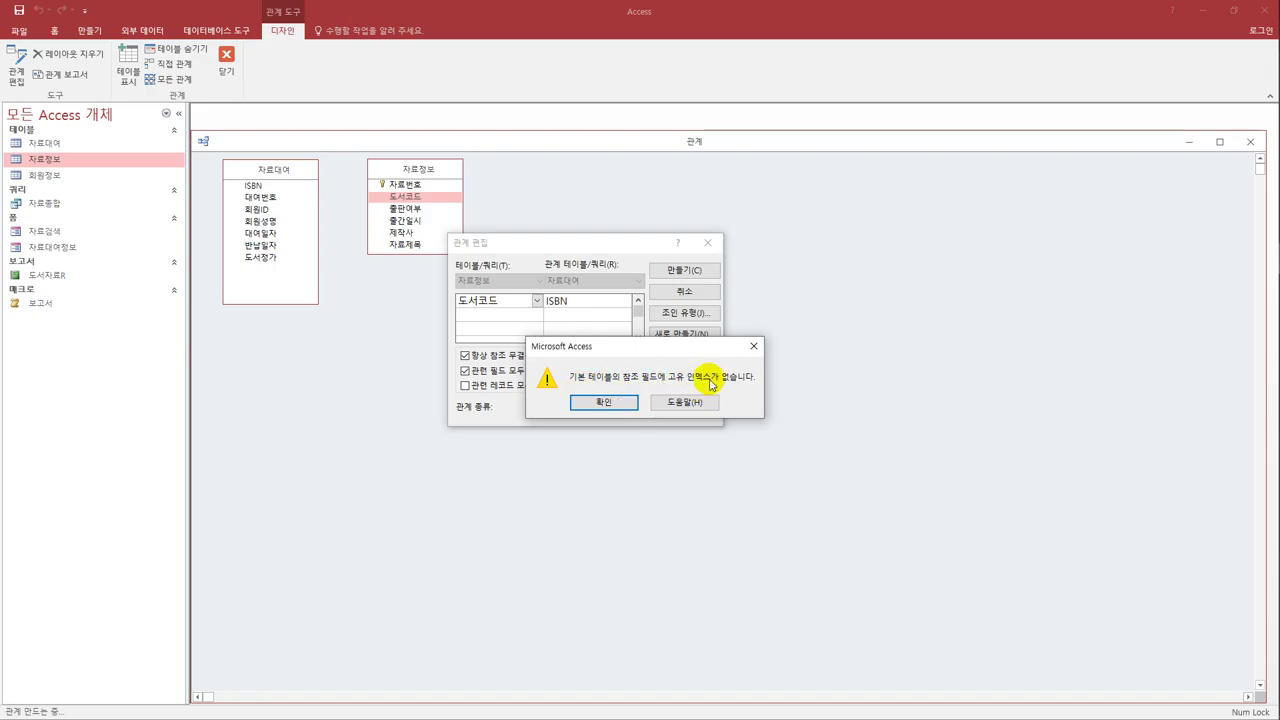
left_click(626, 408)
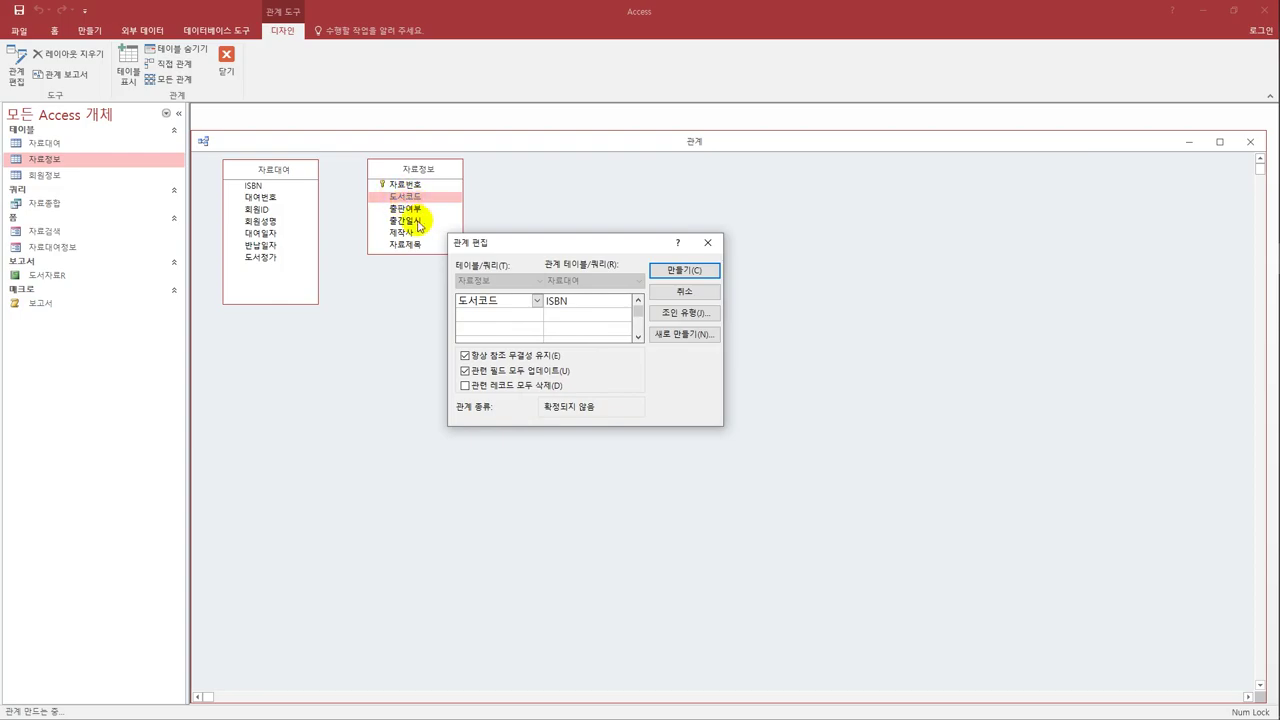
left_click(707, 243)
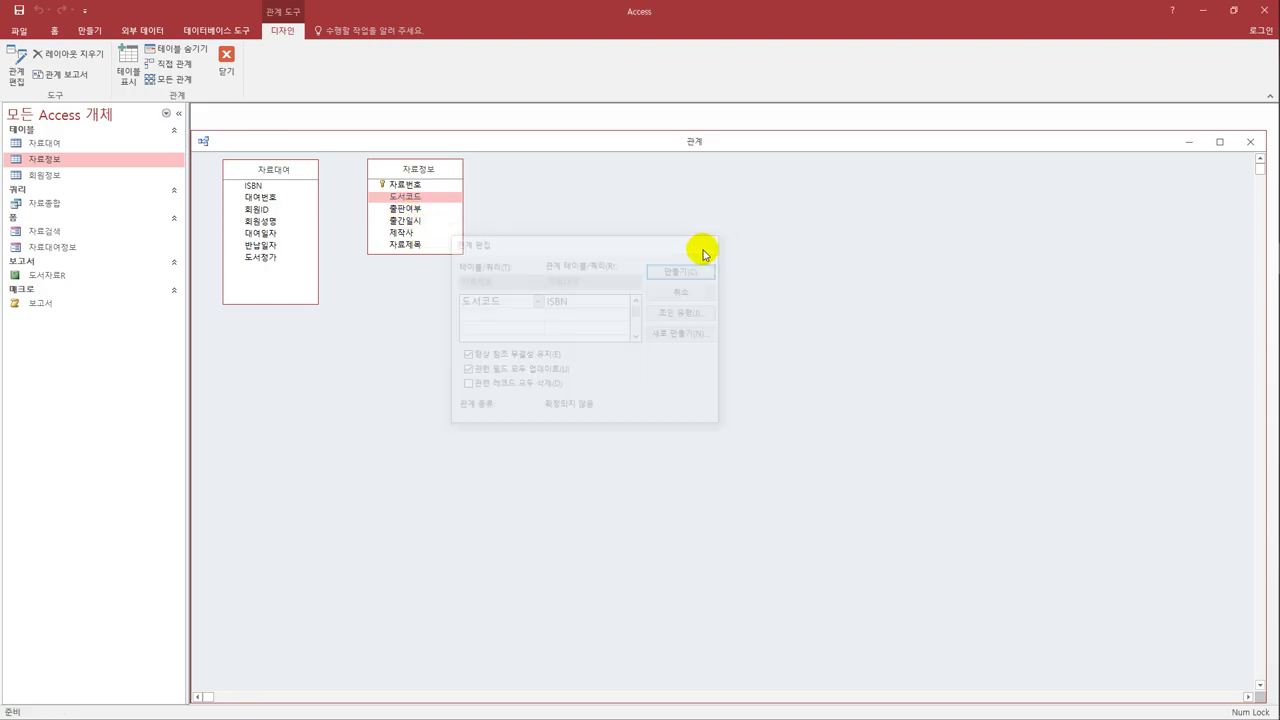
- In the 자료정보 table's design, set the index (인덱스) of the 도서코드 field to 예(중복 불가능), then save and close the table
right_click(62, 163)
left_click(90, 186)
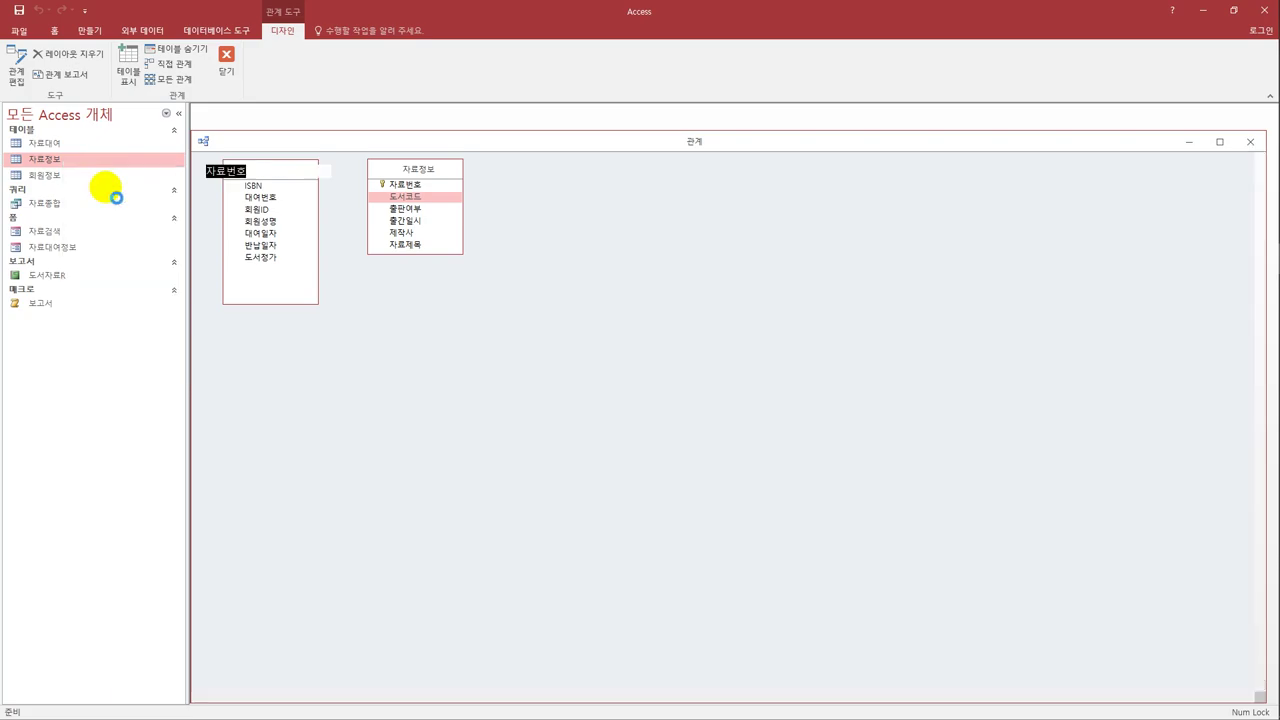
left_click(254, 190)
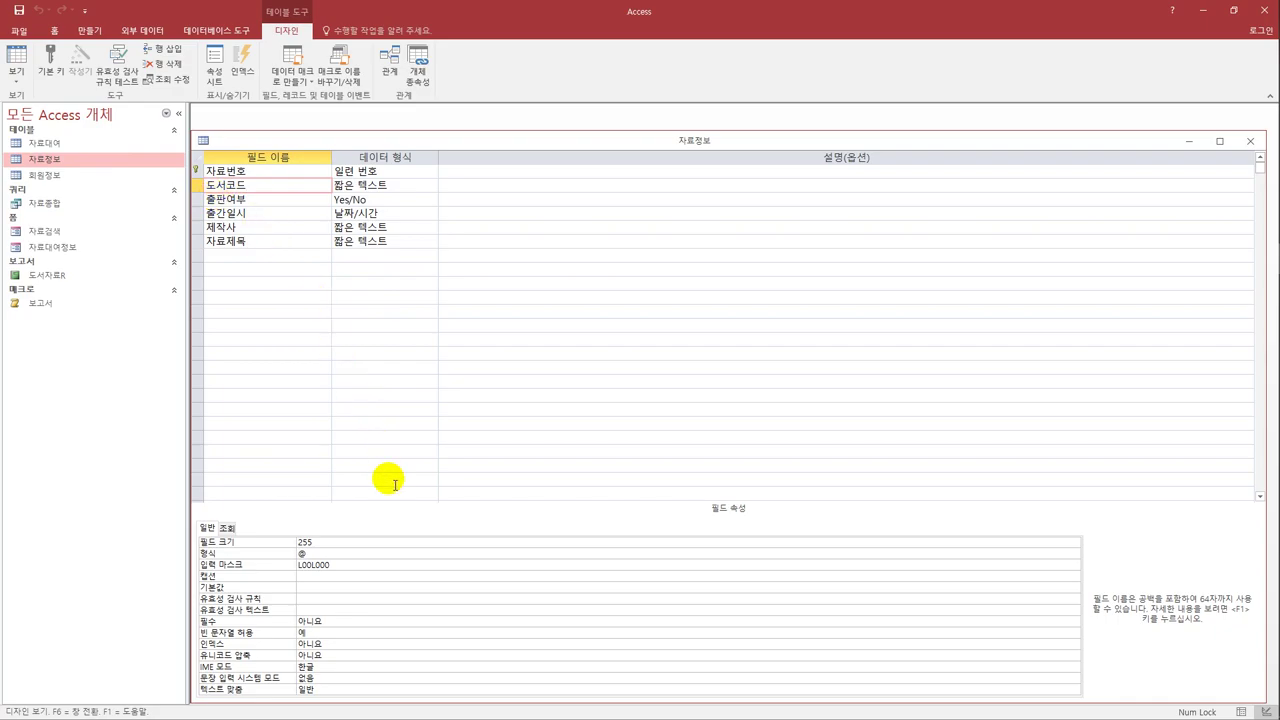
left_click(361, 646)
left_click(1074, 645)
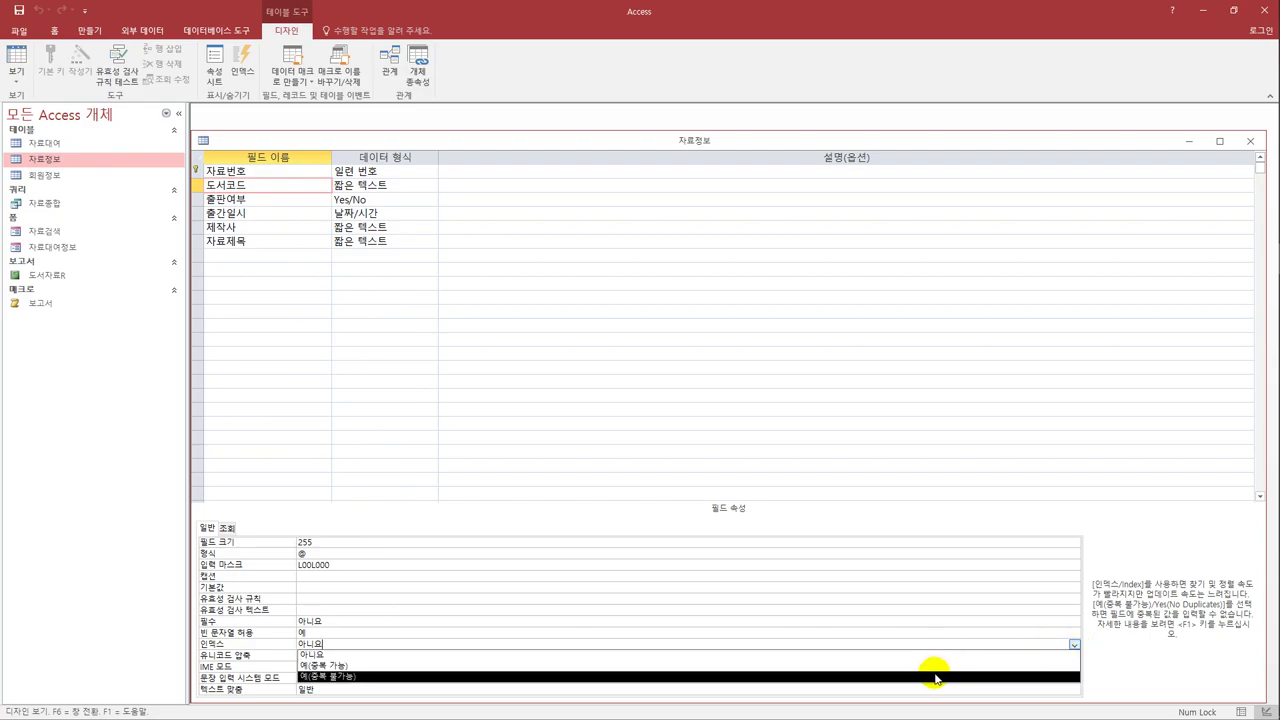
left_click(940, 677)
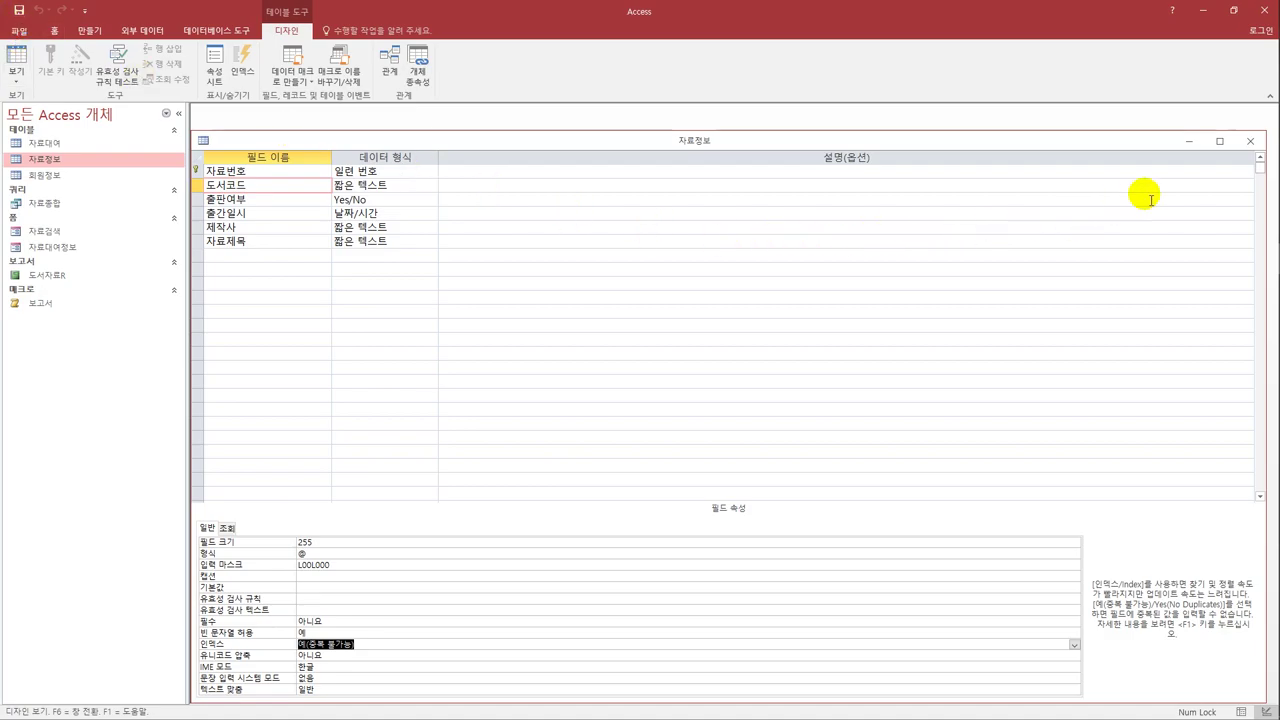
left_click(1250, 141)
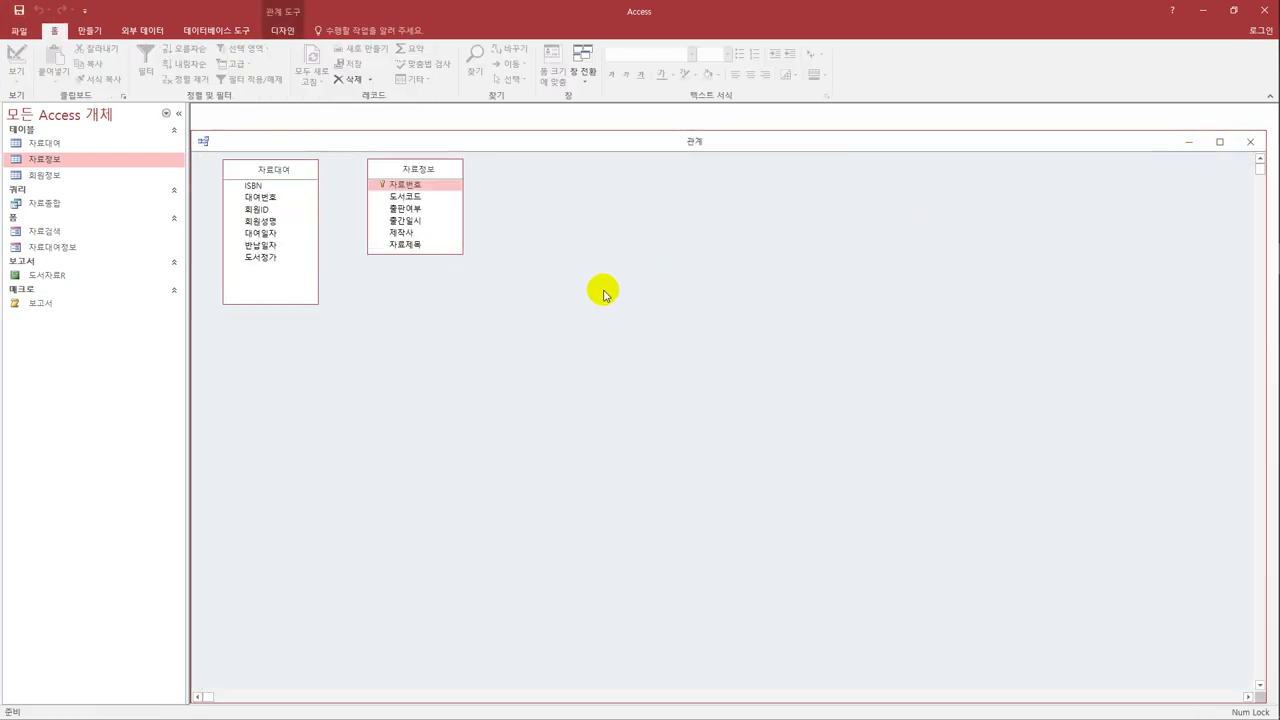
- Relate 도서코드 in 자료정보 to ISBN in 자료대여 with referential integrity and cascading field updates, and save and close the relationships layout
left_click(405, 196)
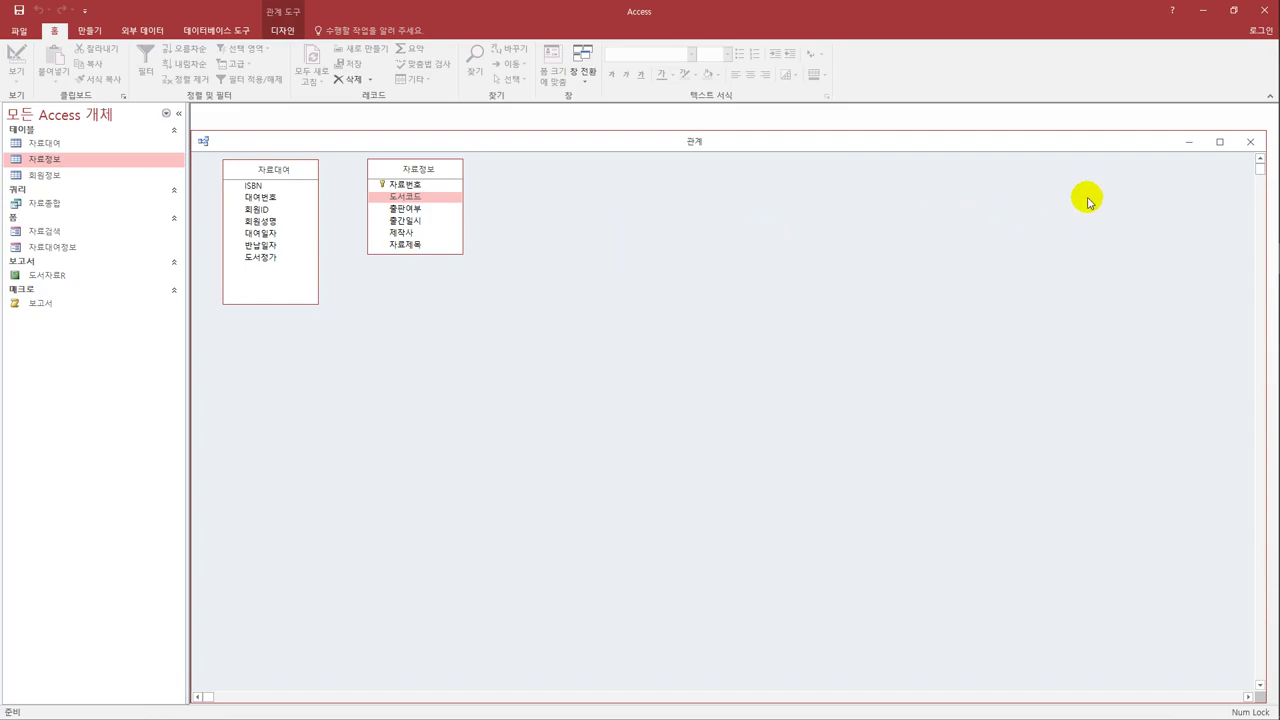
left_click_drag(400, 198, 261, 187)
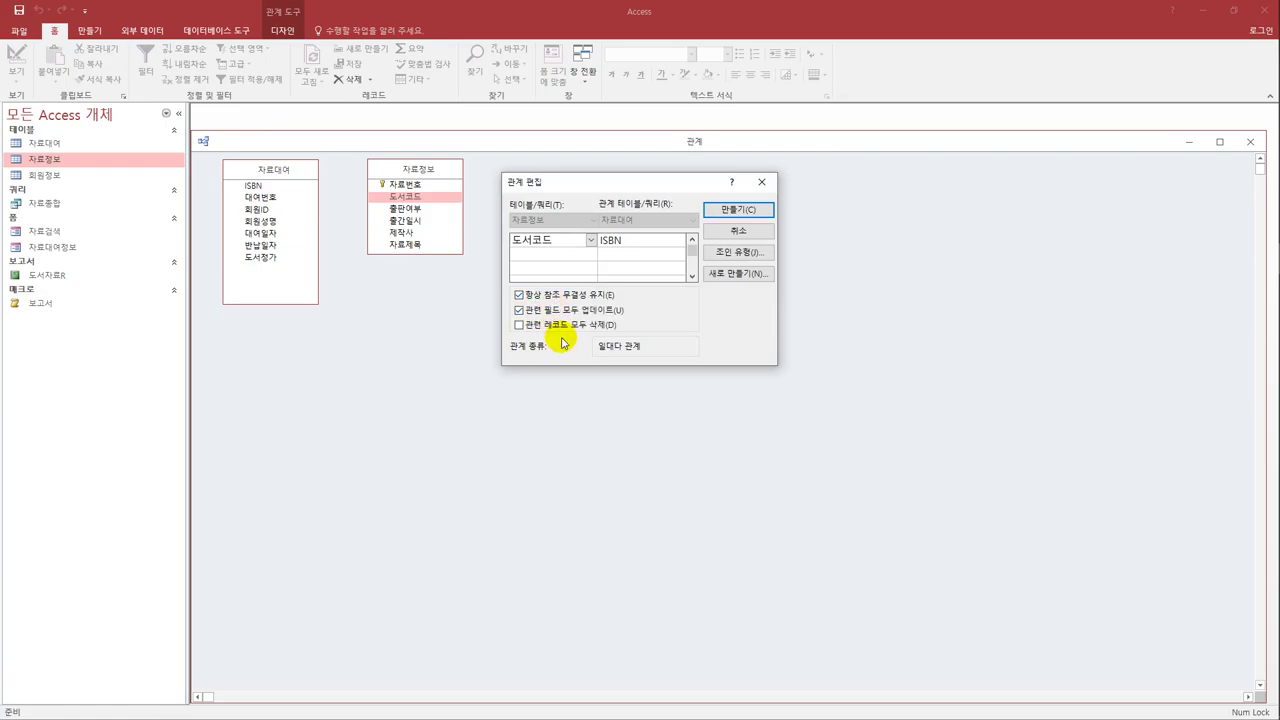
left_click(739, 212)
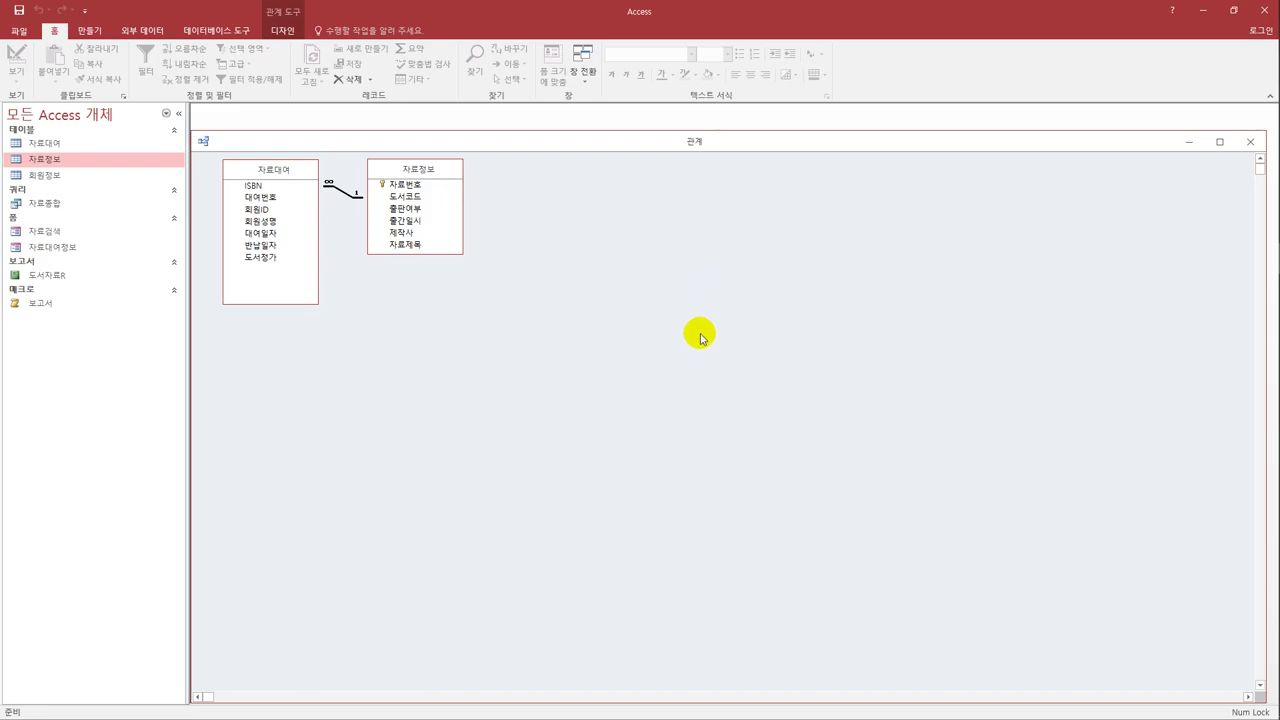
left_click(284, 31)
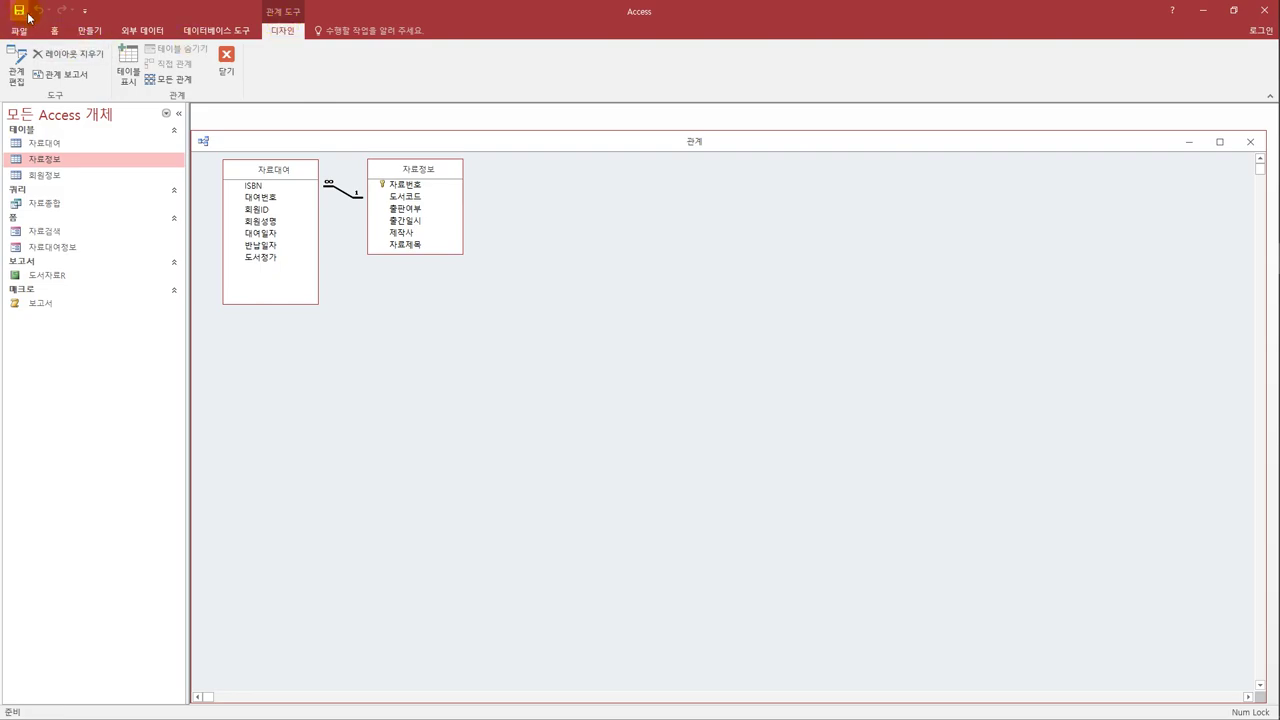
left_click(226, 62)
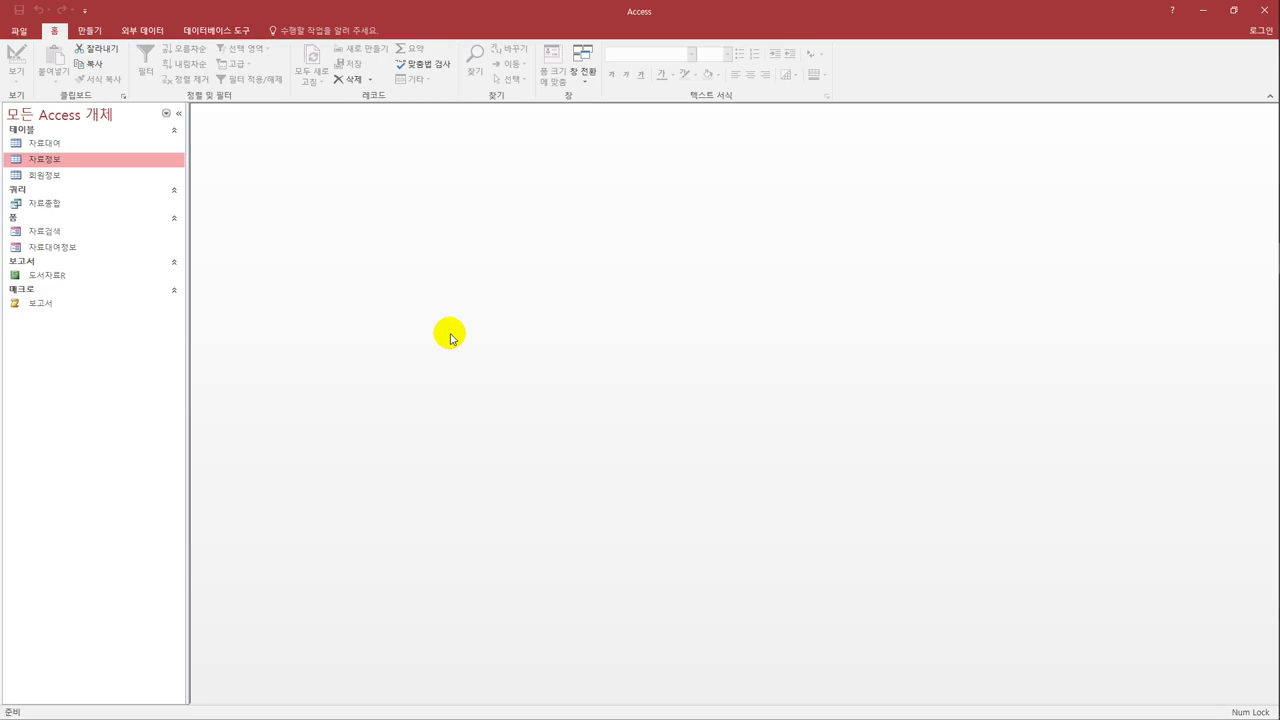
- Open the 자료대여 table in design view and shrink its window
left_click(66, 145)
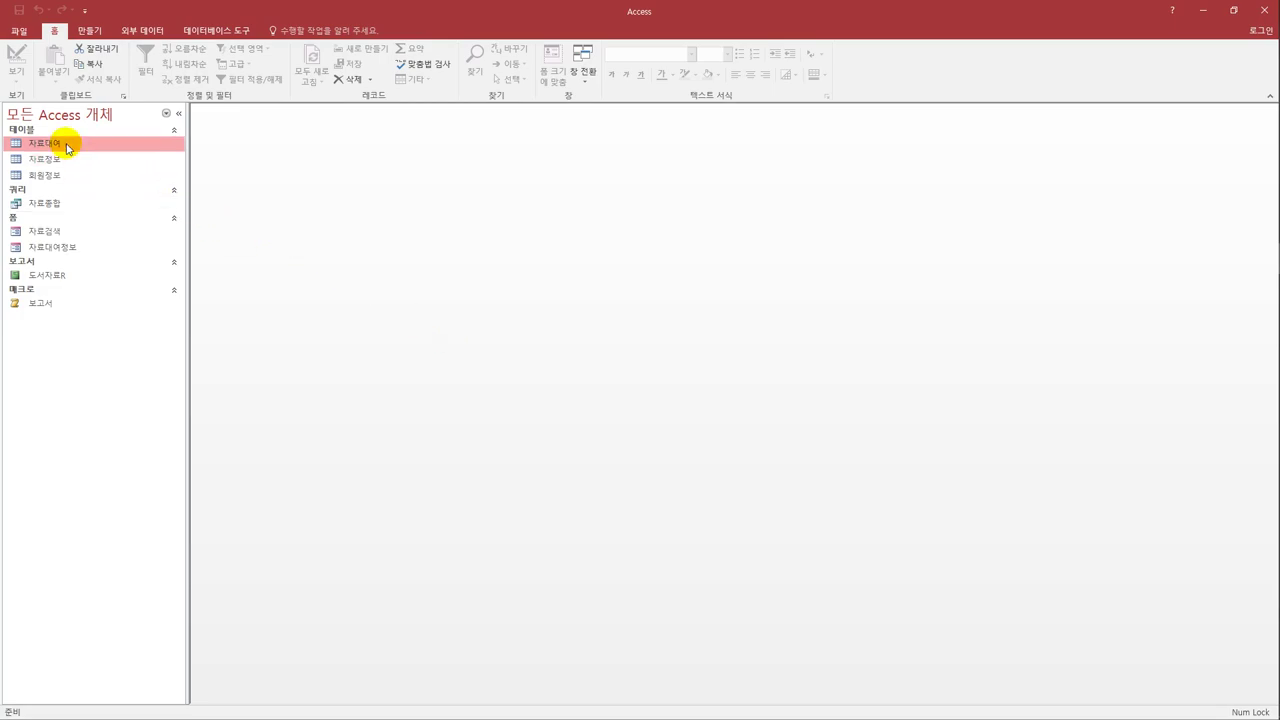
right_click(68, 148)
left_click(103, 166)
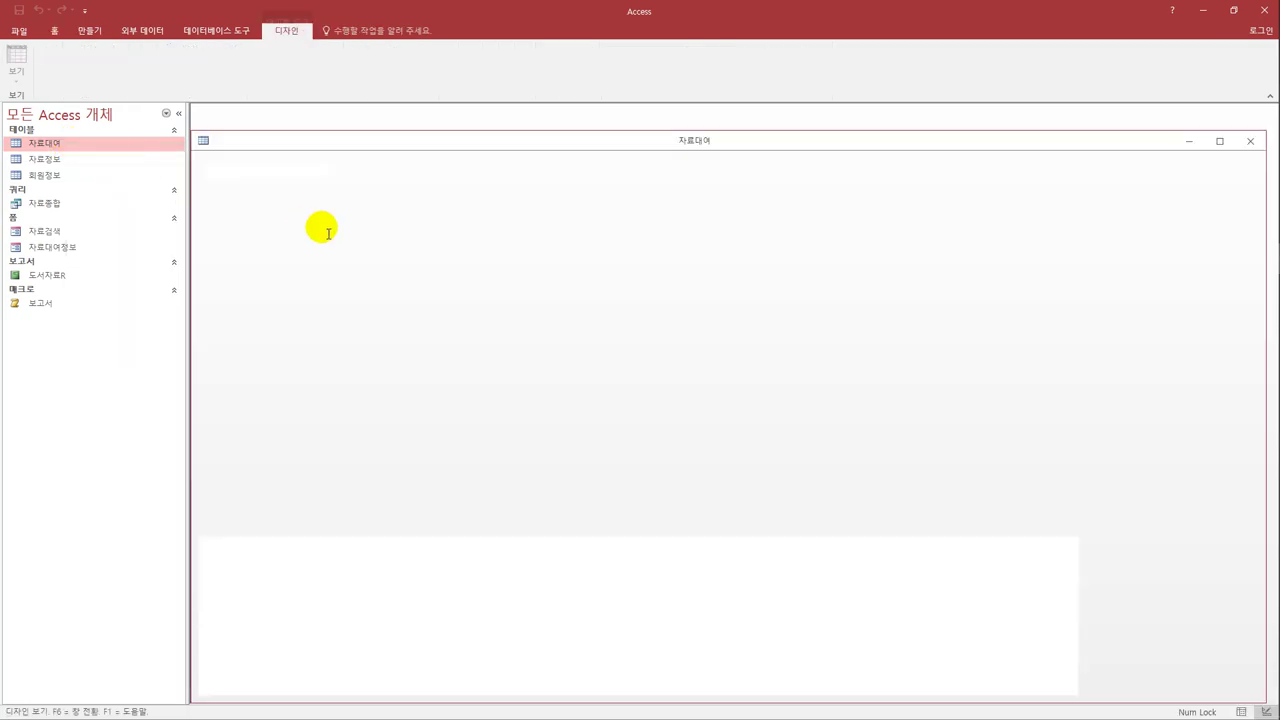
left_click_drag(192, 131, 338, 220)
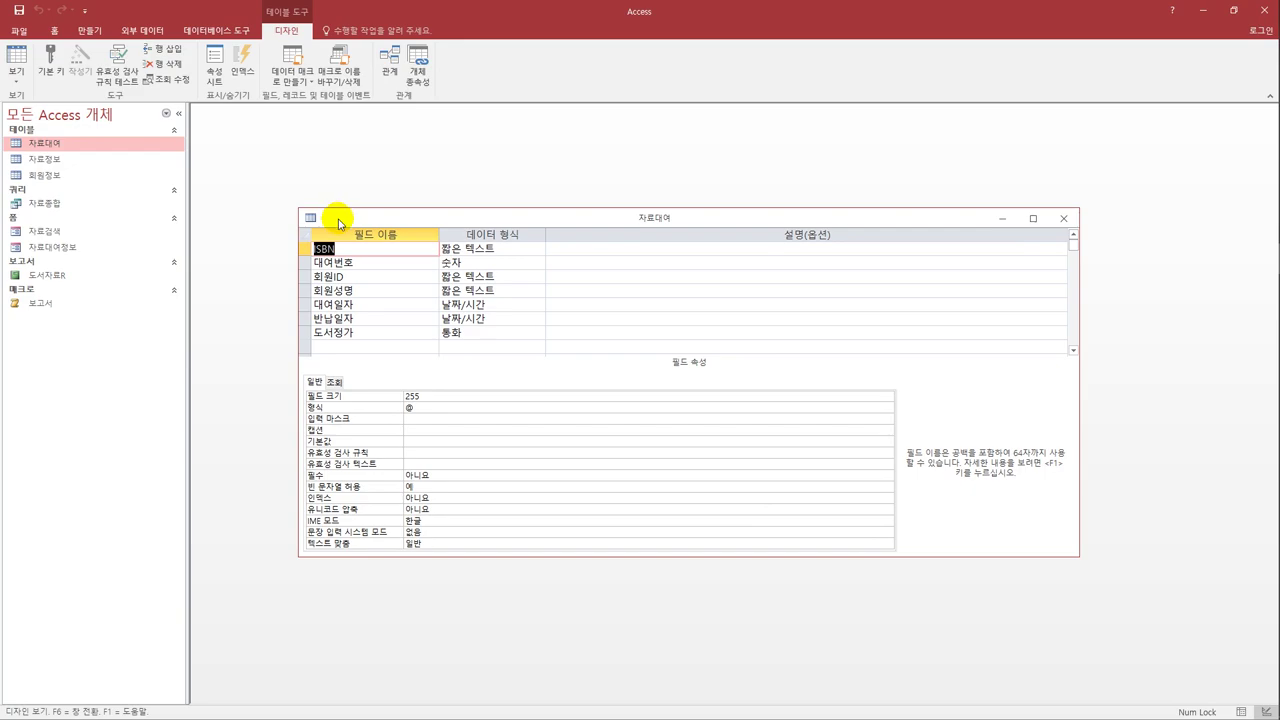
- Set the lookup display control (컨트롤 표시) of the ISBN field to 콤보 상자
left_click(347, 251)
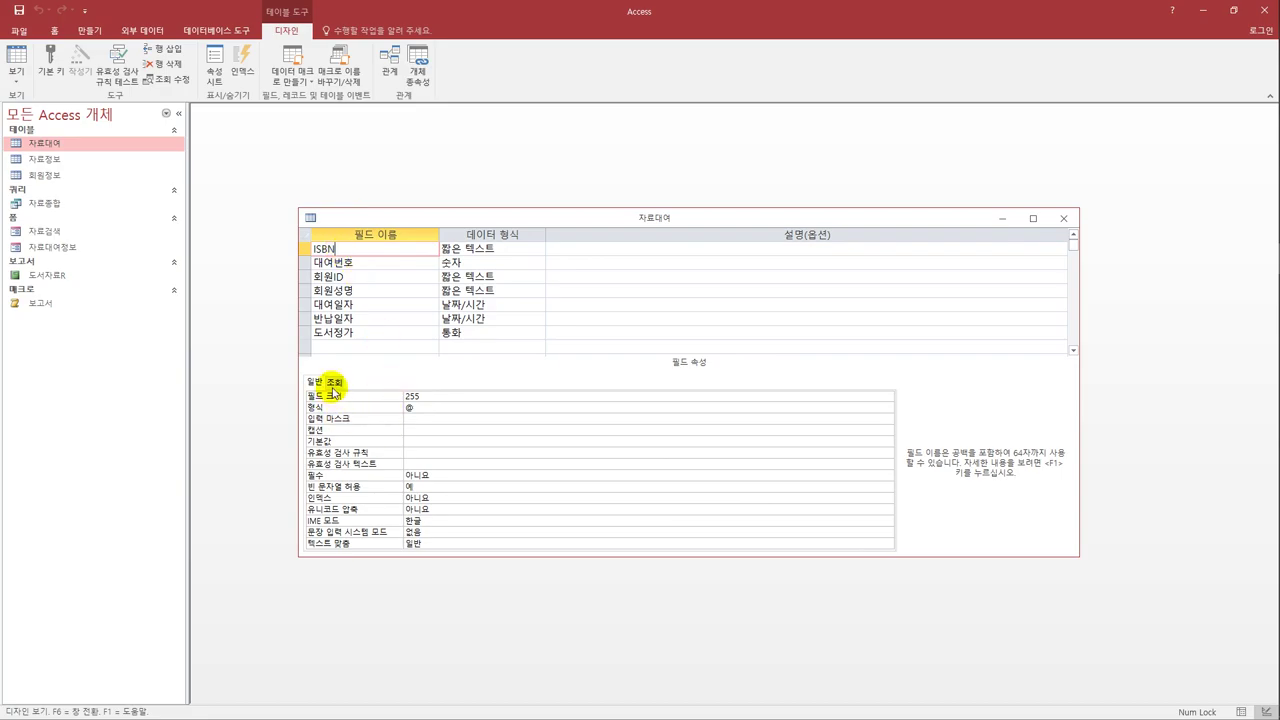
left_click(334, 383)
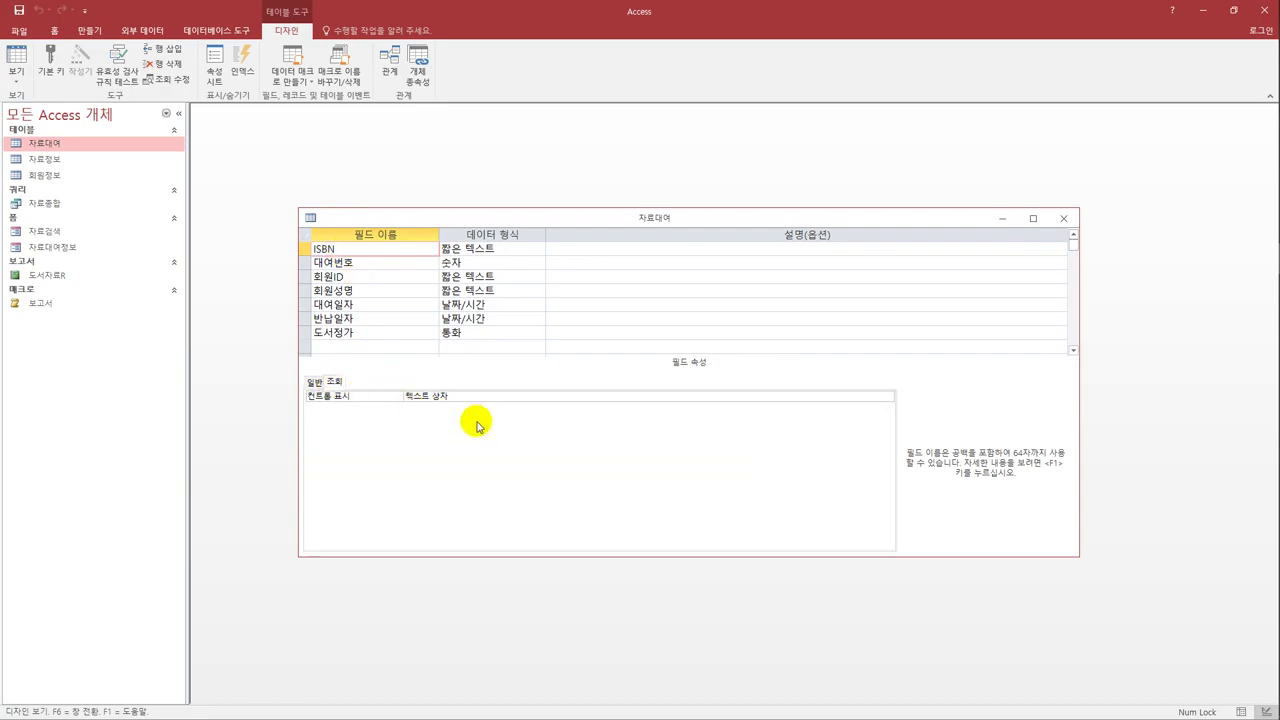
left_click(524, 395)
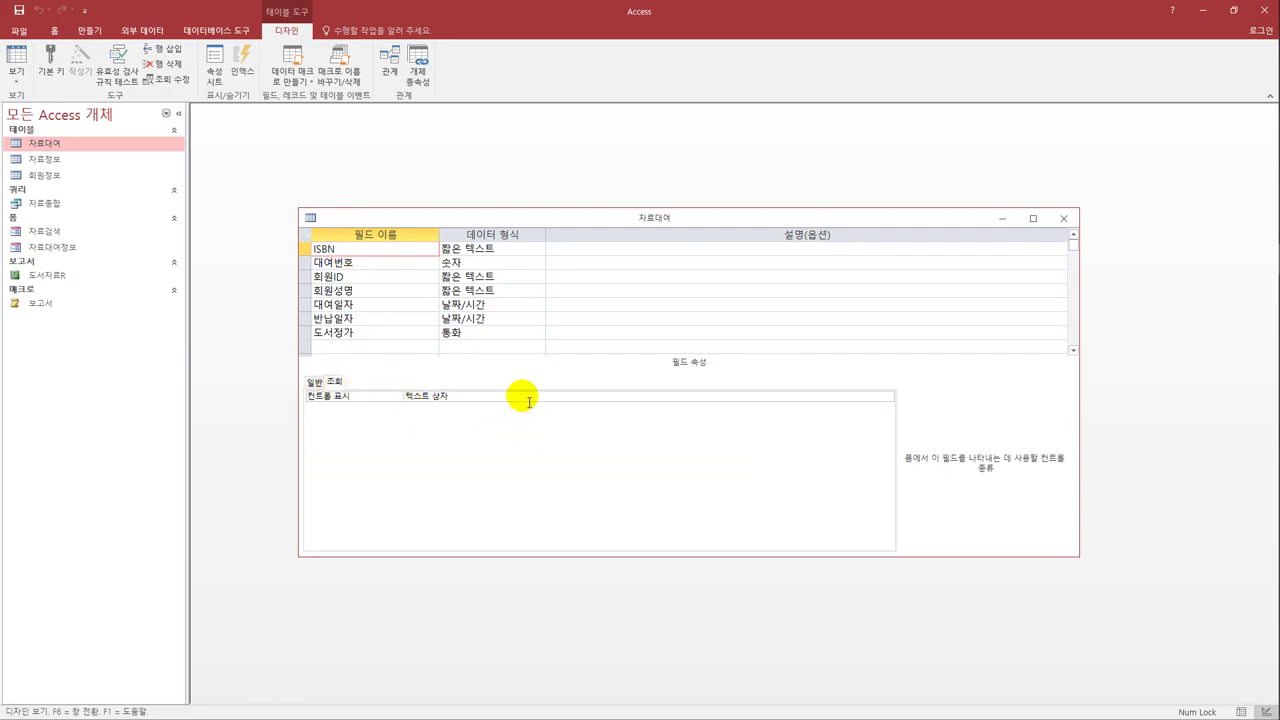
left_click(887, 397)
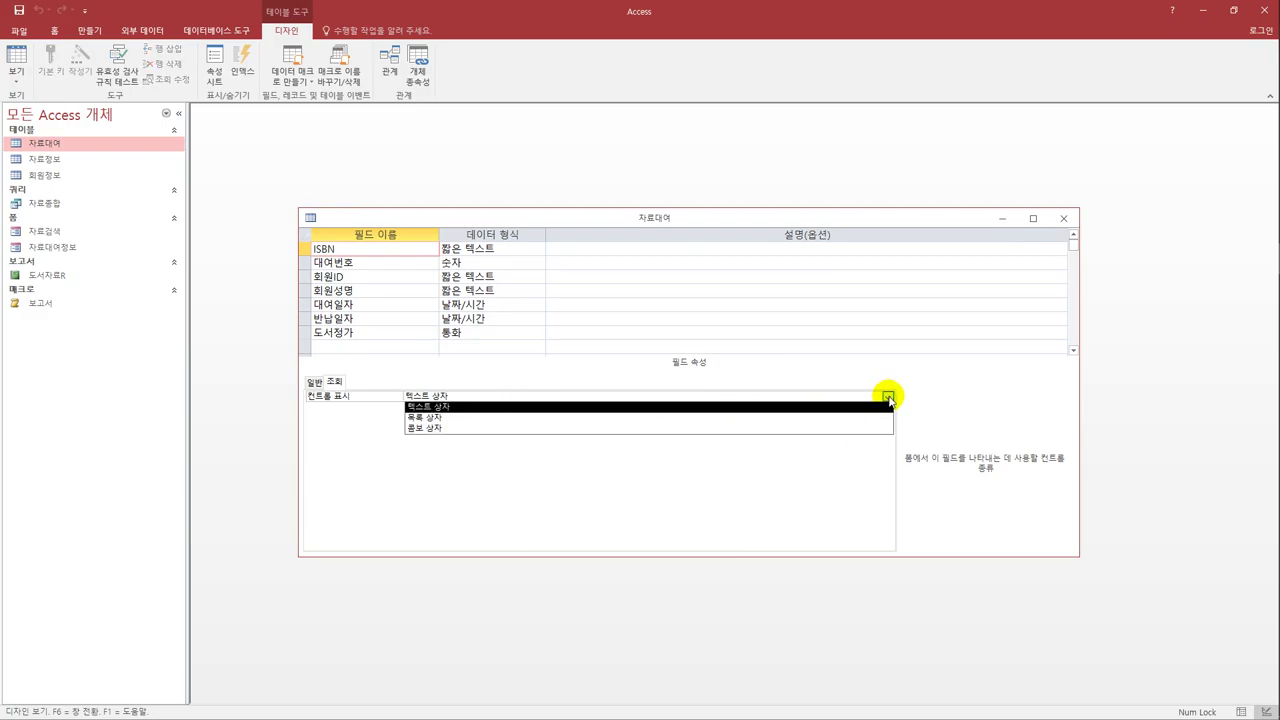
left_click(828, 429)
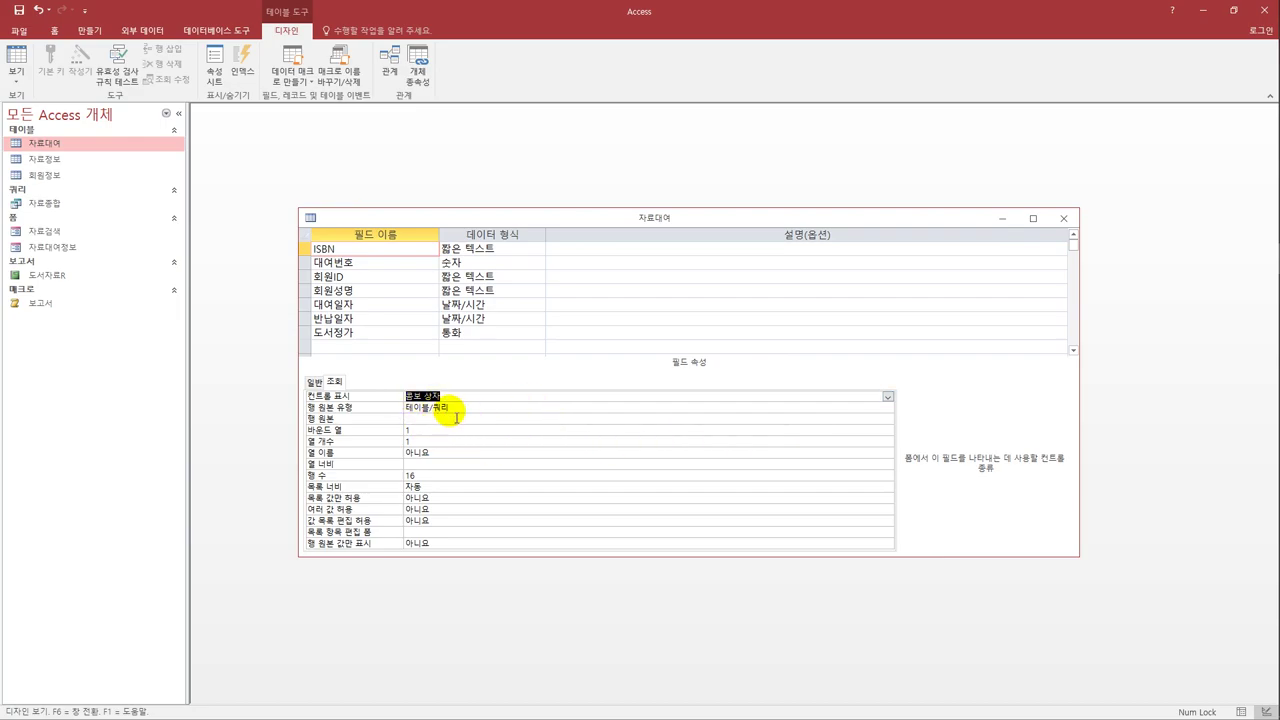
- Open the query builder for the ISBN field's row source (행 원본), add the 자료정보 table and enlarge its field list
left_click(456, 413)
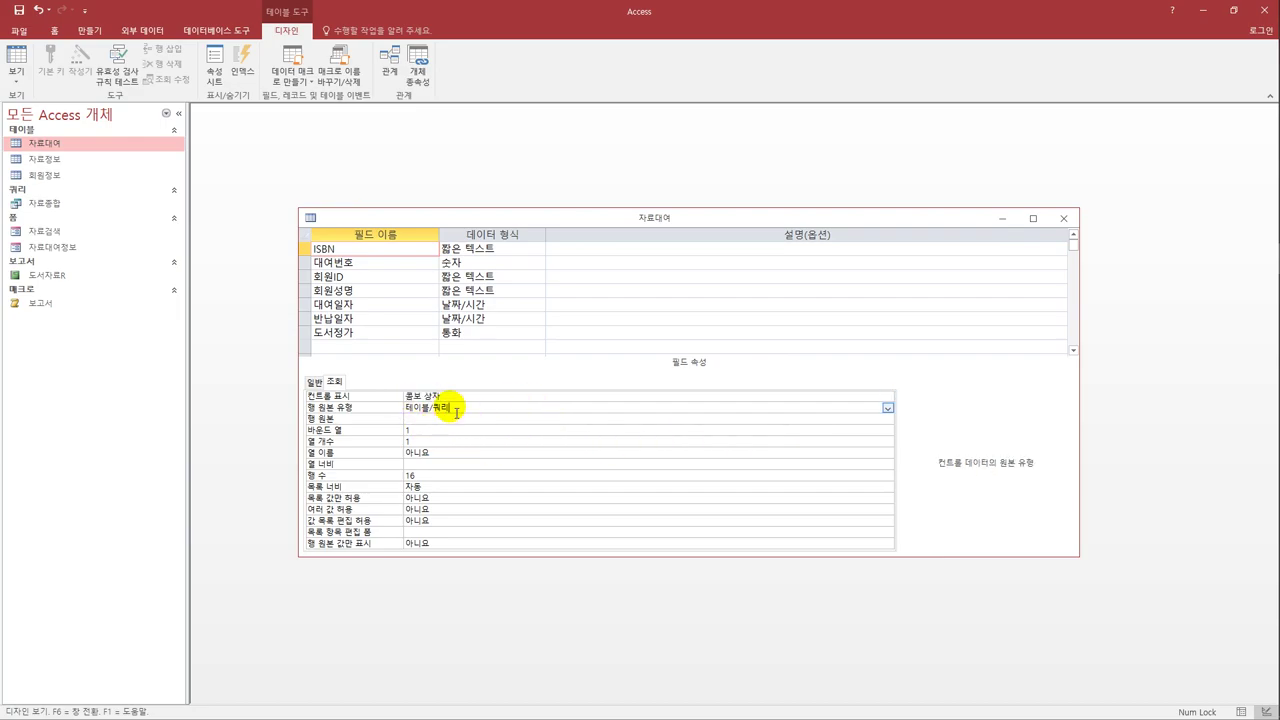
left_click(457, 415)
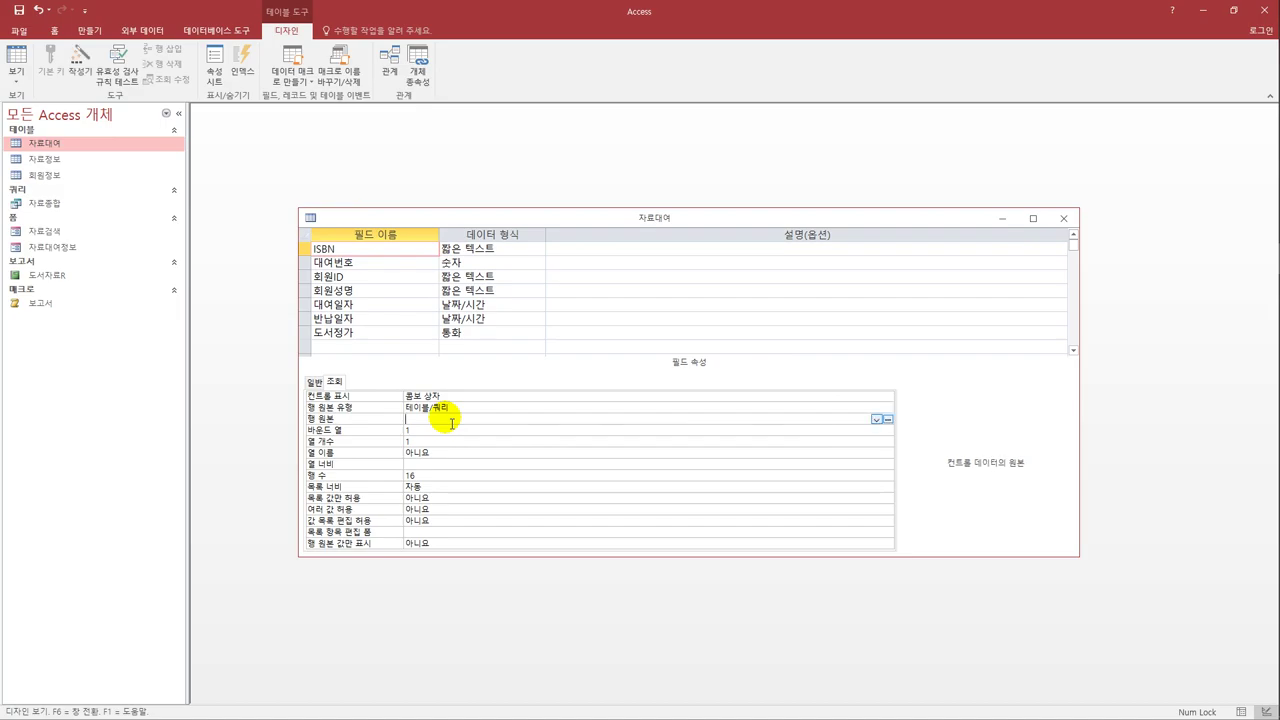
left_click(888, 420)
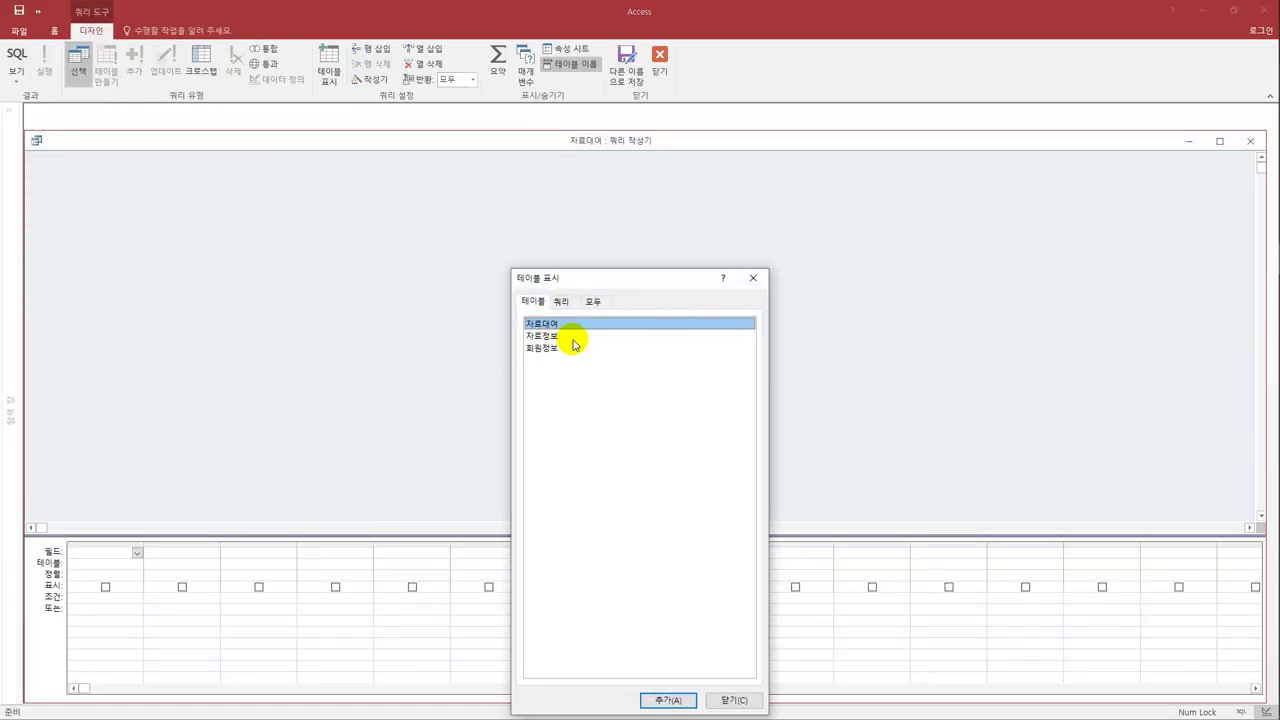
double_click(572, 340)
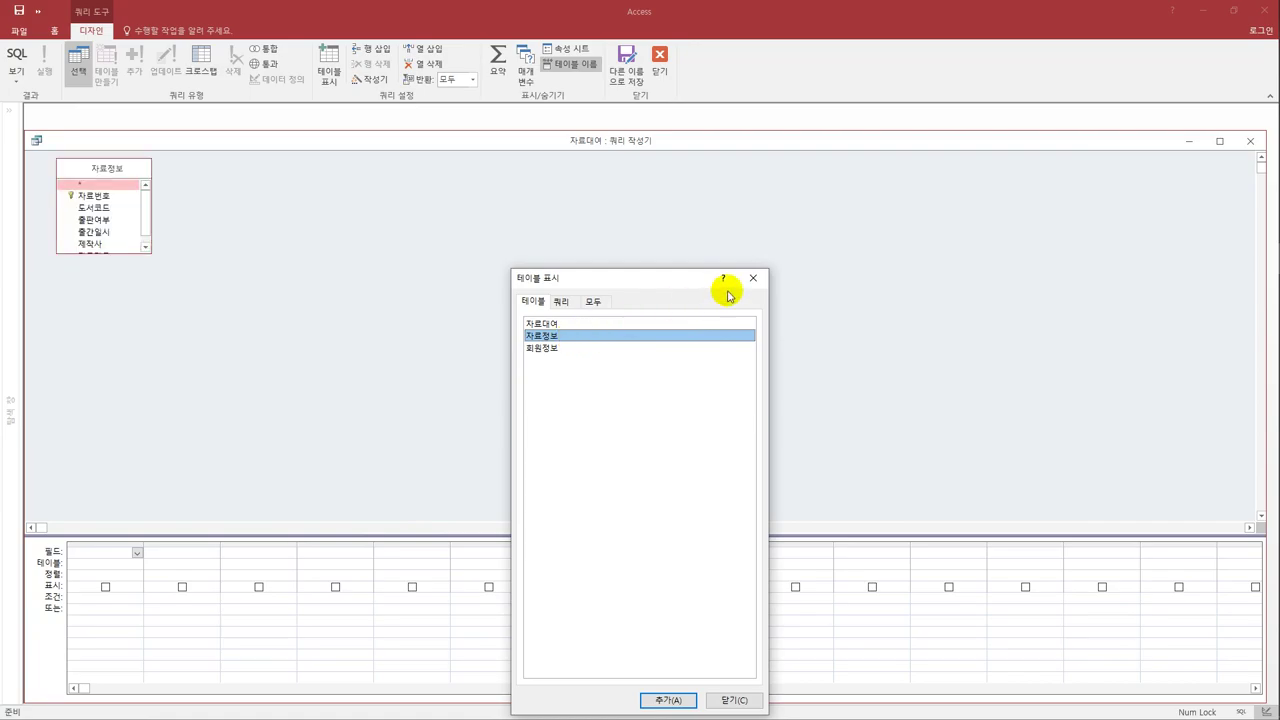
left_click(753, 277)
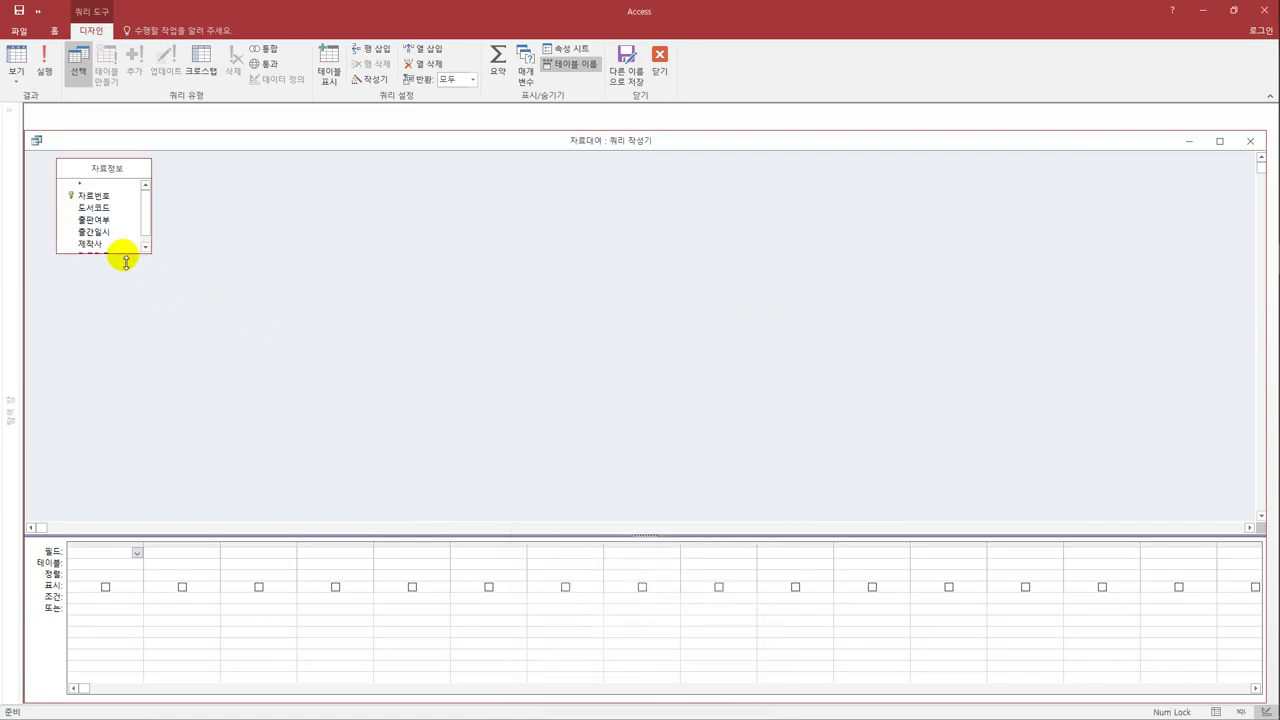
left_click_drag(126, 262, 114, 322)
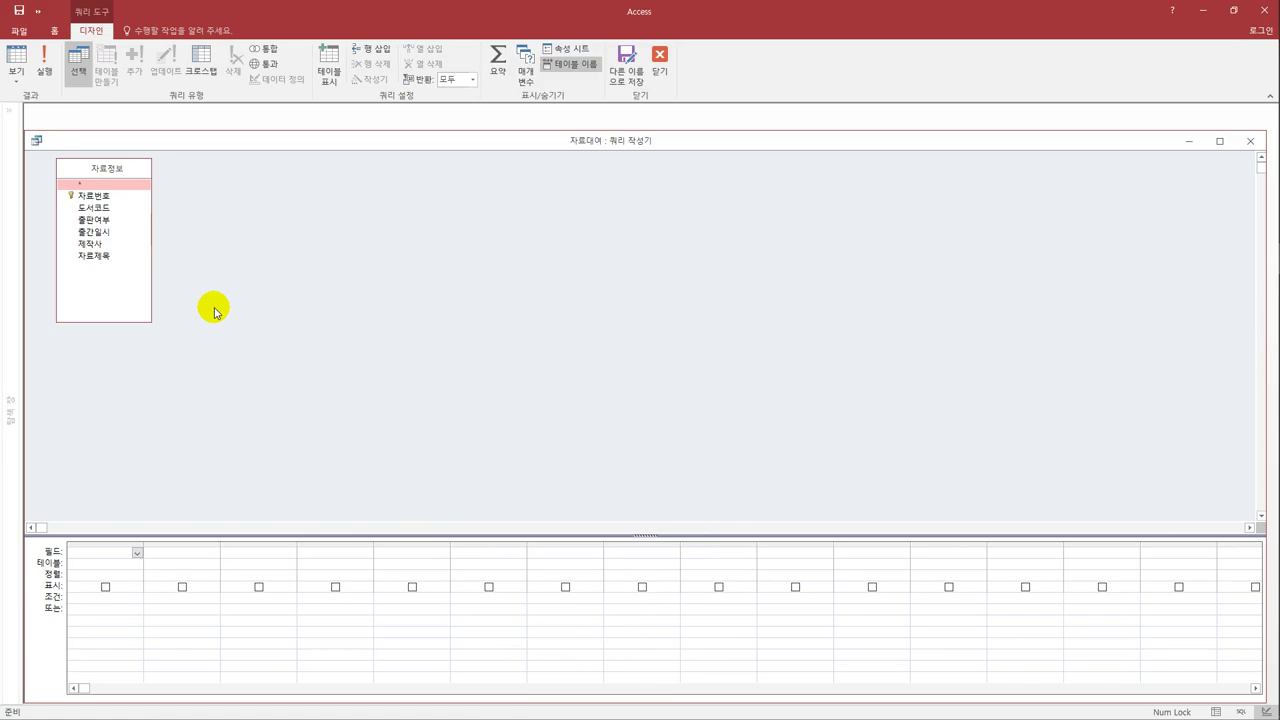
- Add 도서코드 and 자료제목 from 자료정보 to the row source query, then close the builder and save the change
double_click(95, 208)
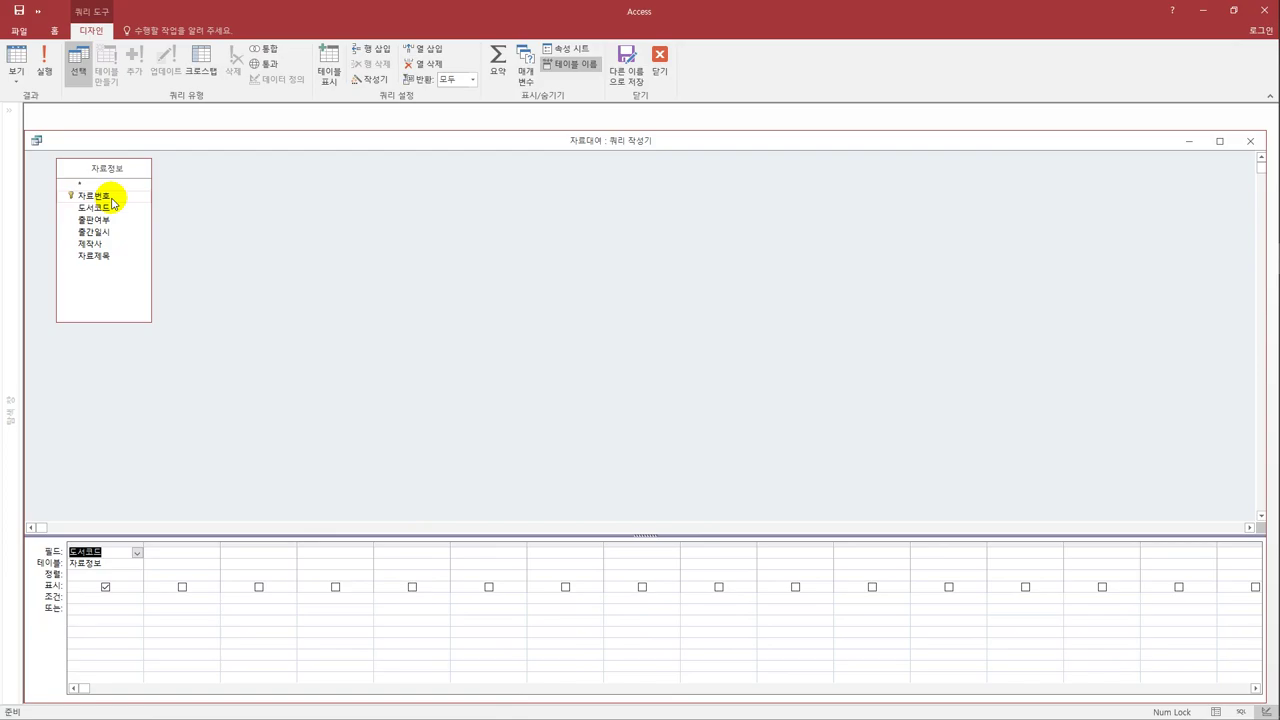
double_click(96, 256)
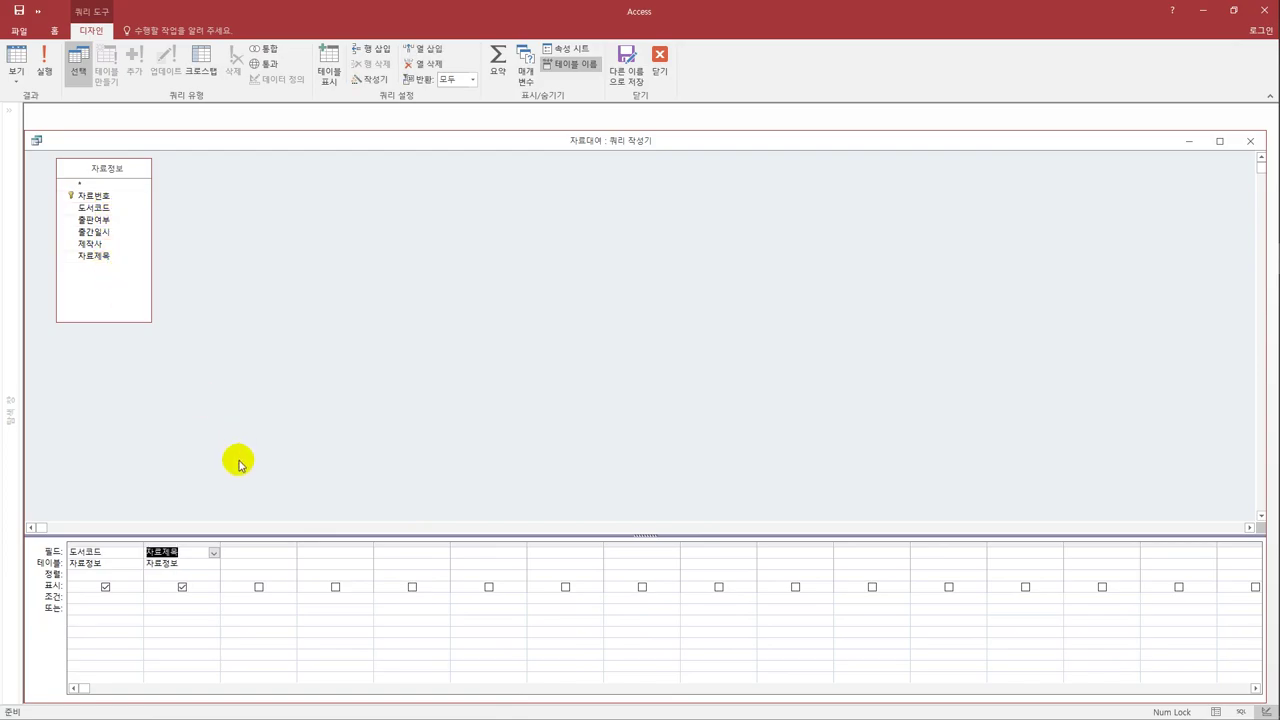
left_click(1250, 141)
left_click(562, 418)
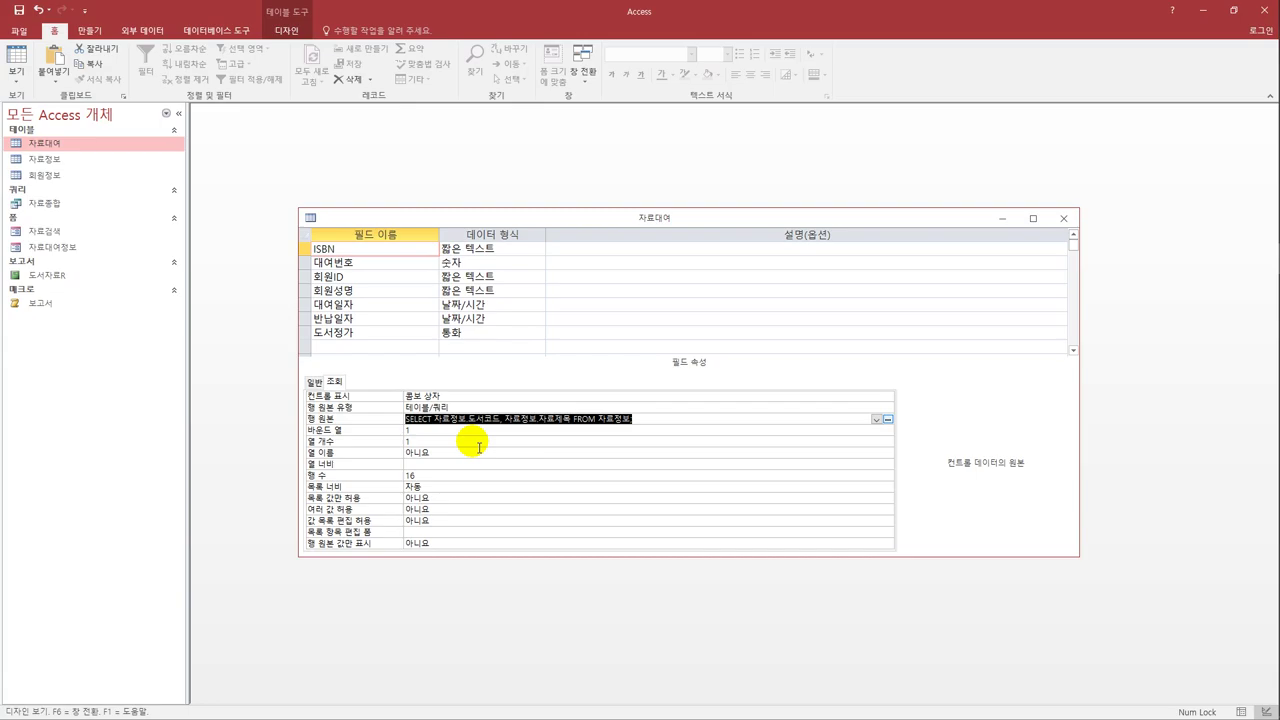
- Set the ISBN combo box to 열 개수 2, 열 너비 2cm;2cm and 목록 너비 4
left_click(428, 430)
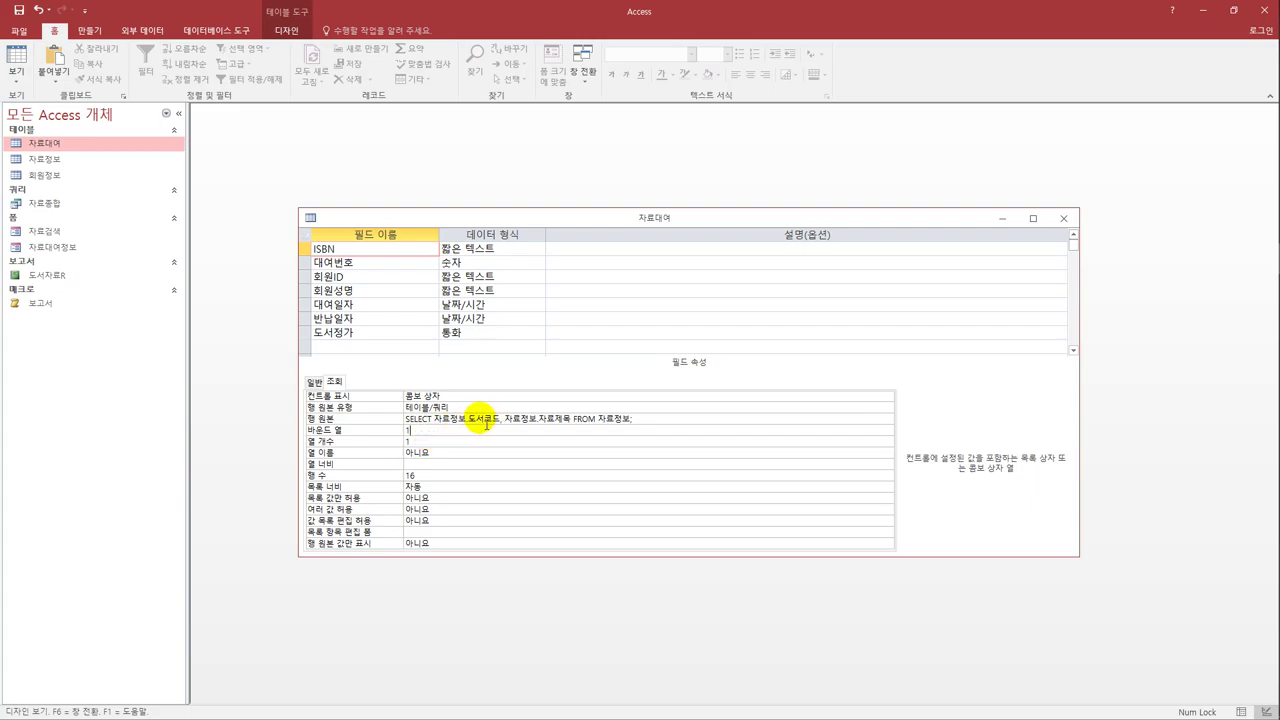
left_click(430, 432)
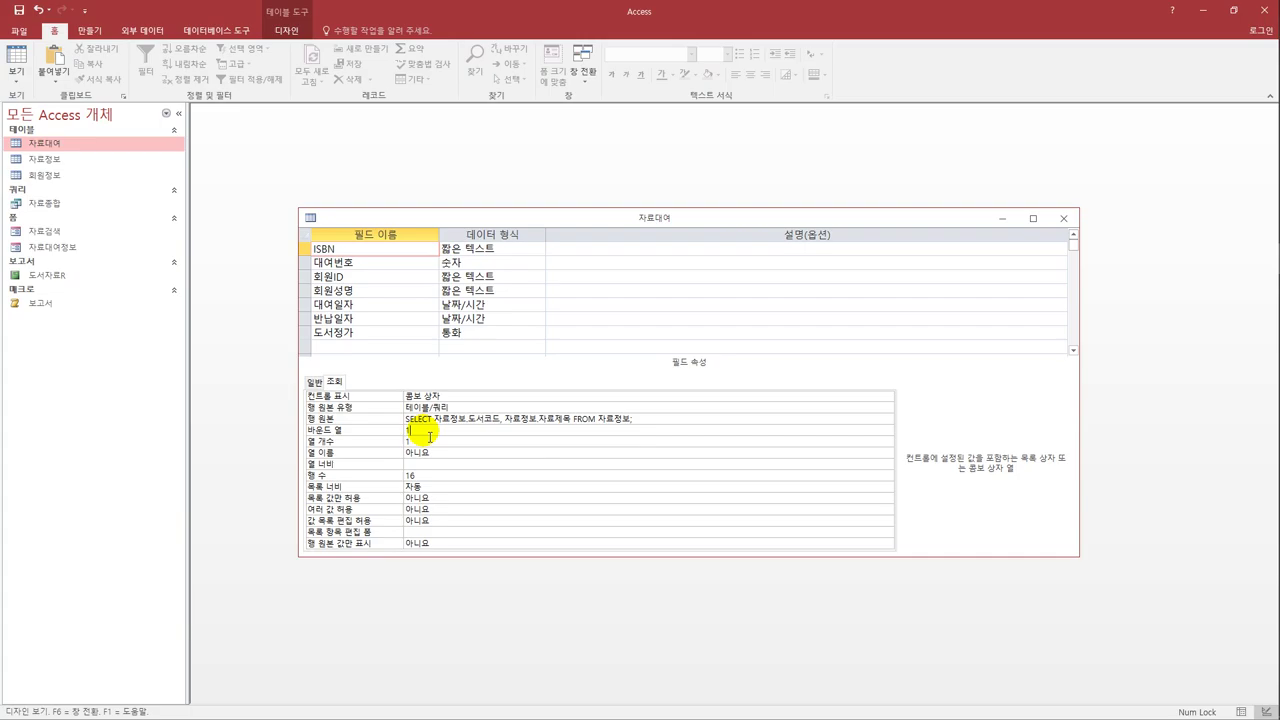
key("Down")
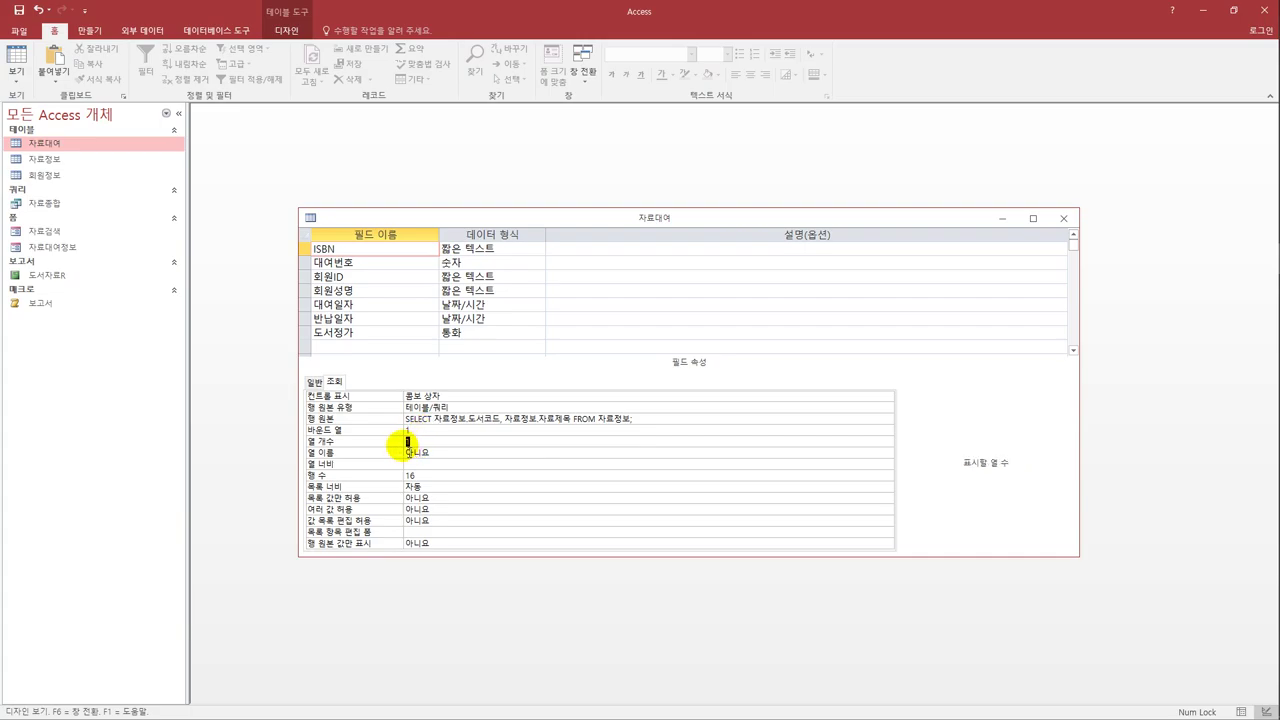
type("2")
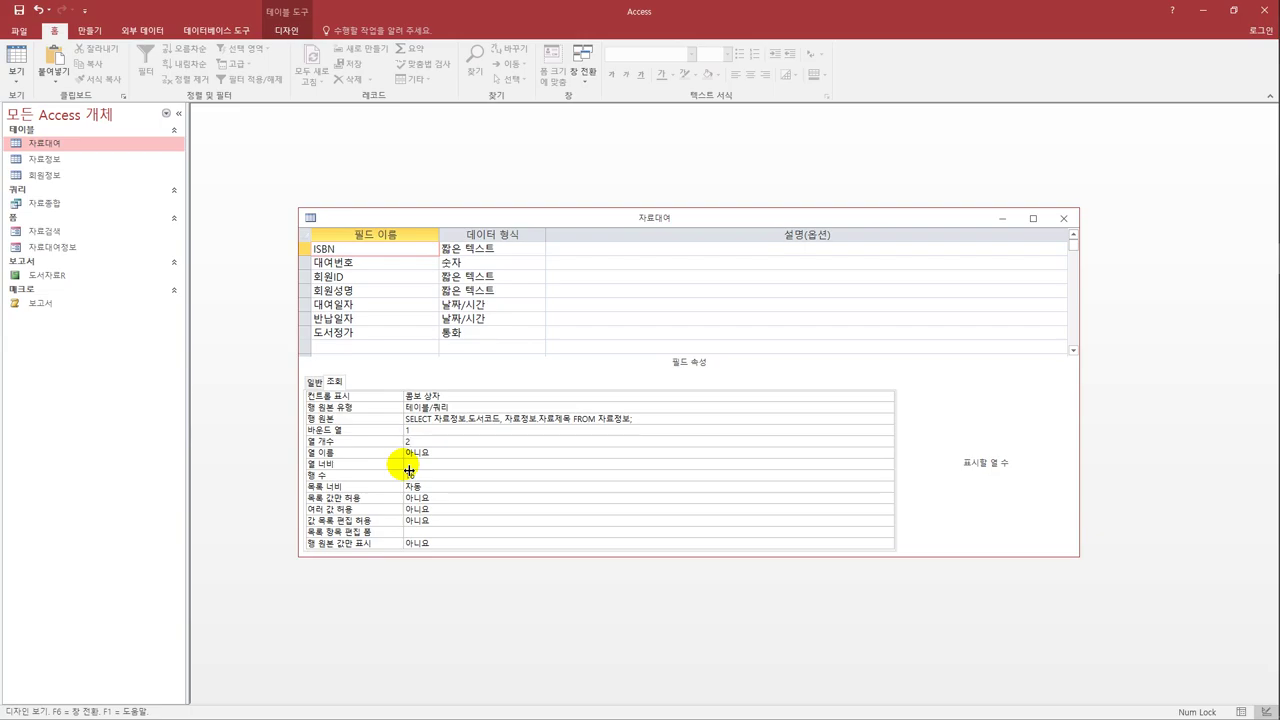
left_click(418, 465)
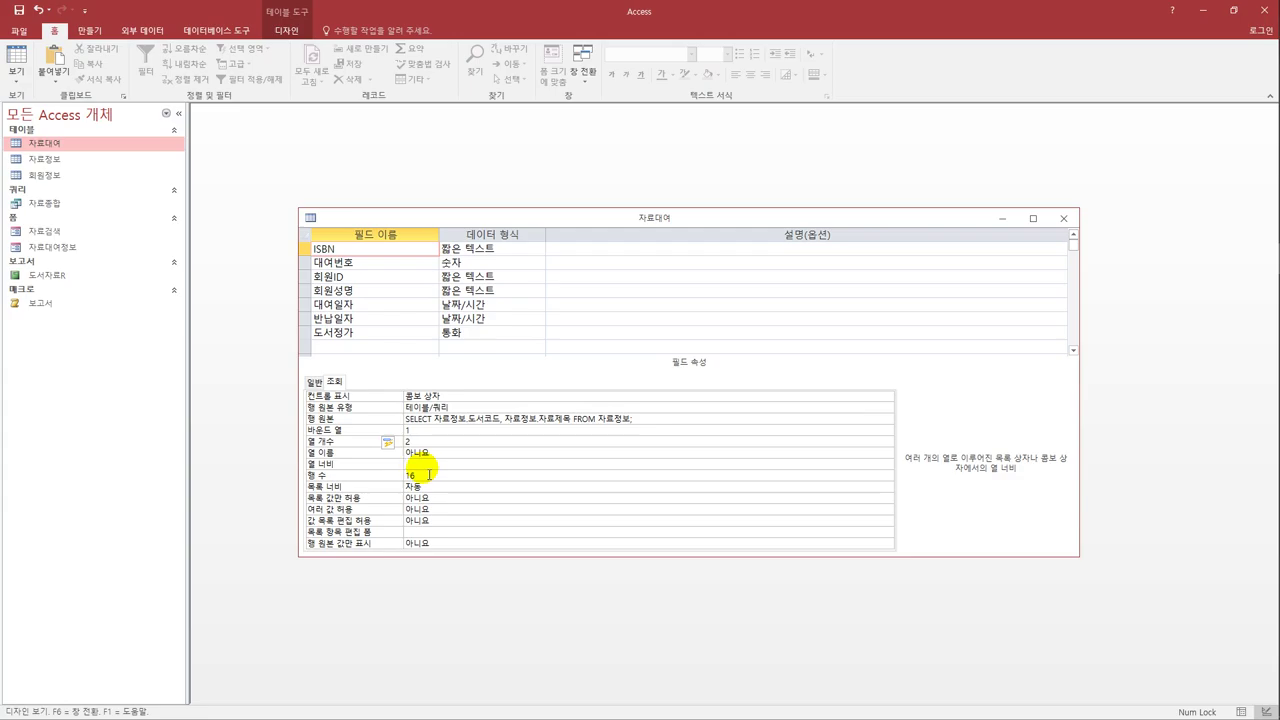
type("2;2")
left_click(412, 488)
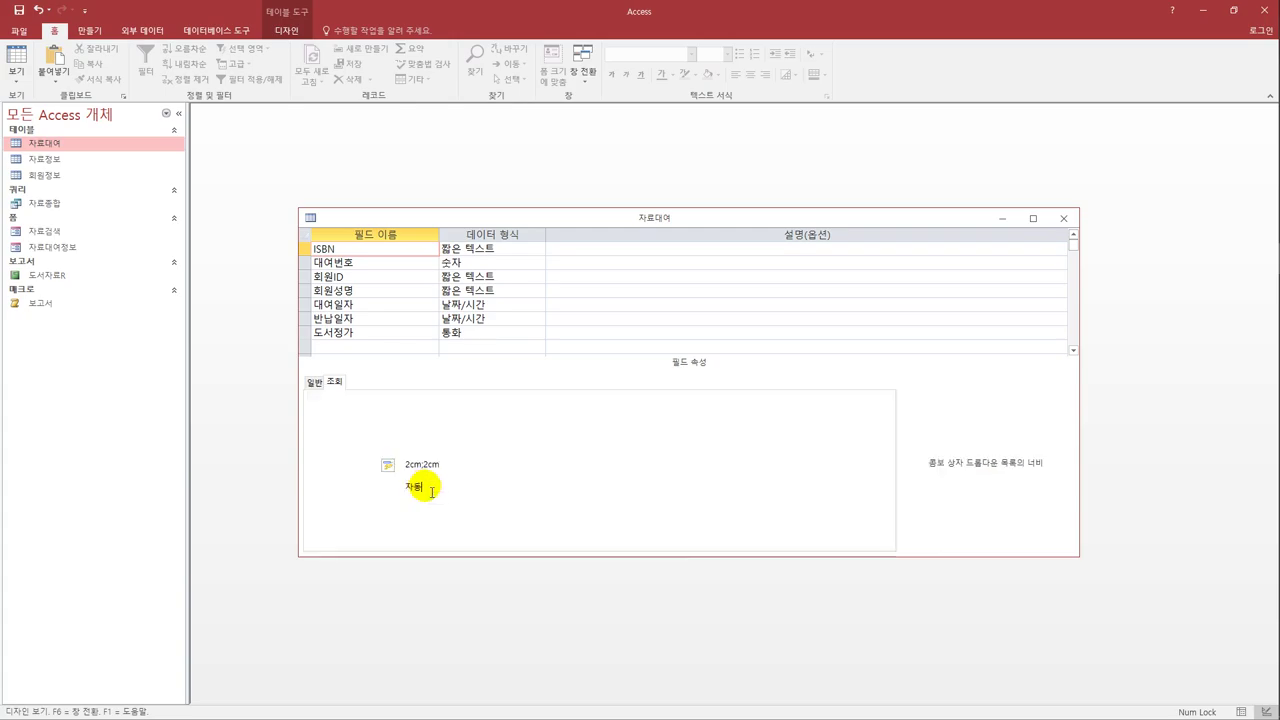
type("4")
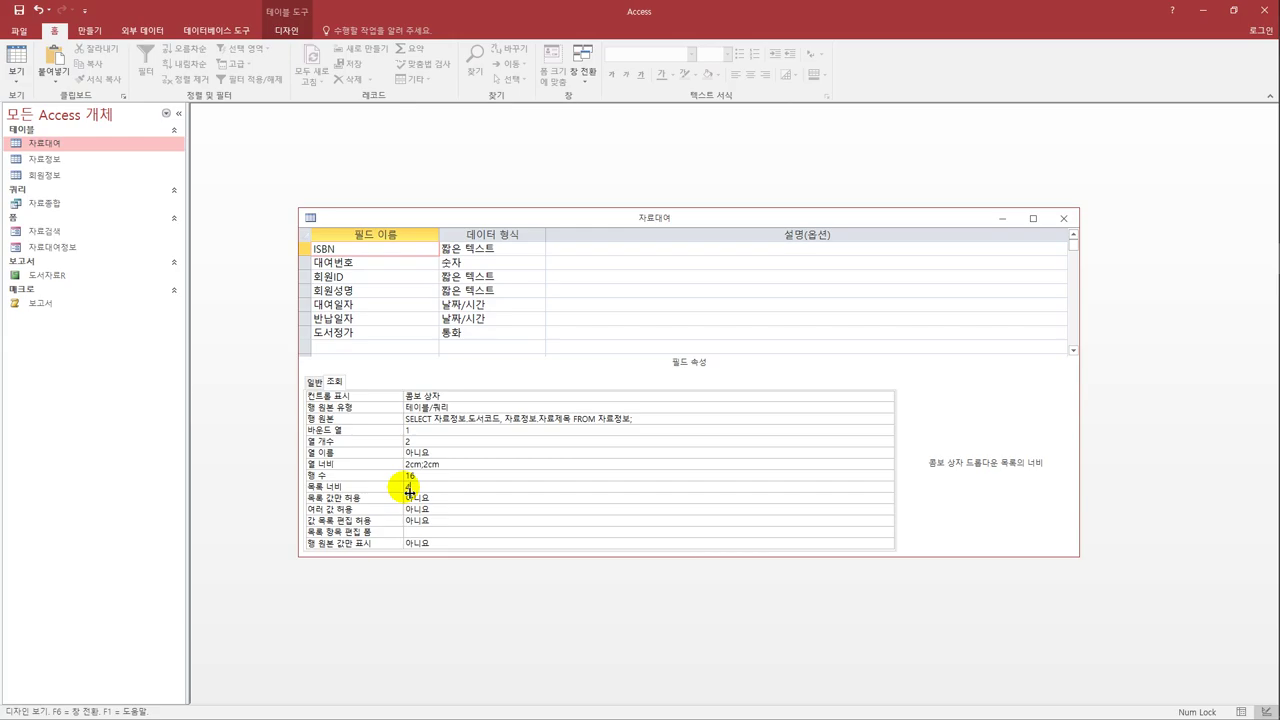
- Save the 자료대여 table, check the first record's ISBN drop-down list in datasheet view, and close the table
left_click(15, 18)
left_click(18, 56)
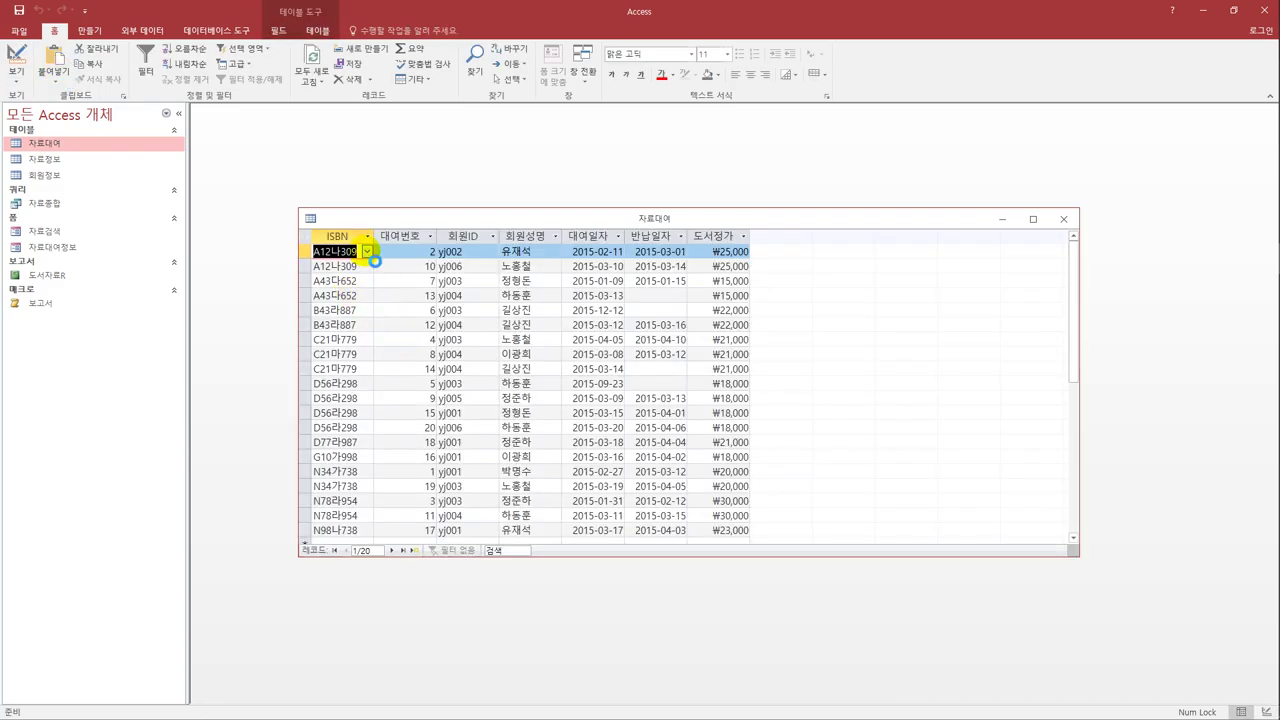
left_click(367, 251)
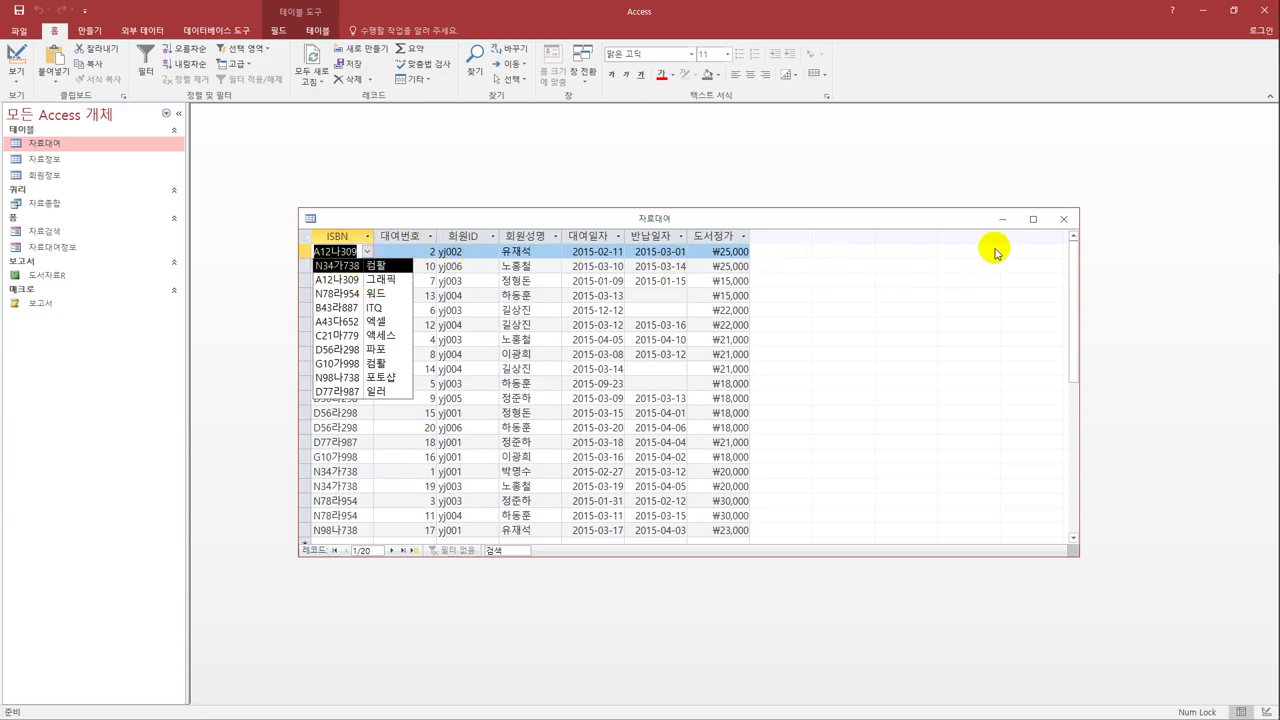
left_click(1040, 226)
left_click(1062, 219)
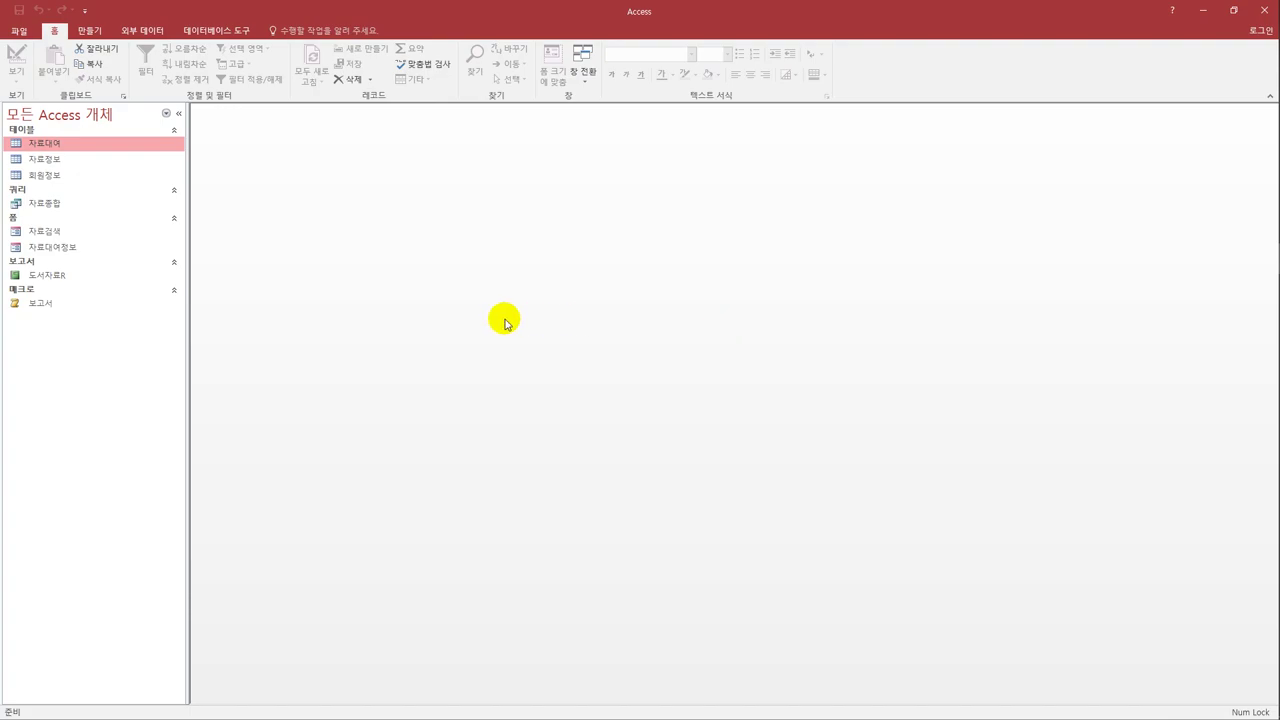
- Open the 자료검색 form in design view
left_click(102, 237)
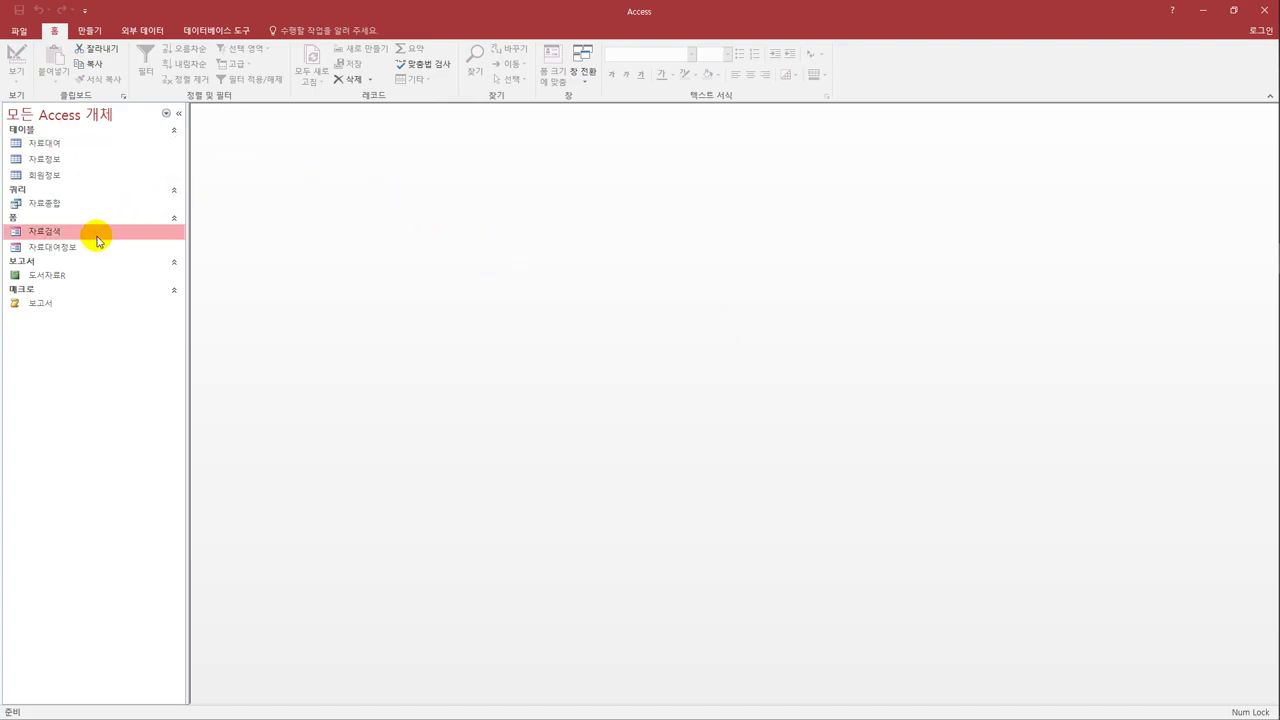
right_click(57, 235)
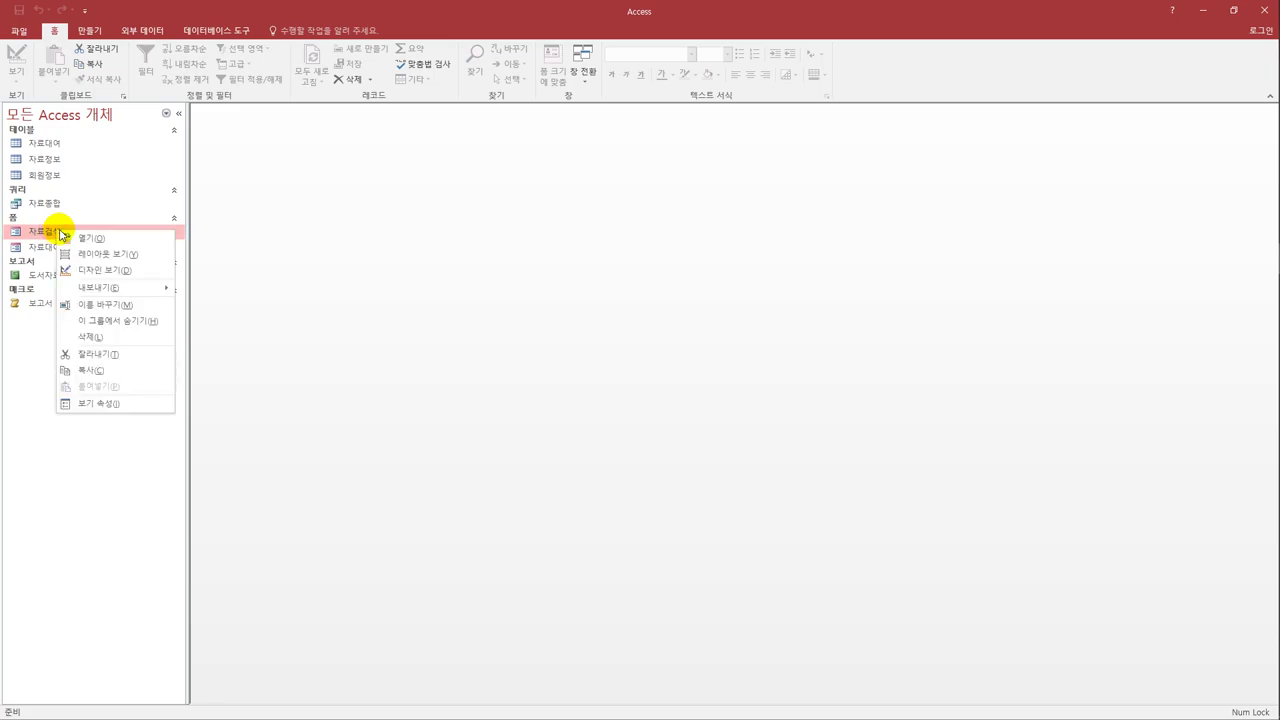
left_click(128, 268)
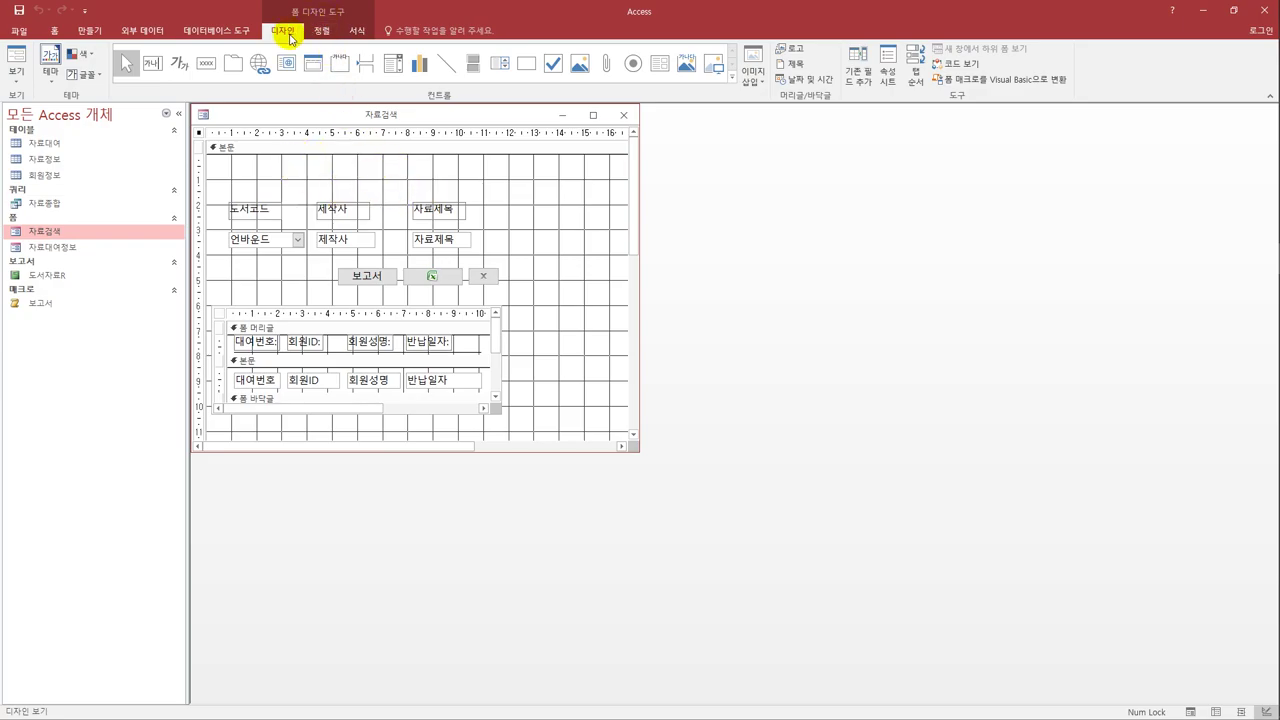
- Add a label reading 도서코드별 자료검색, about 8.4 cm wide and 1.4 cm high, above the 도서코드, 제작사 and 자료제목 labels
left_click(193, 64)
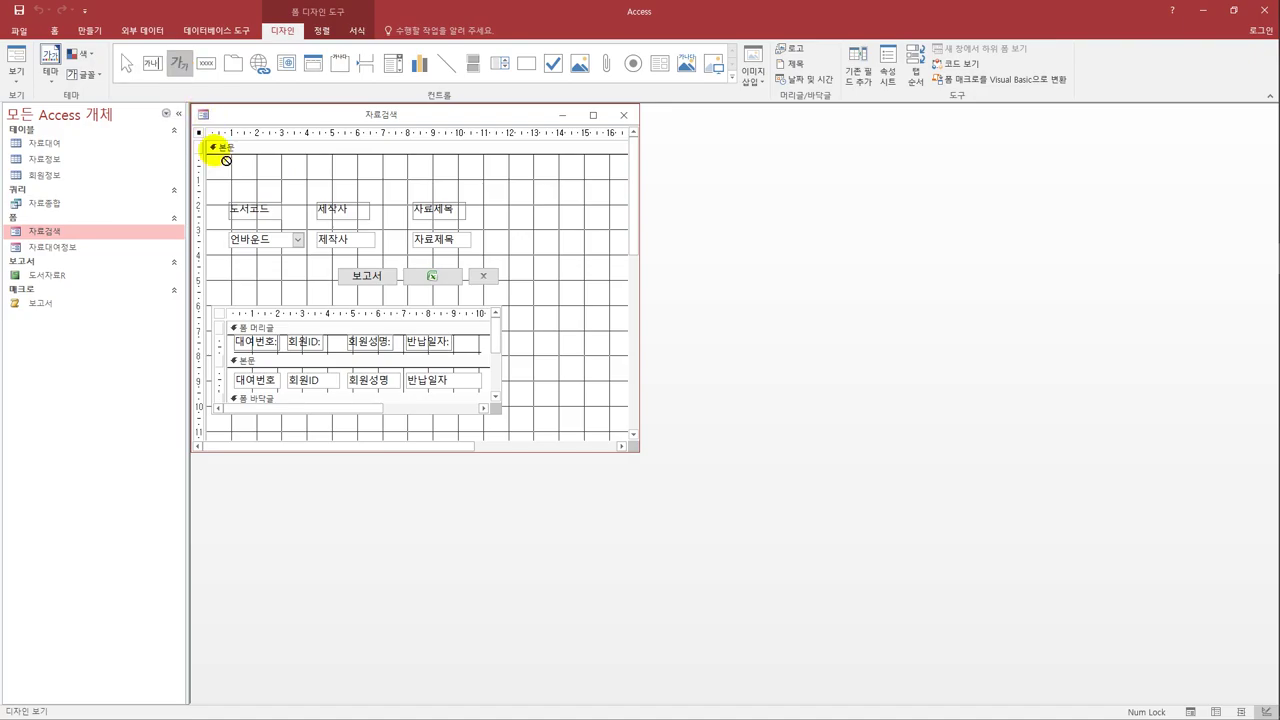
left_click_drag(256, 160, 468, 197)
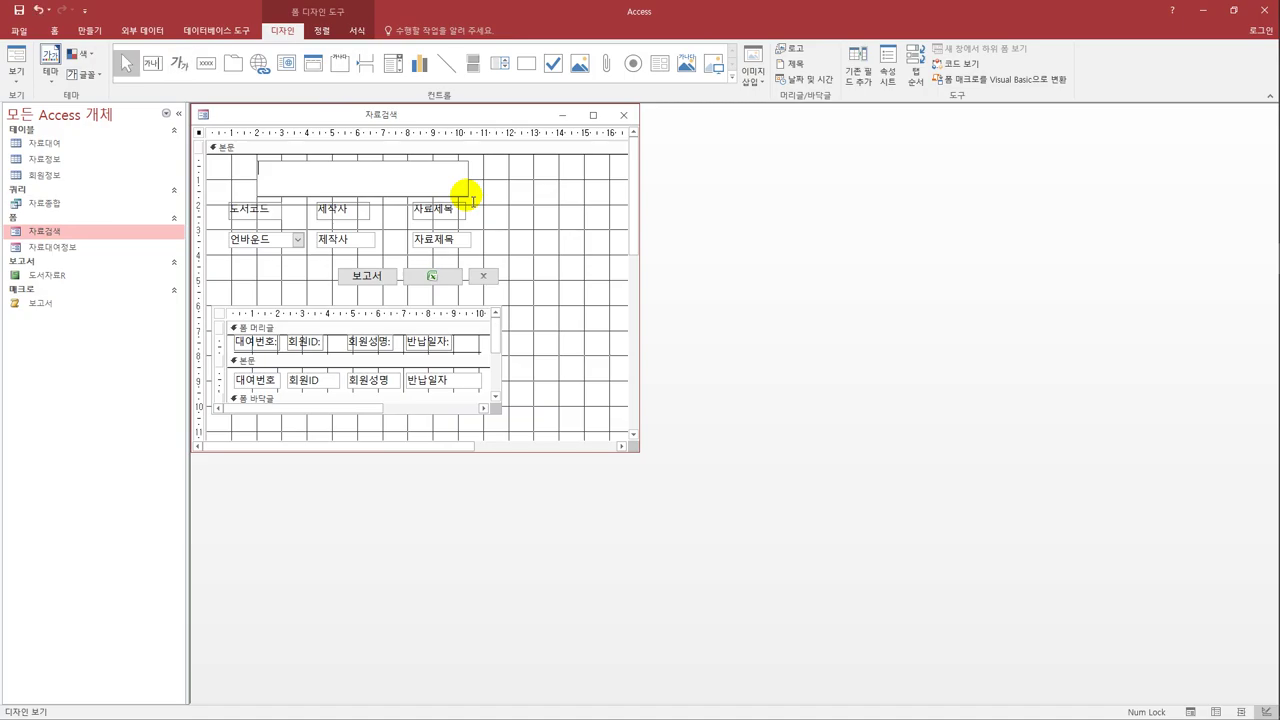
type("도서코드별 자료검색")
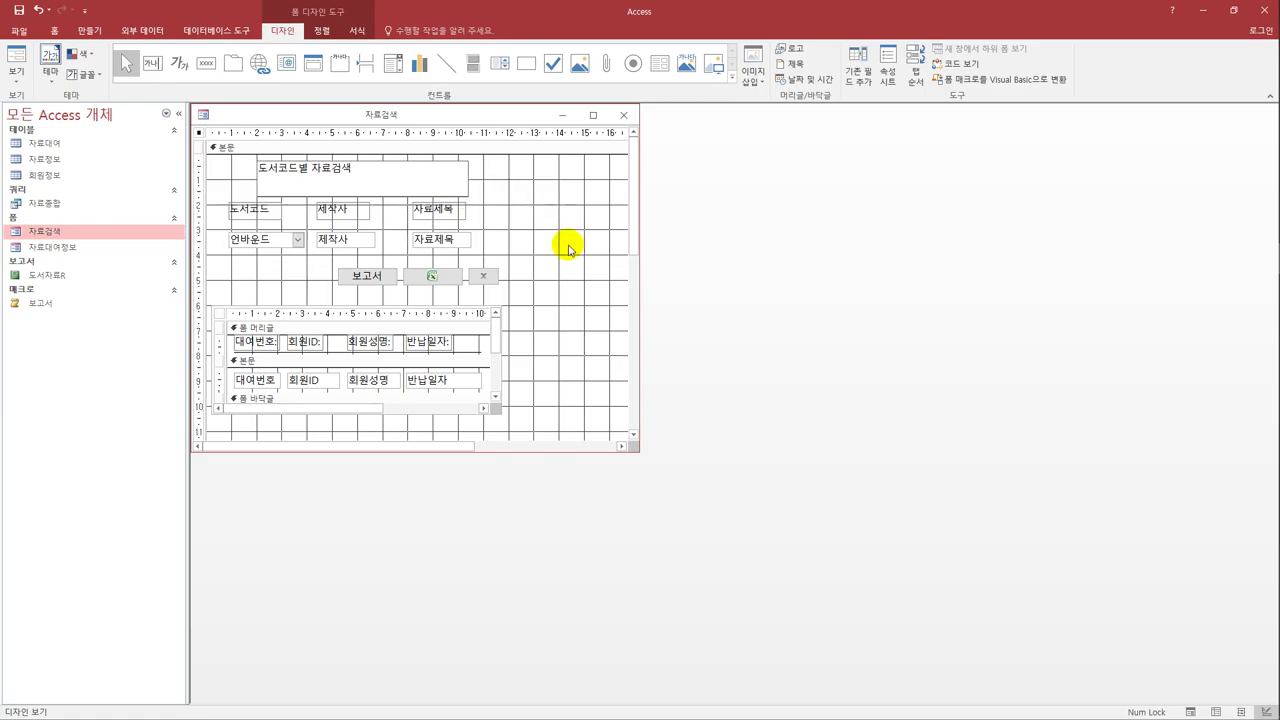
- Show the new title label's properties and set its name (이름) to Label제목
left_click(466, 204)
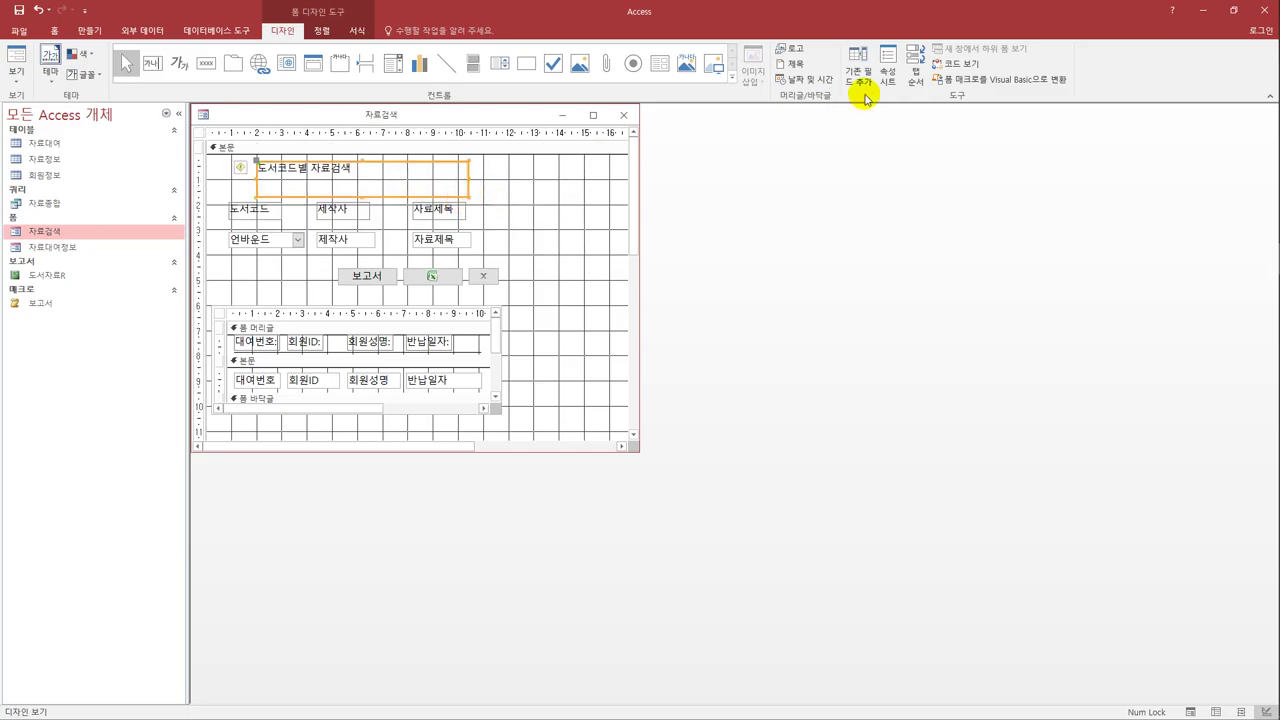
left_click(887, 66)
left_click_drag(886, 143, 675, 143)
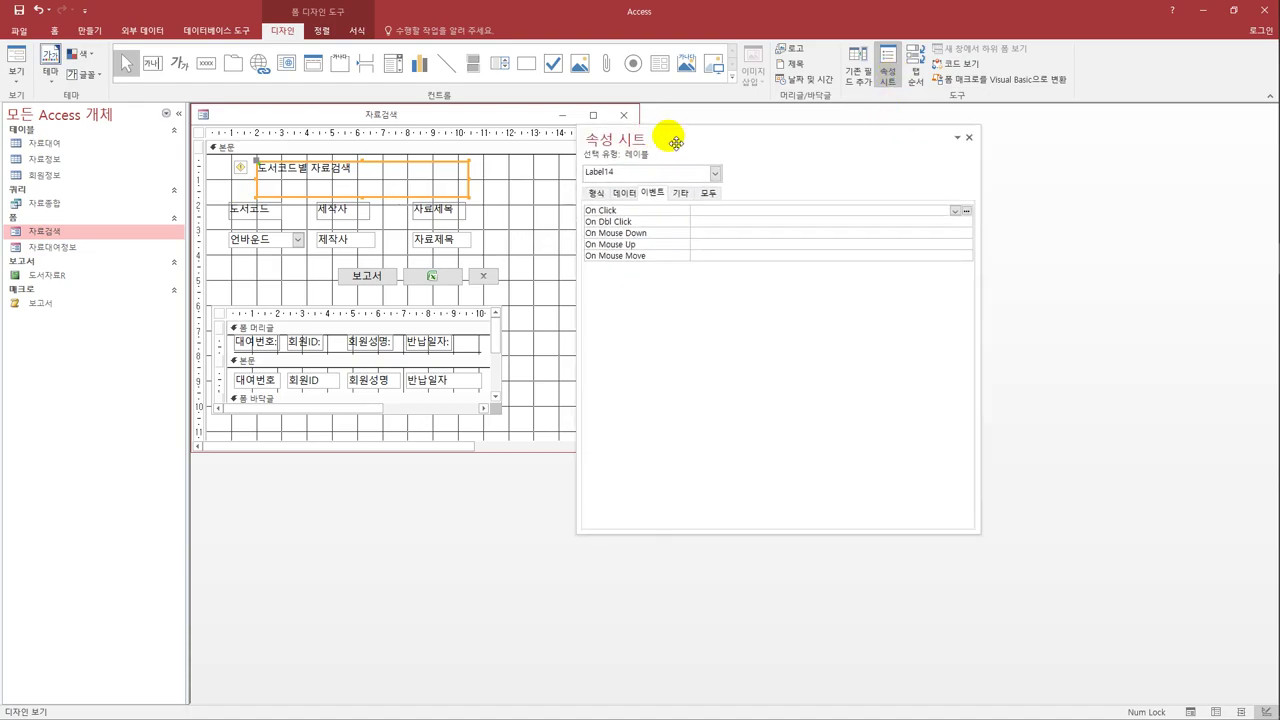
left_click(707, 193)
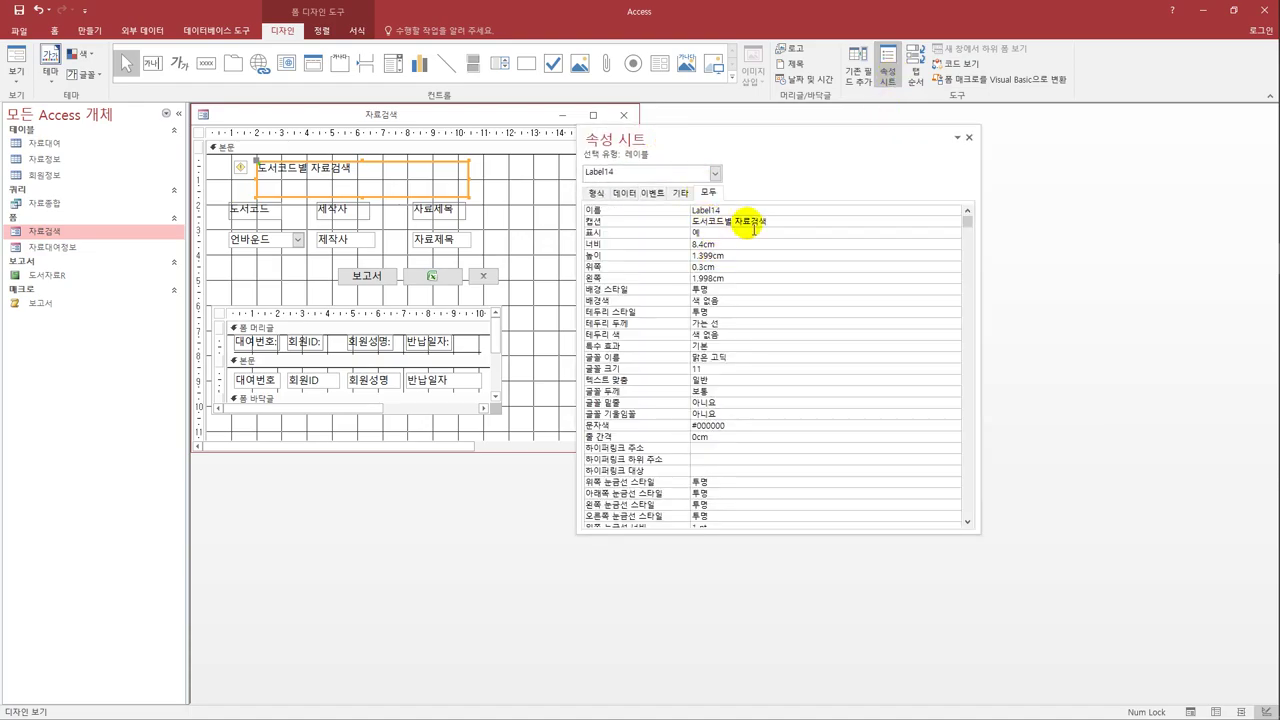
left_click_drag(720, 210, 711, 210)
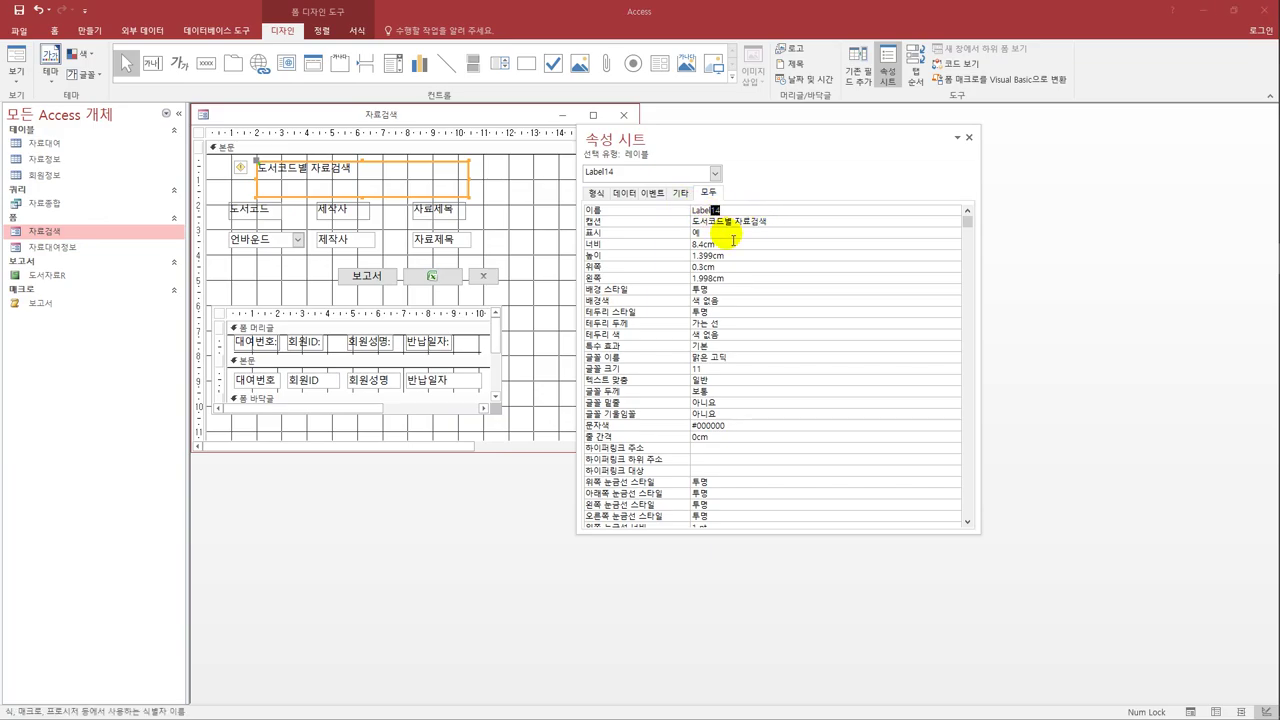
key("BackSpace")
type("제목")
key("Return")
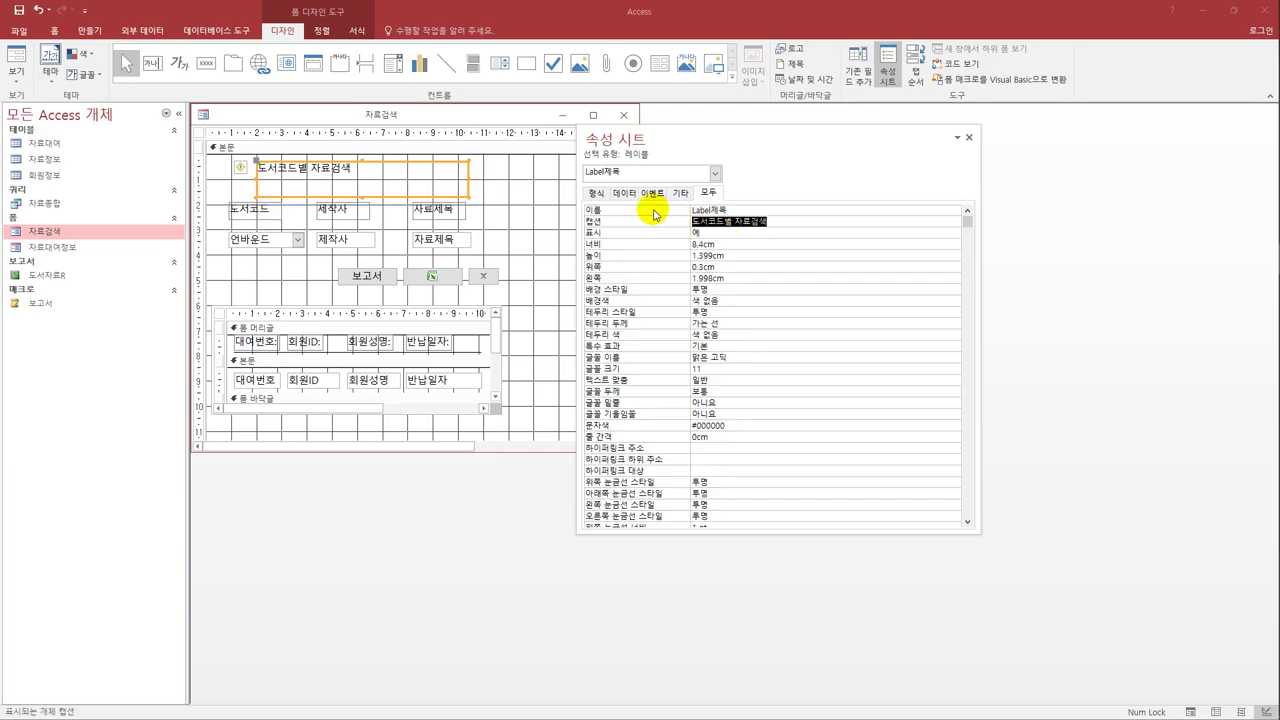
- Set the title label's font size (글꼴 크기) to 30 and widen the label to about 10.4 cm
left_click(598, 192)
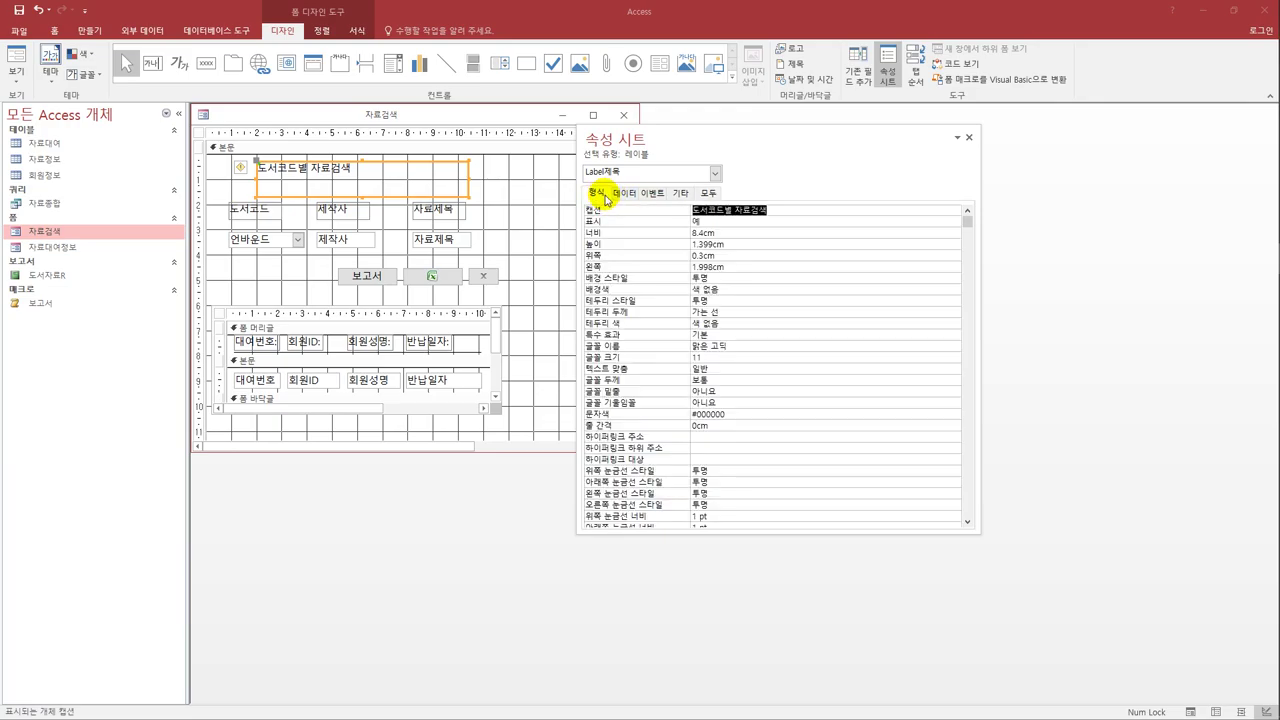
left_click(723, 357)
type("30")
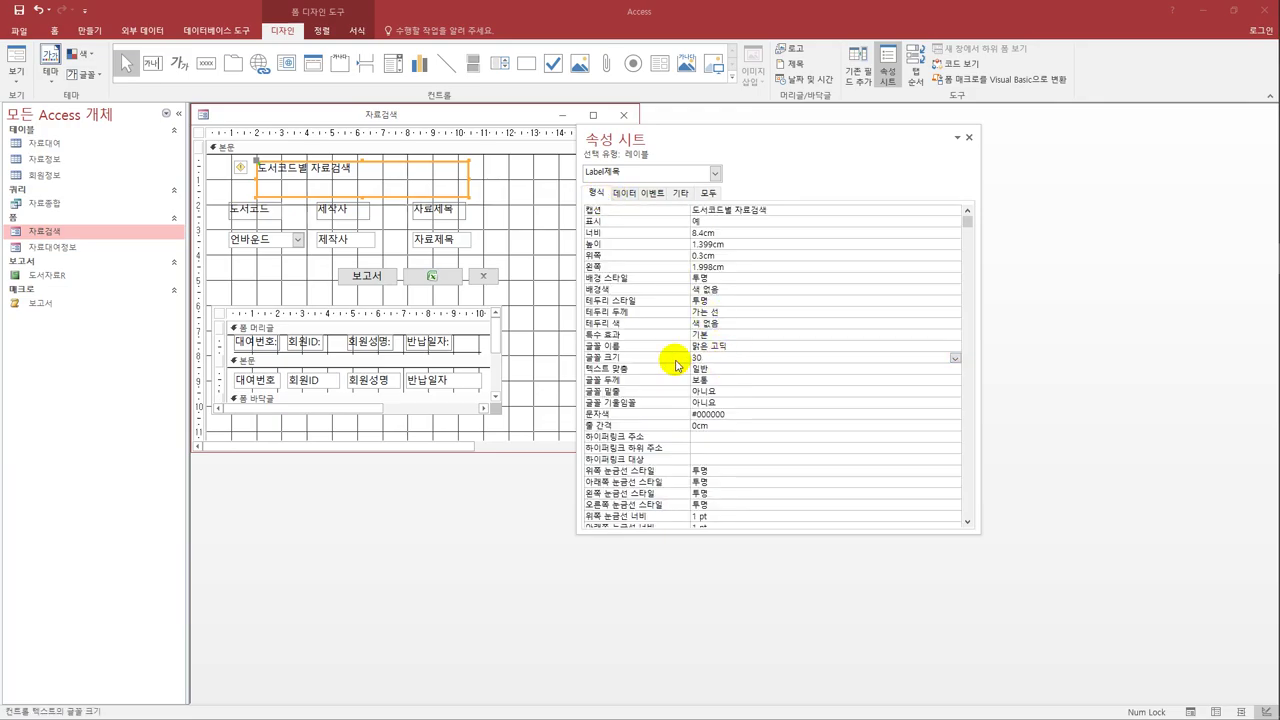
key("Return")
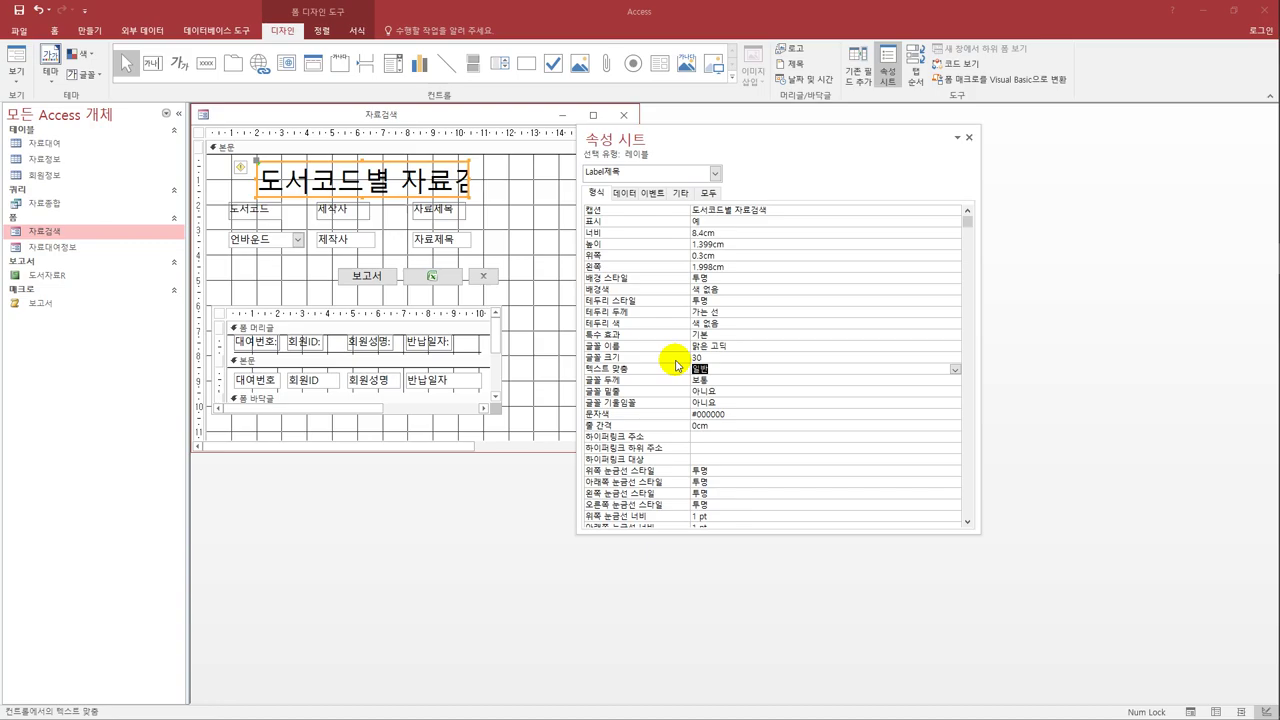
left_click(478, 182)
left_click_drag(482, 181, 521, 185)
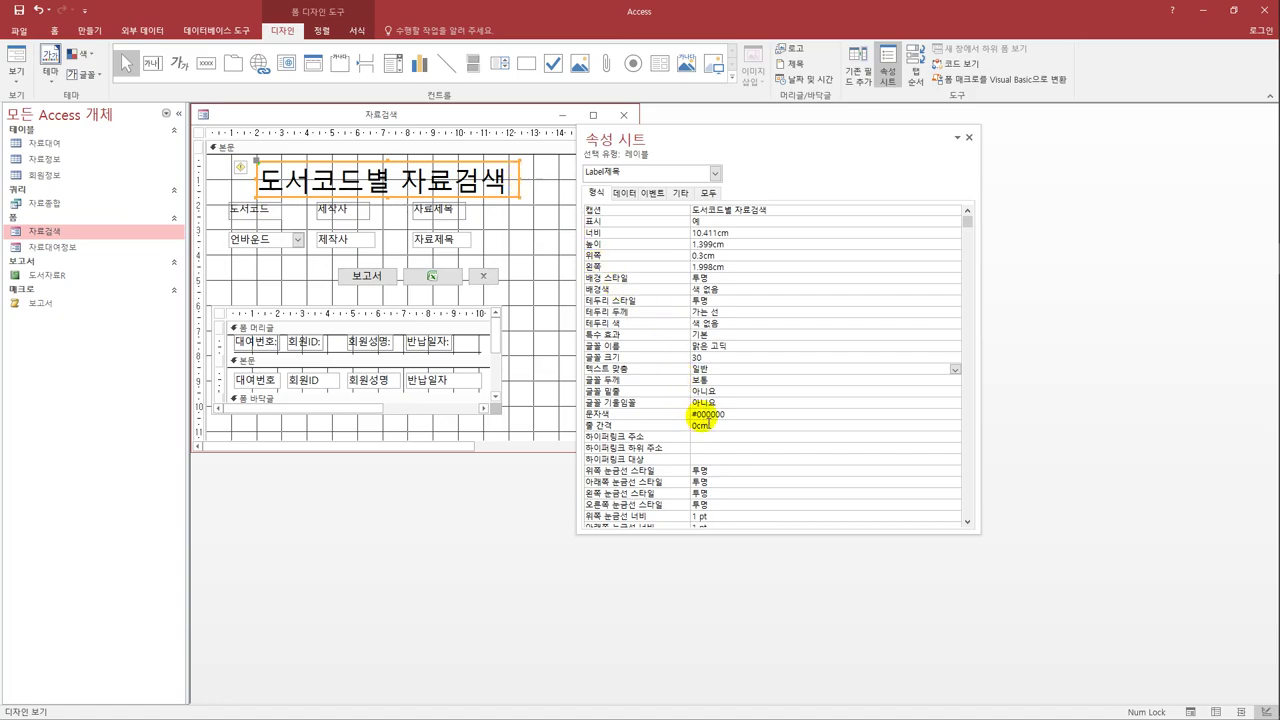
- Set the title label's text color (문자색) to green from the standard colors
left_click(705, 415)
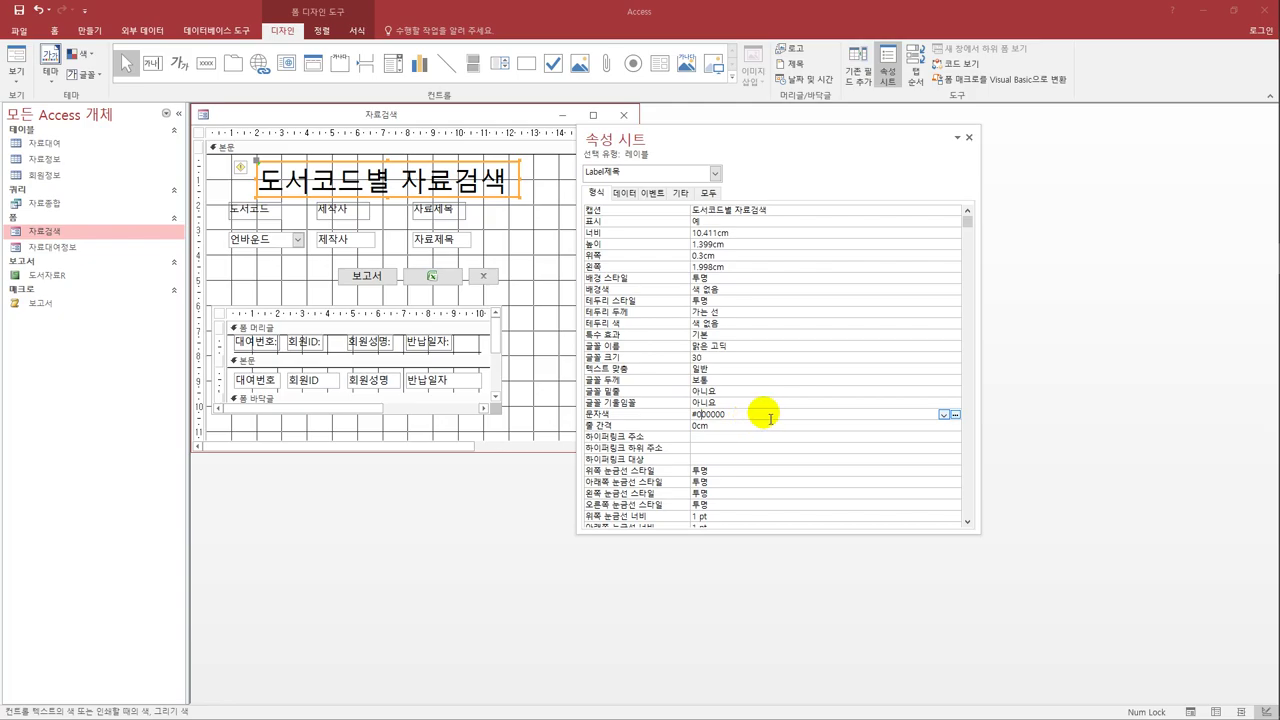
left_click(943, 414)
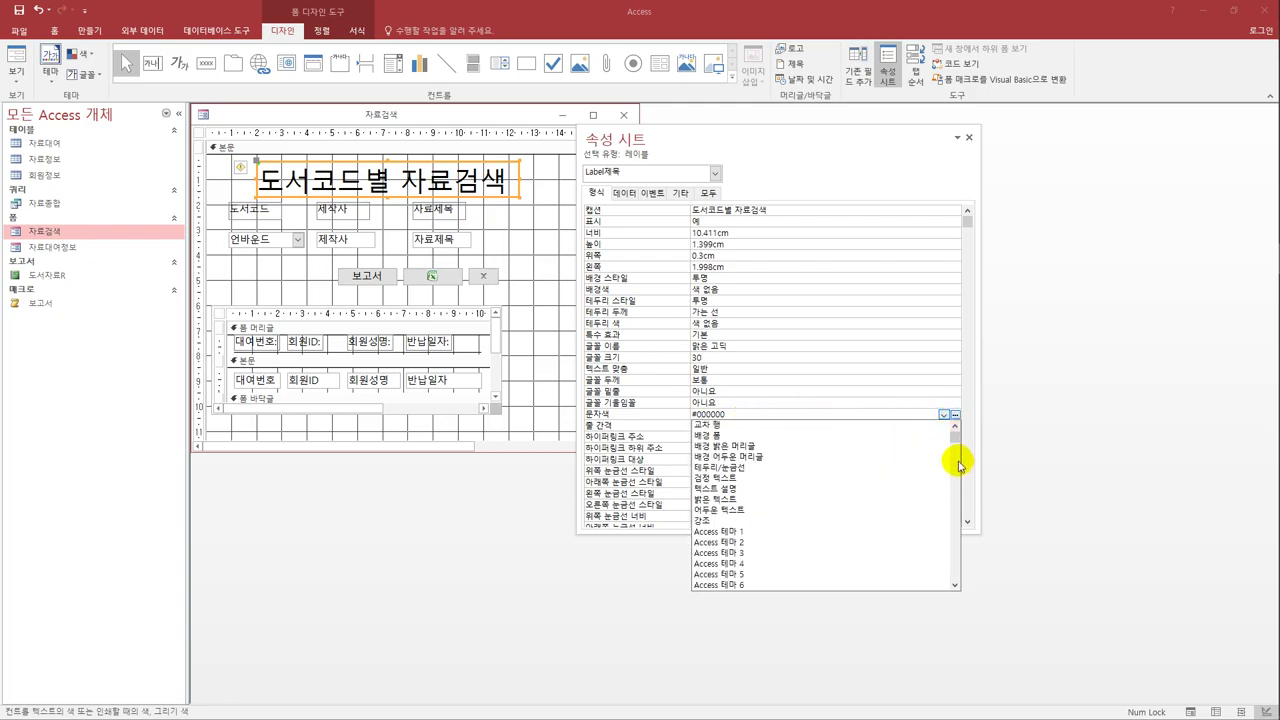
mouse_move(955, 443)
left_mouse_down()
mouse_move(954, 563)
mouse_move(957, 447)
left_mouse_up()
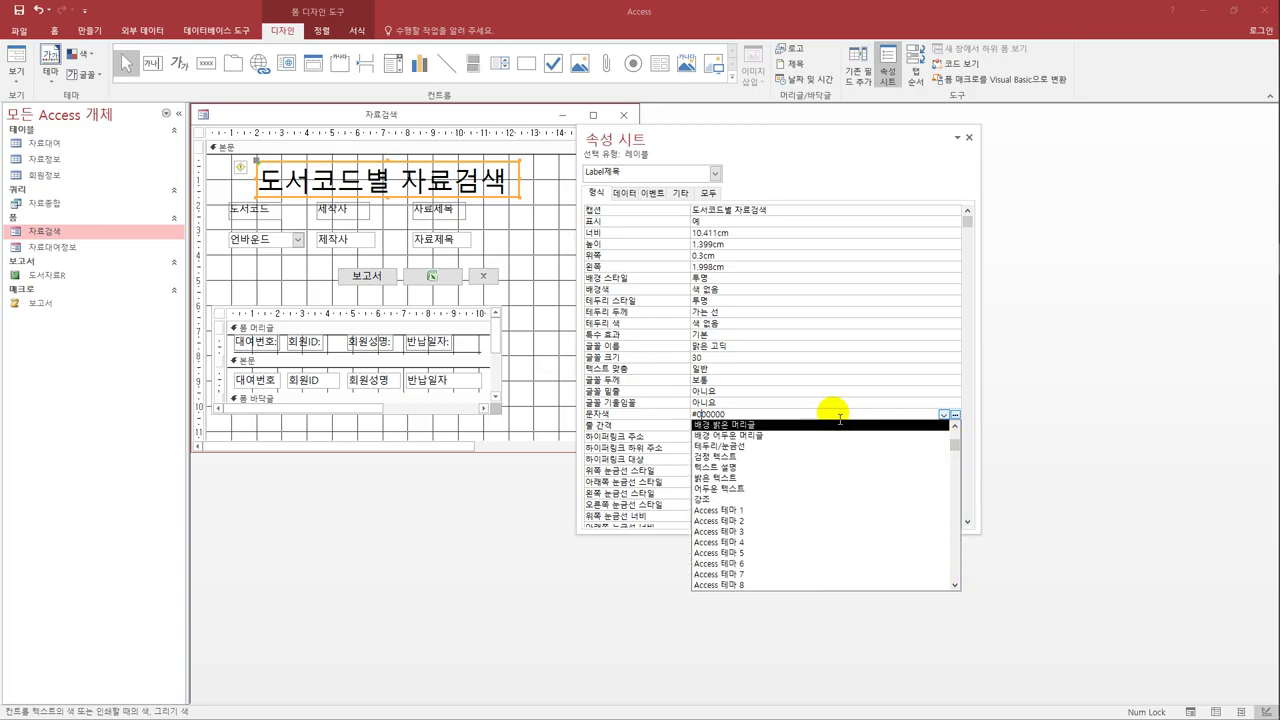
left_click(956, 414)
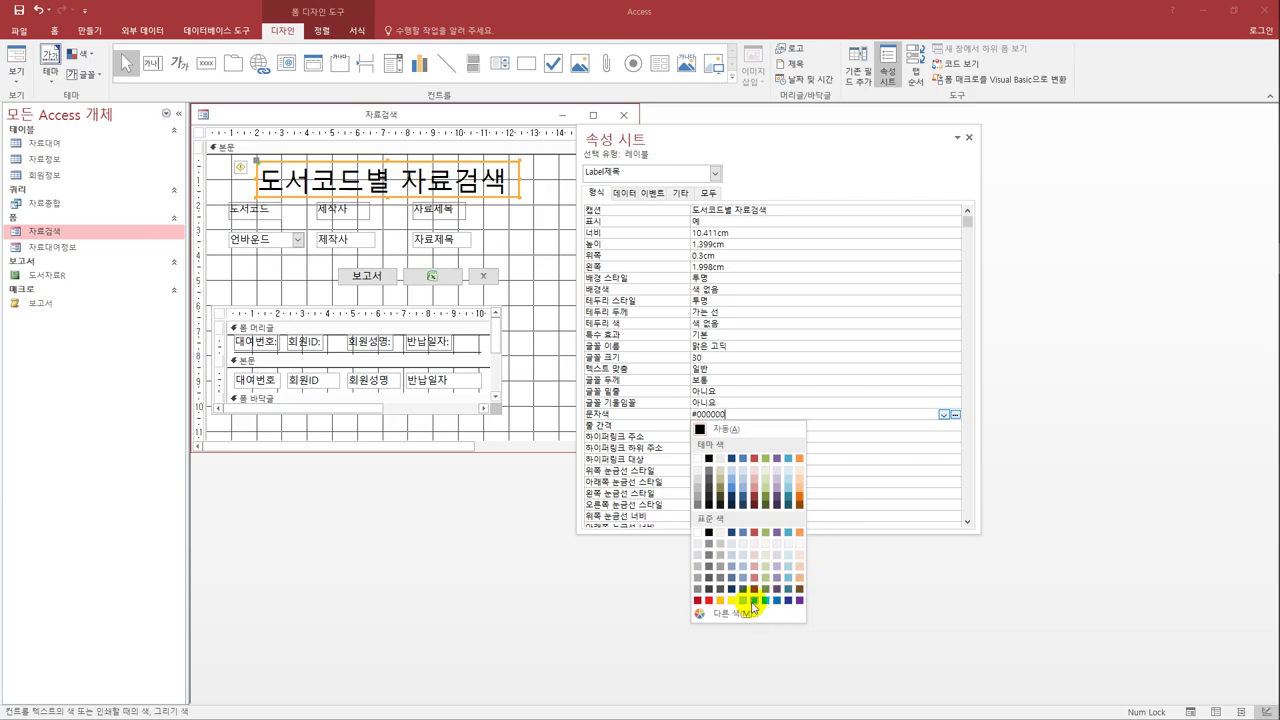
left_click(752, 600)
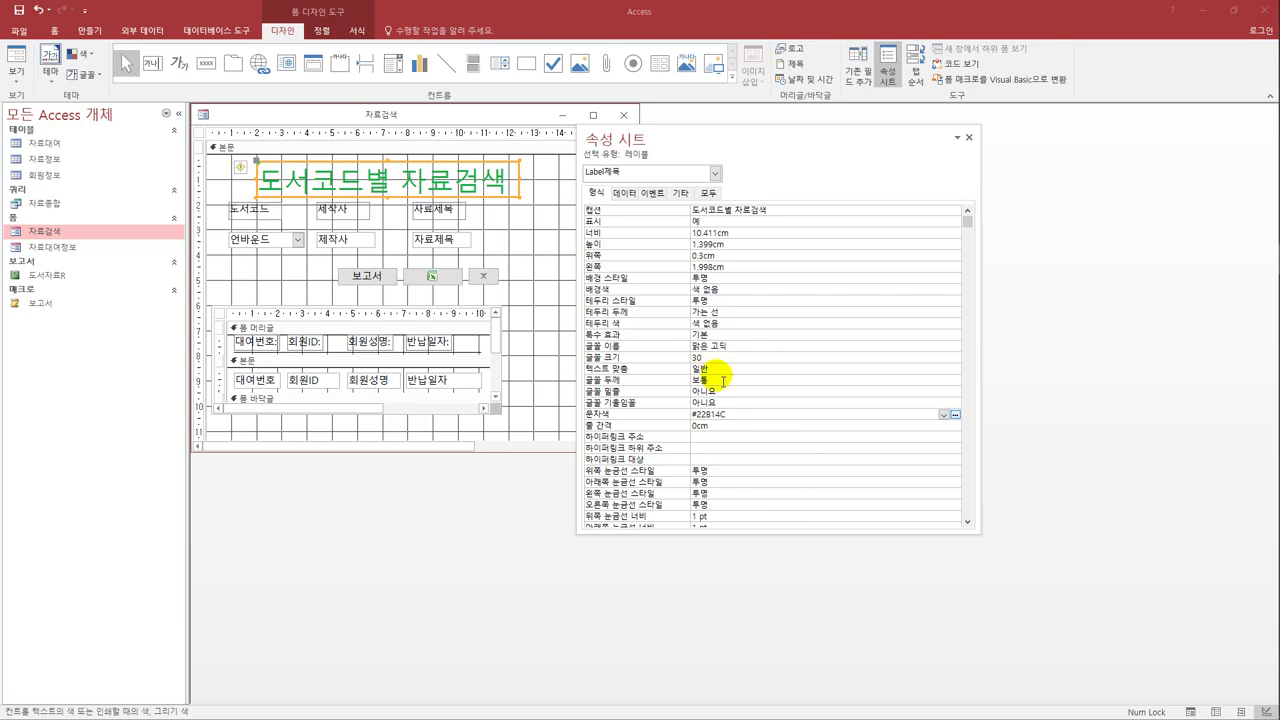
- Set the title label's font name (글꼴 이름) to 궁서체
left_click(724, 346)
left_click(955, 348)
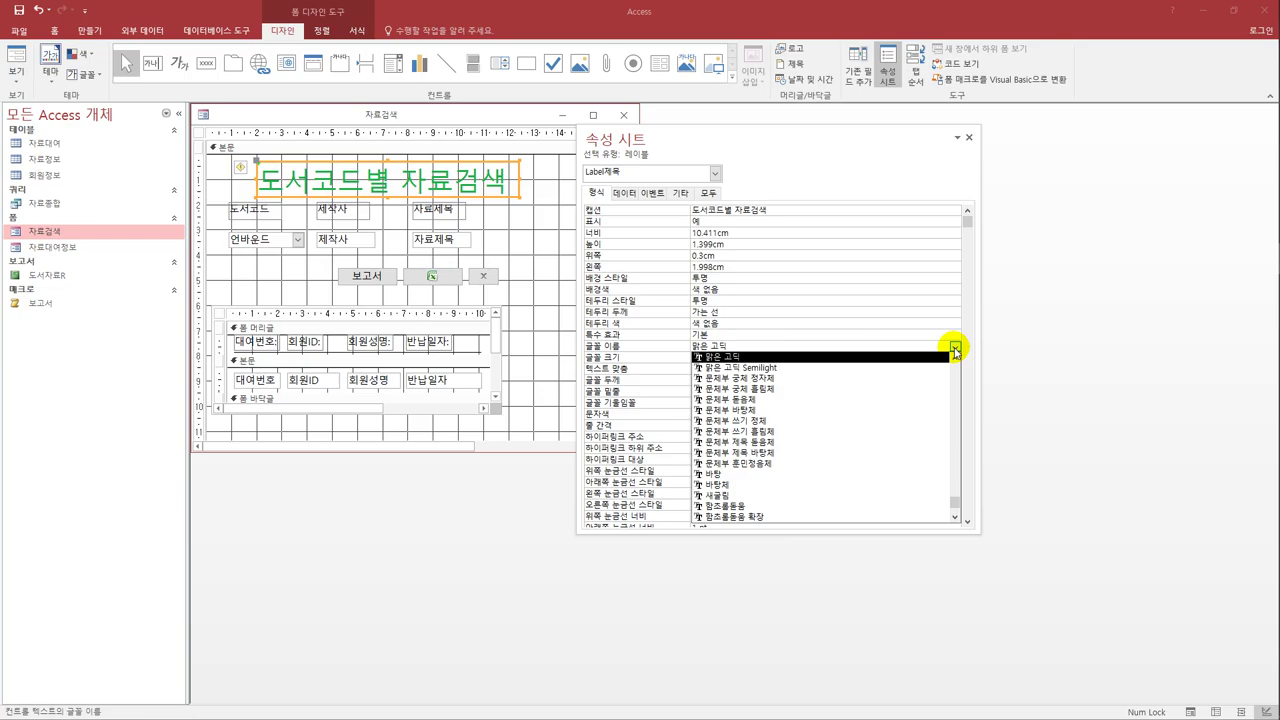
mouse_move(954, 508)
left_mouse_down()
mouse_move(951, 451)
mouse_move(951, 506)
left_mouse_up()
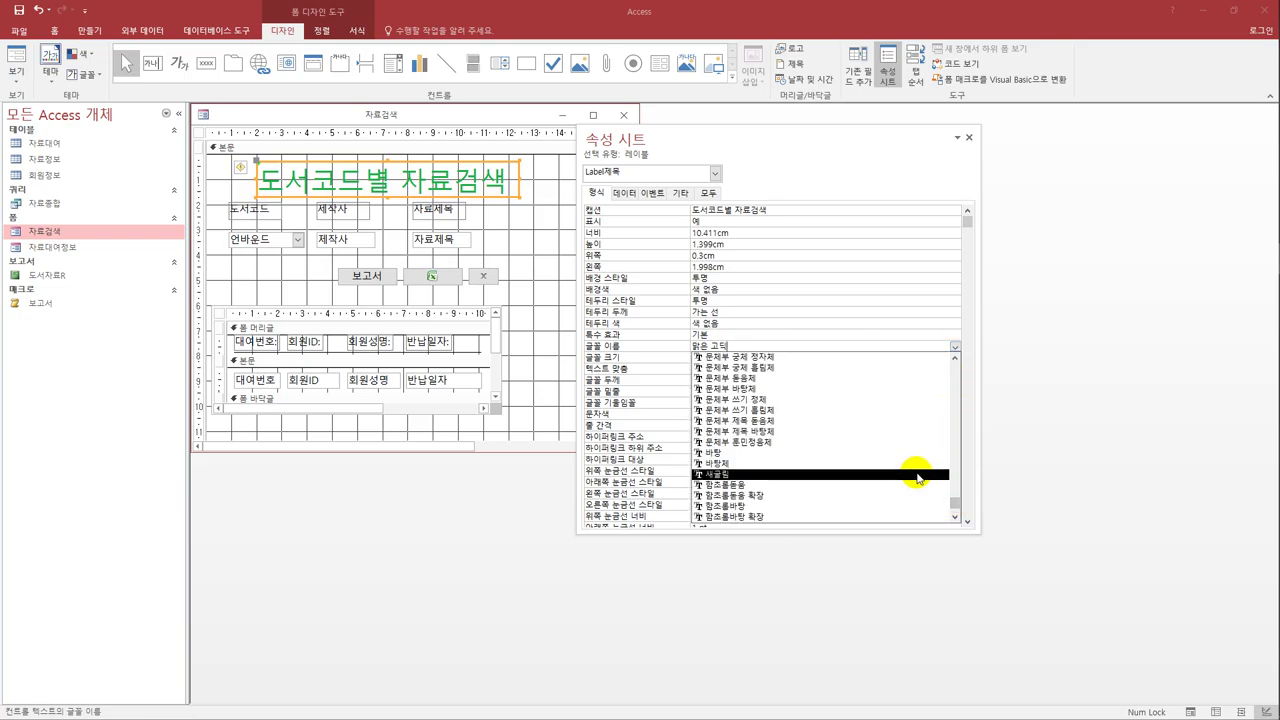
type("궁")
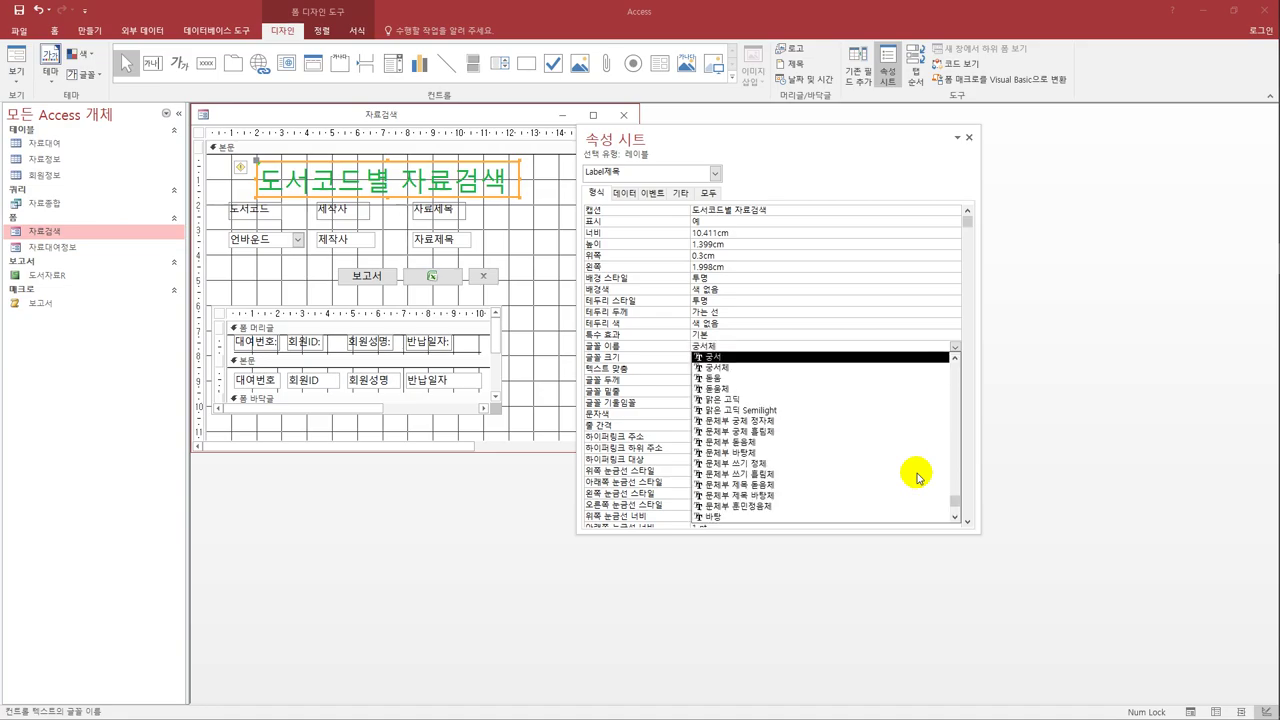
type("서체")
left_click(771, 362)
left_click(752, 352)
key("BackSpace")
key("BackSpace")
type("궁서체")
key("Return")
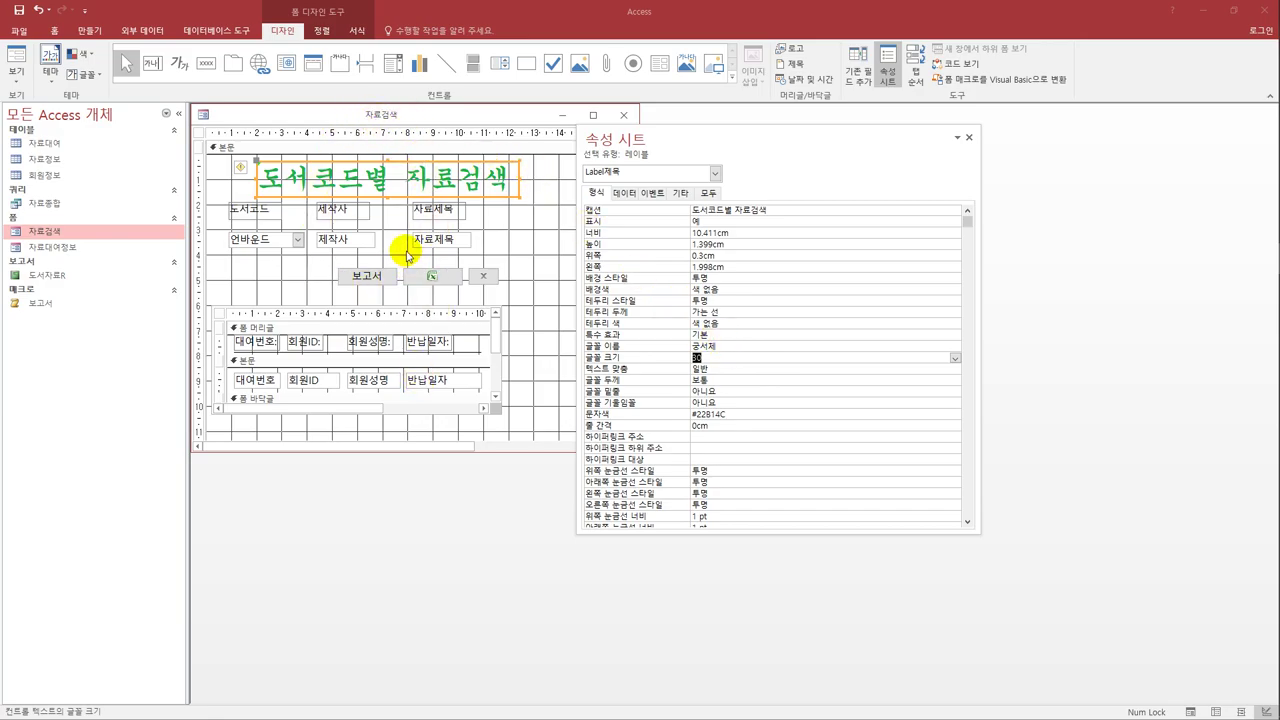
- Link the 자료대여정보 subform to the main form with 도서코드 as the master field and ISBN as the child field
left_click(378, 312)
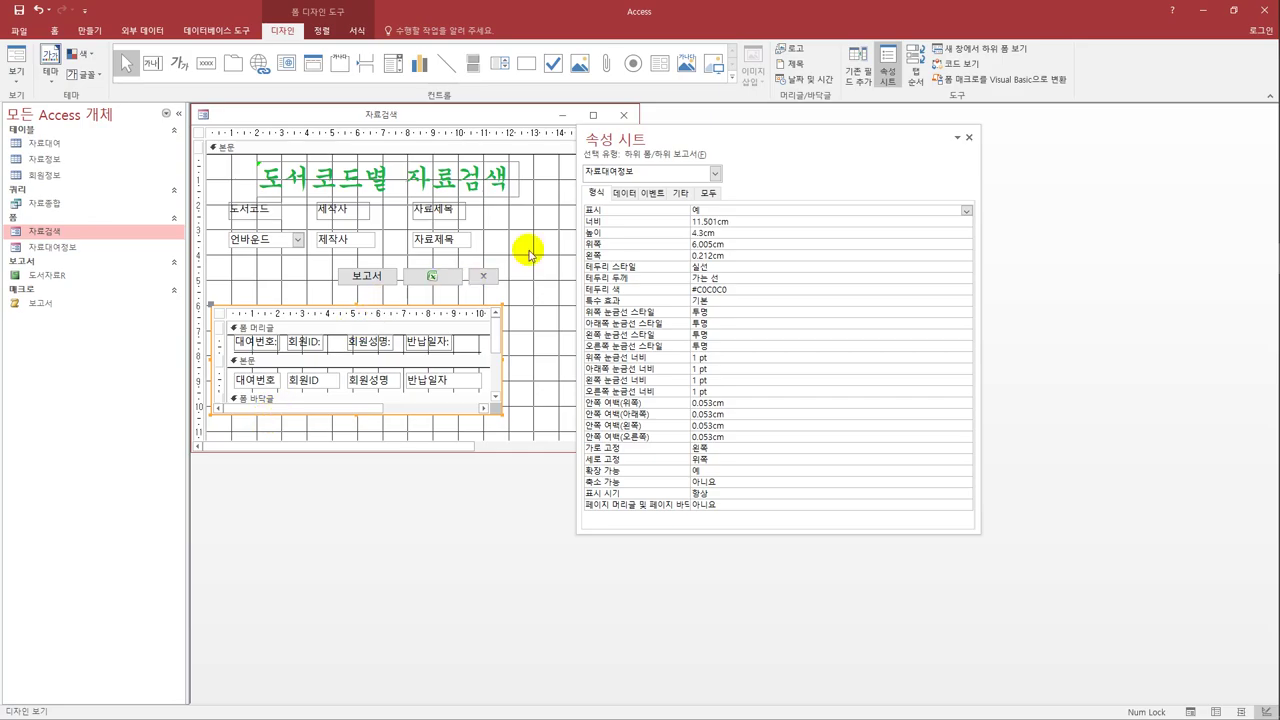
left_click(622, 194)
left_click(714, 221)
left_click(966, 222)
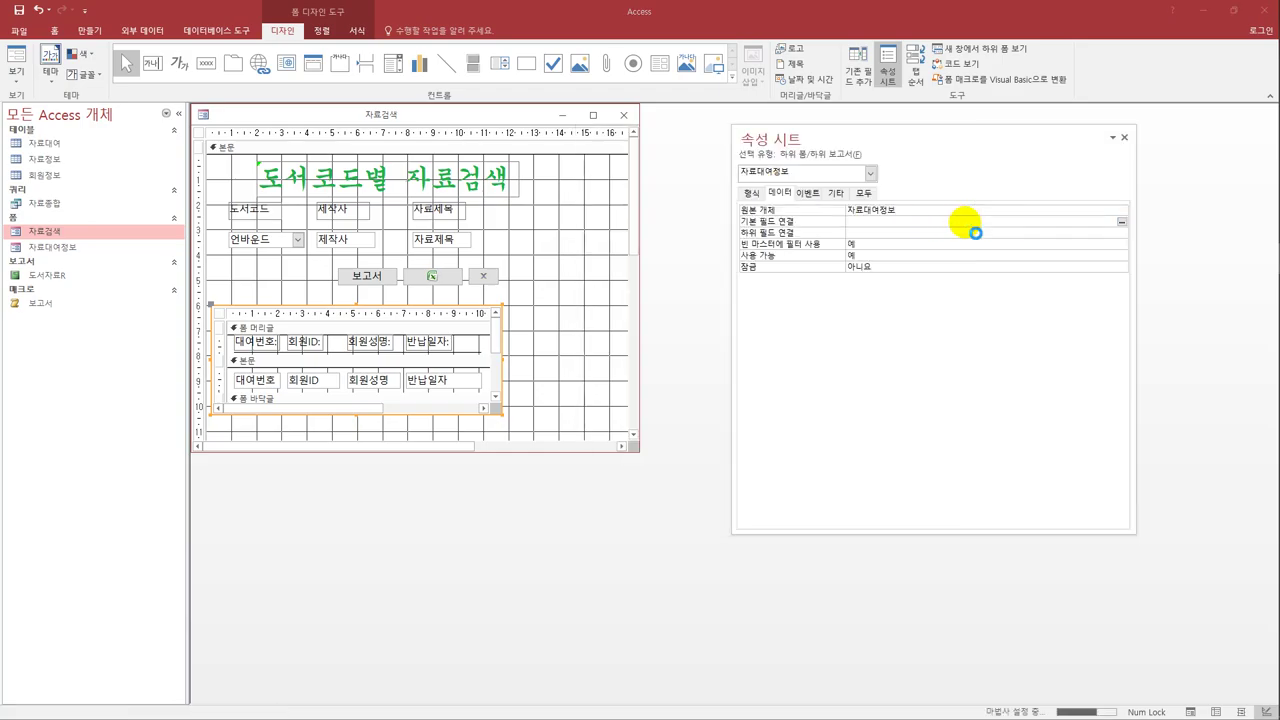
left_click_drag(626, 210, 560, 240)
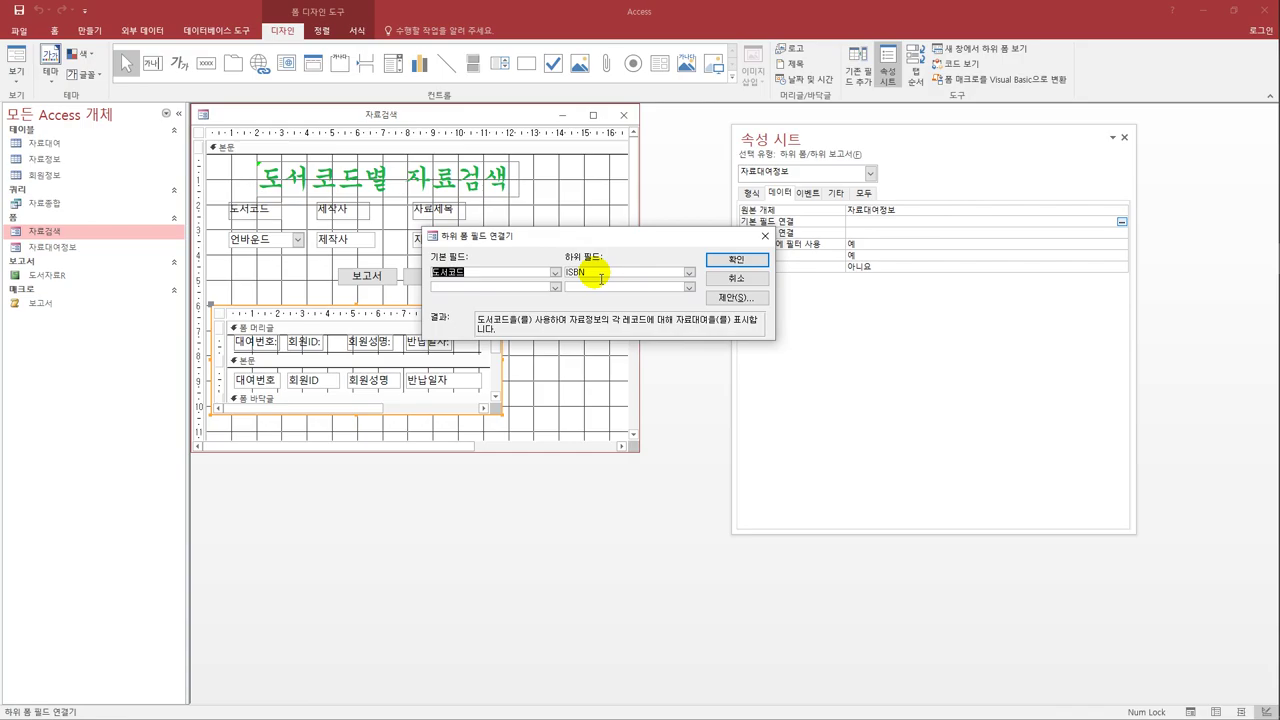
left_click(724, 262)
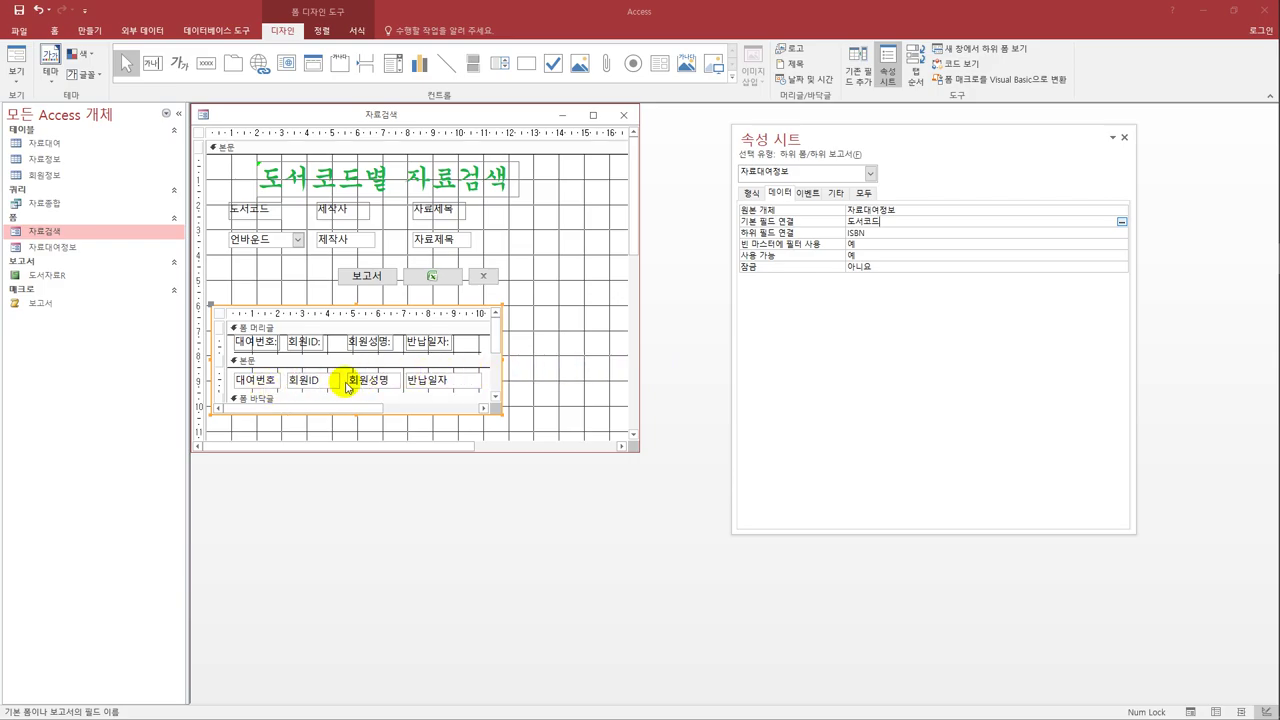
- Set the tab stop (탭 정지) of the subform's txt대여번호 text box to 아니요
left_click(258, 389)
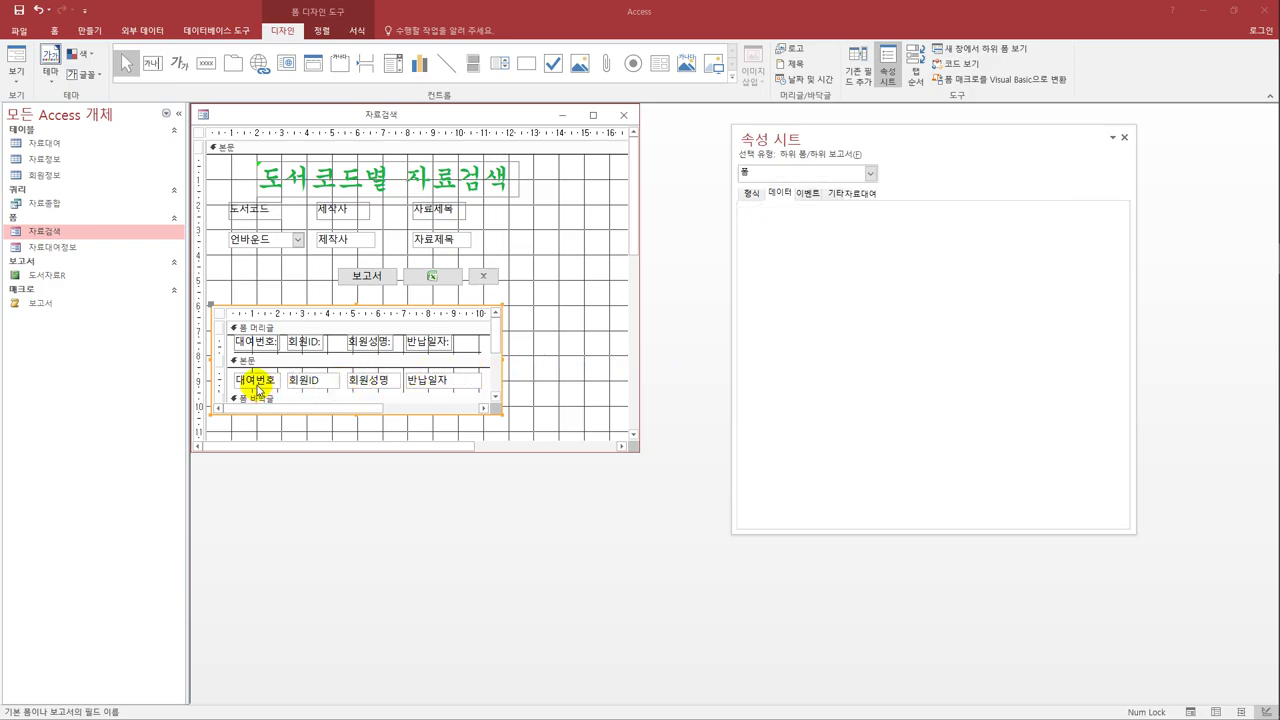
left_click(258, 389)
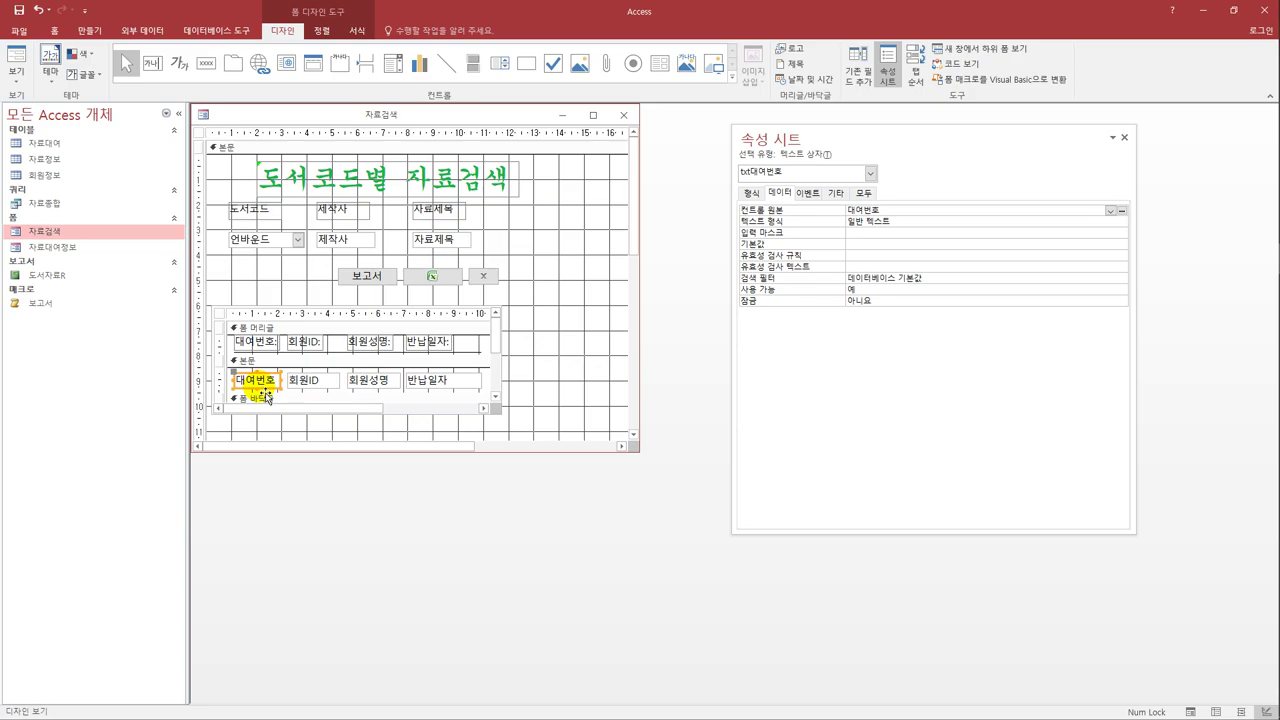
left_click(835, 194)
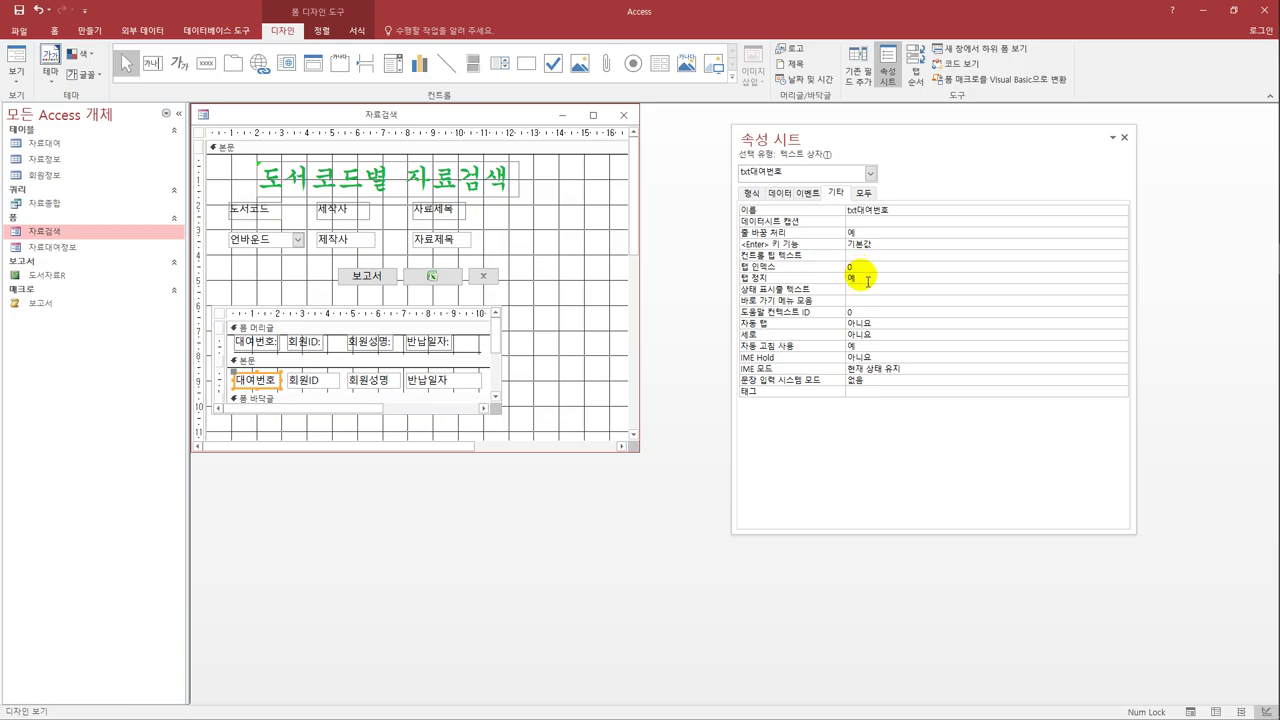
double_click(868, 282)
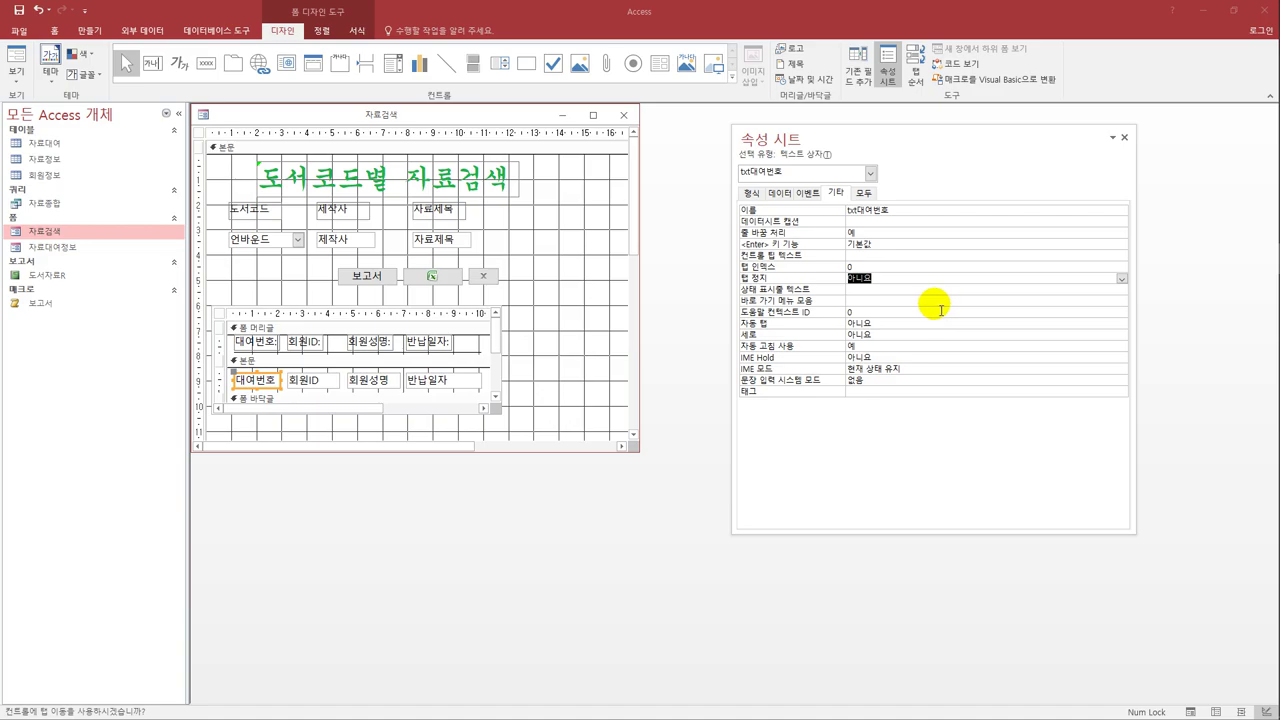
- Set the navigation buttons (탐색 단추) and record selectors (레코드 선택기) of the subform's form to 아니요
left_click(219, 313)
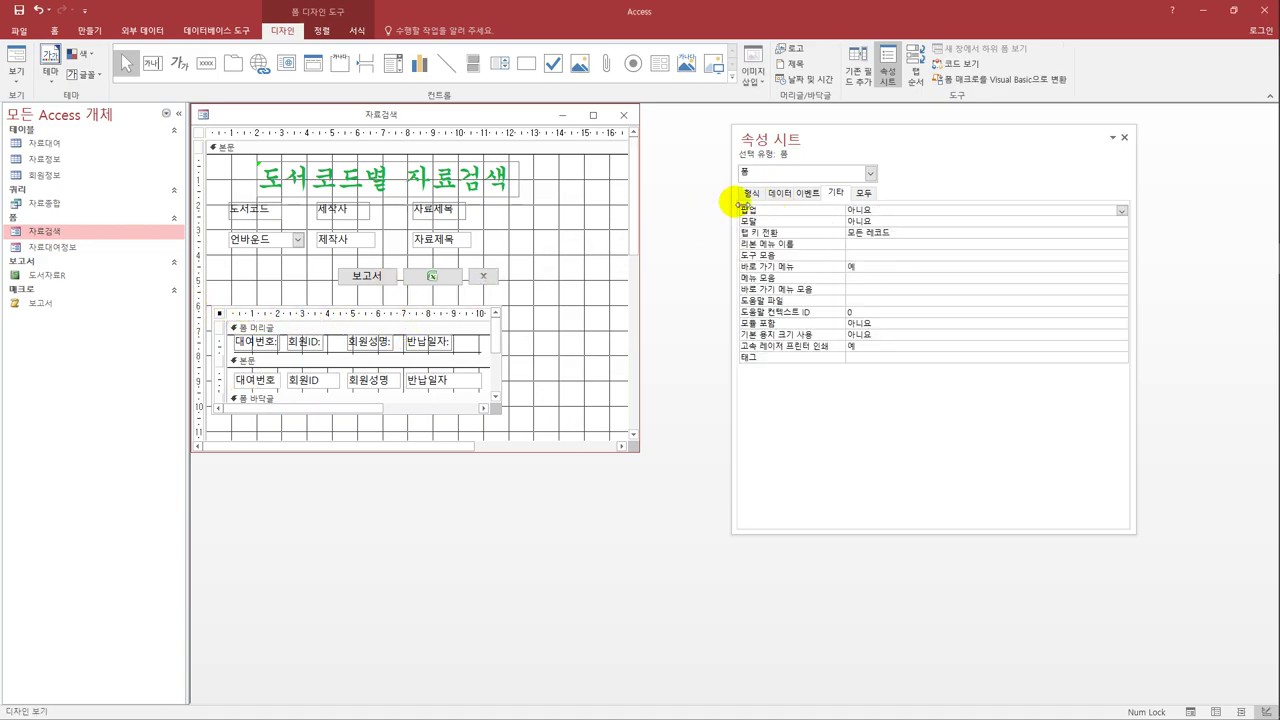
left_click(750, 193)
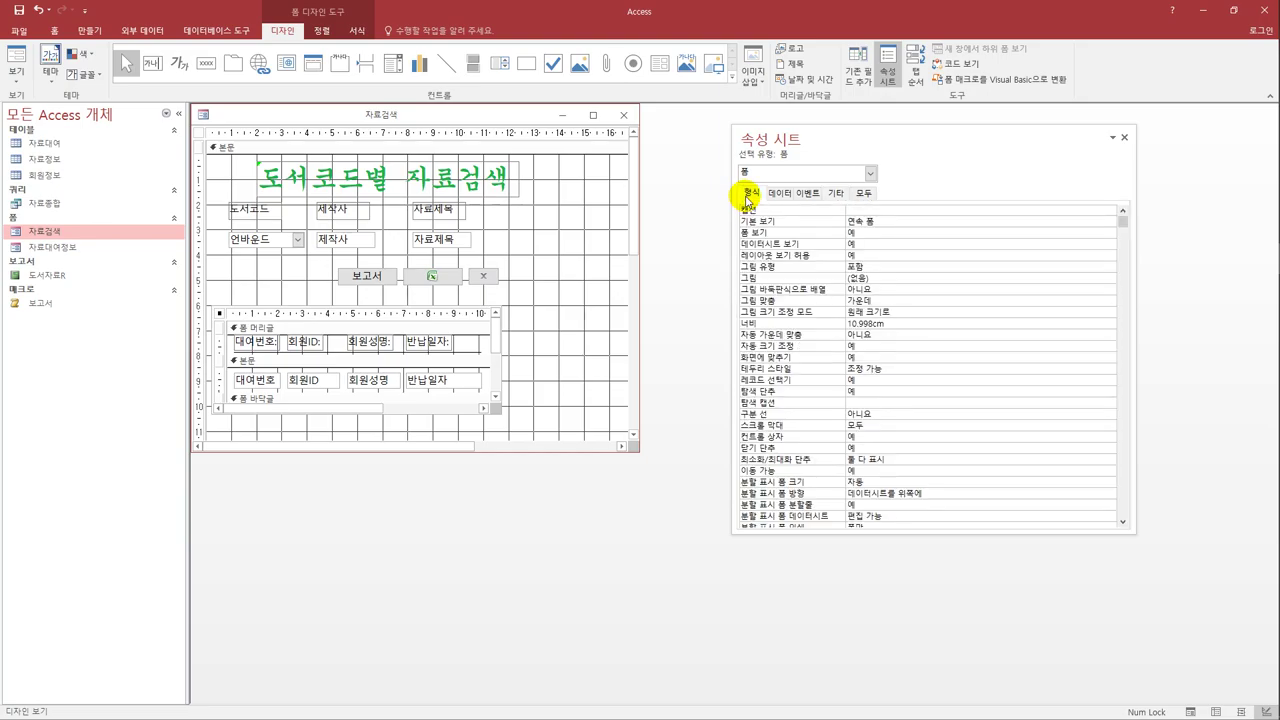
double_click(876, 393)
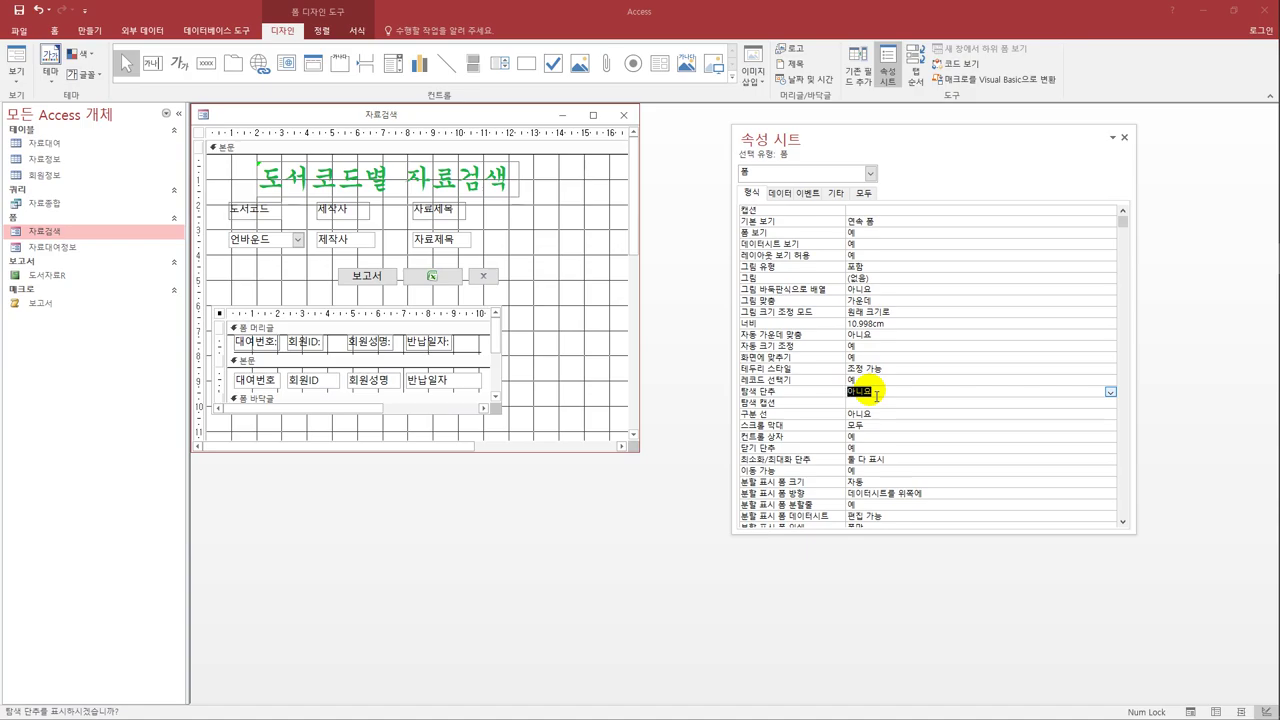
left_click(877, 382)
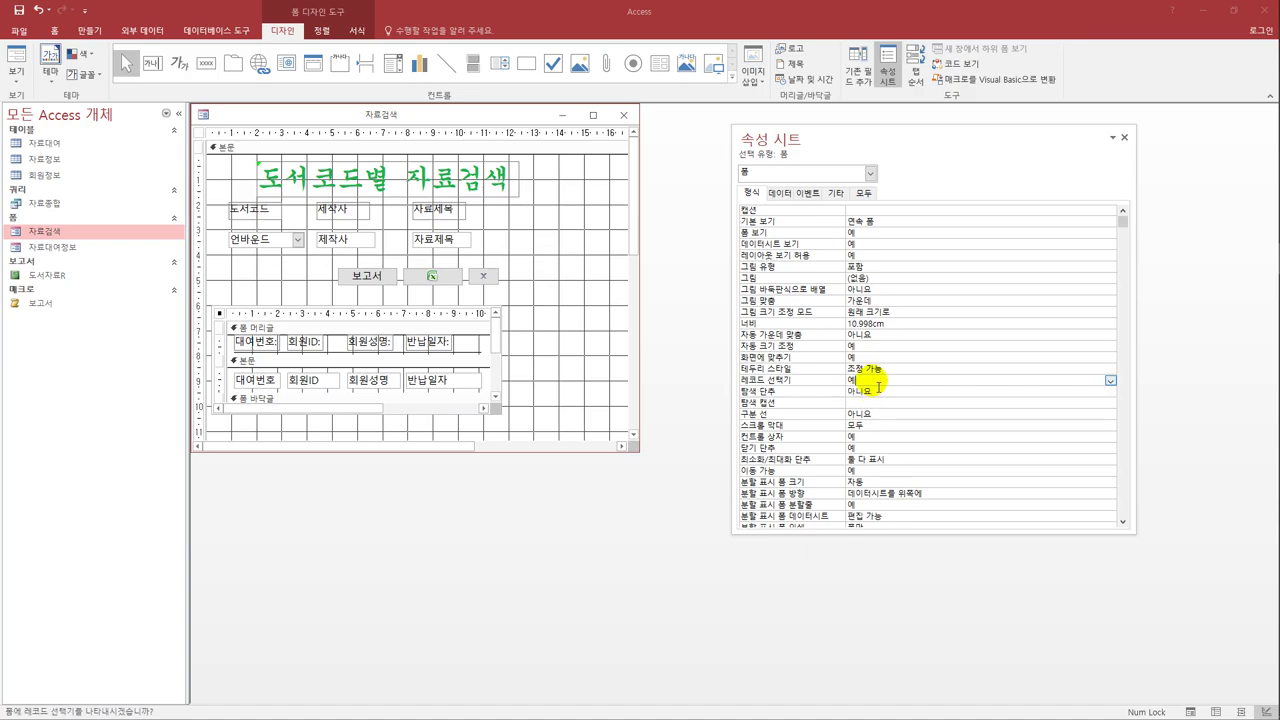
double_click(879, 386)
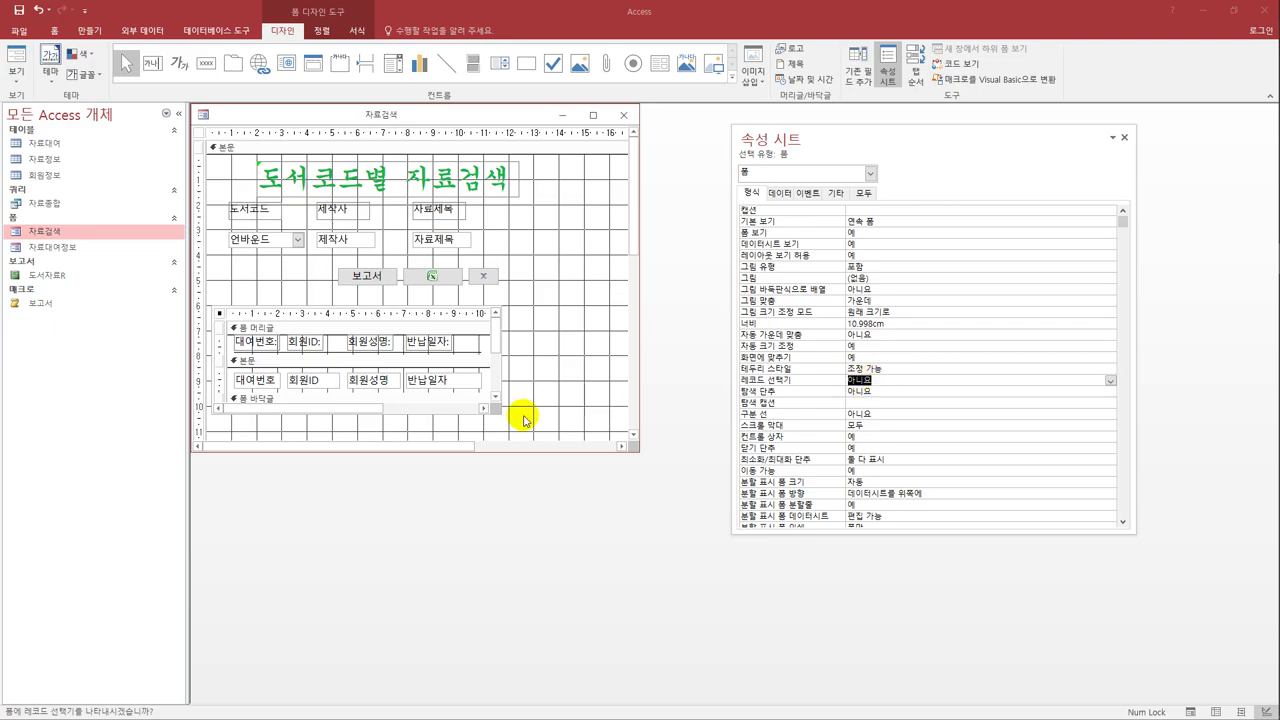
- Set the control source (컨트롤 원본) of the txt건수 text box in the subform's footer to =Count([반납일자])
scroll(493, 346, "down", 3)
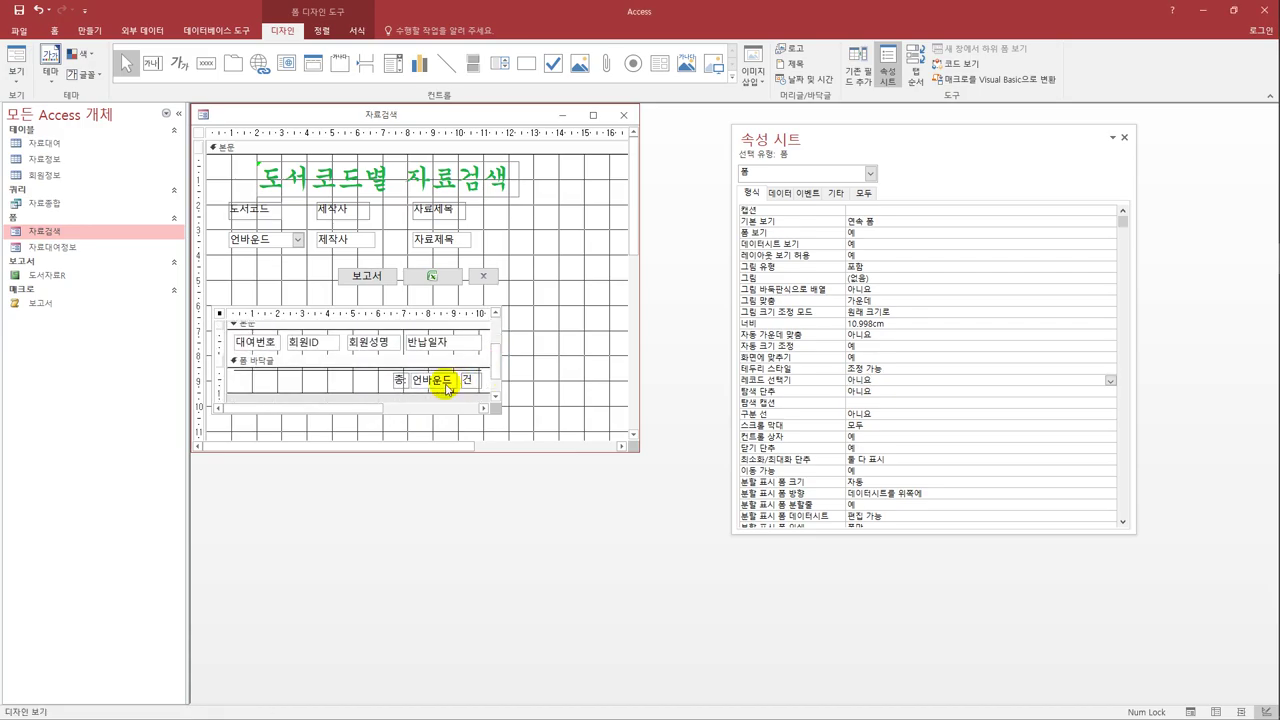
left_click(444, 383)
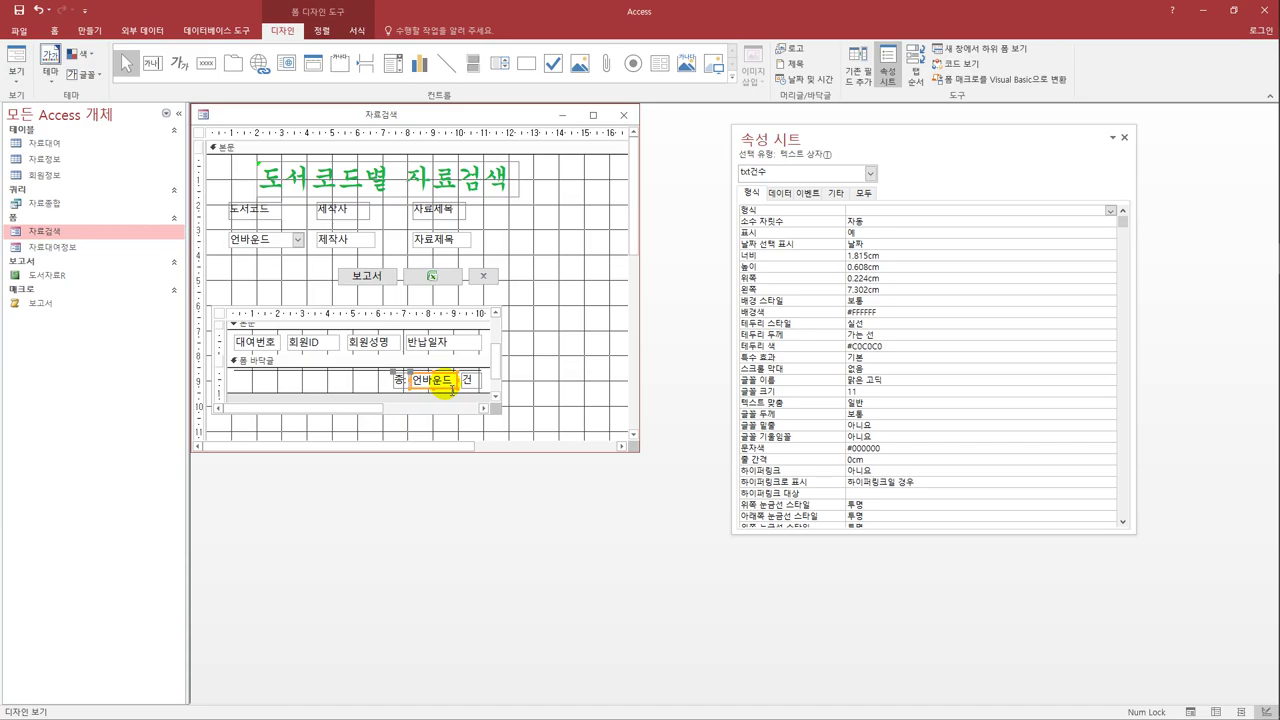
left_click(779, 192)
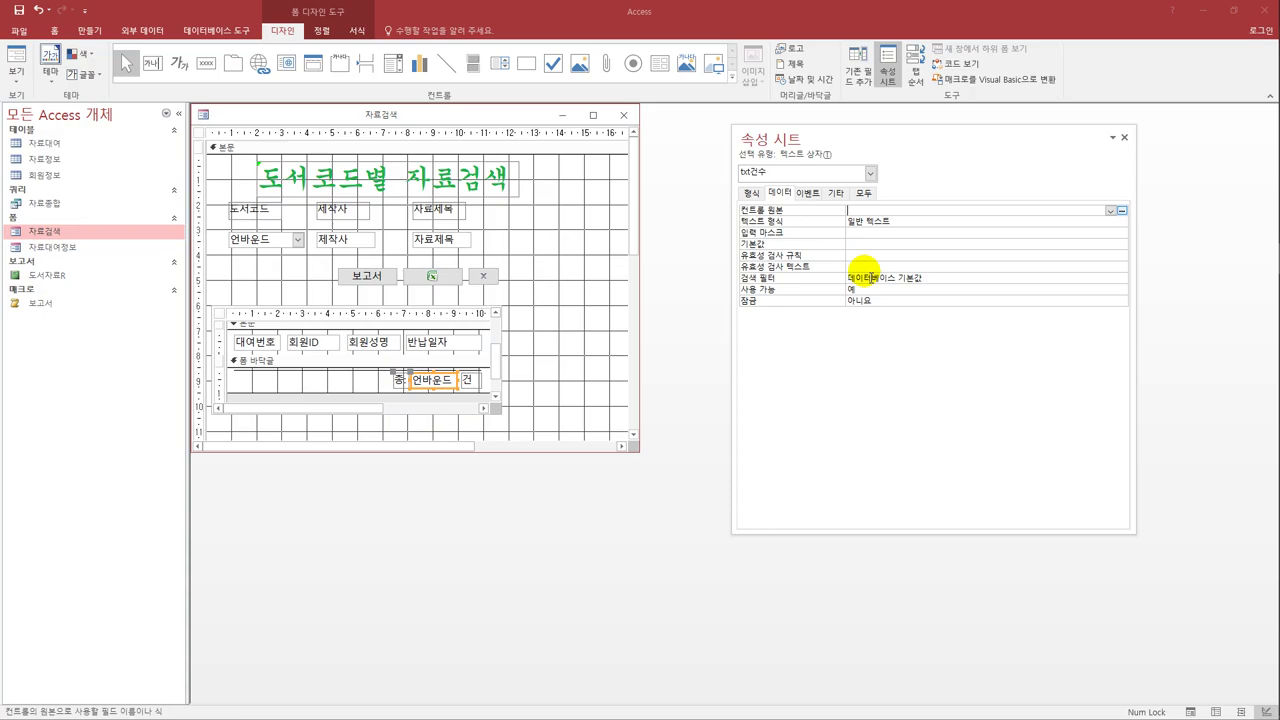
type("=cout")
key("Left")
type("n")
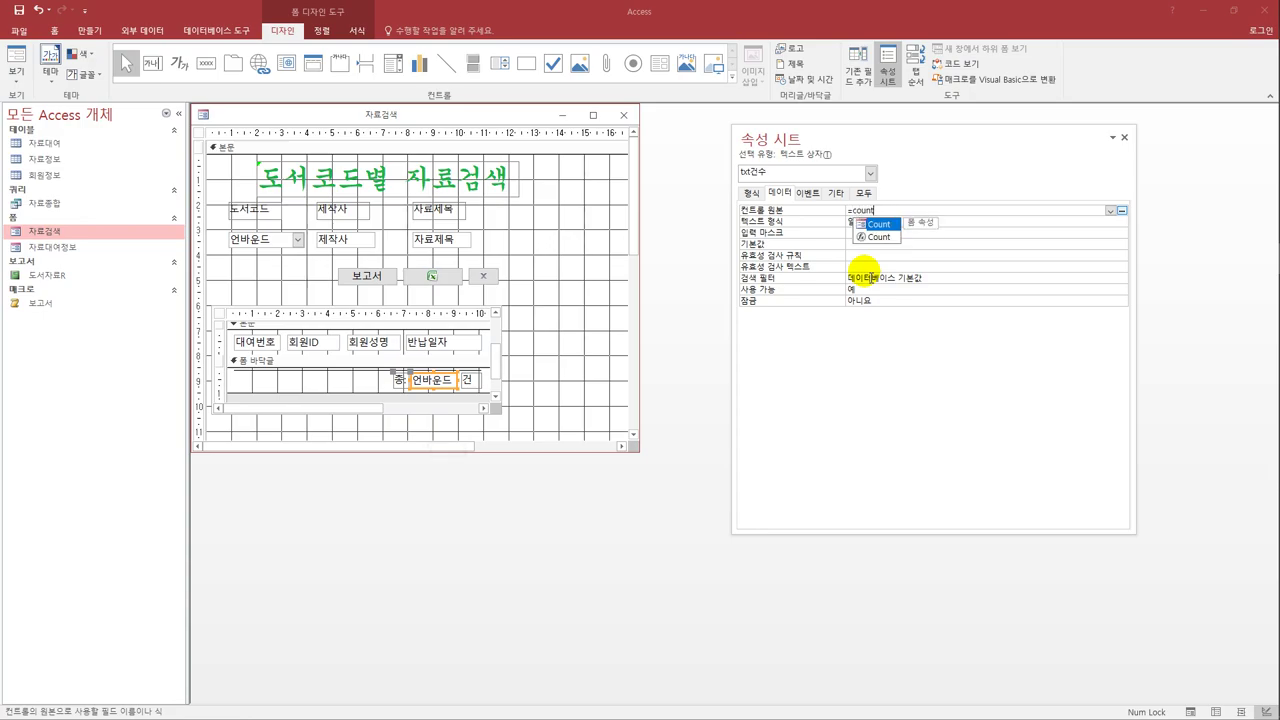
key("Tab")
key("BackSpace")
key("BackSpace")
key("BackSpace")
key("BackSpace")
key("BackSpace")
key("BackSpace")
key("BackSpace")
type("count(")
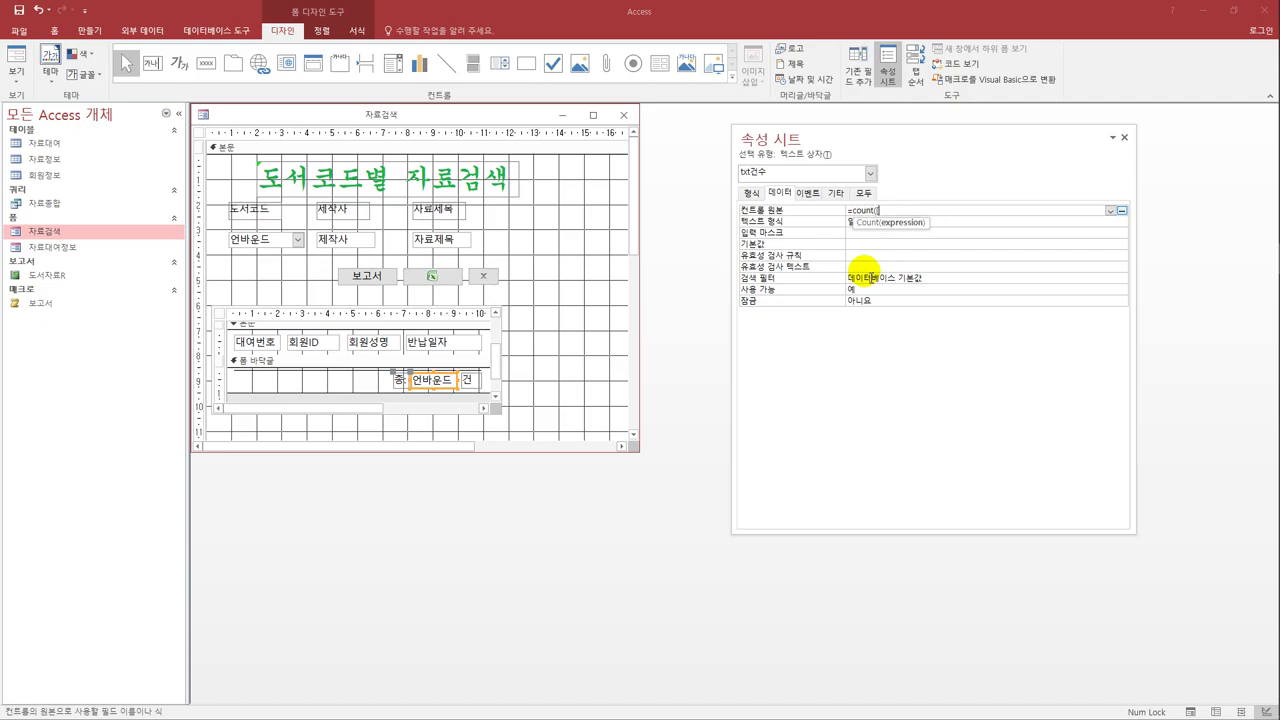
type("[반납일자")
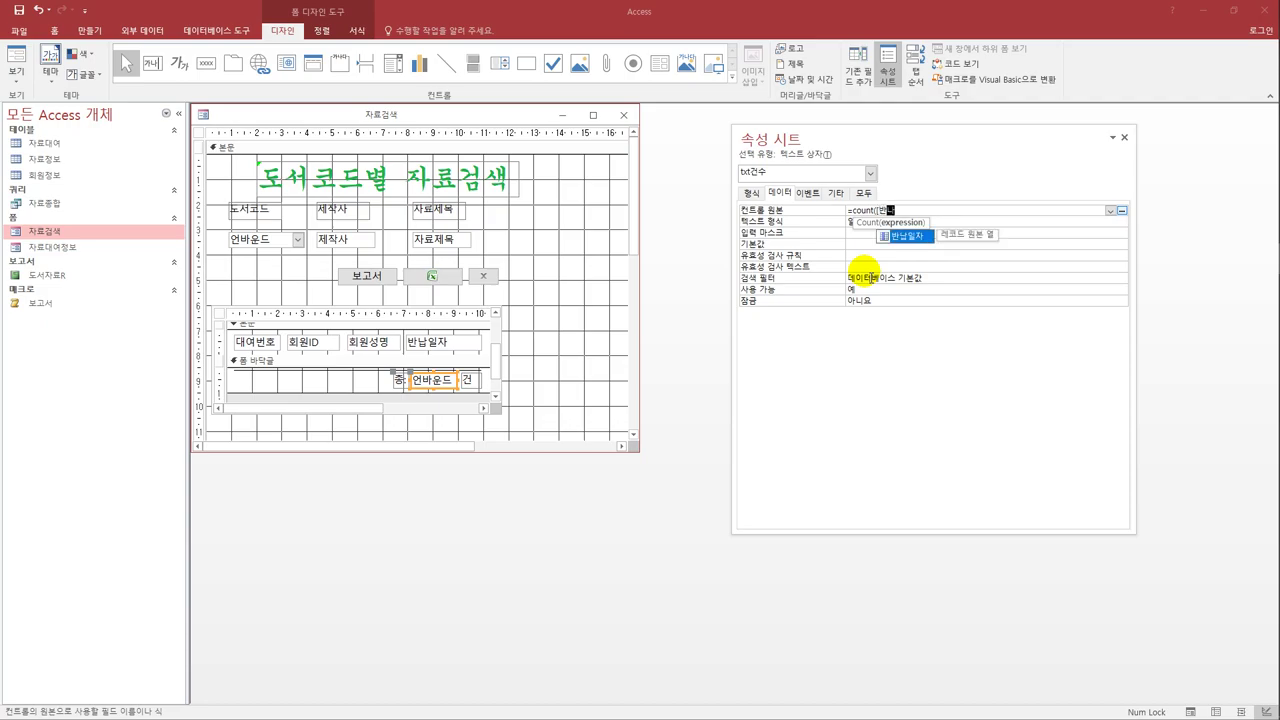
type("])")
key("Return")
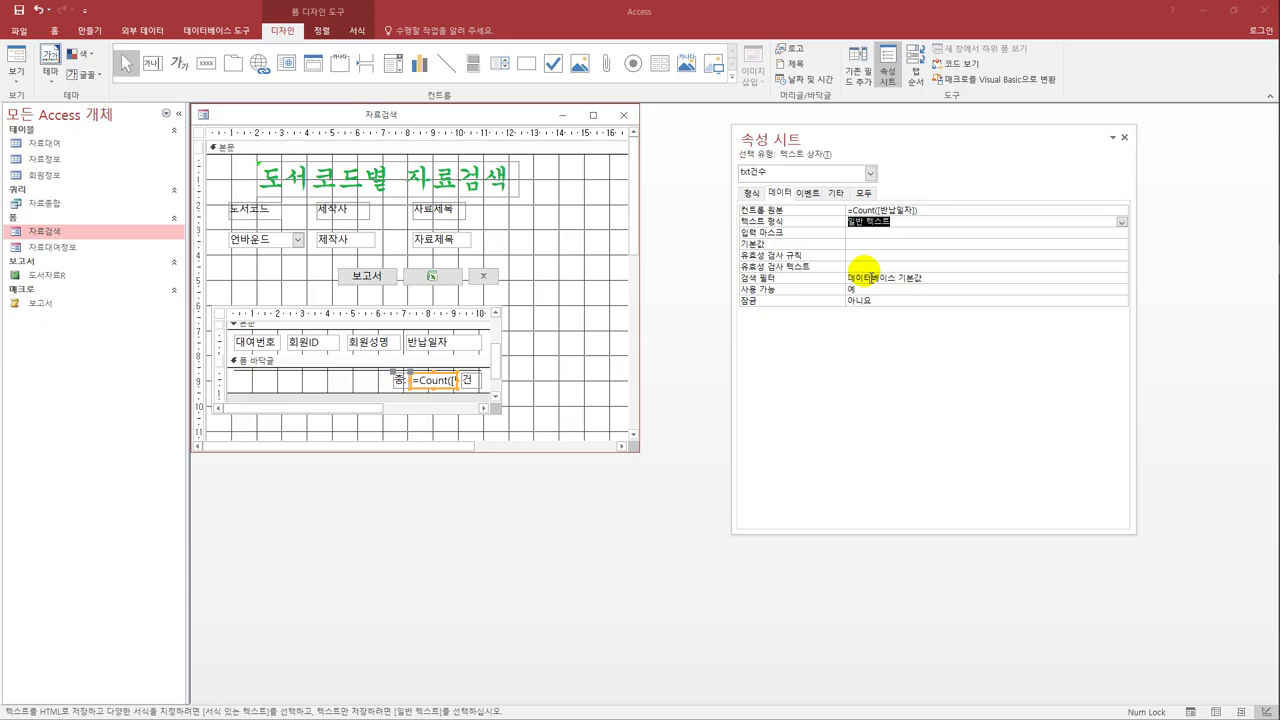
- Save the 자료검색 form and test it in form view by choosing 도서코드 A43다652 before closing it
left_click(18, 12)
left_click(20, 58)
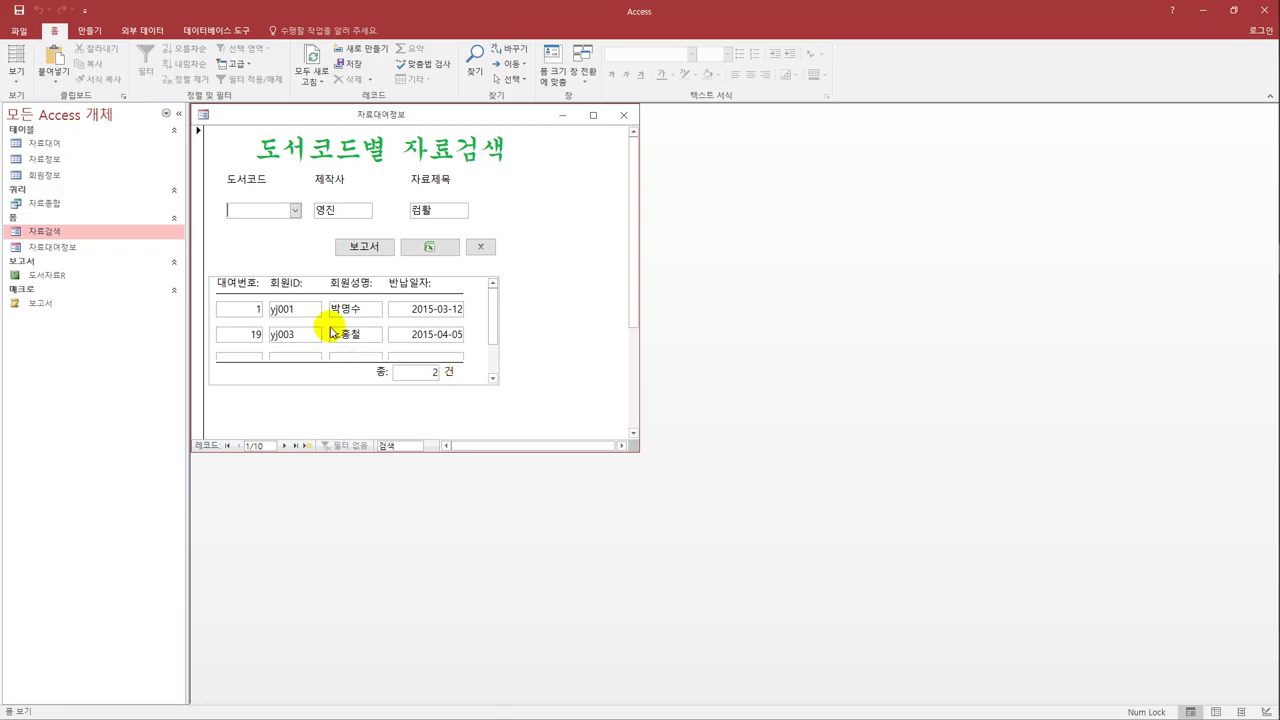
left_click(295, 210)
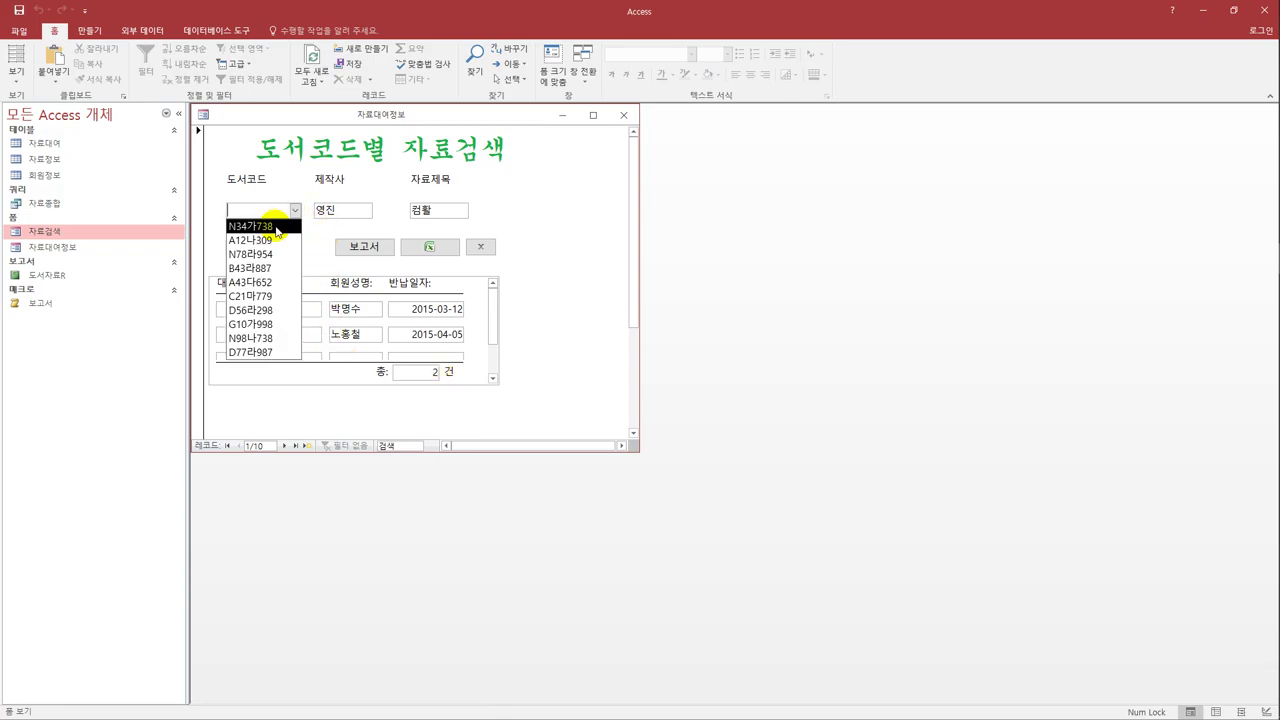
left_click(281, 283)
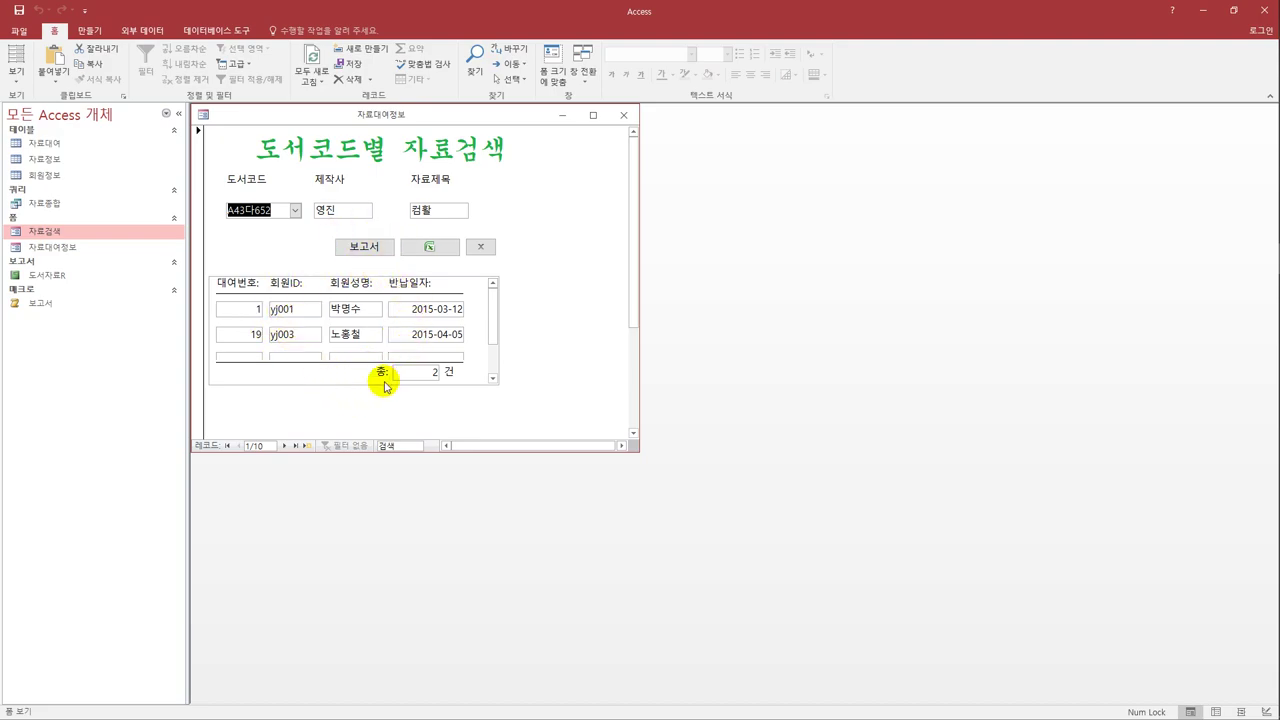
left_click(624, 116)
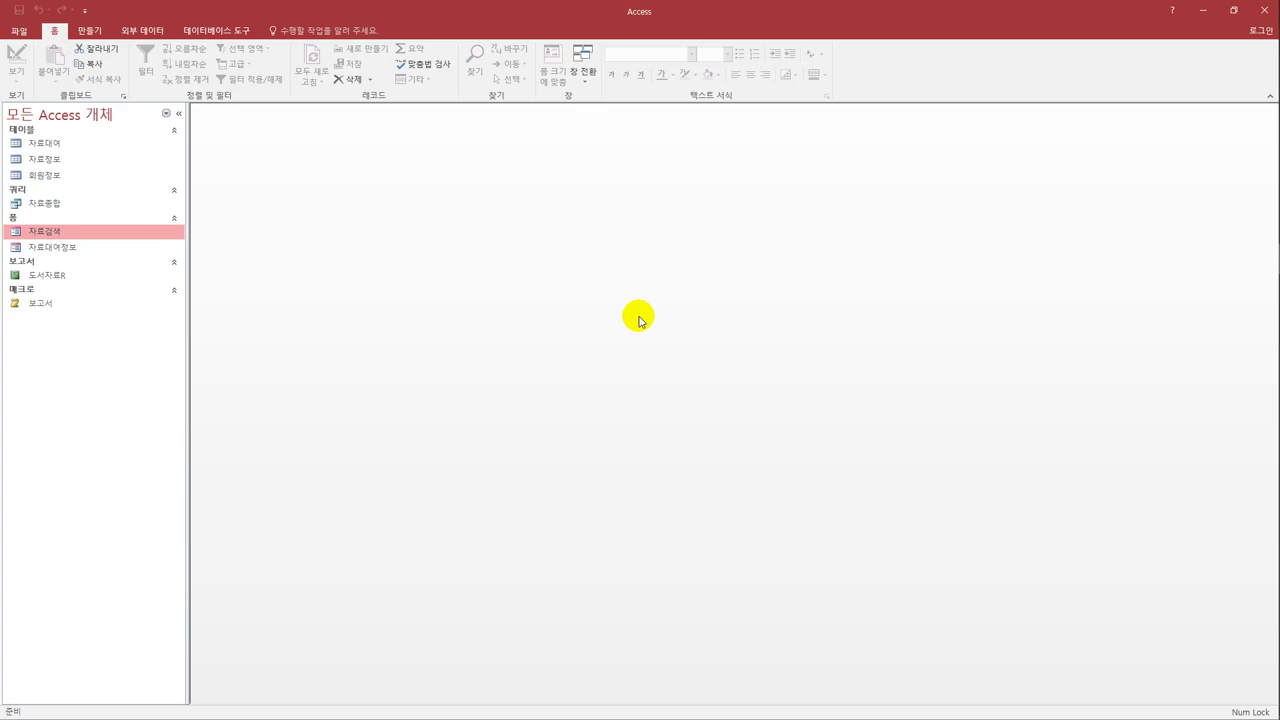
- Open the 자료대여정보 form in design view
left_click(32, 247)
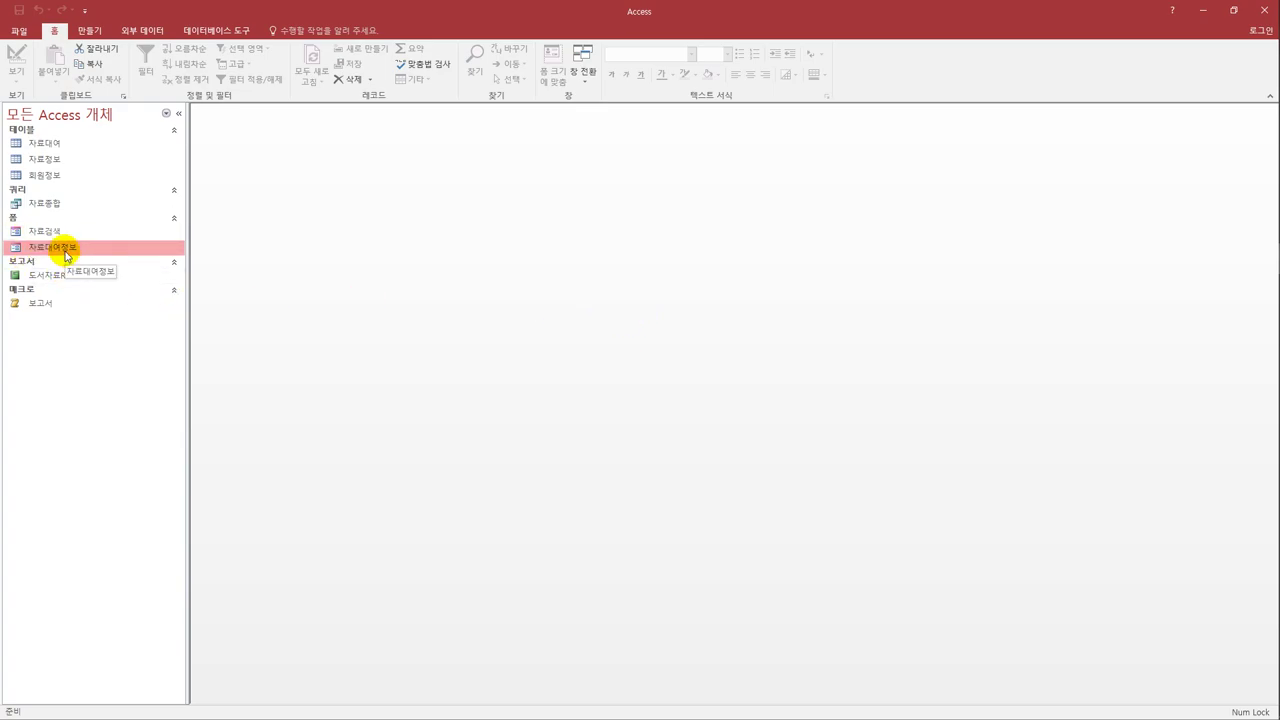
right_click(65, 255)
left_click(90, 289)
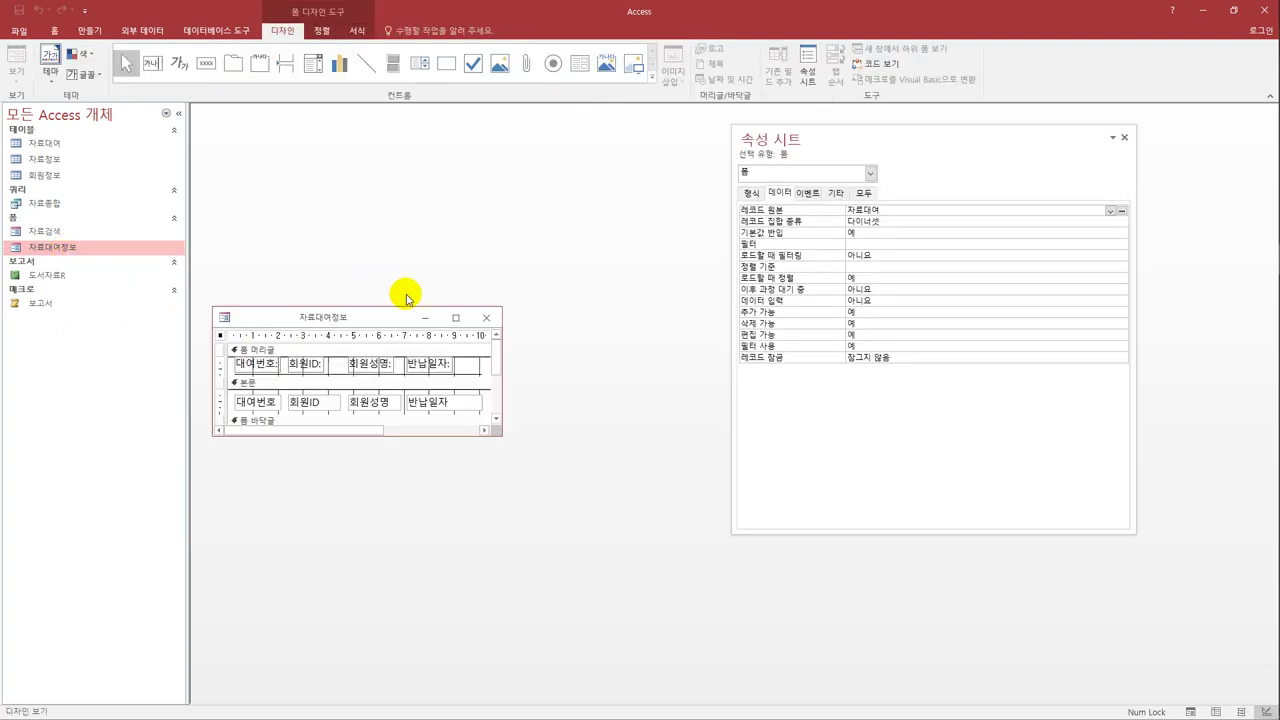
- Add a conditional formatting rule with the expression [반납일자] is null to all text boxes in the detail section (본문)
left_click_drag(391, 318, 427, 206)
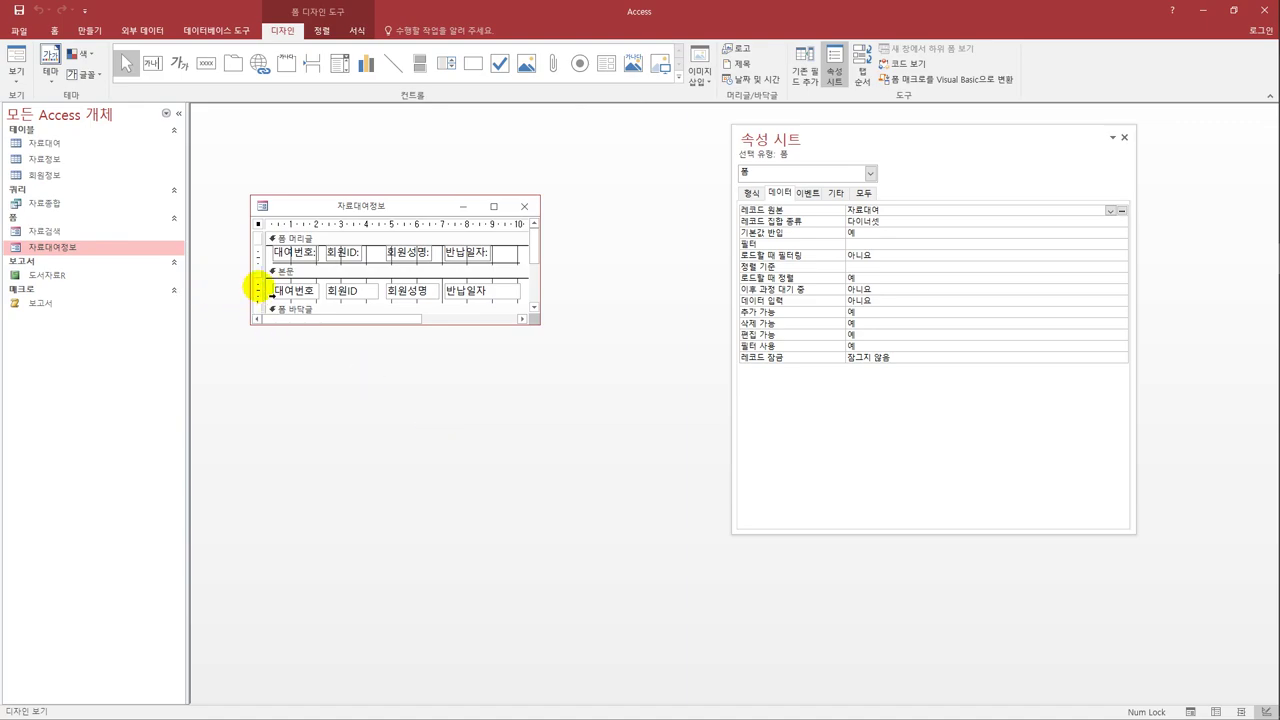
left_click(257, 290)
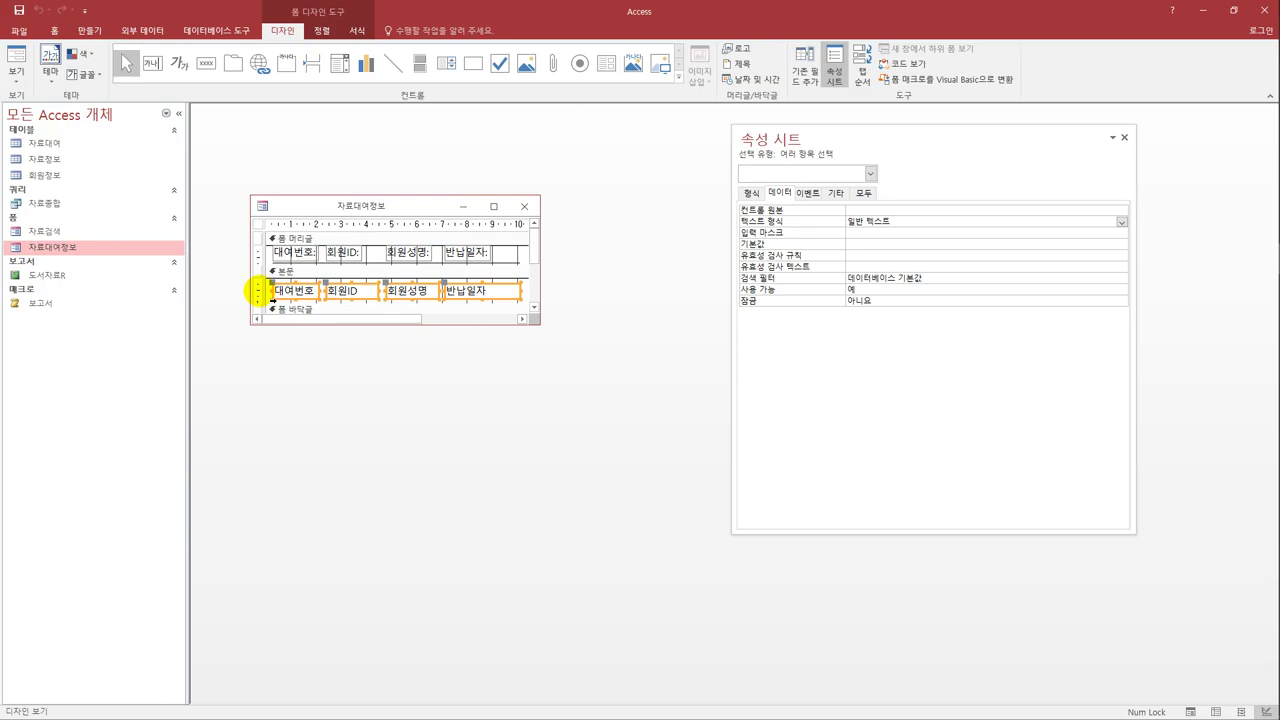
left_click(358, 31)
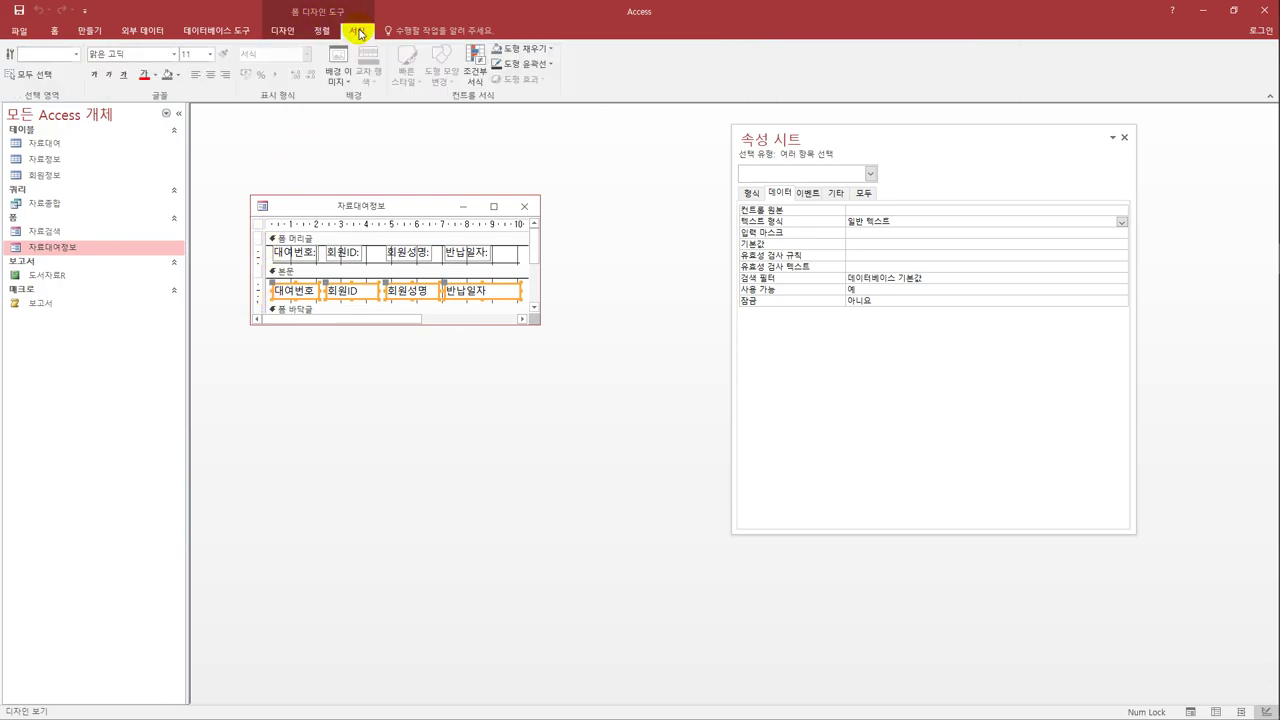
left_click(474, 72)
left_click_drag(523, 263, 474, 248)
left_click(437, 297)
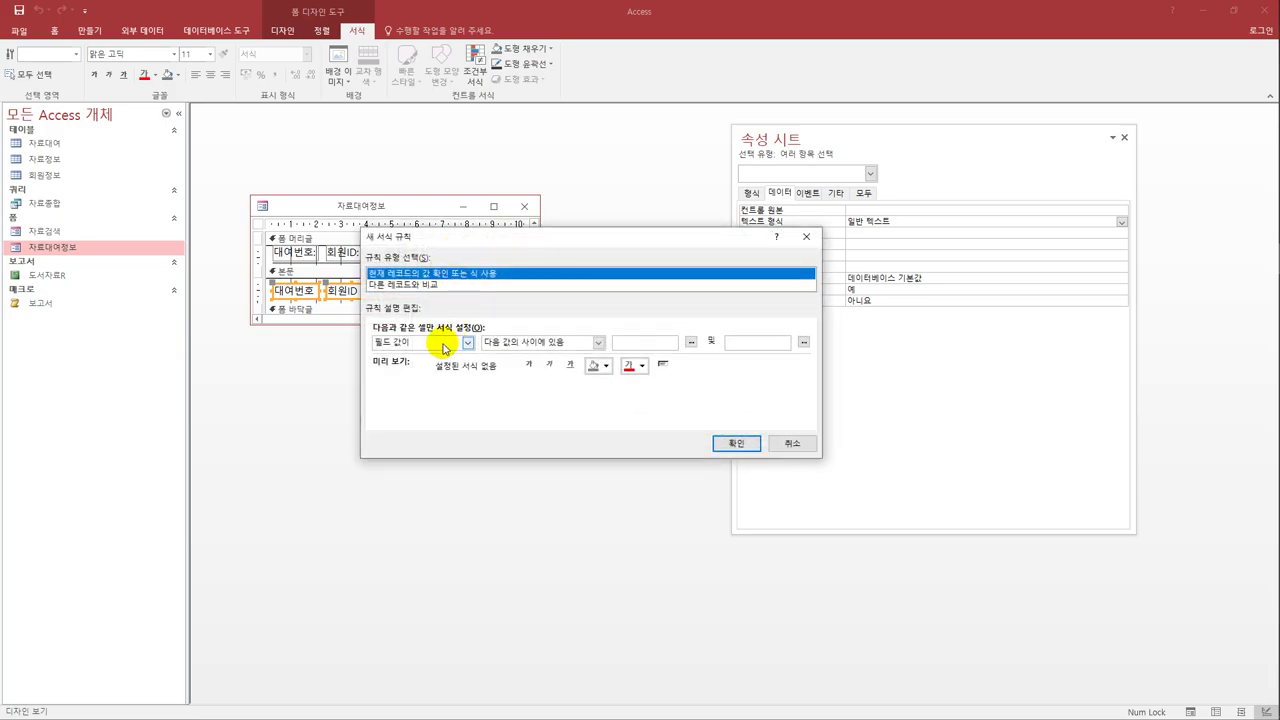
left_click(445, 345)
left_click(424, 370)
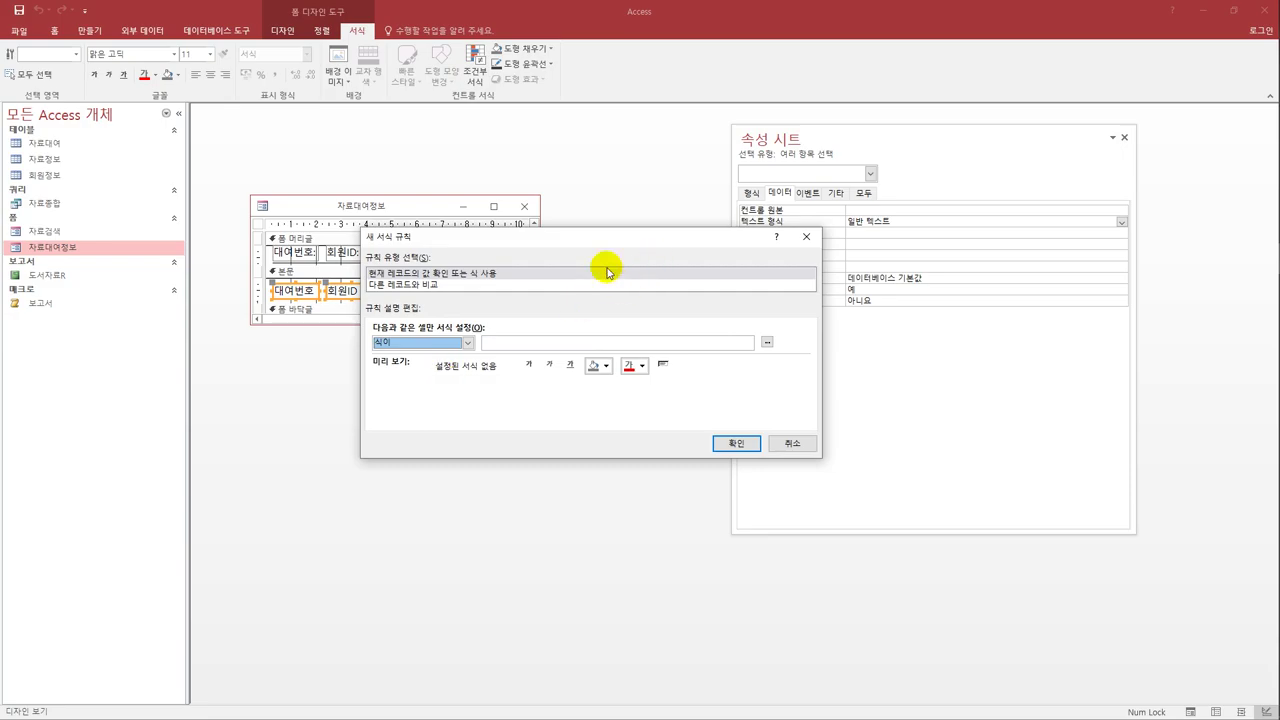
left_click(562, 346)
type("[qk")
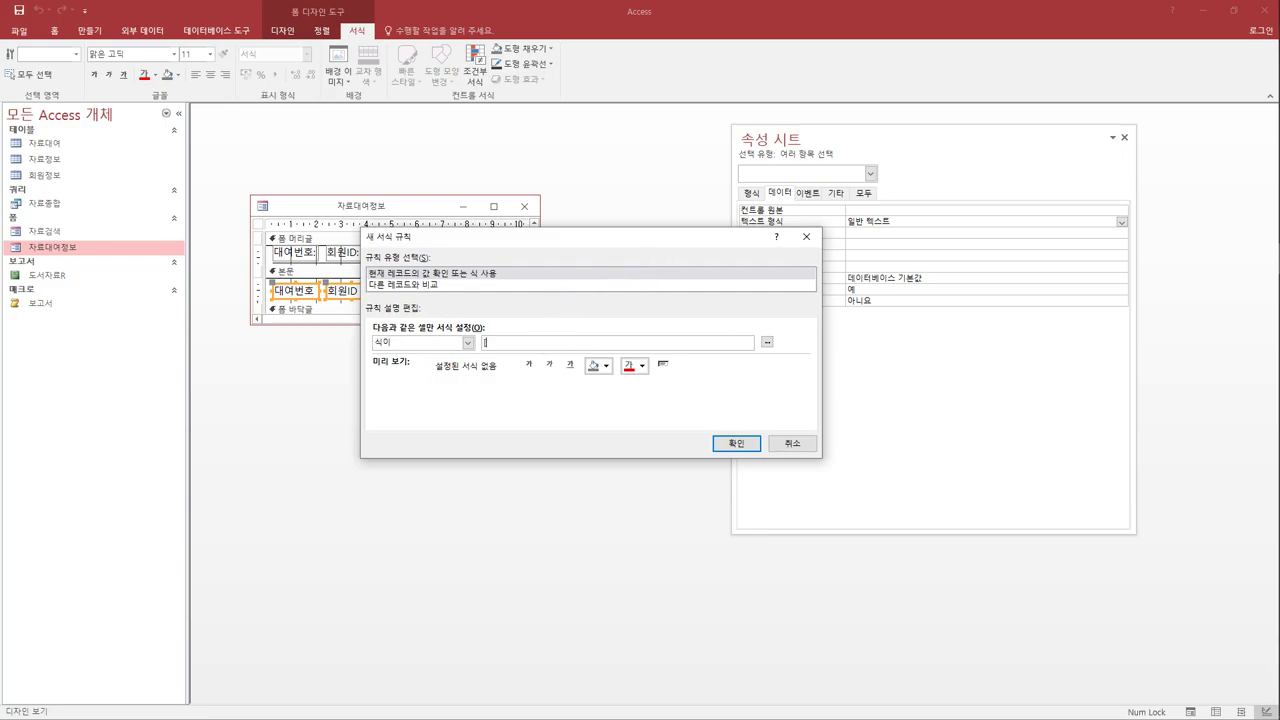
type("반납일자] is null")
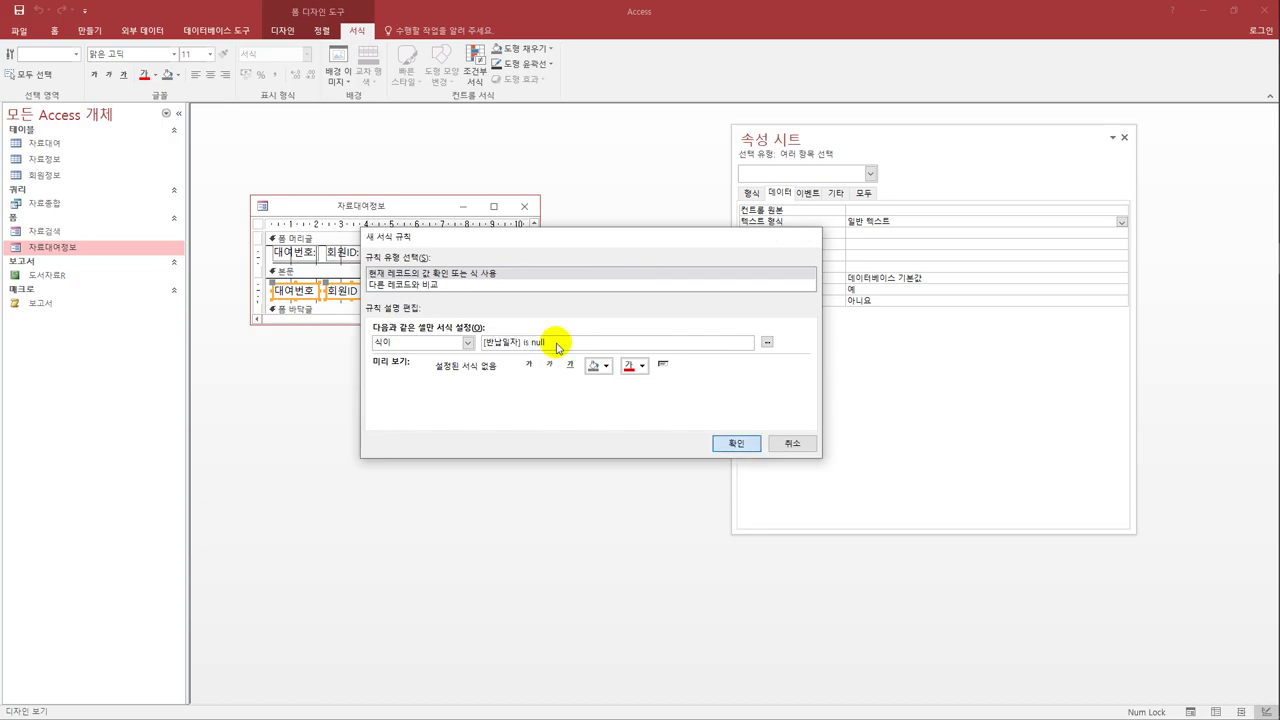
key("Return")
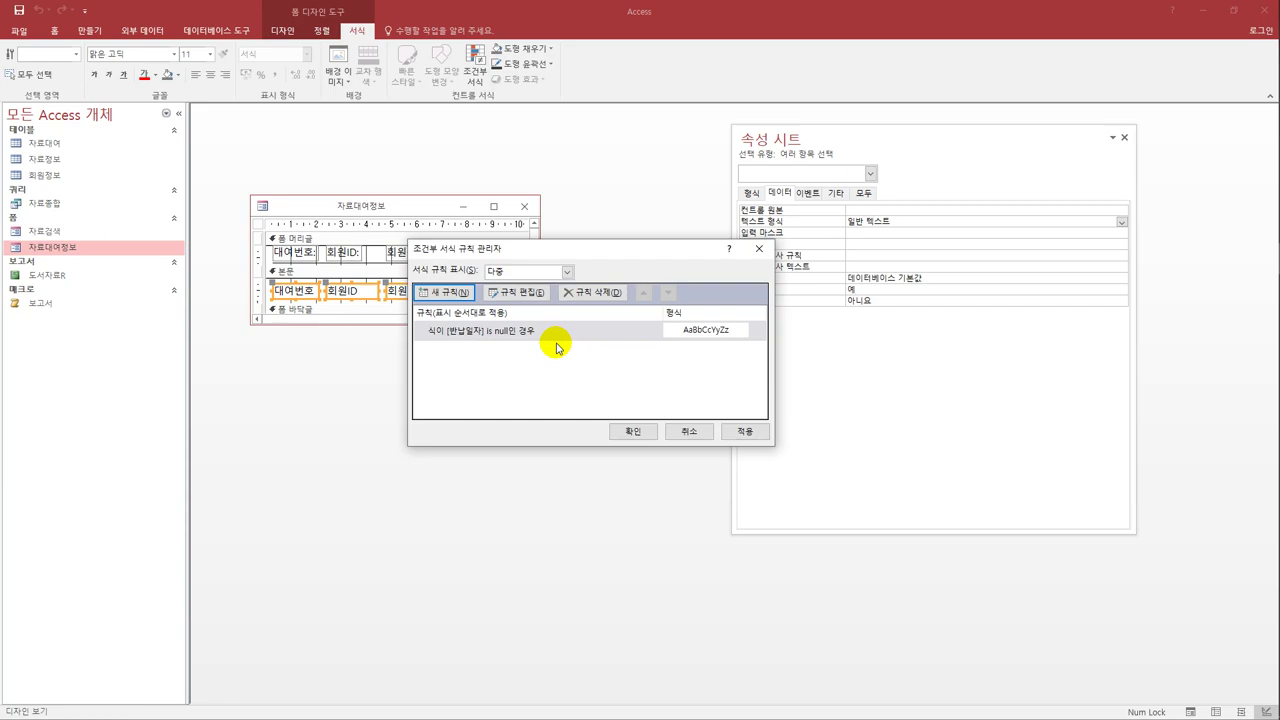
- Edit the [반납일자] is null rule to use bold, italic and underlined text, and apply the conditional formatting
left_click(557, 331)
left_click(520, 292)
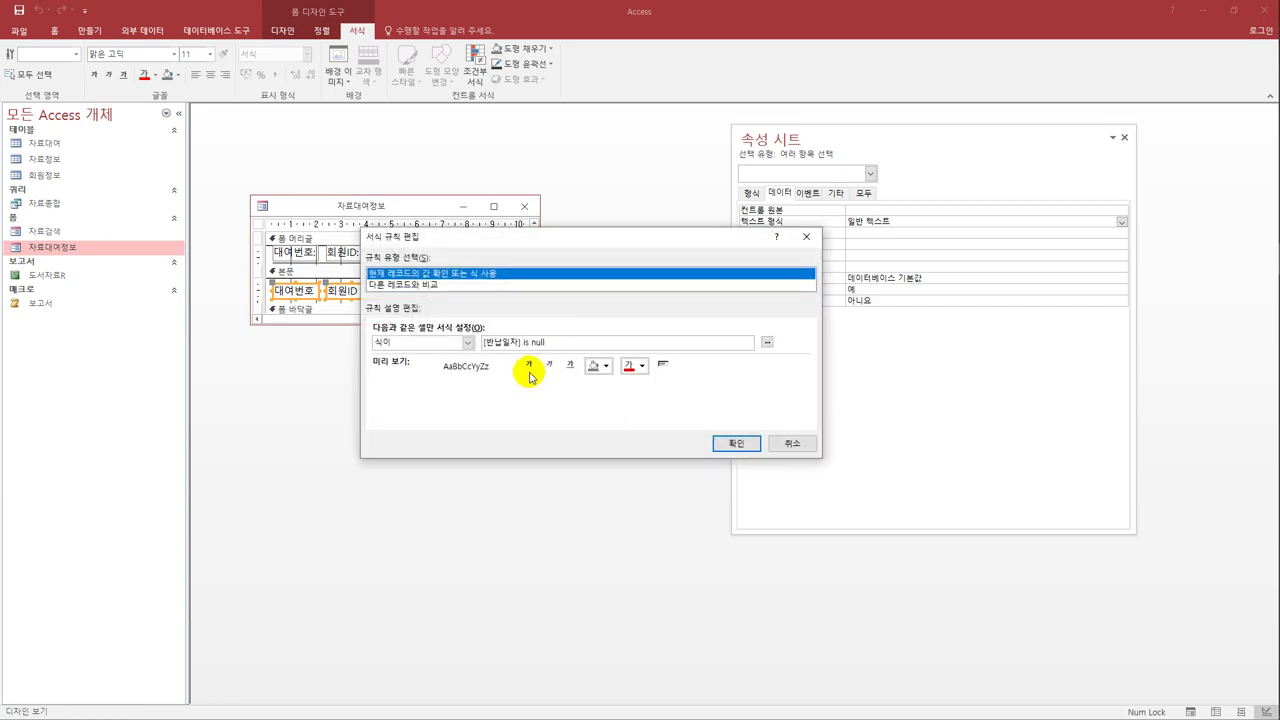
left_click(529, 365)
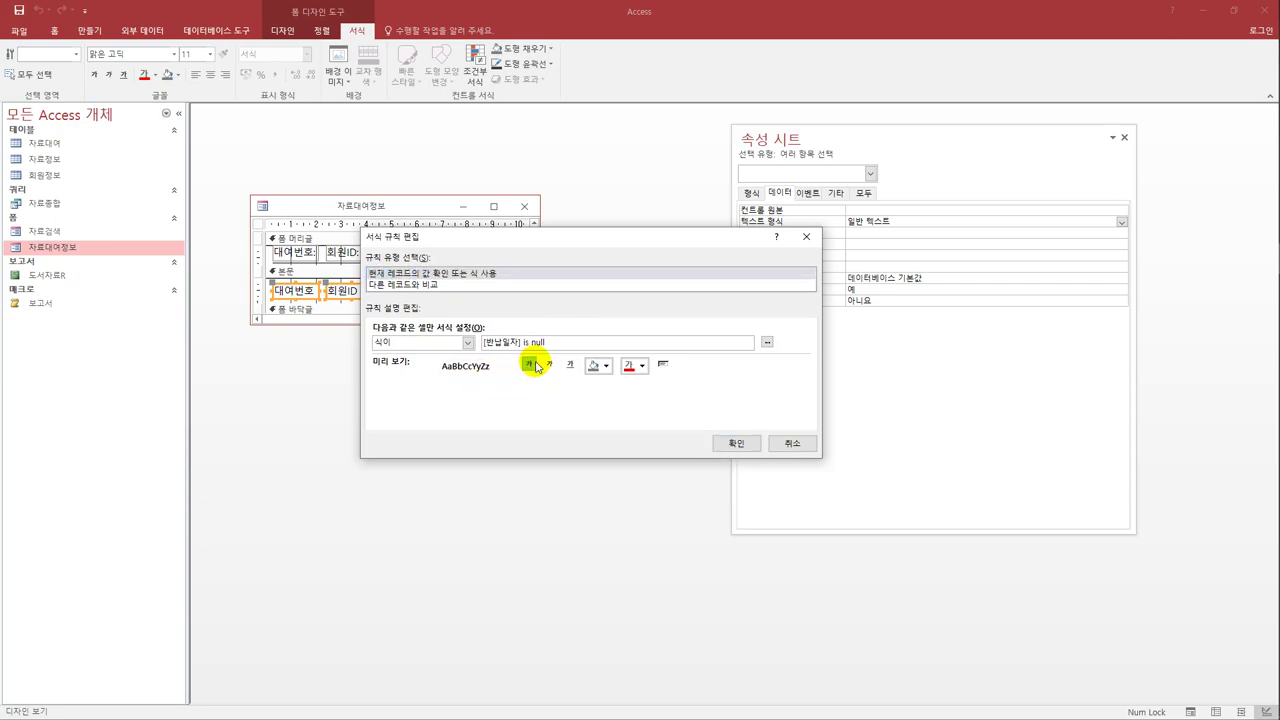
left_click(549, 364)
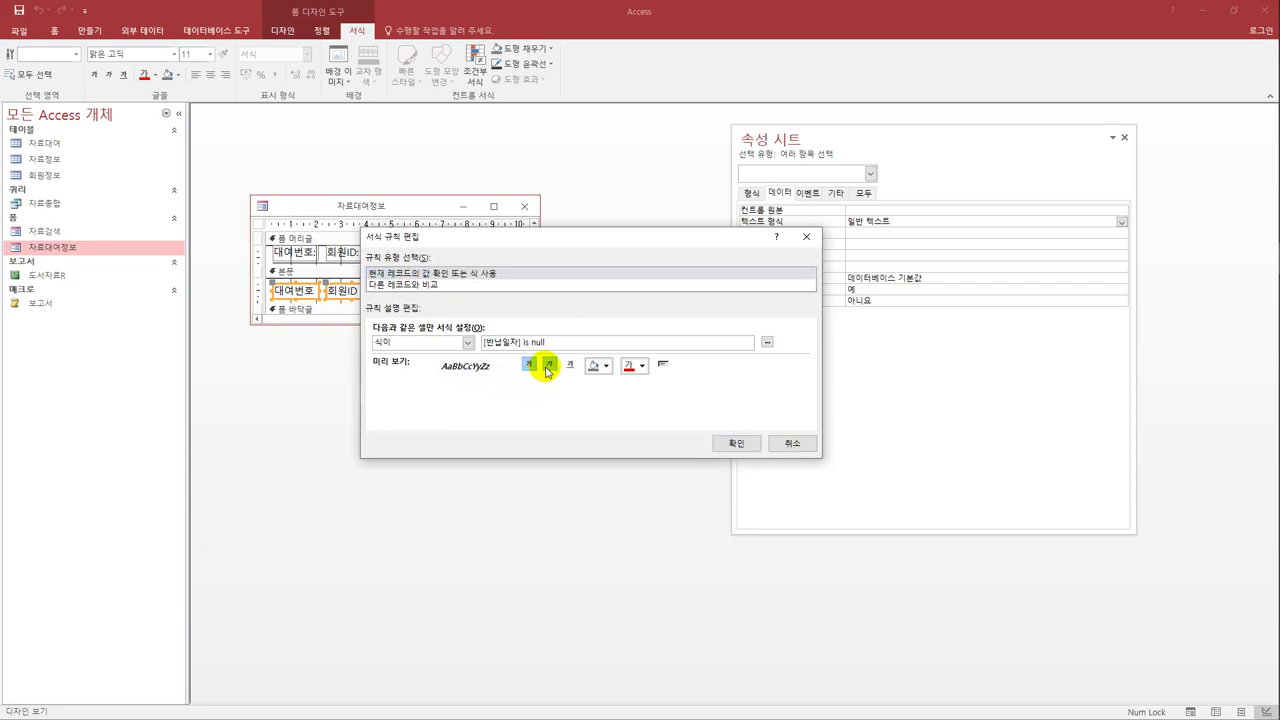
left_click(568, 365)
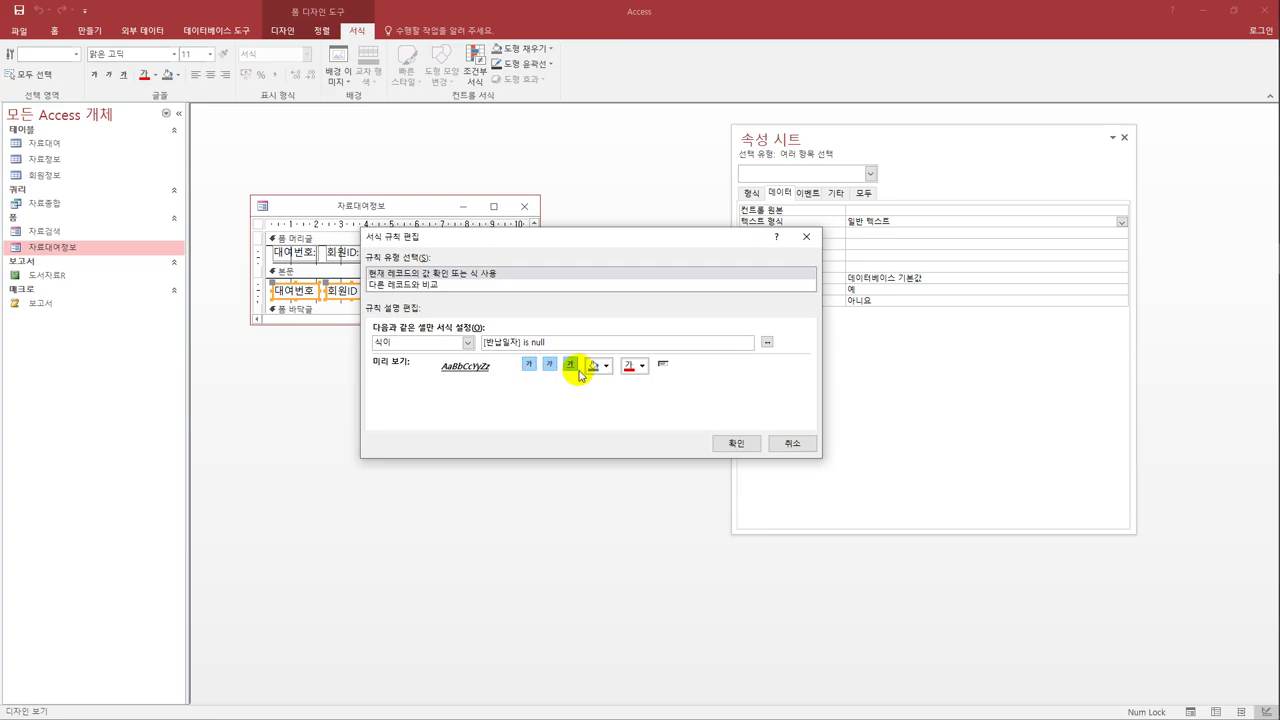
left_click(733, 443)
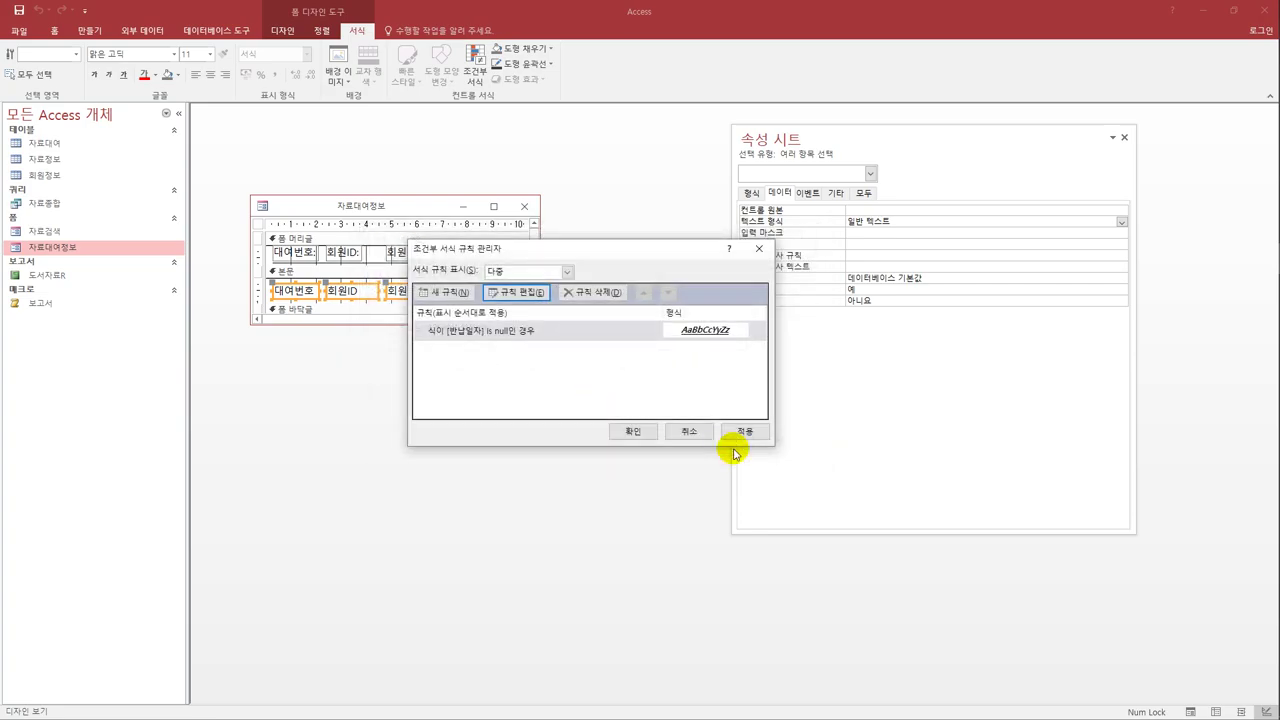
left_click(630, 435)
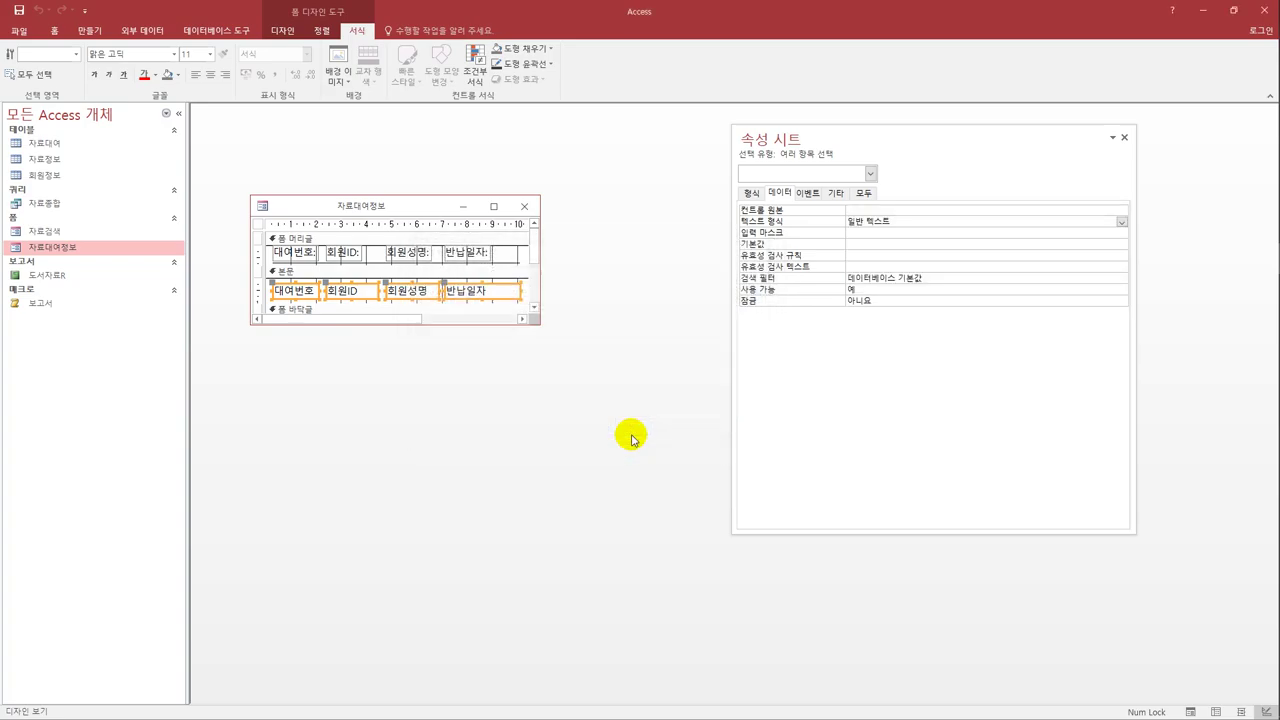
- Check the conditional formatting of the 자료대여정보 records in form view and close the form
left_click(282, 31)
left_click(17, 62)
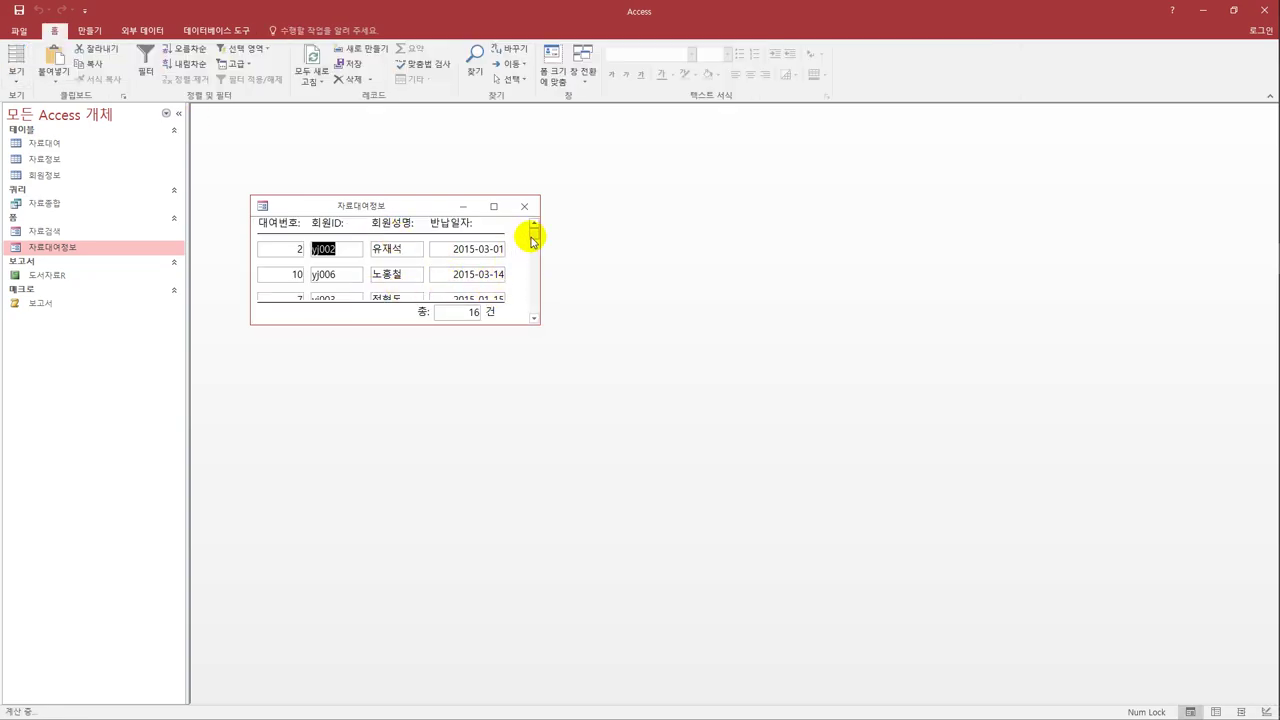
left_click(534, 319)
left_click(534, 319)
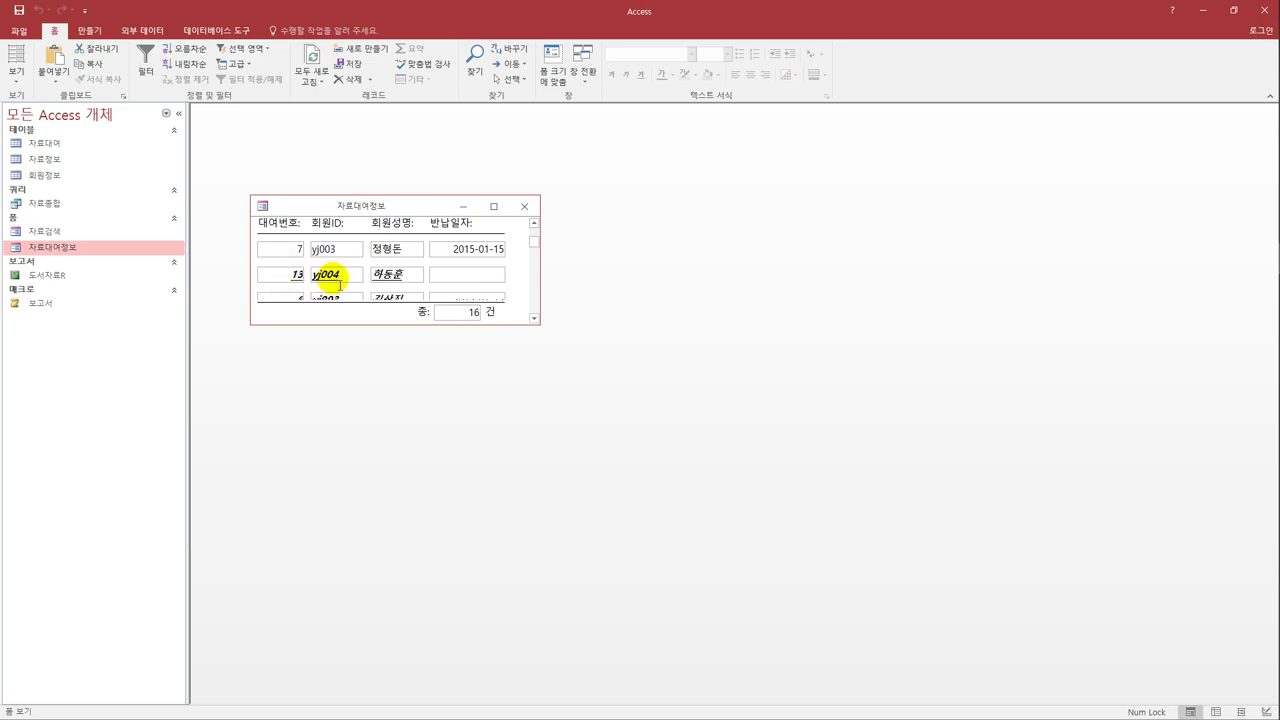
left_click(524, 206)
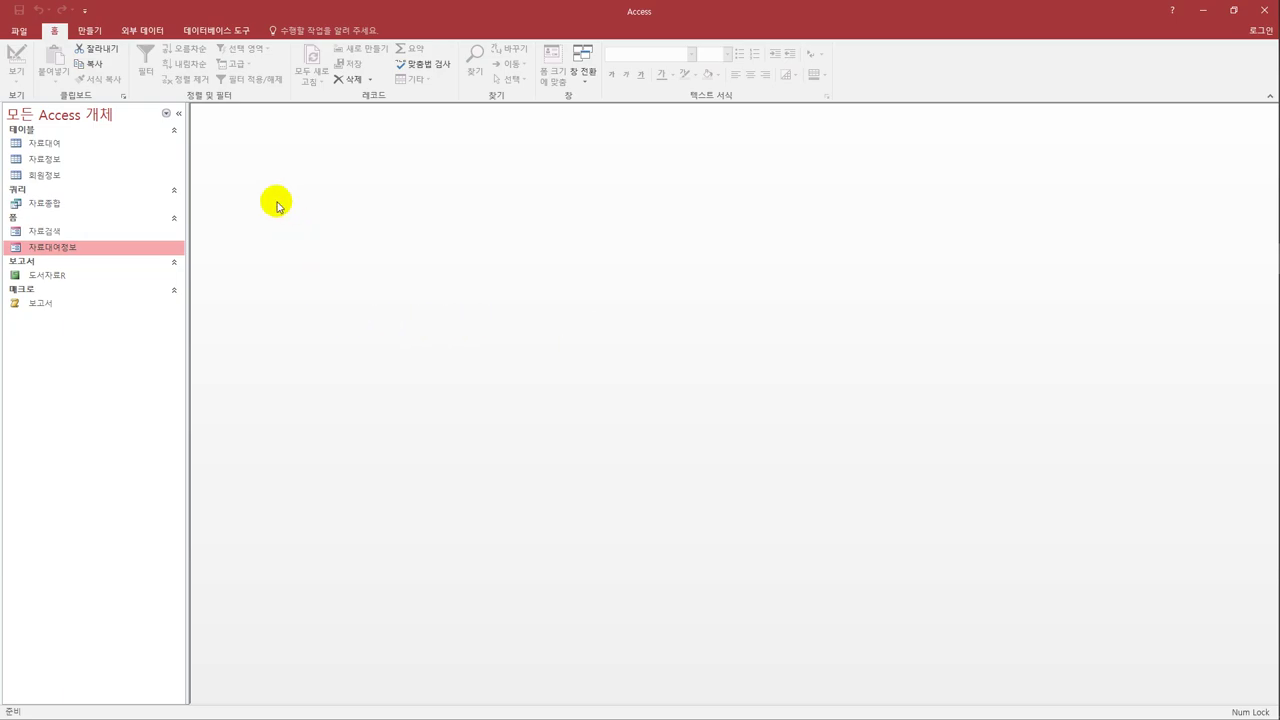
- Open the 자료검색 form in design view
left_click(75, 234)
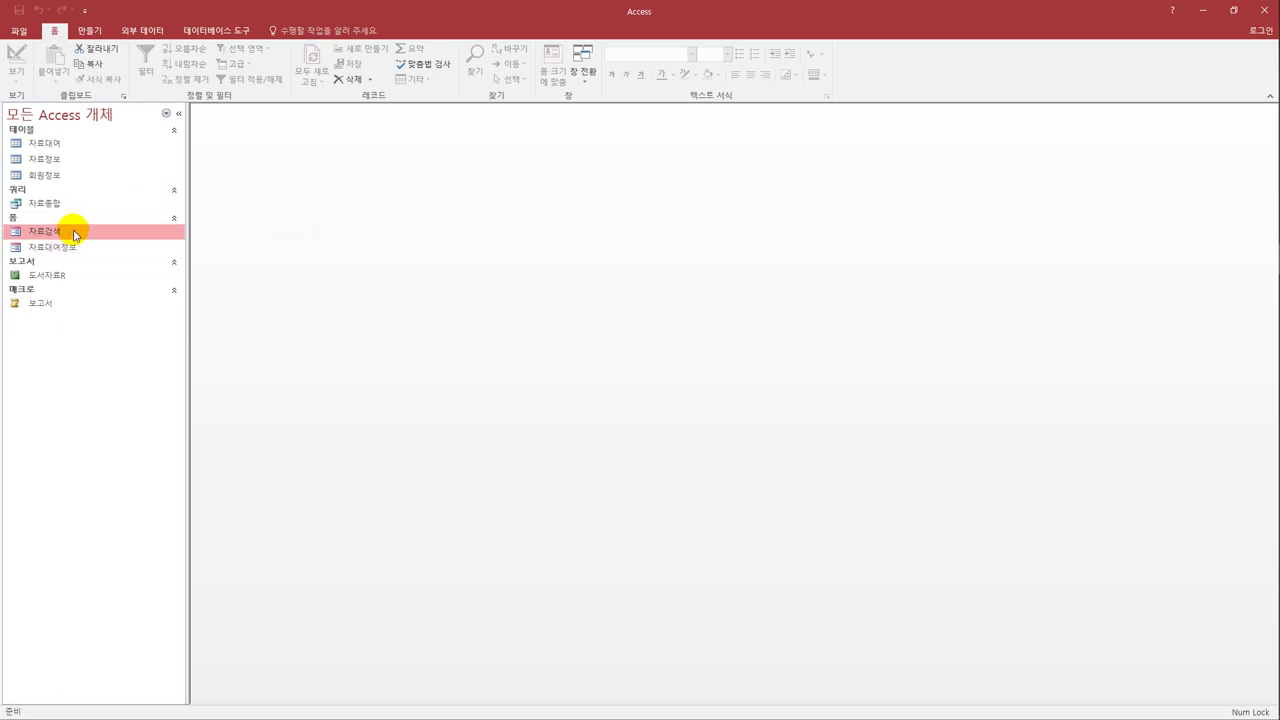
right_click(75, 234)
left_click(122, 275)
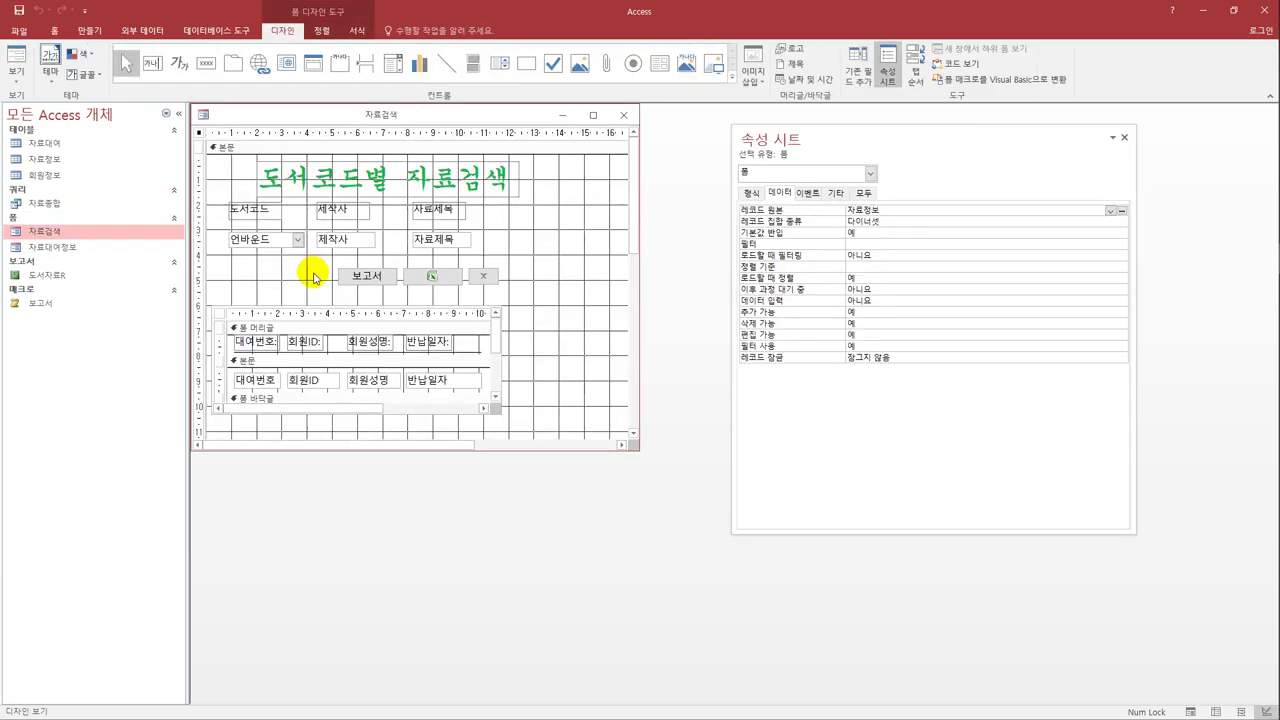
left_click_drag(337, 112, 359, 130)
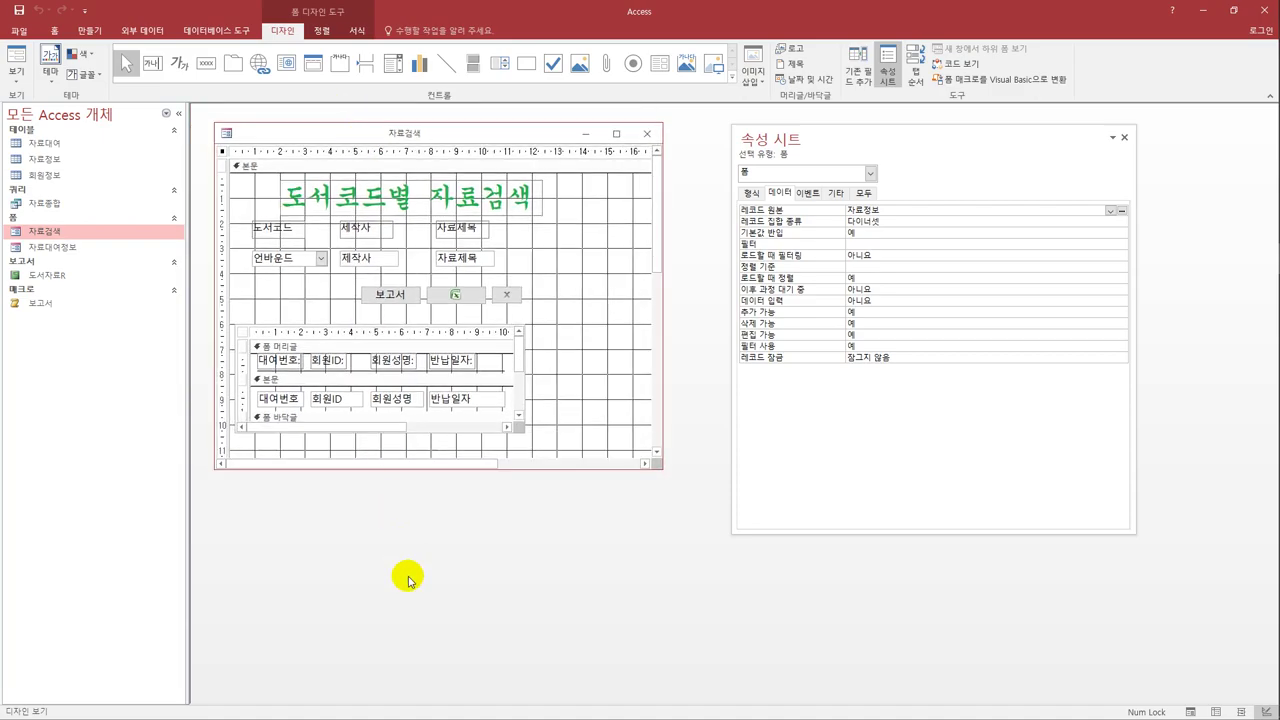
- Create an event procedure (이벤트 프로시저) for the On Change event of the cmb도서코드 combo box and open its code
left_click(301, 260)
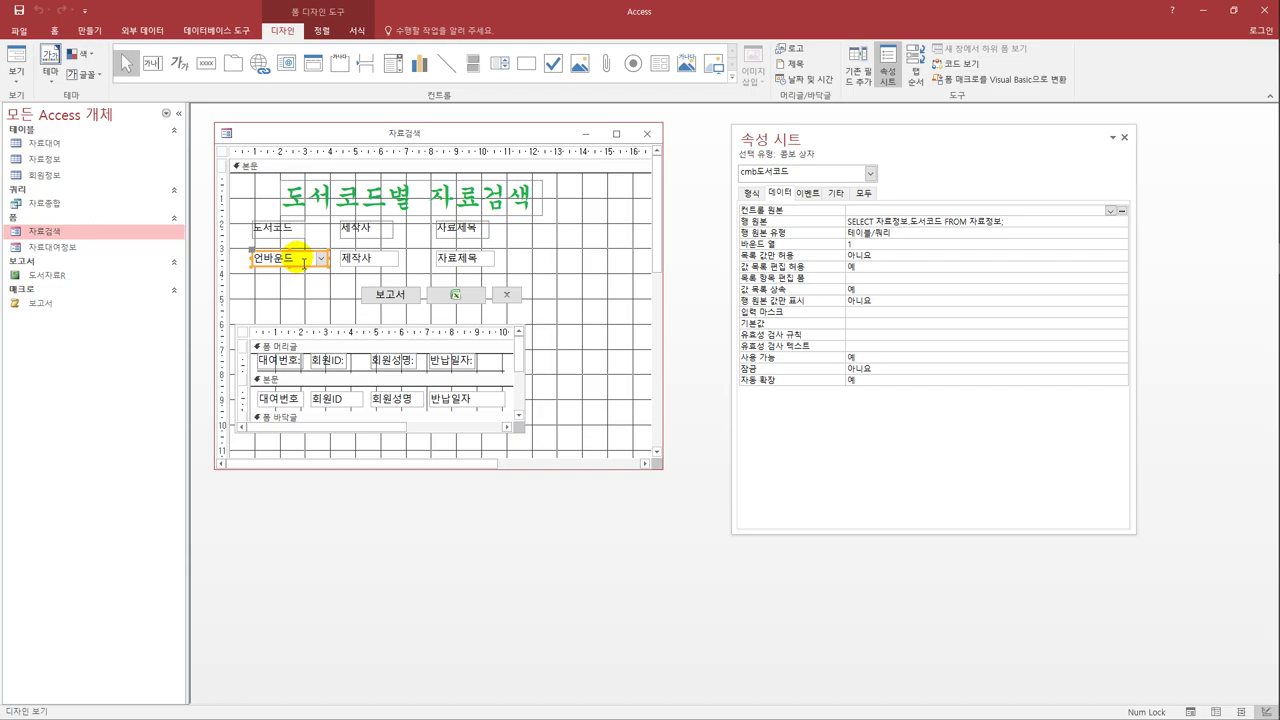
left_click(807, 193)
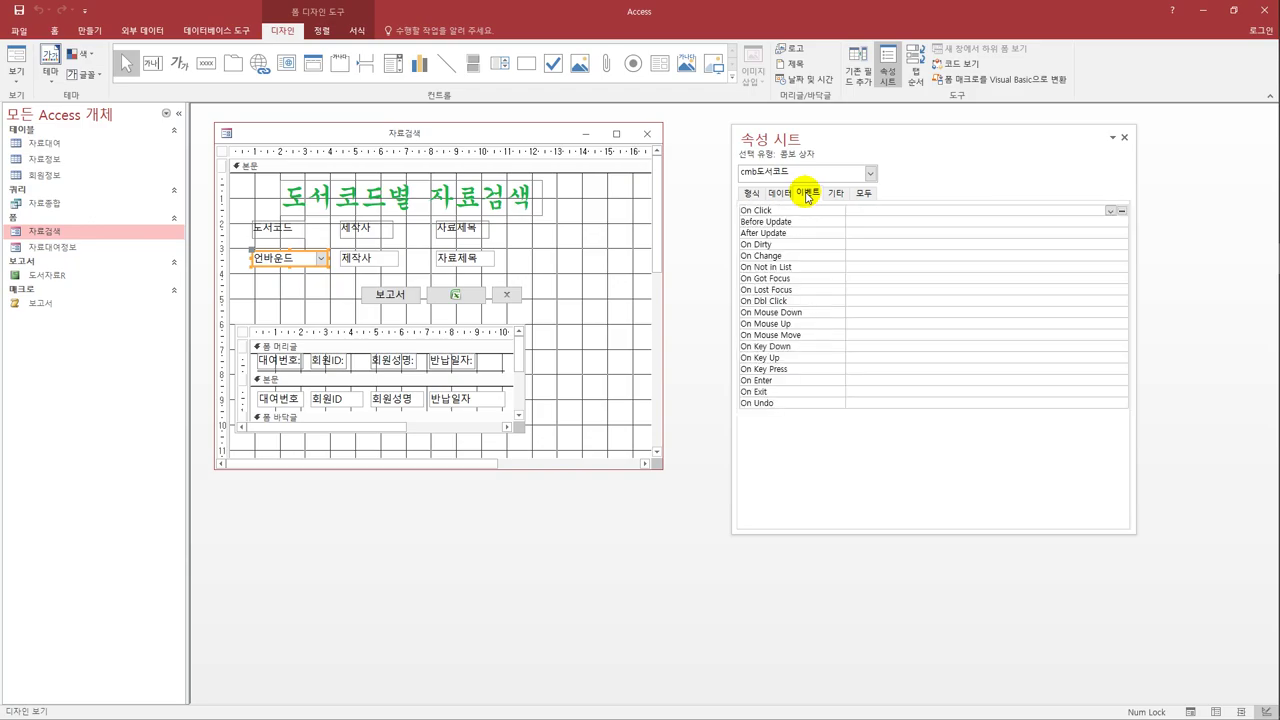
left_click(858, 258)
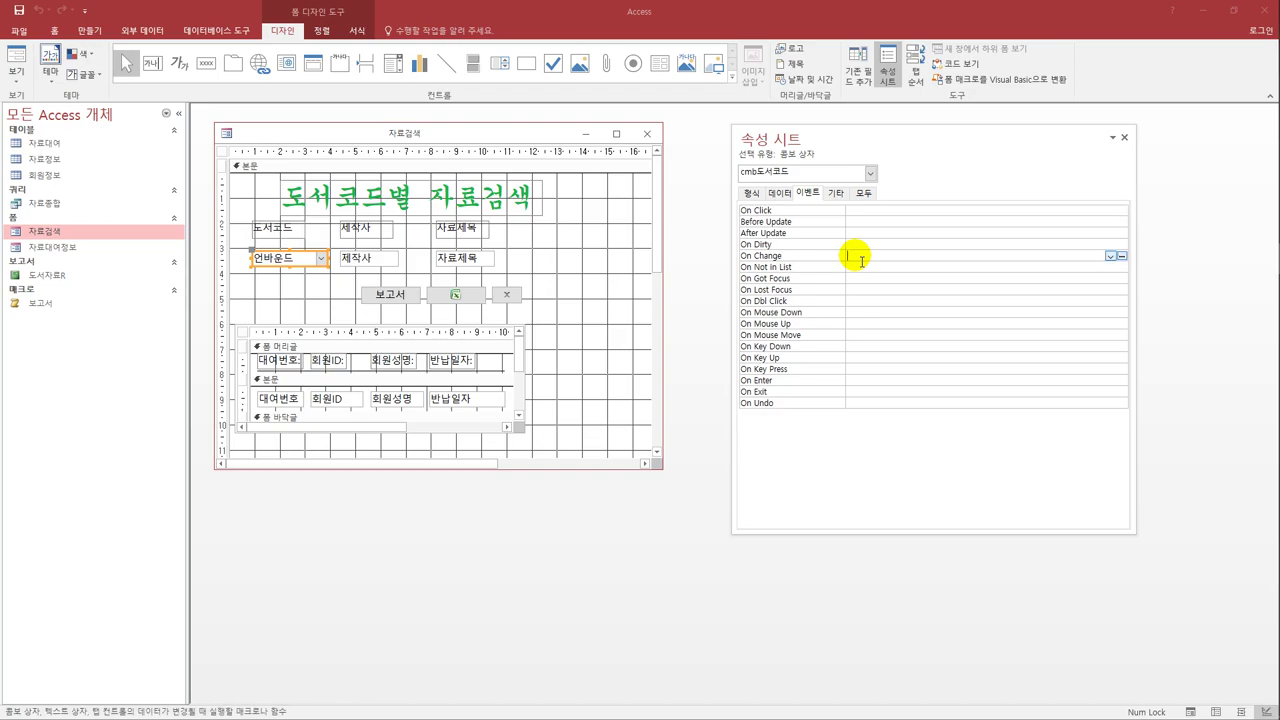
left_click(1110, 256)
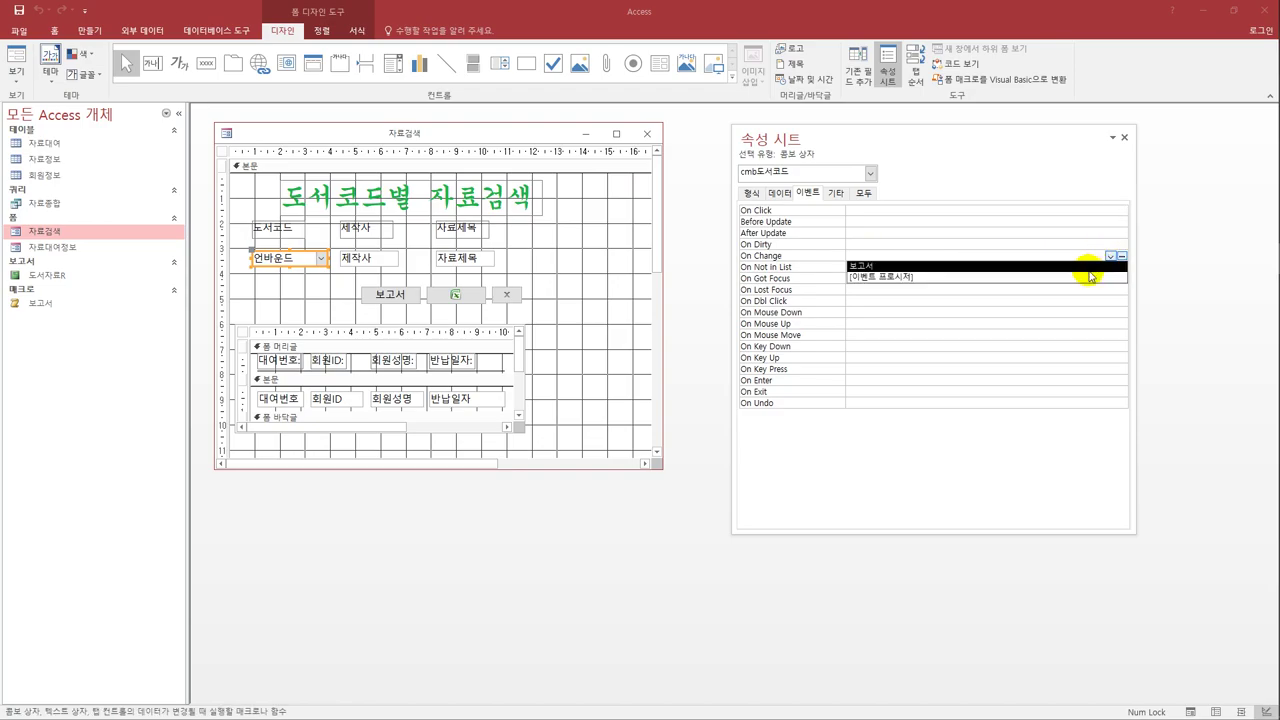
left_click(1091, 277)
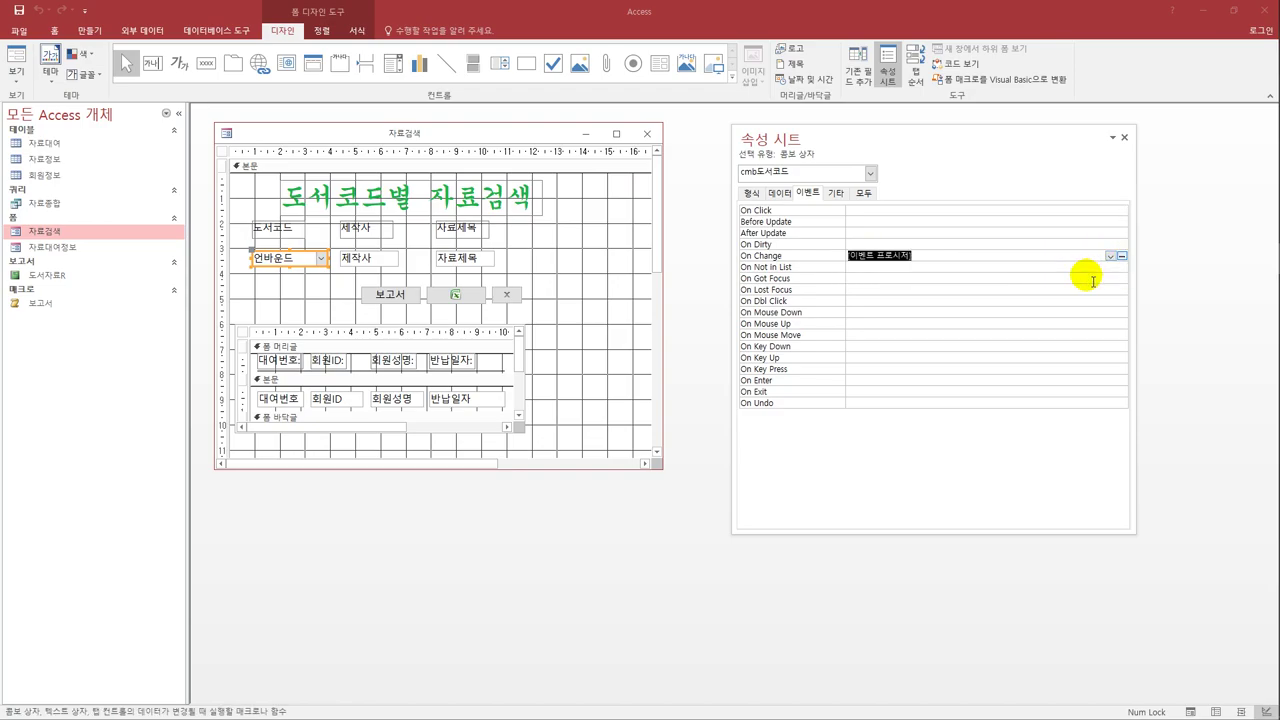
left_click(1122, 256)
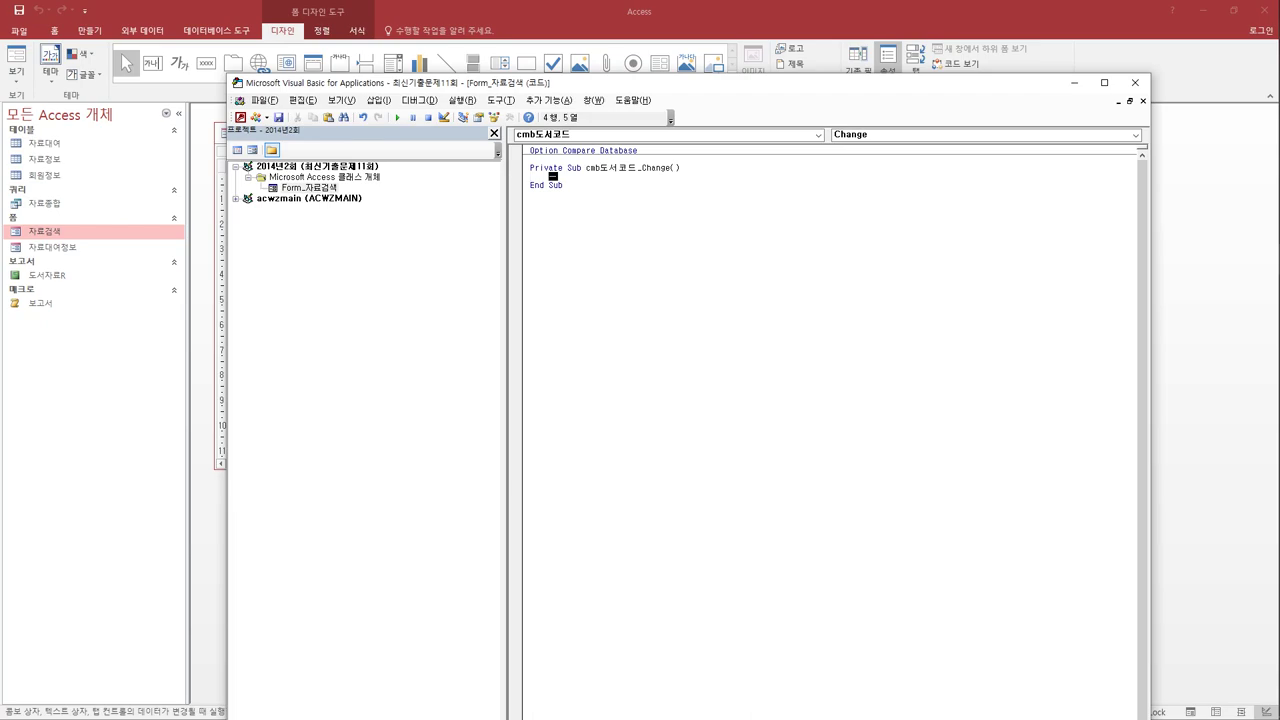
- Write the filter line Me.Filter = "도서코드 = '" & cmb도서코드 & "'" in the cmb도서코드_Change procedure
type("me.")
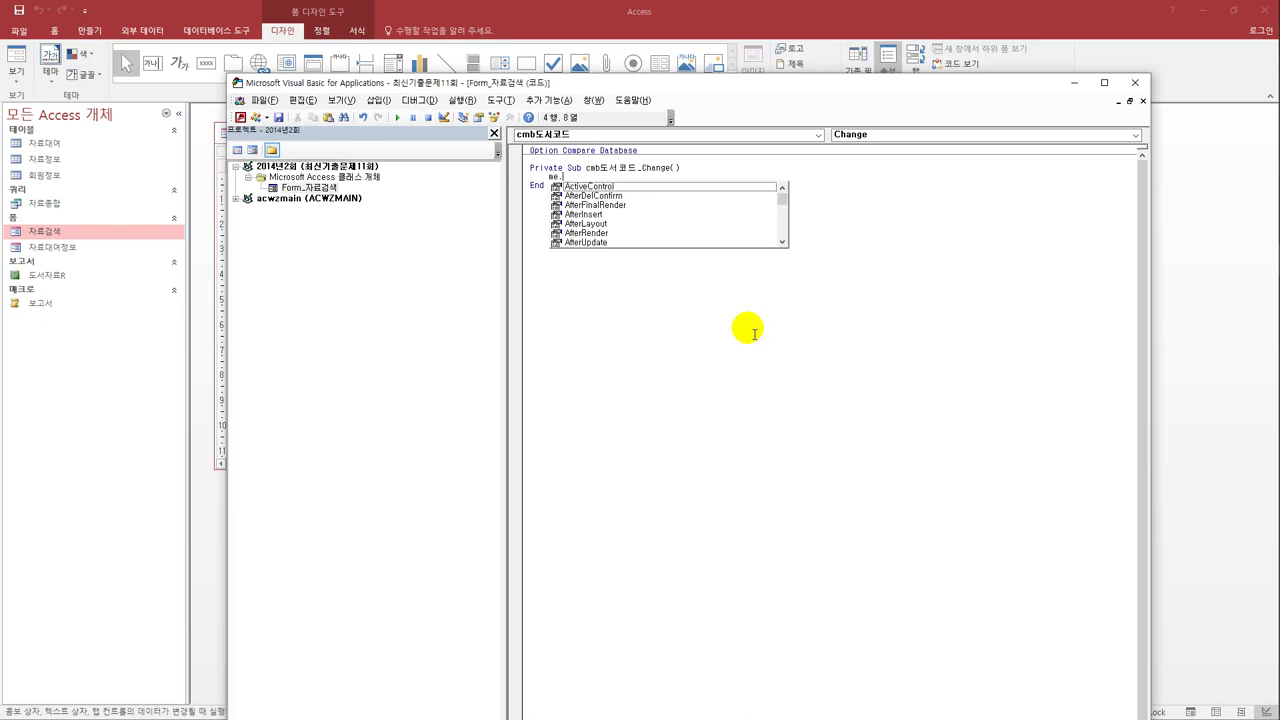
type("fil")
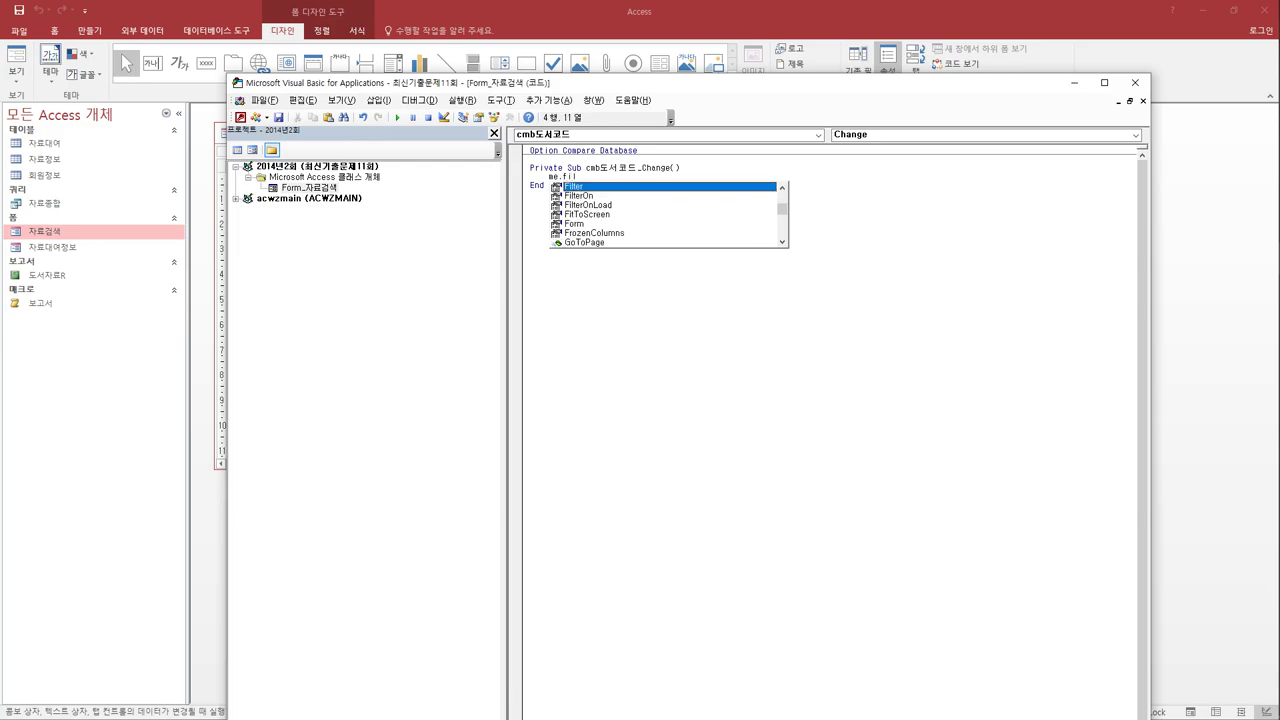
key("Tab")
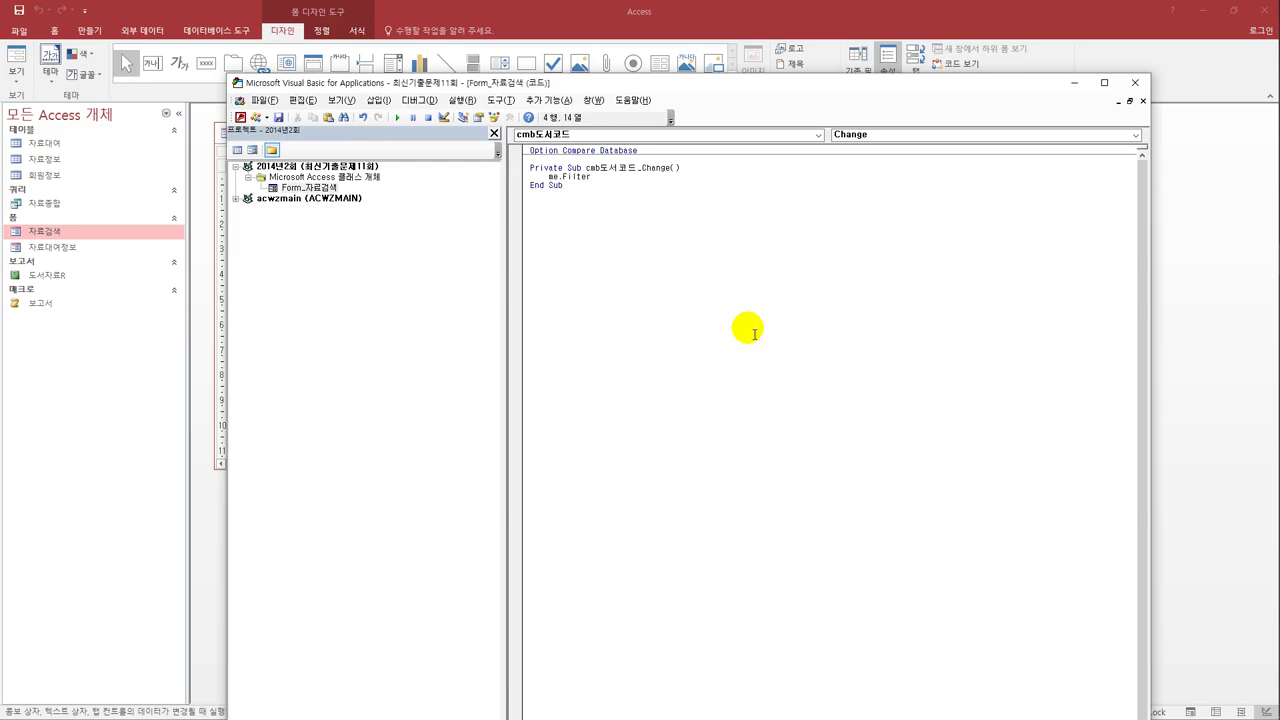
type("=\"\"eh")
key("BackSpace")
key("BackSpace")
key("Hangul")
type("도서코드 = ㅊㅠeh")
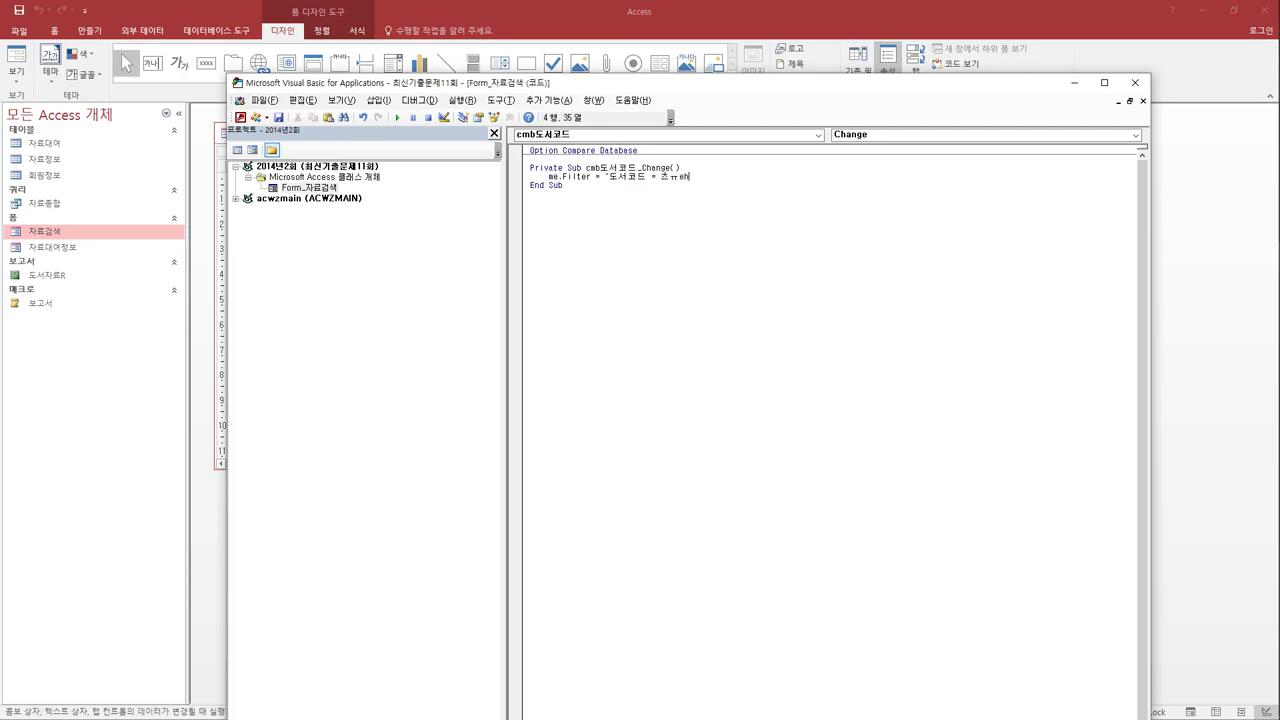
key("BackSpace")
key("BackSpace")
key("BackSpace")
type("cmb도서코드")
type("\"")
key("Left")
key("Left")
type("\"")
key("Right")
key("End")
left_click(689, 176)
type("\" & cmb도서코드 & \"")
- Add the line Me.FilterOn = True below the filter assignment in the procedure
key("Return")
type("me.fi")
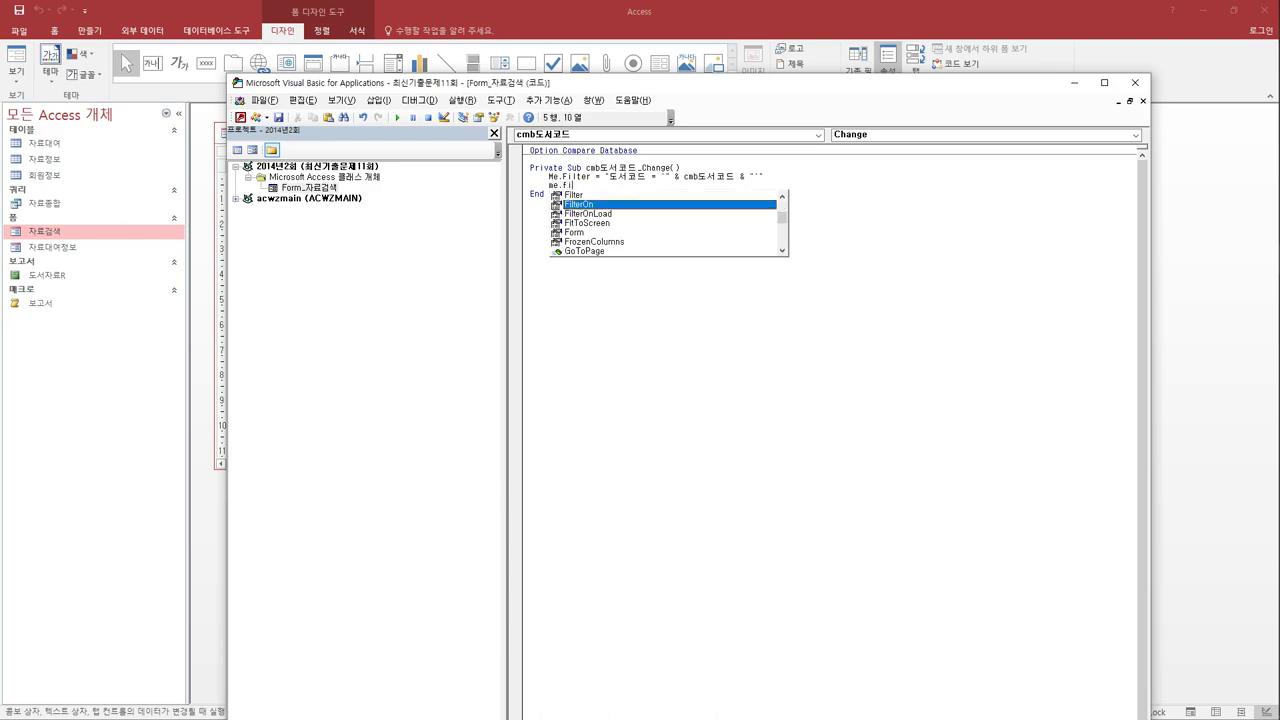
key("Tab")
type("= tr")
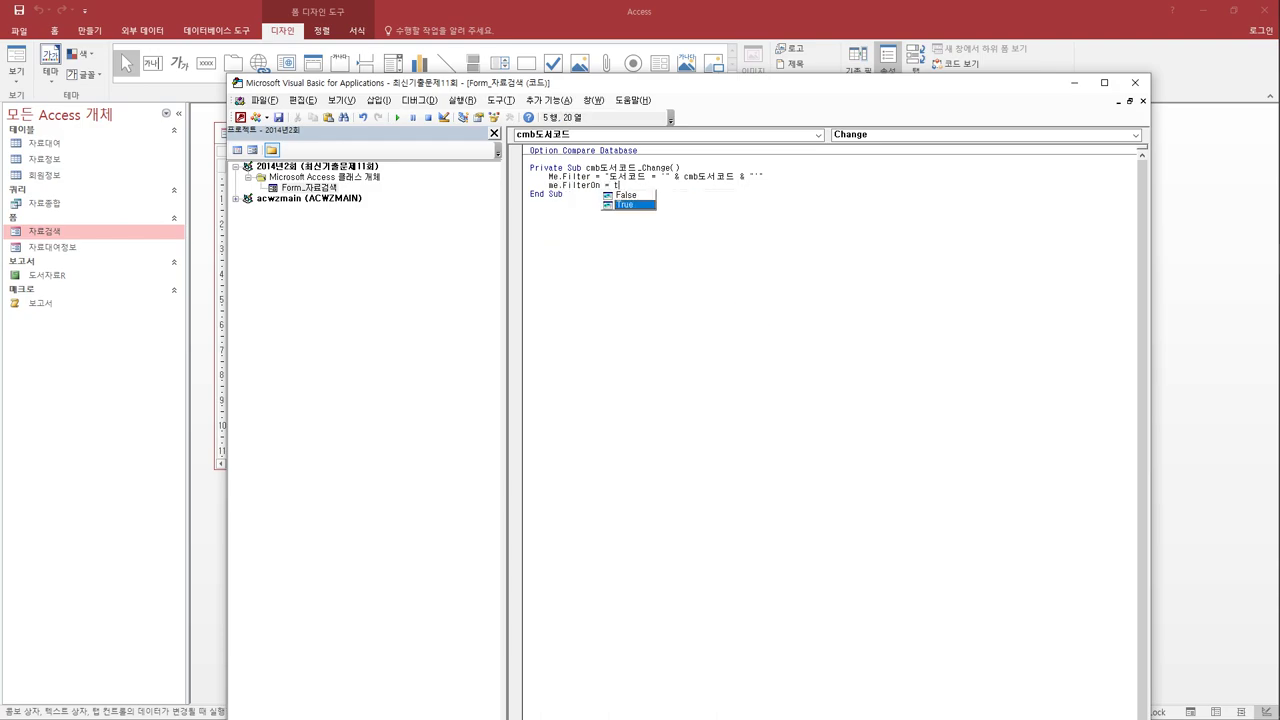
key("Tab")
left_click(747, 330)
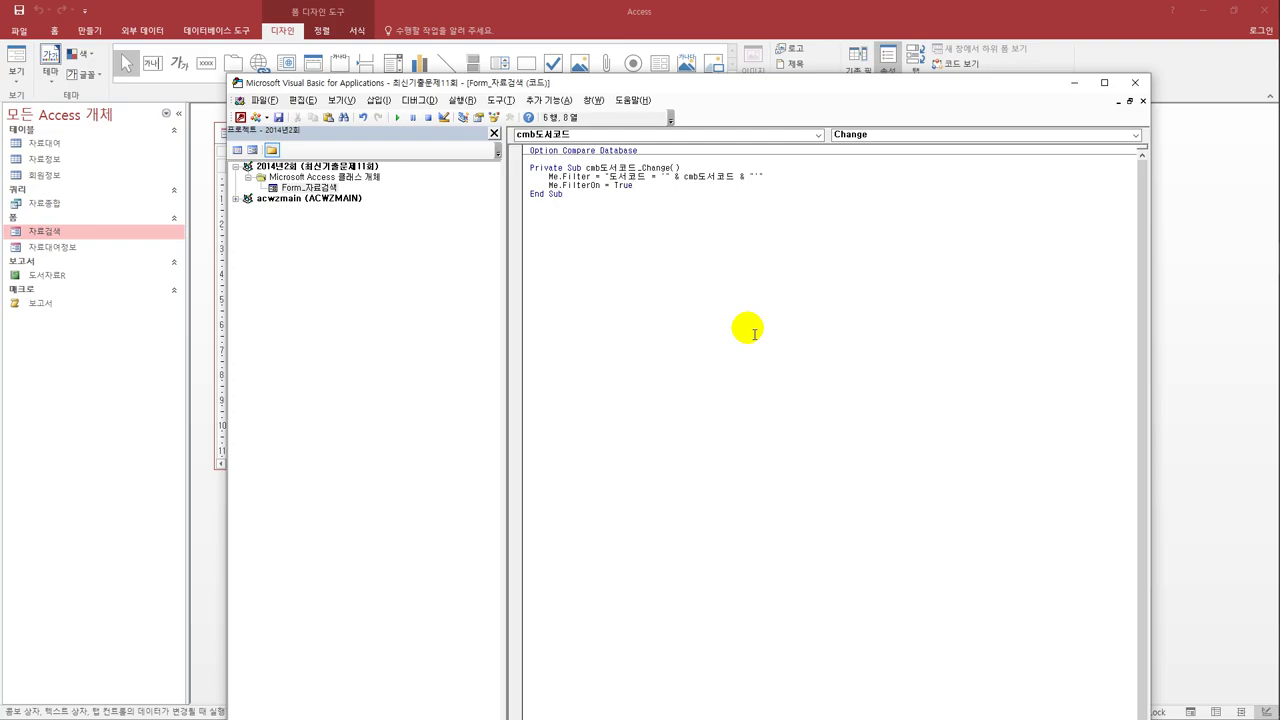
- Close the code editor, save the 자료검색 form and close it
left_click(1135, 82)
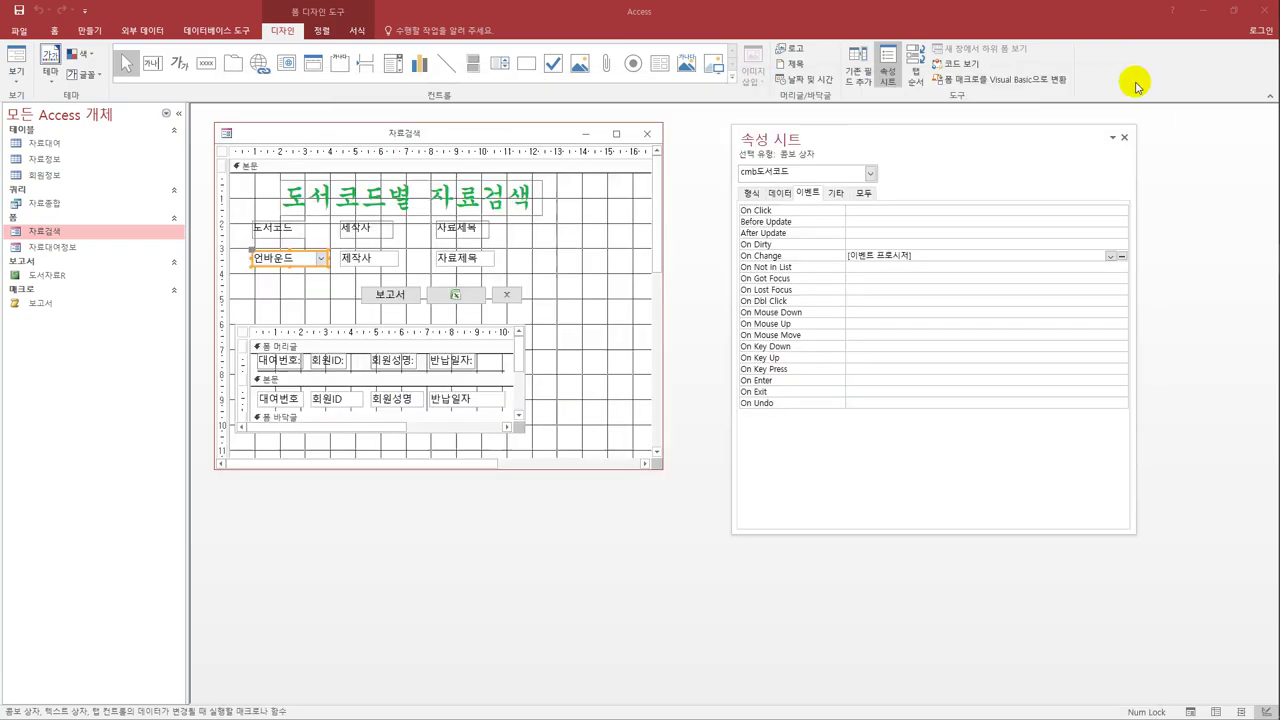
left_click(18, 10)
left_click(647, 133)
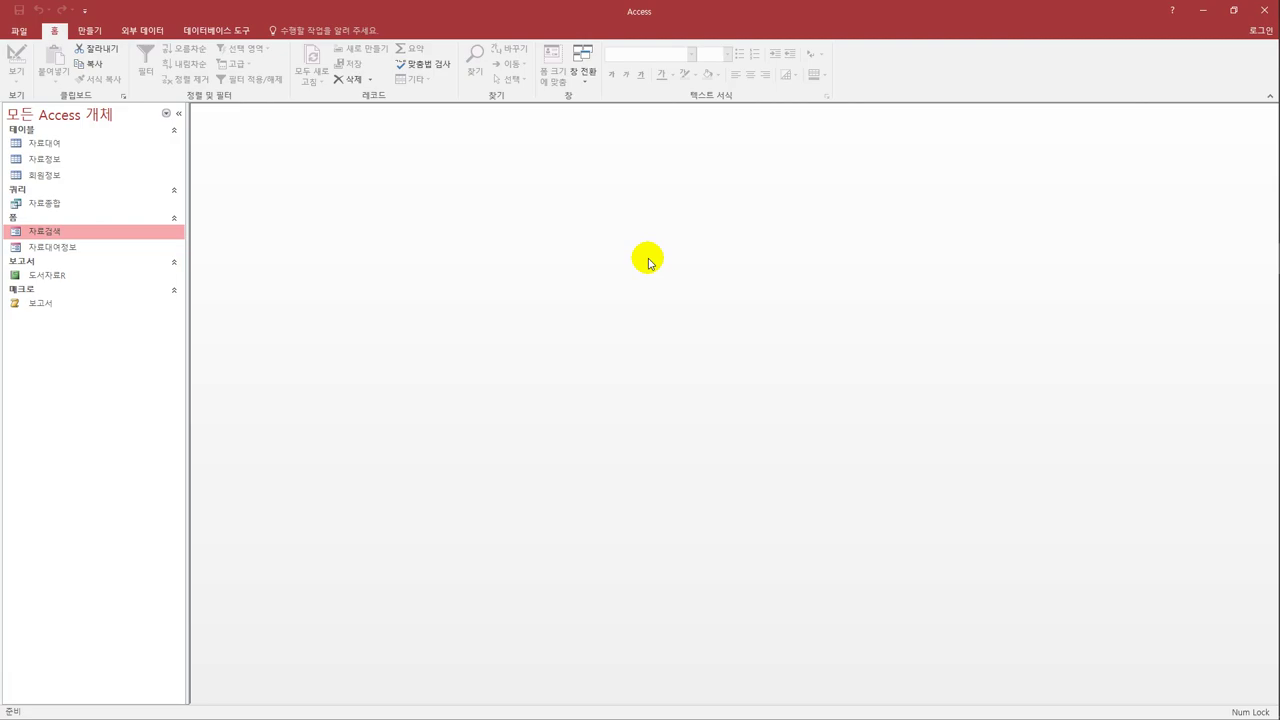
- Open the 도서자료R report in design view
left_click(66, 278)
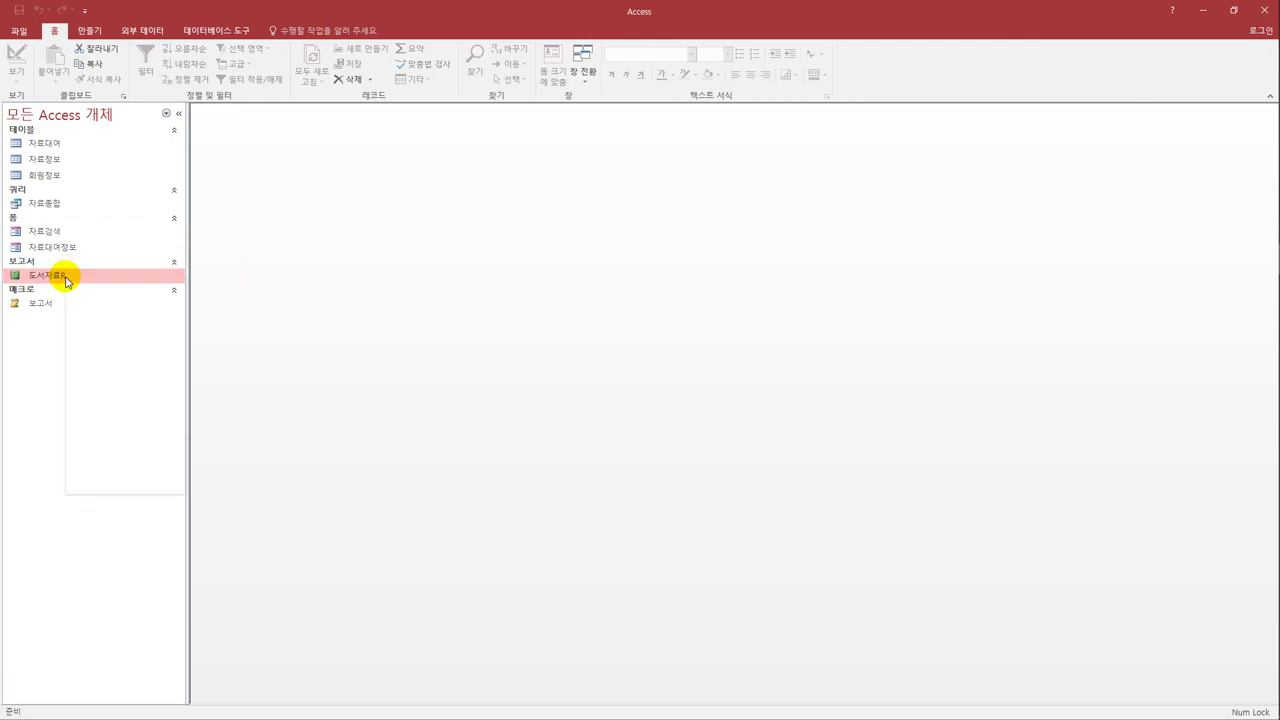
right_click(66, 278)
left_click(121, 317)
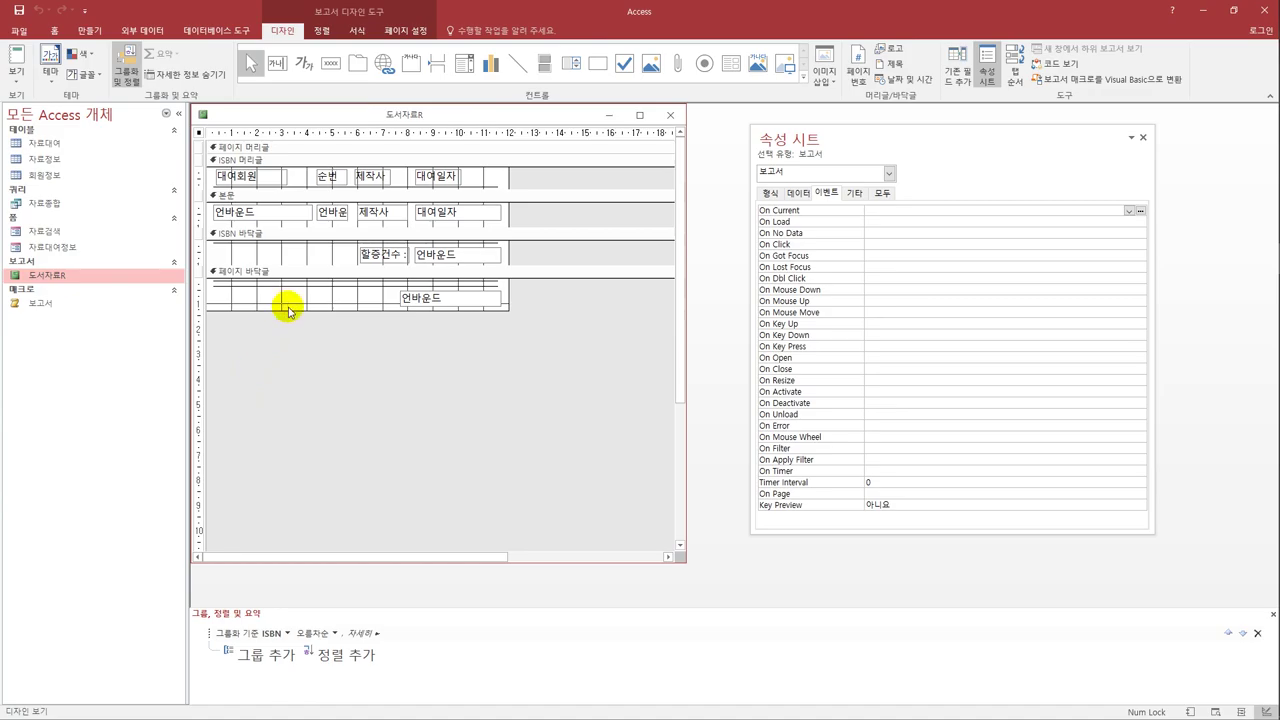
- Begin an expression with = in the control source (컨트롤 원본) of the txt대여회원 text box in the detail section
left_click(295, 224)
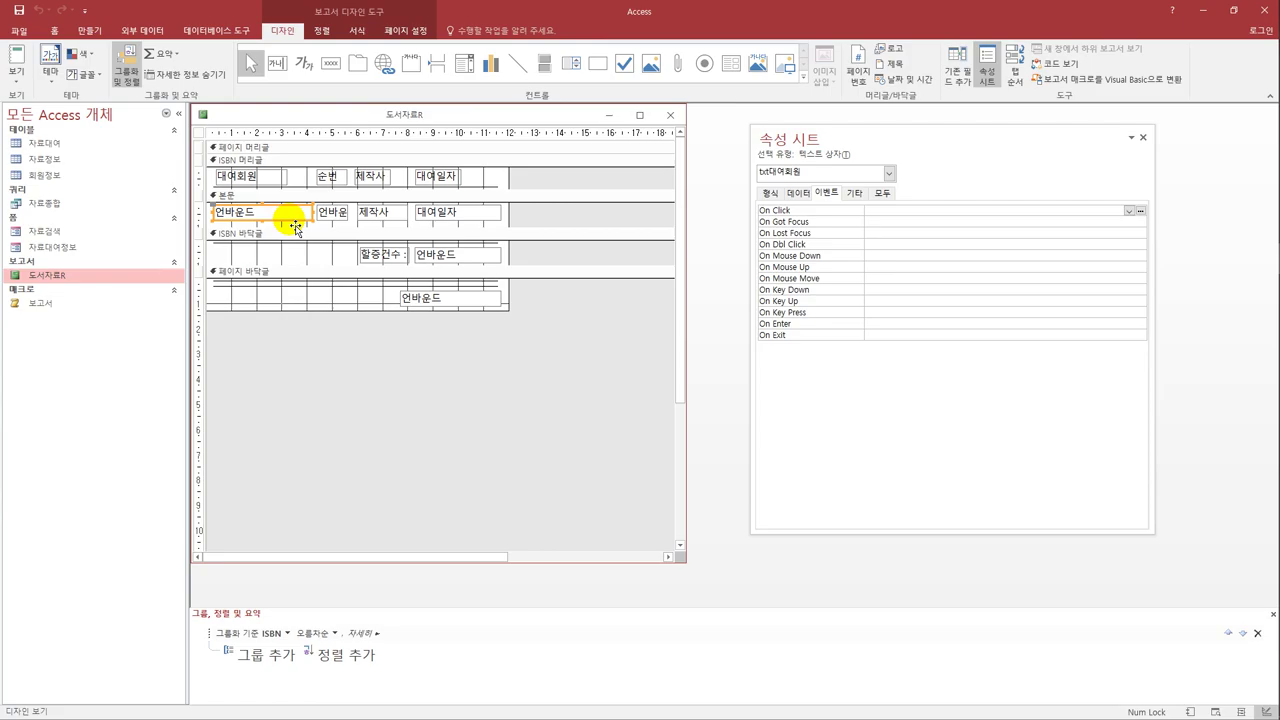
left_click_drag(771, 143, 664, 140)
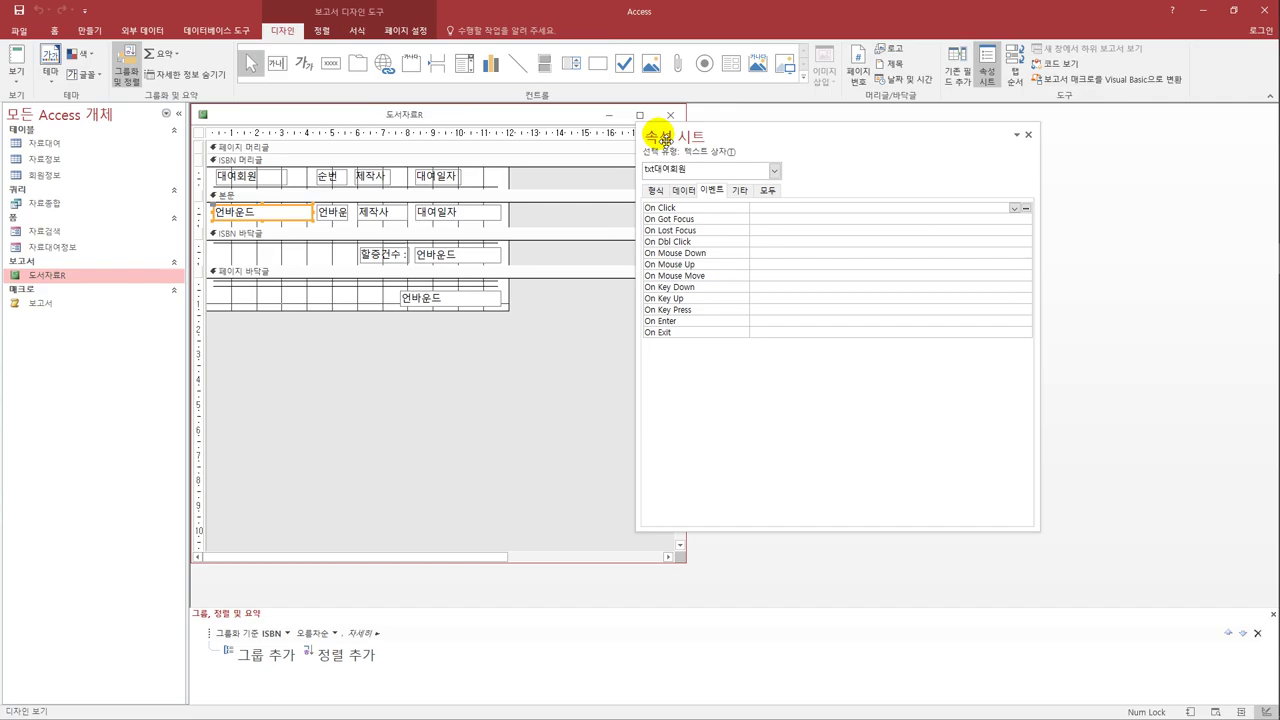
left_click(683, 190)
left_click(757, 208)
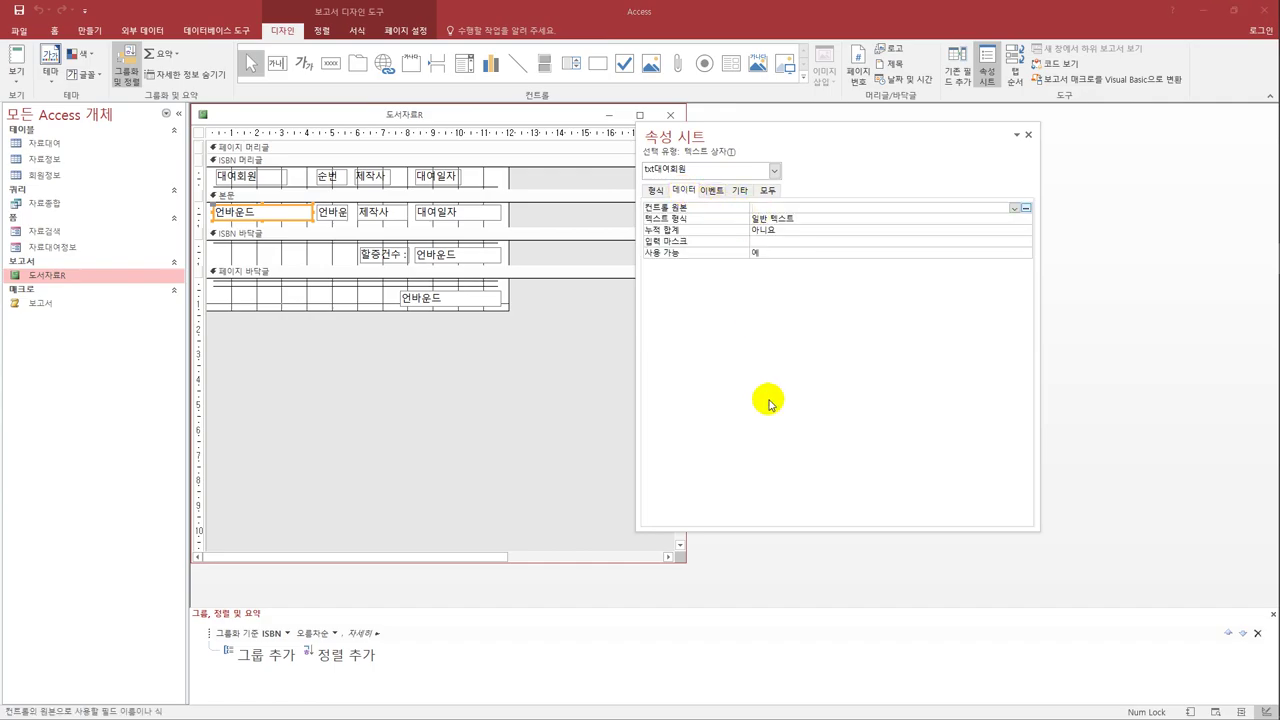
type("=")
type("[대")
type("isbn")
type("]")
key("BackSpace")
key("BackSpace")
key("BackSpace")
key("BackSpace")
key("BackSpace")
key("BackSpace")
key("BackSpace")
- Complete the txt대여회원 control source as =[ISBN] & "/" & [회원ID]
key("Caps_Lock")
type("[ISBN] &")
type("\" & [회원id")
key("BackSpace")
key("BackSpace")
type("ID")
key("Return")
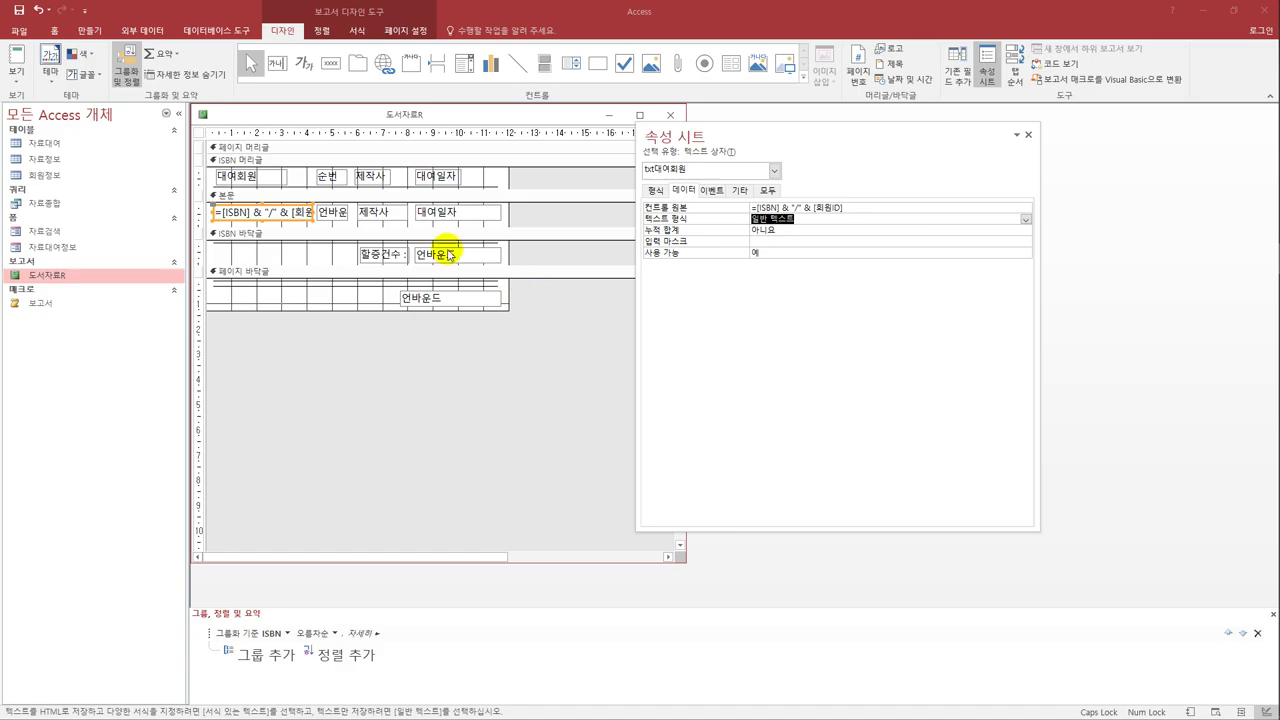
- Set the txt순번 text box's control source to =1 and its running sum (누적 합계) to 그룹
left_click(338, 215)
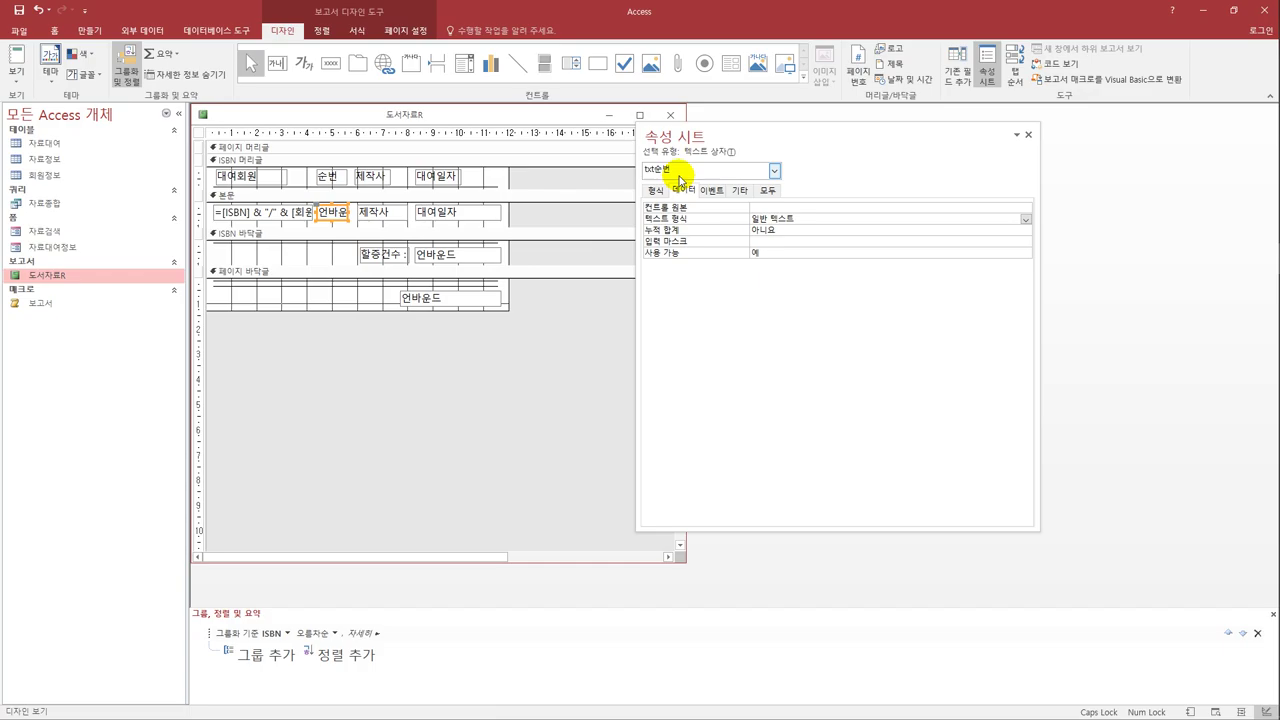
left_click(774, 208)
type("=")
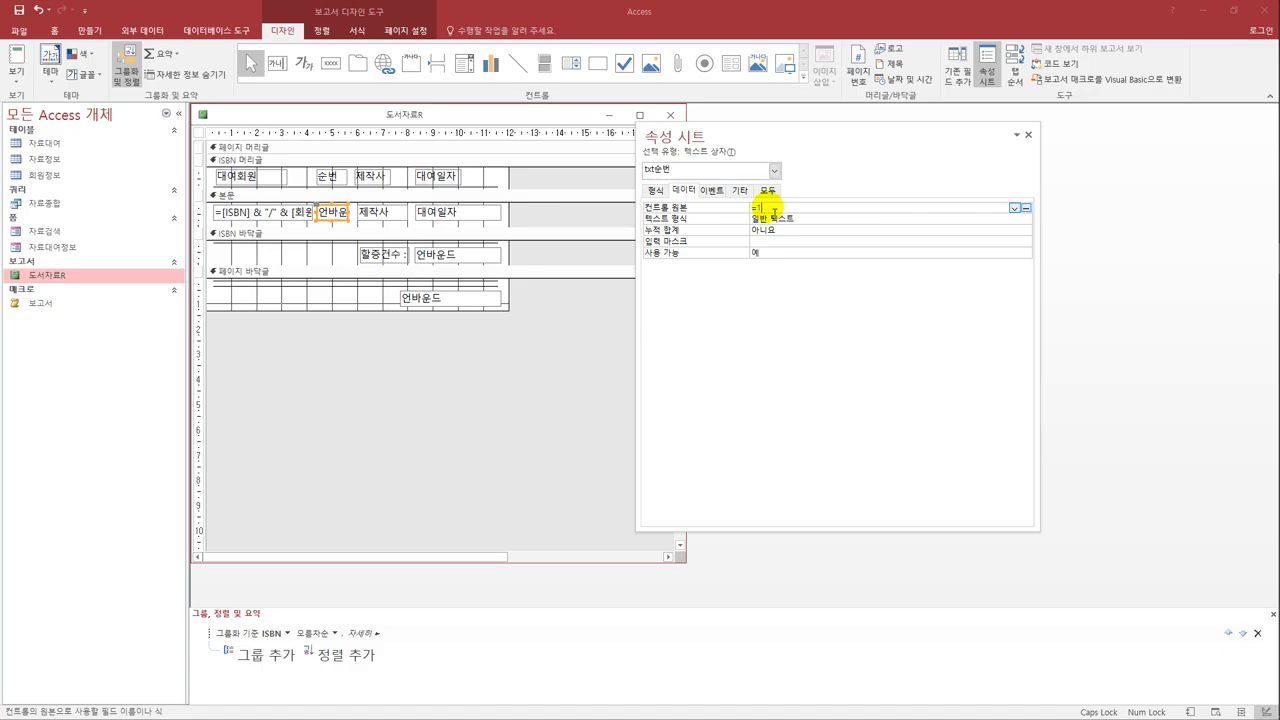
type("1")
left_click(792, 229)
left_click(1025, 231)
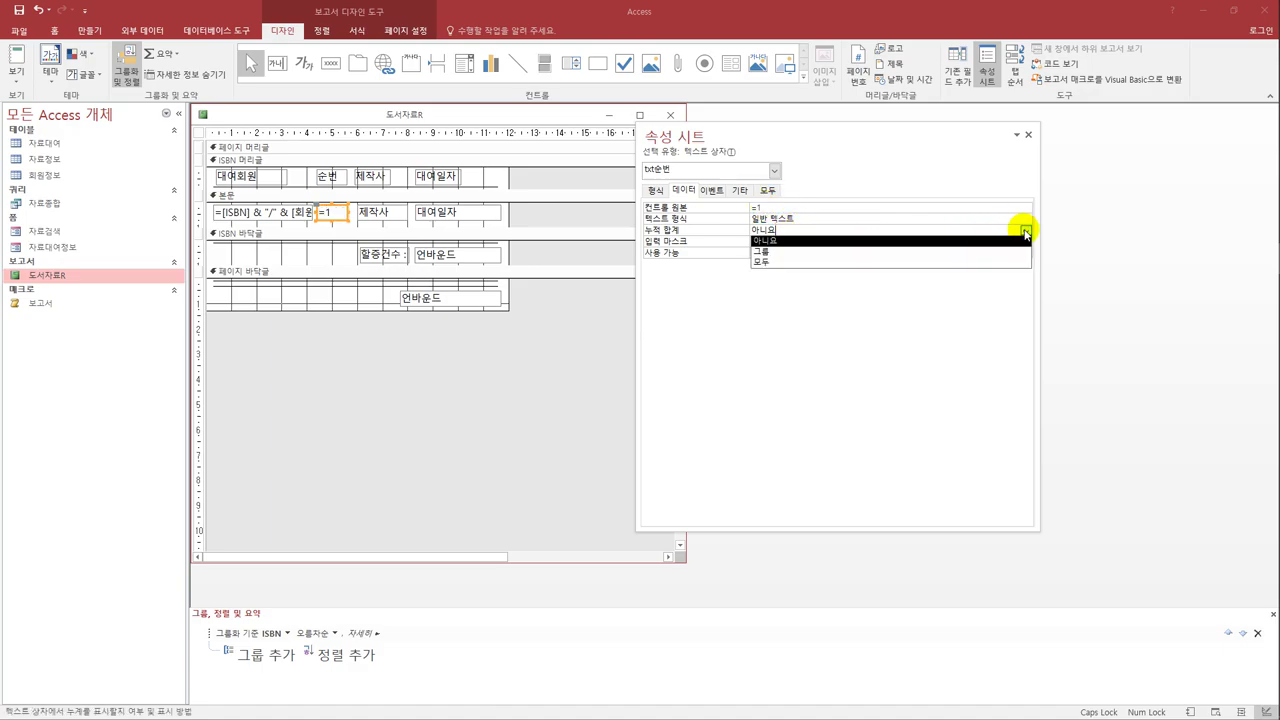
left_click(990, 251)
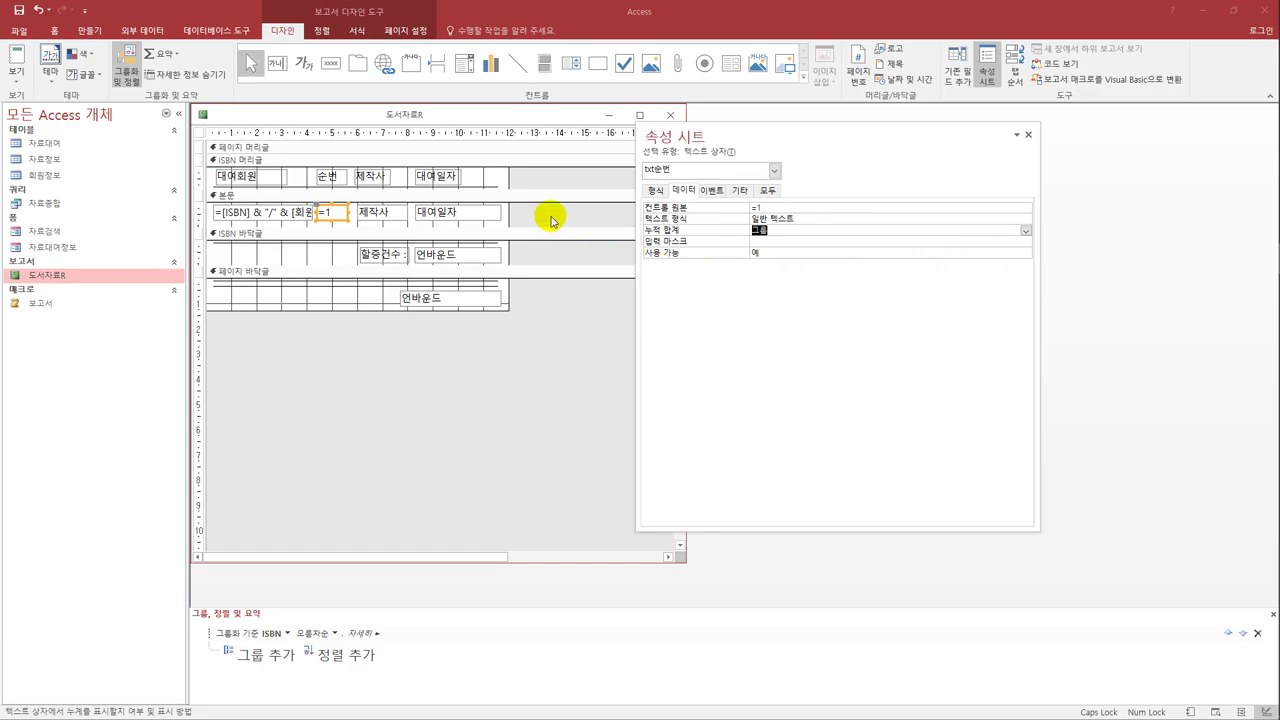
- Set hide duplicates (중복 내용 숨기기) to 예 for the txt제작사 text box in the detail section
left_click(392, 217)
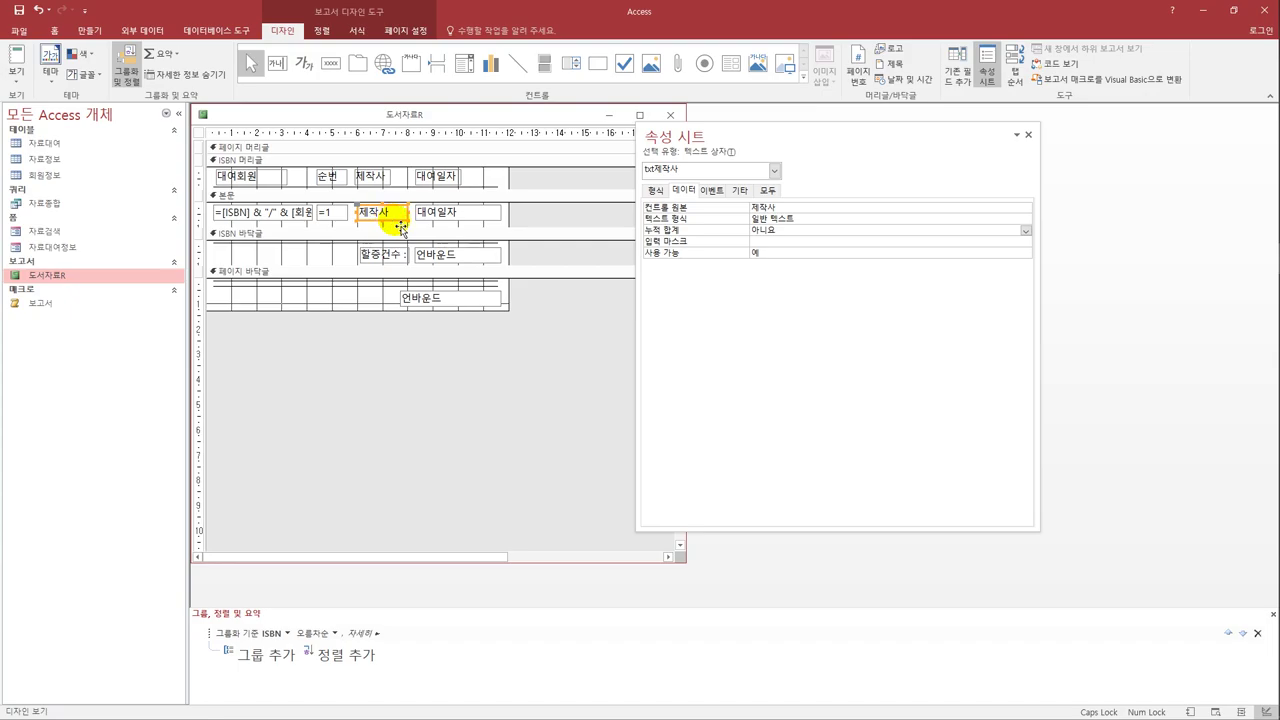
left_click(652, 194)
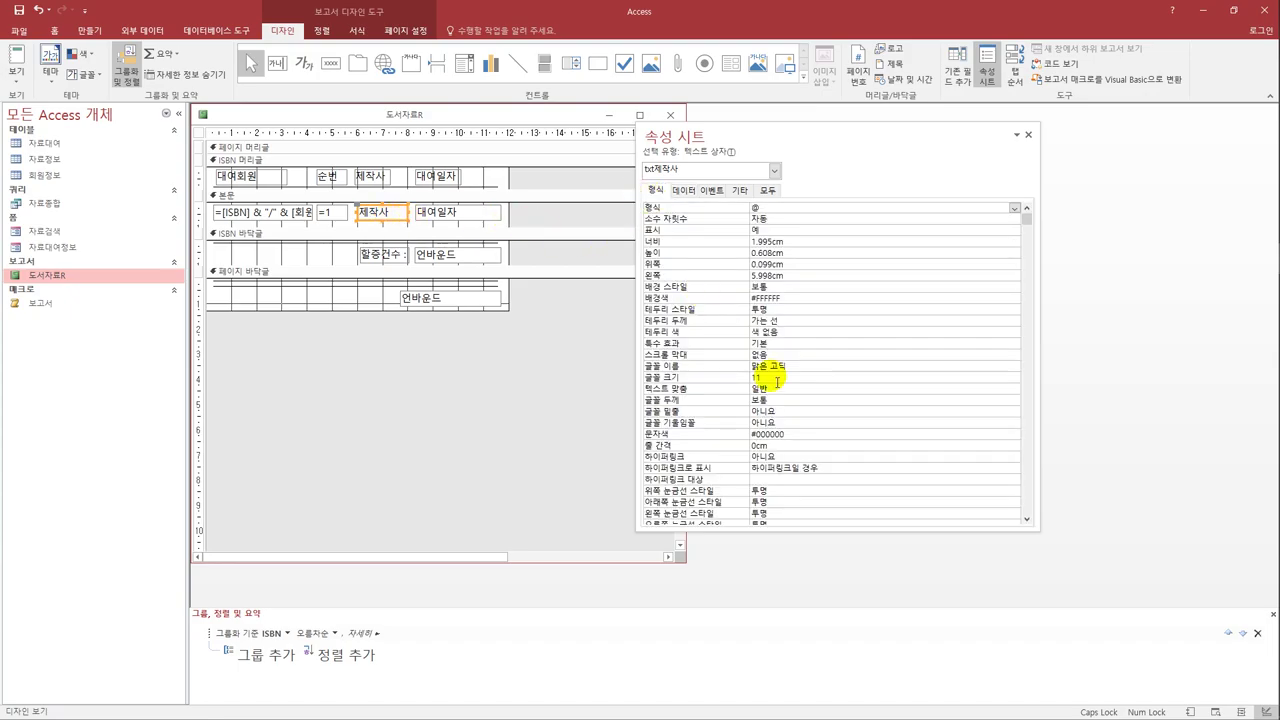
scroll(816, 415, "down", 5)
scroll(816, 415, "down", 5)
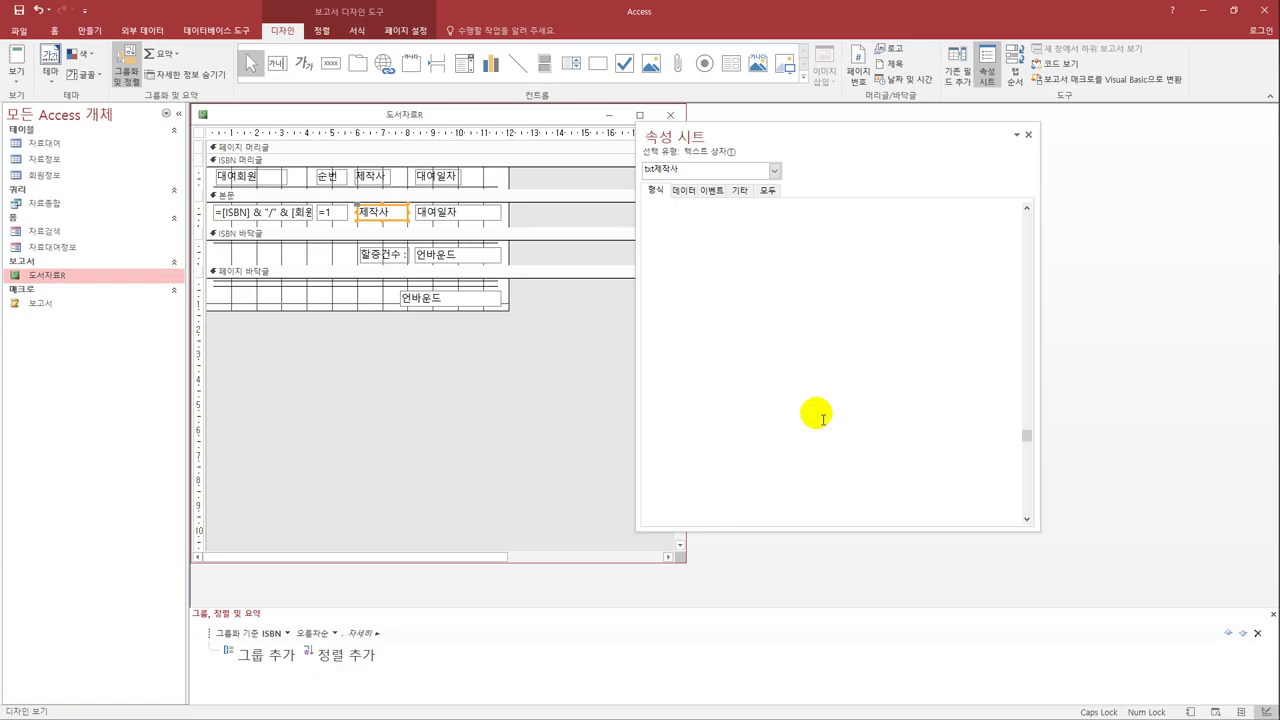
left_click(794, 446)
double_click(794, 451)
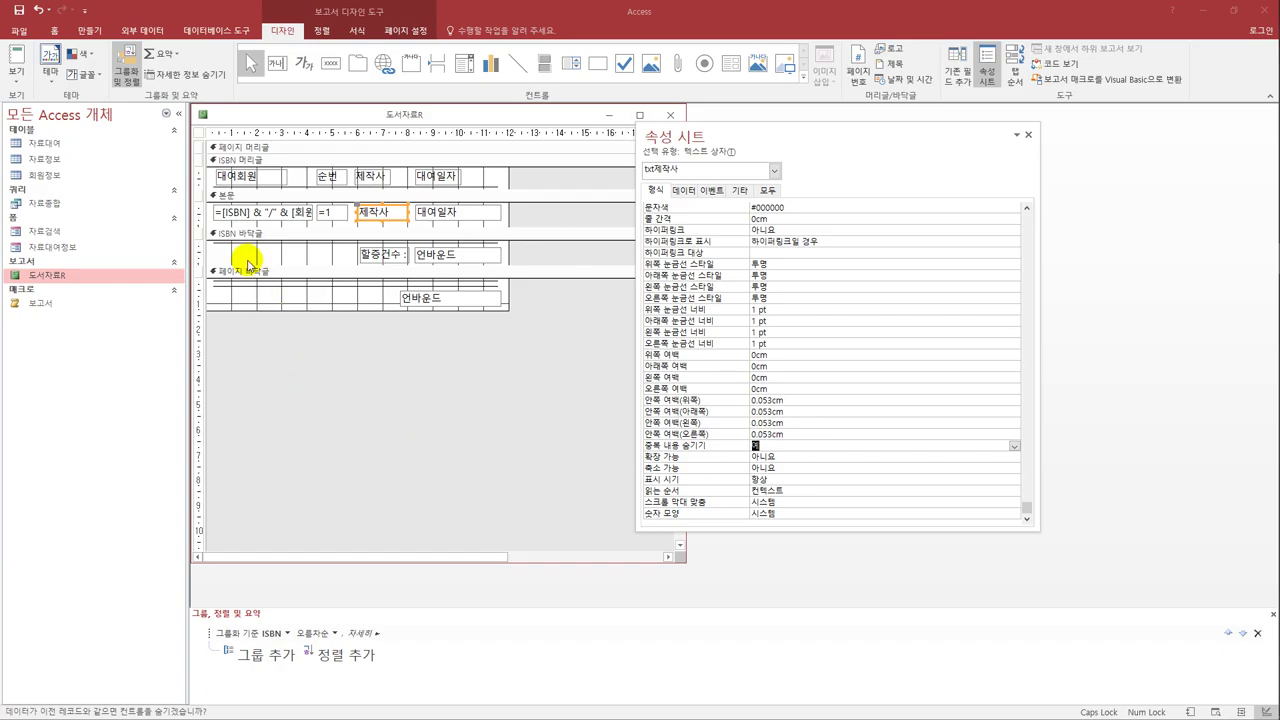
- Set the control source of txt할증건수 in the ISBN footer to =SUM(IIF([대여일자]<=#2015-3-1#,1,0))
left_click(426, 262)
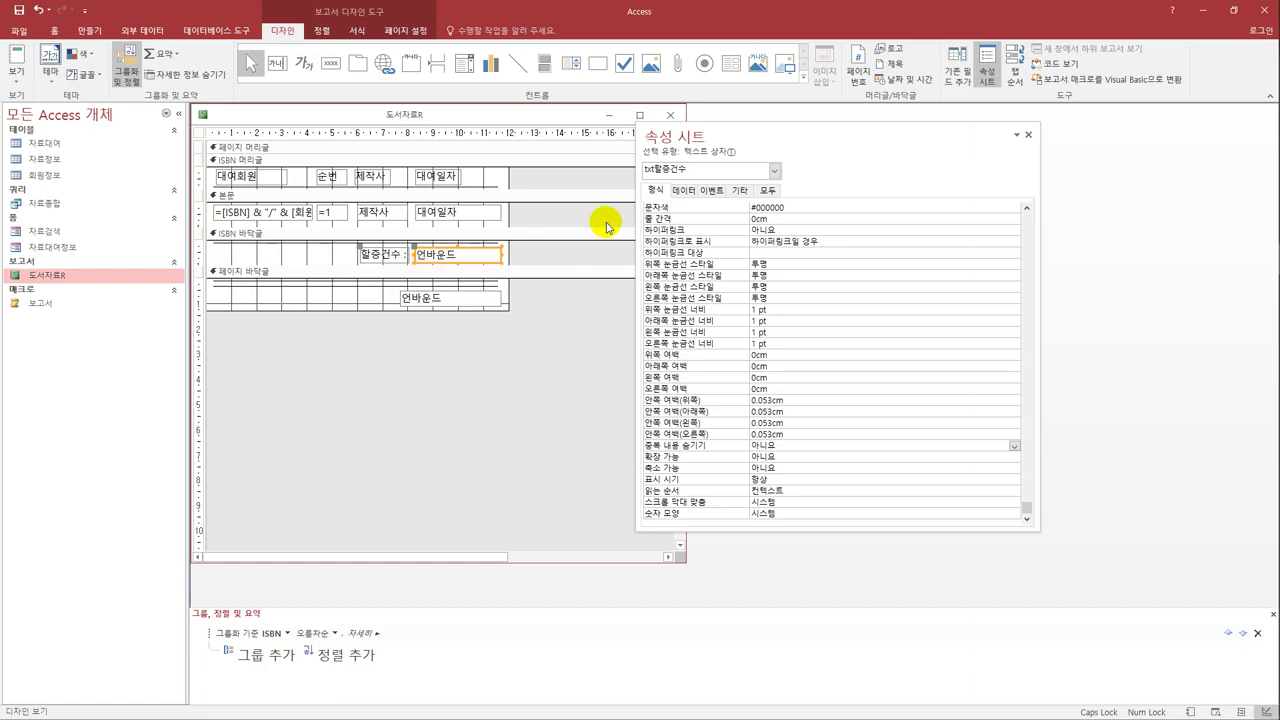
left_click(683, 190)
left_click(815, 208)
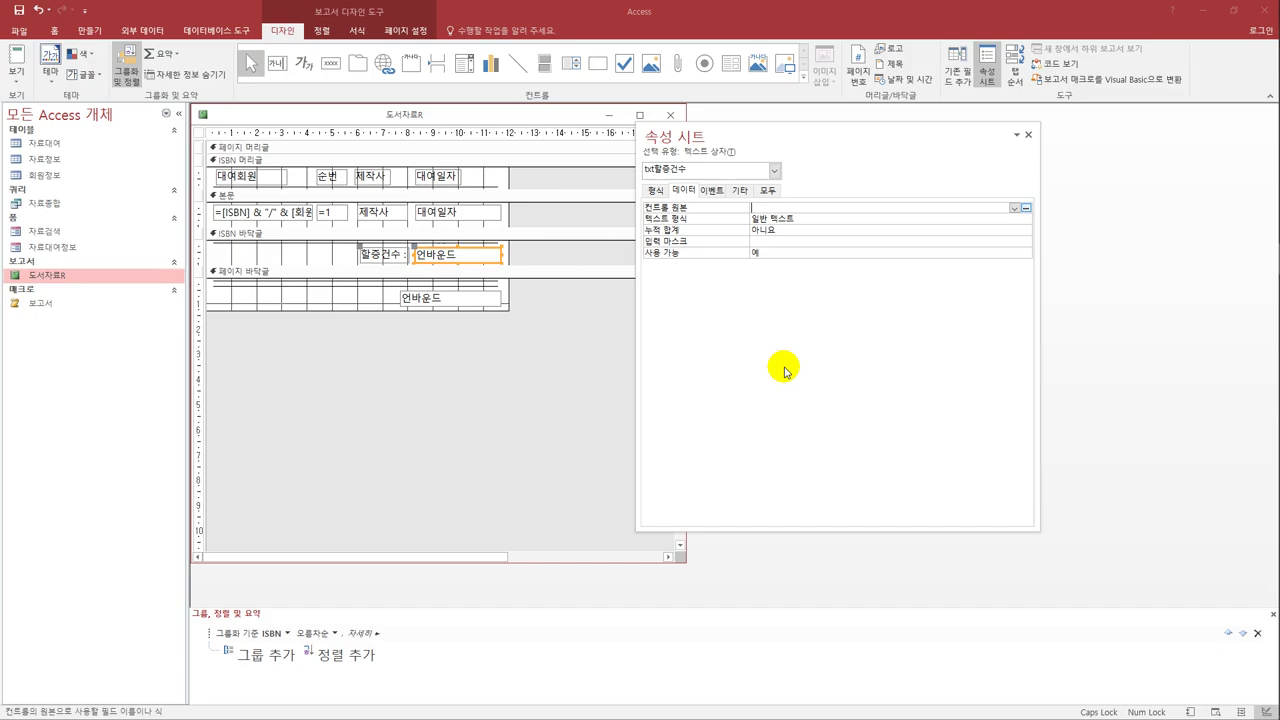
type("=SUM(")
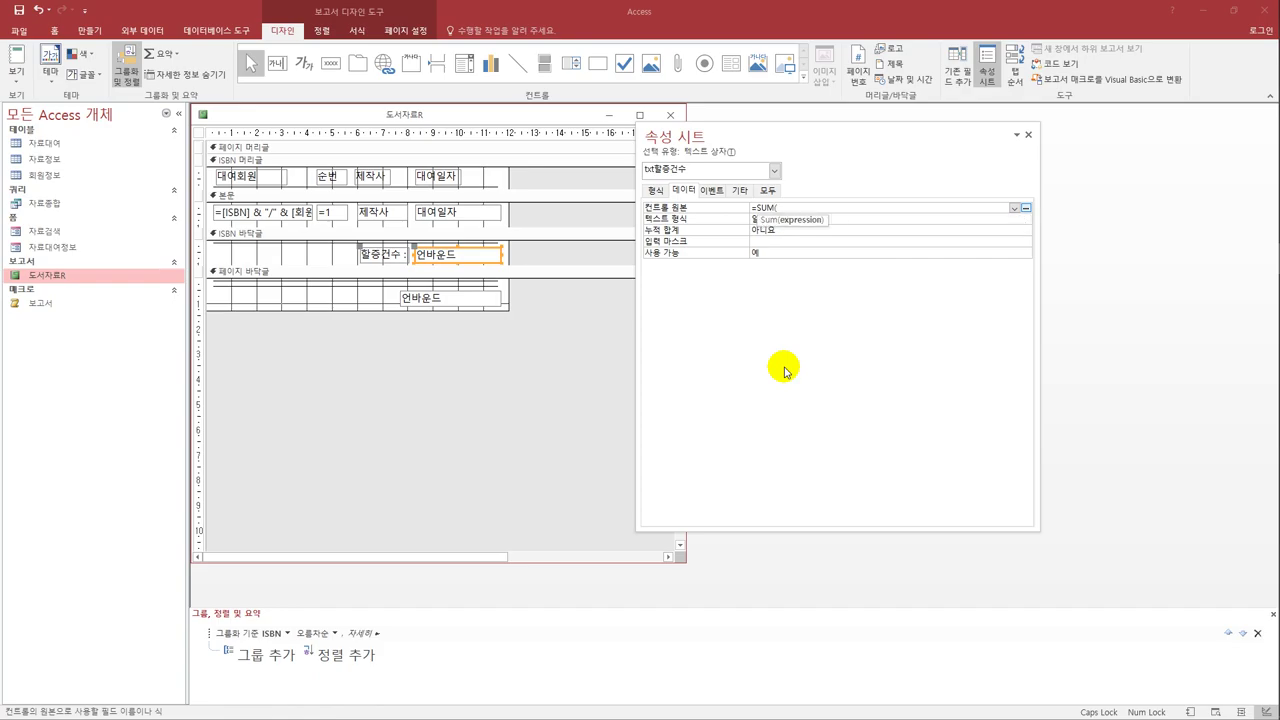
type("IIF(")
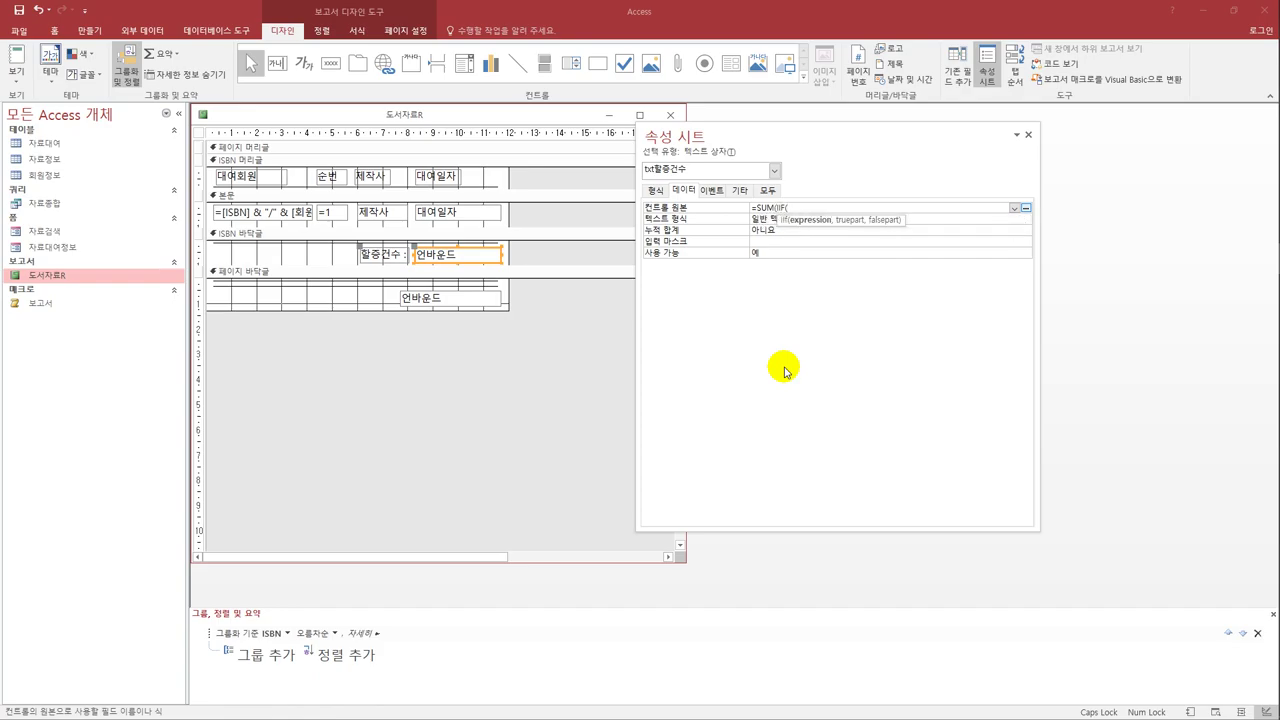
type("[대여일자]<")
type("=#2015-3-1#,")
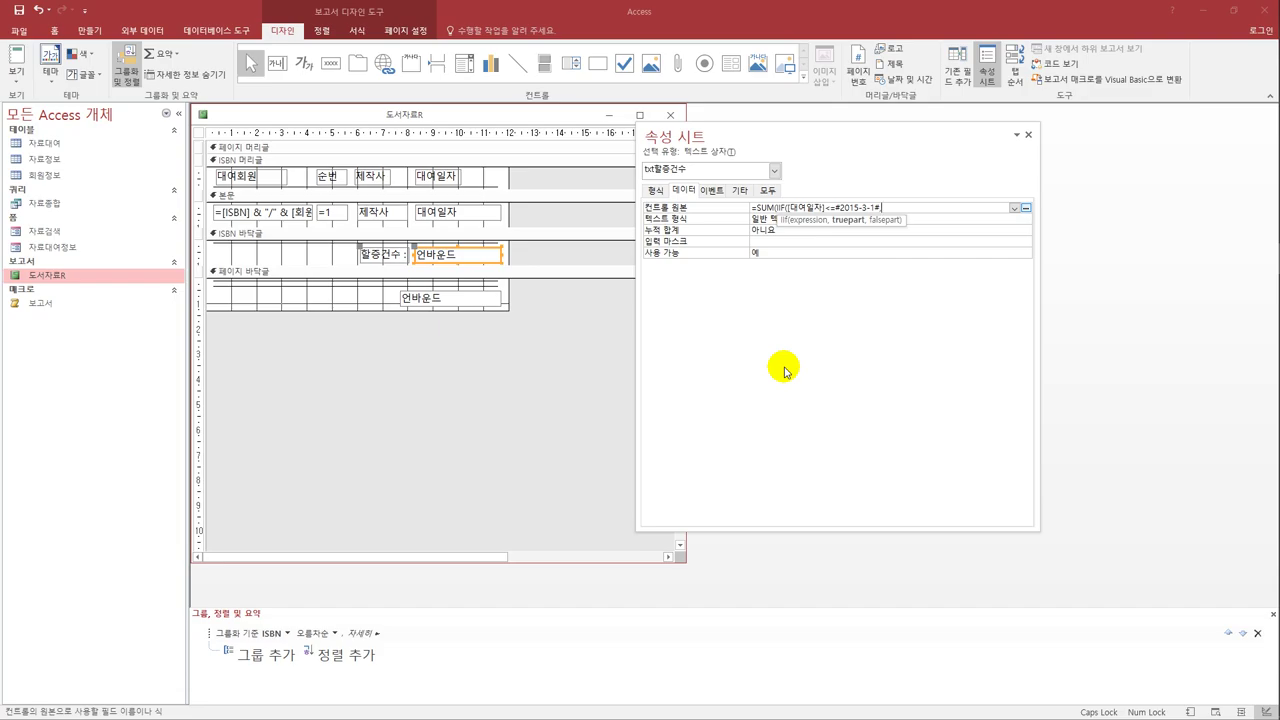
type("1,0")
type(")")
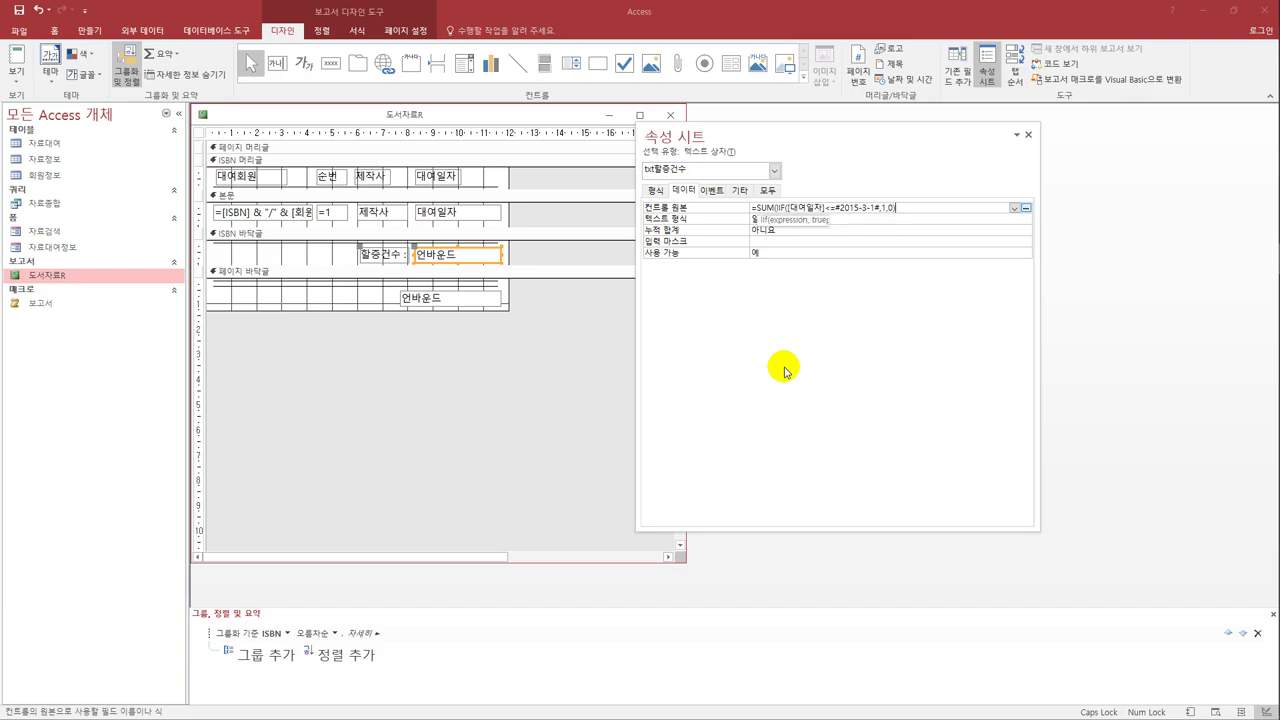
type(")")
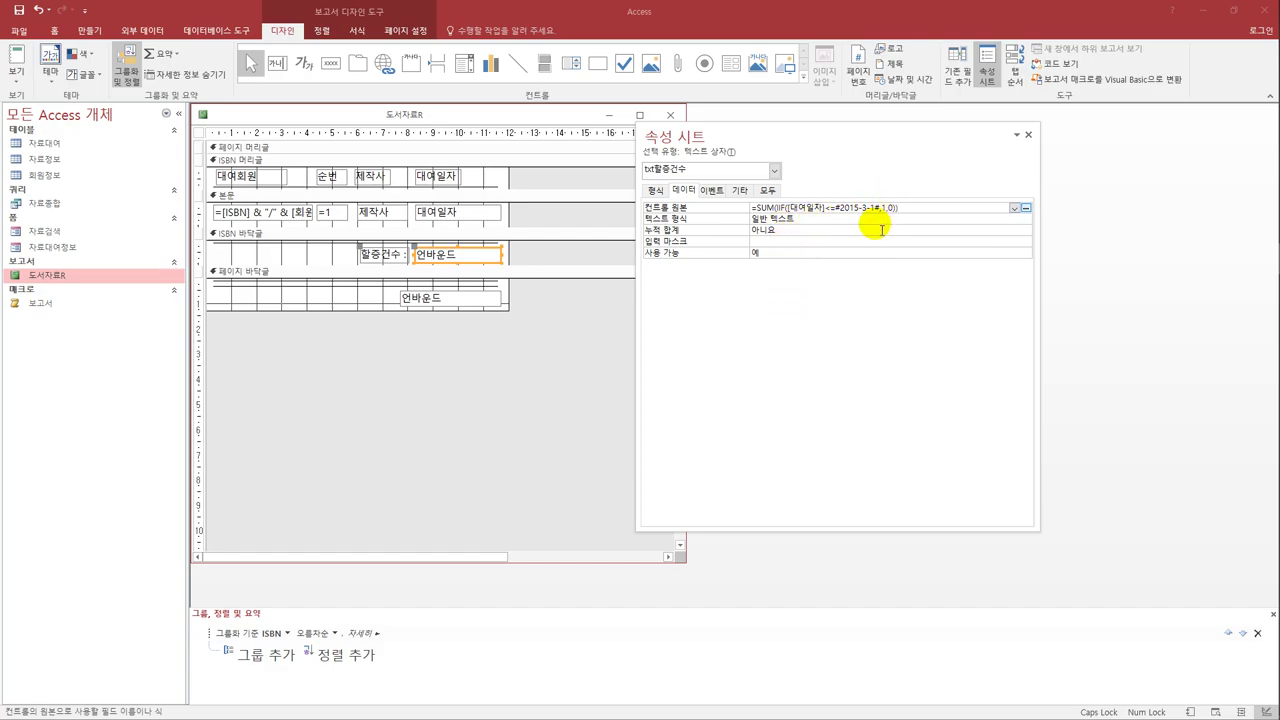
key("Return")
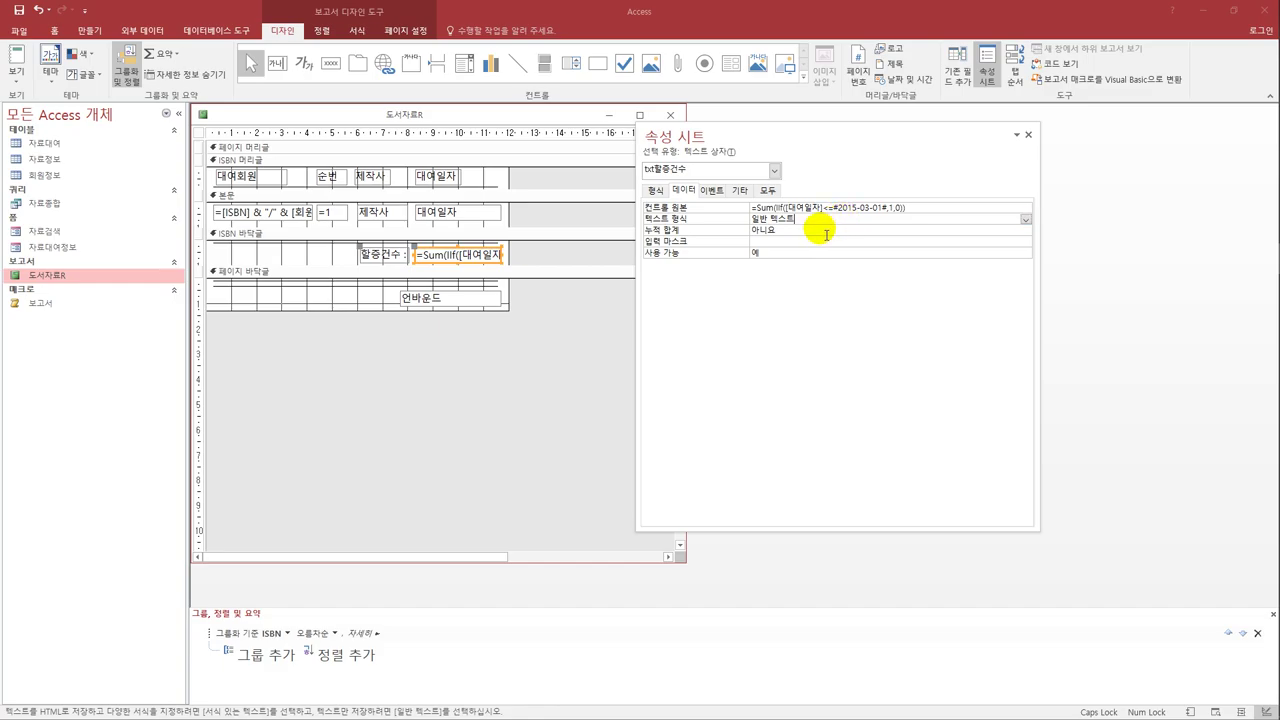
- Replace the Sum function with COUNT in the control source expression of txt할증건수
left_click(756, 208)
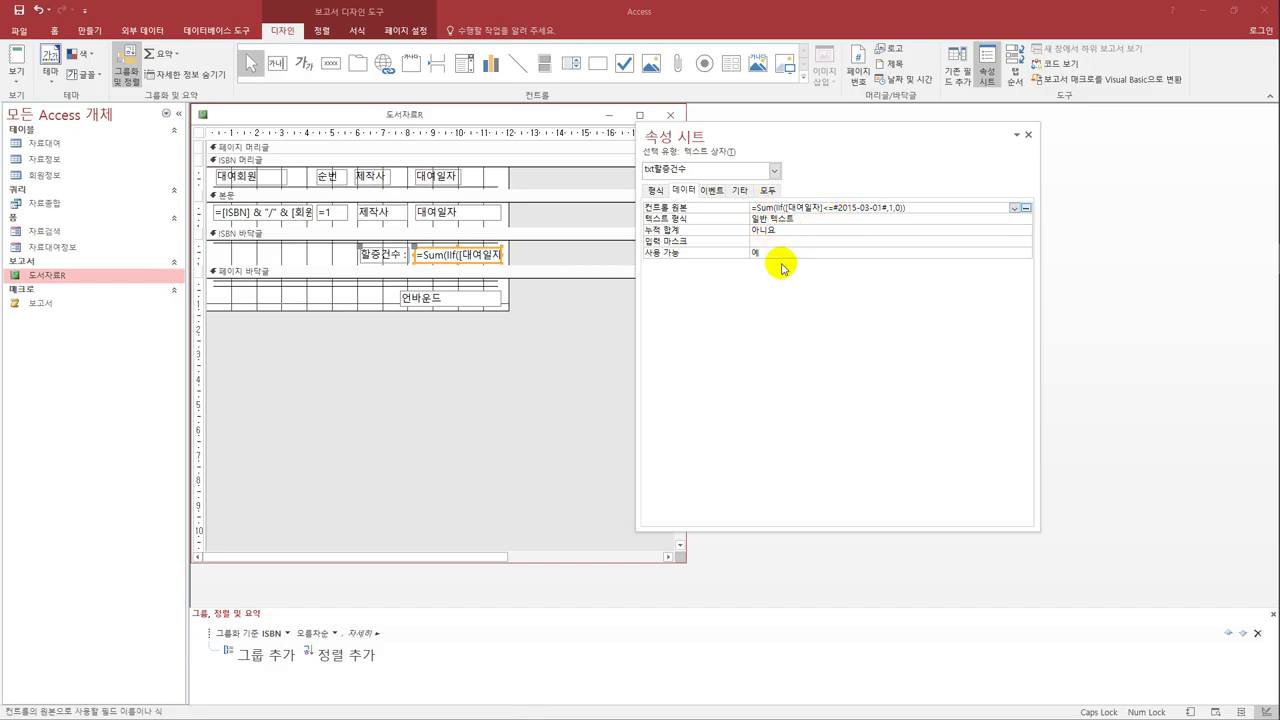
key("Right")
key("Delete")
type("COUNT")
key("Delete")
key("Delete")
type("(")
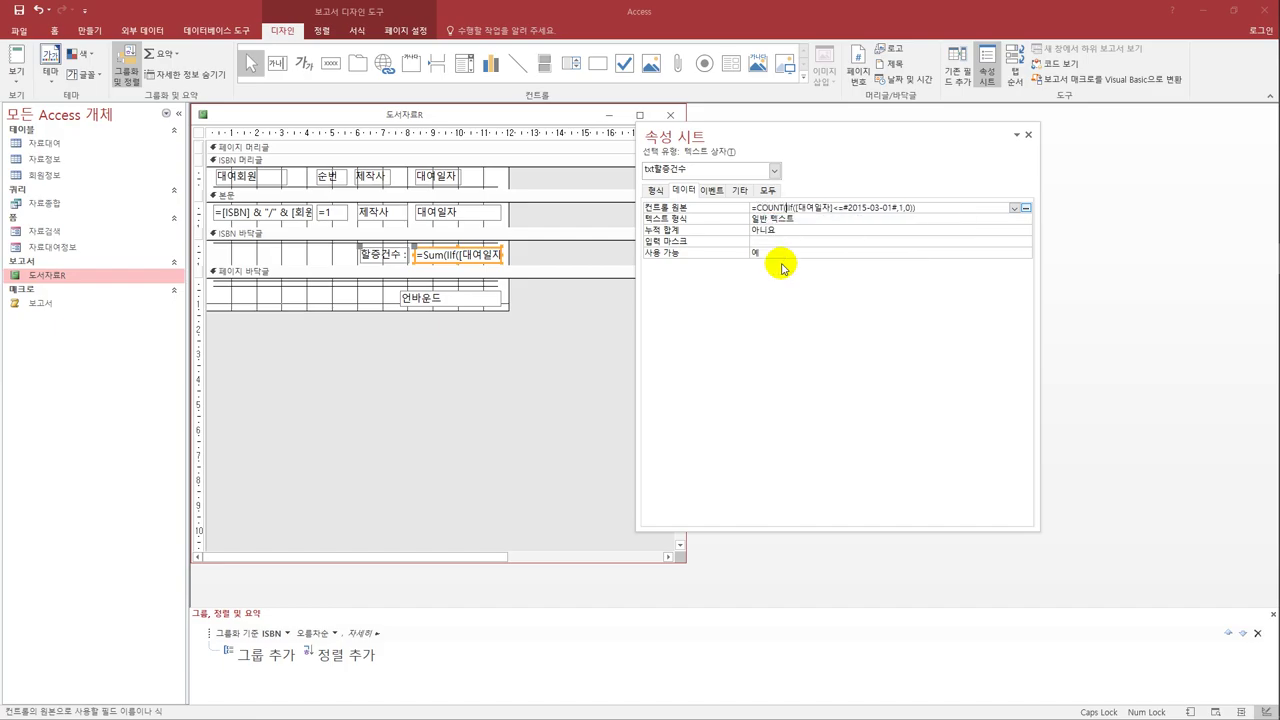
- Replace the 1,0 arguments with "*" so the txt할증건수 control source reads =Count(IIf([대여일자]<=#2015-03-01#,"*"))
left_click(905, 210)
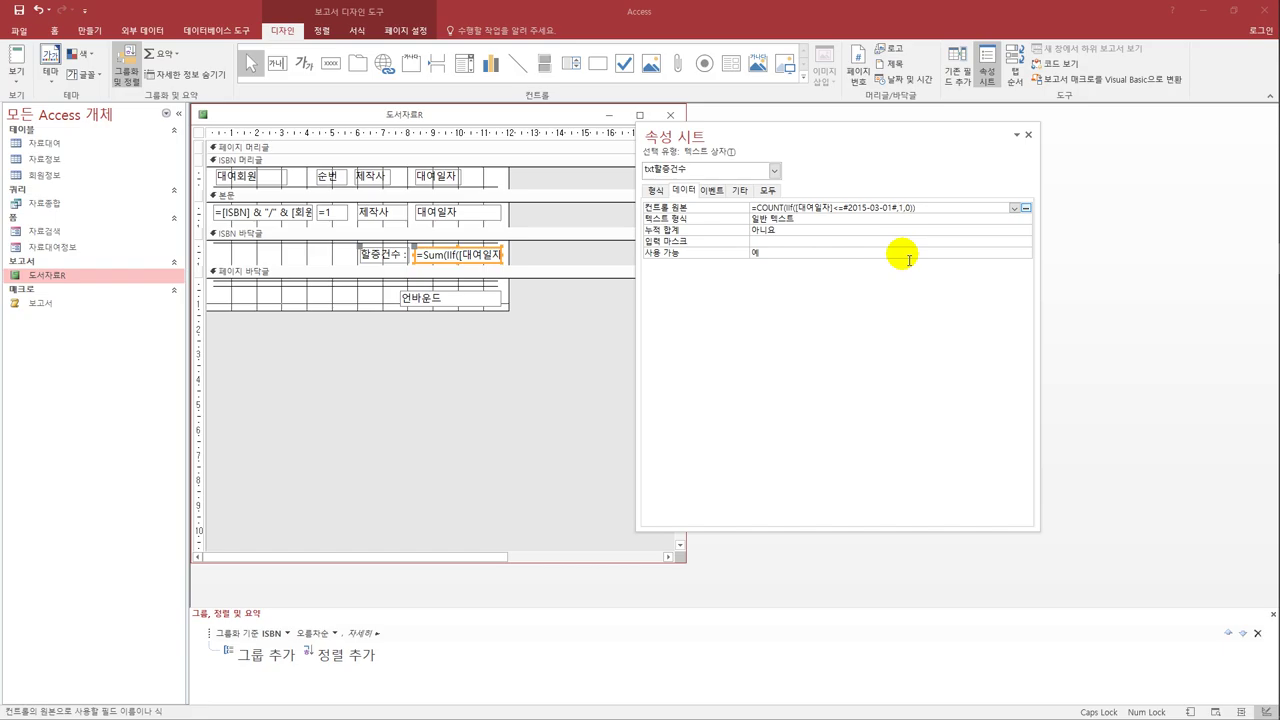
type("\"")
type("#")
key("BackSpace")
type("ㅓㅓ")
key("BackSpace")
key("Delete")
key("Delete")
key("Delete")
key("Return")
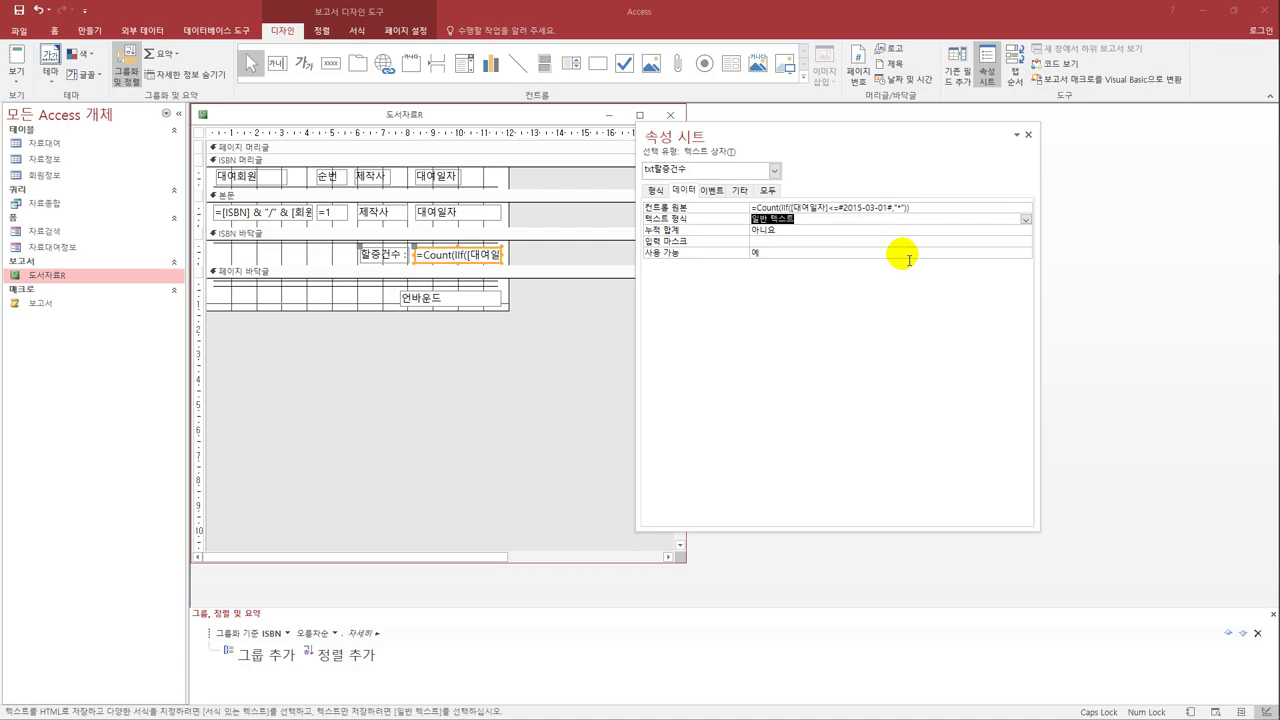
left_click(906, 256)
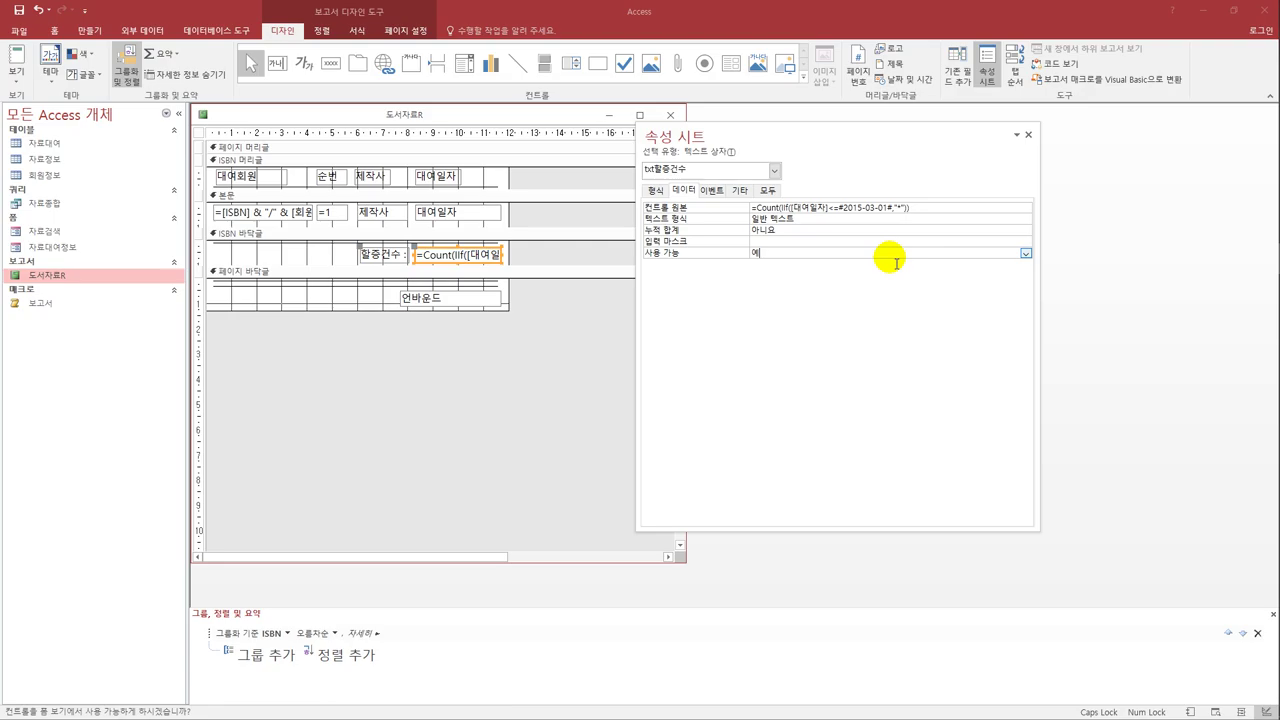
- Set the control source of the txt페이지 text box in the page footer to =[Page] & " / " & [Pages]
left_click(437, 306)
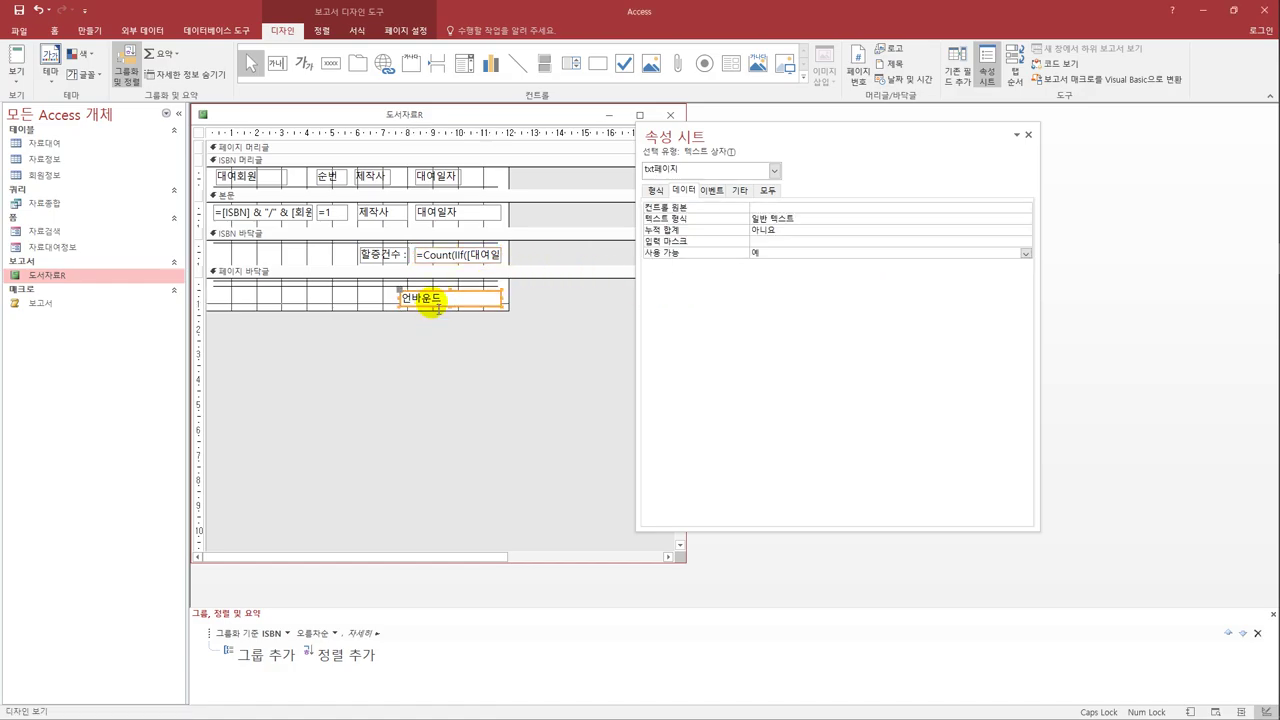
left_click(767, 208)
type("=")
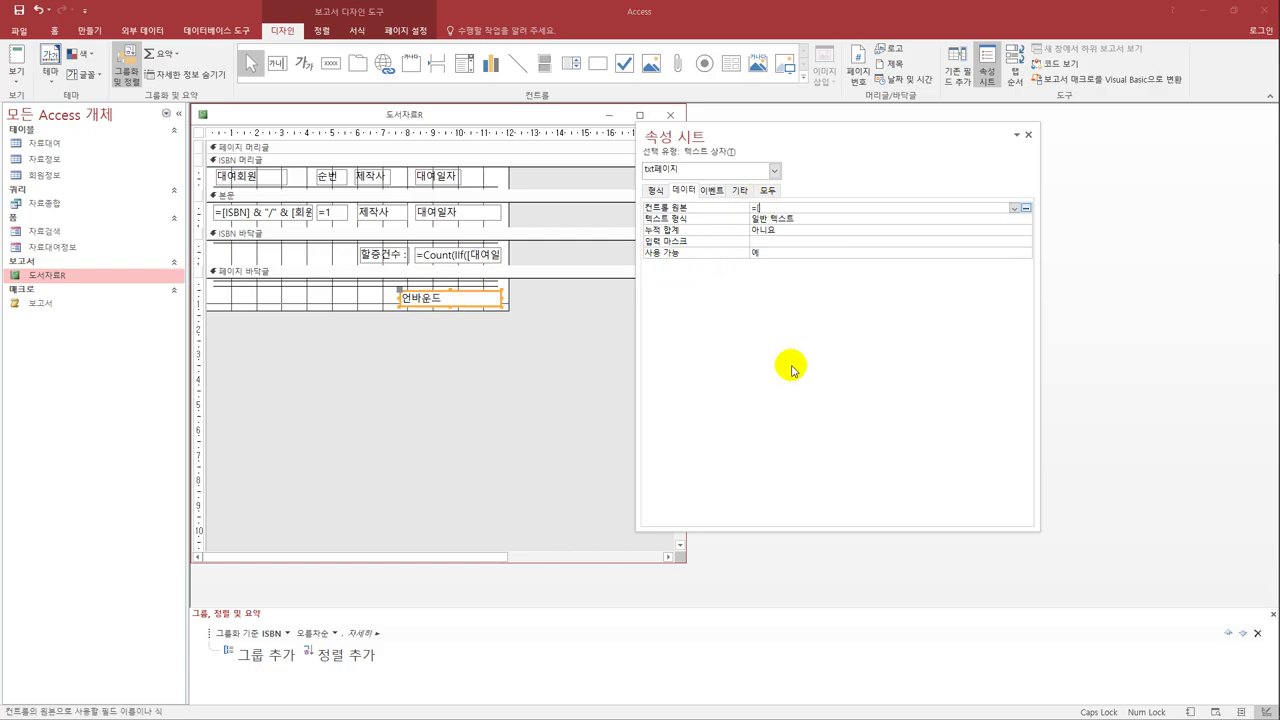
type("PAGE")
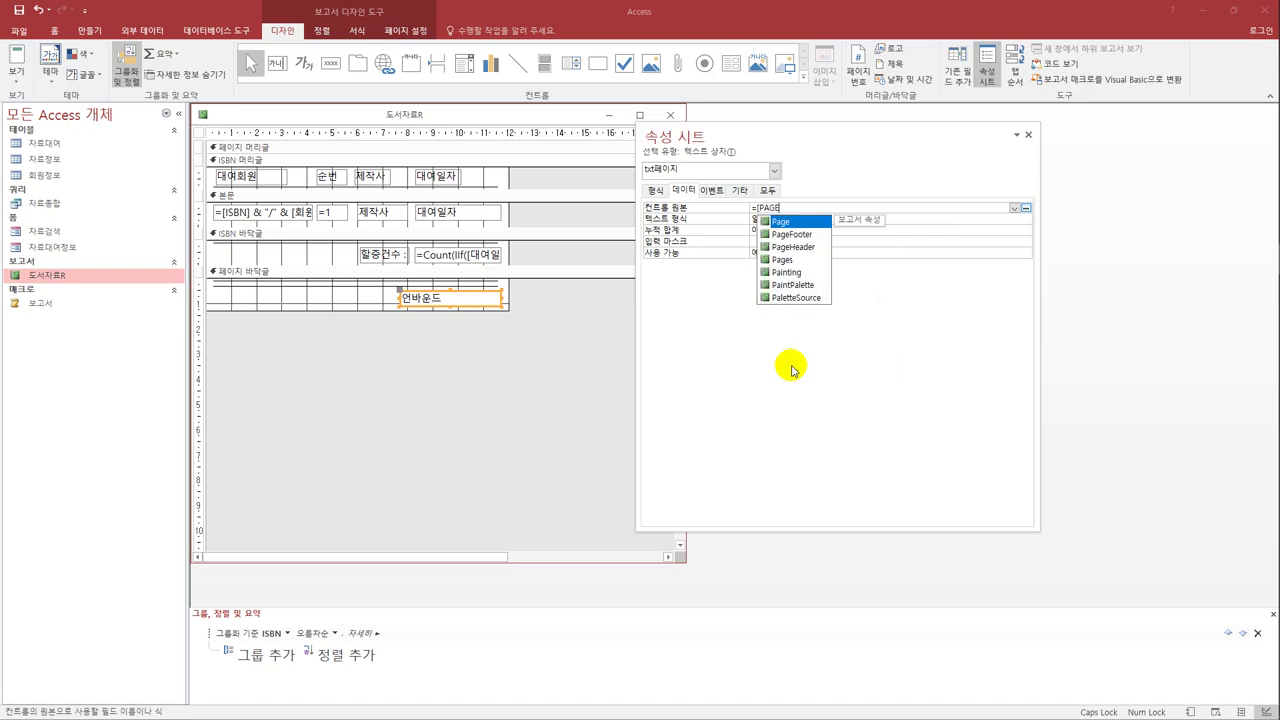
type(" & ")
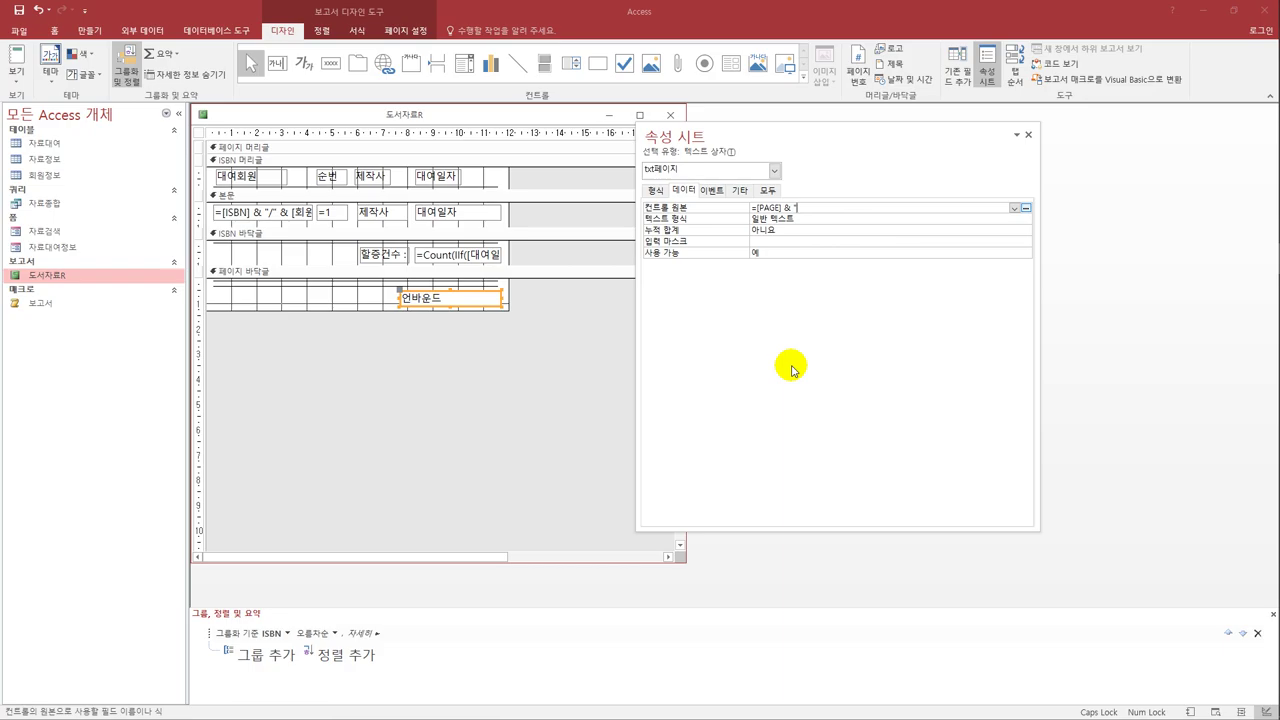
type("\" / \" & [Page")
key("BackSpace")
key("BackSpace")
key("BackSpace")
key("BackSpace")
key("BackSpace")
type("Pages]")
key("Return")
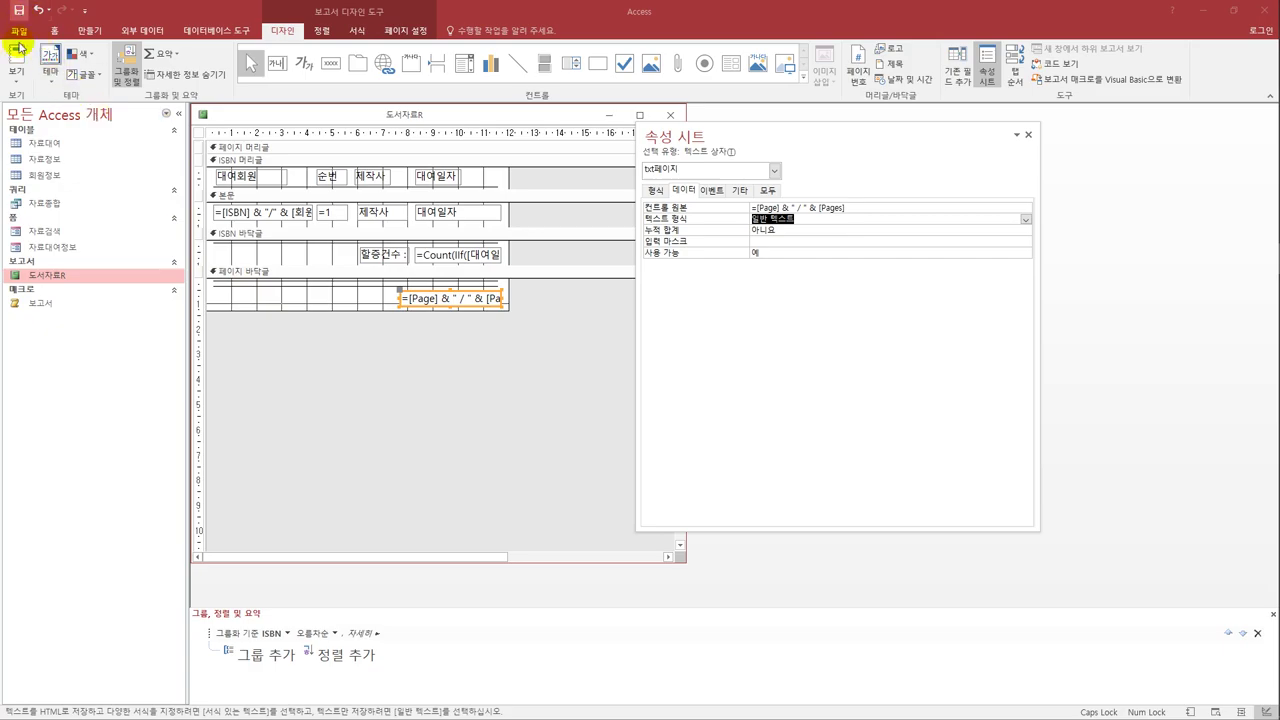
- Show the 도서자료R report in print preview and check the member column, group numbering, publisher column and 할증건수 values
left_click(16, 80)
left_click(30, 131)
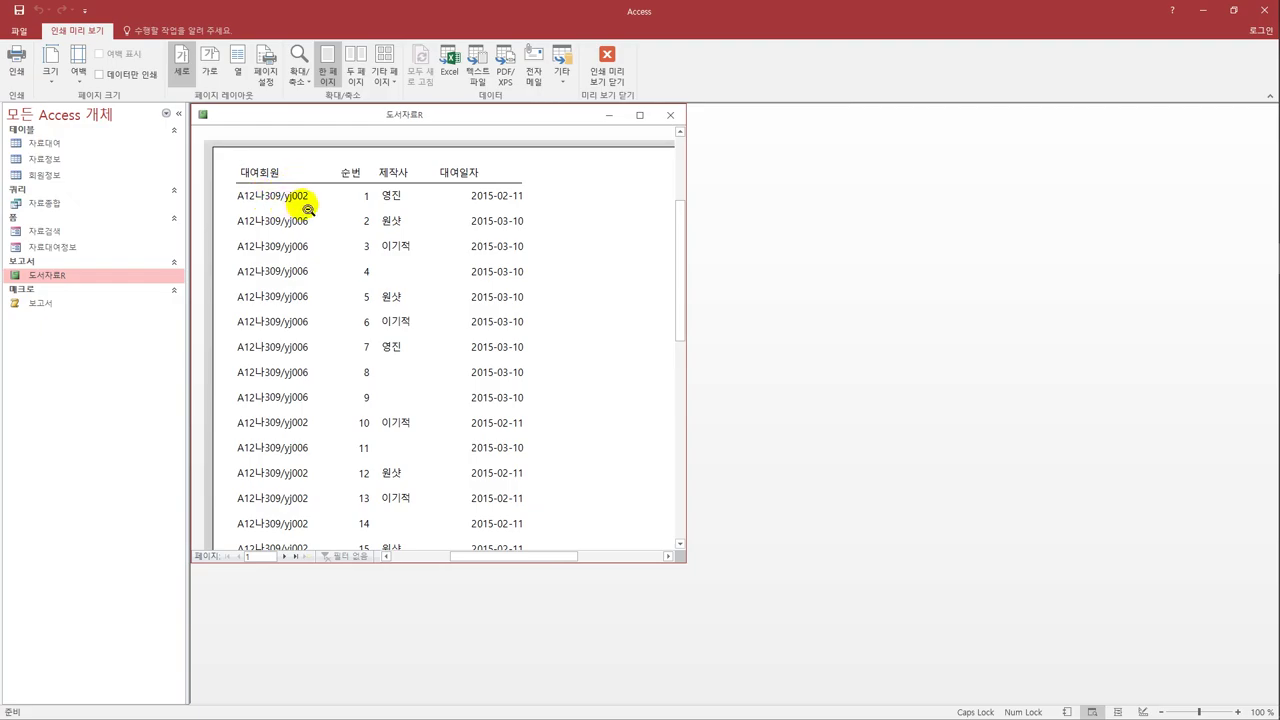
scroll(387, 398, "down", 1)
scroll(387, 398, "down", 5)
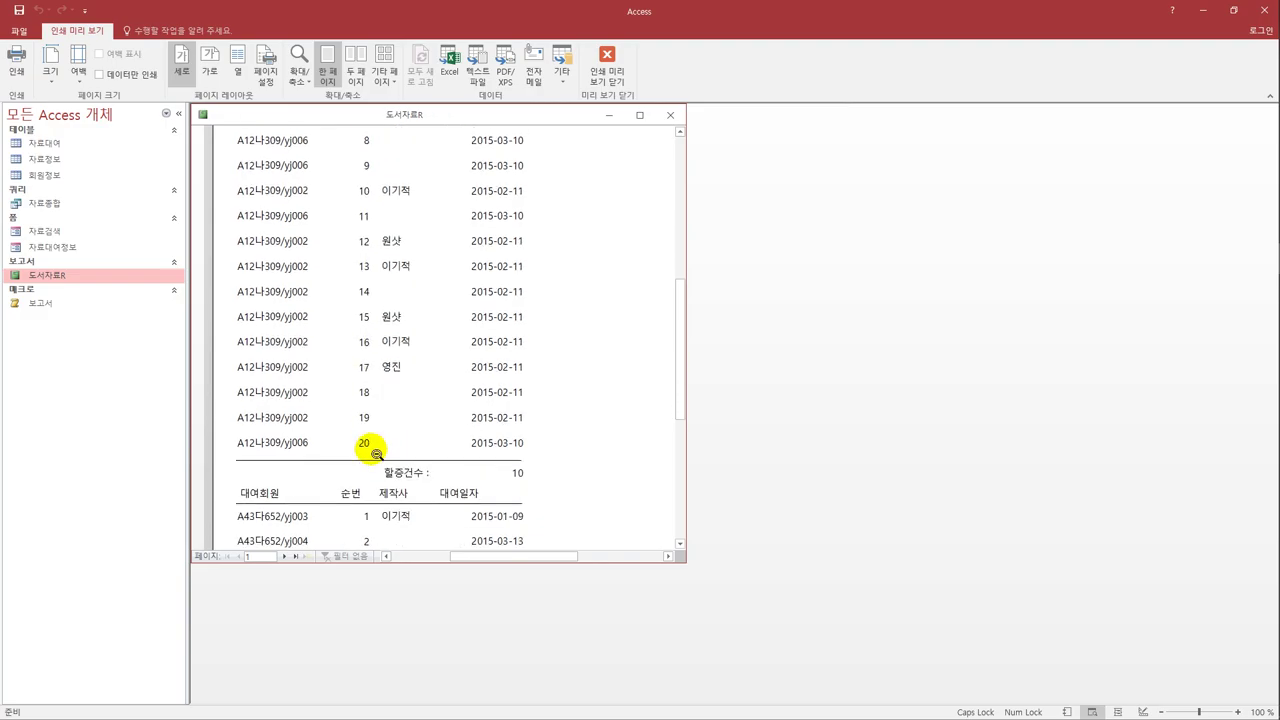
scroll(375, 452, "down", 3)
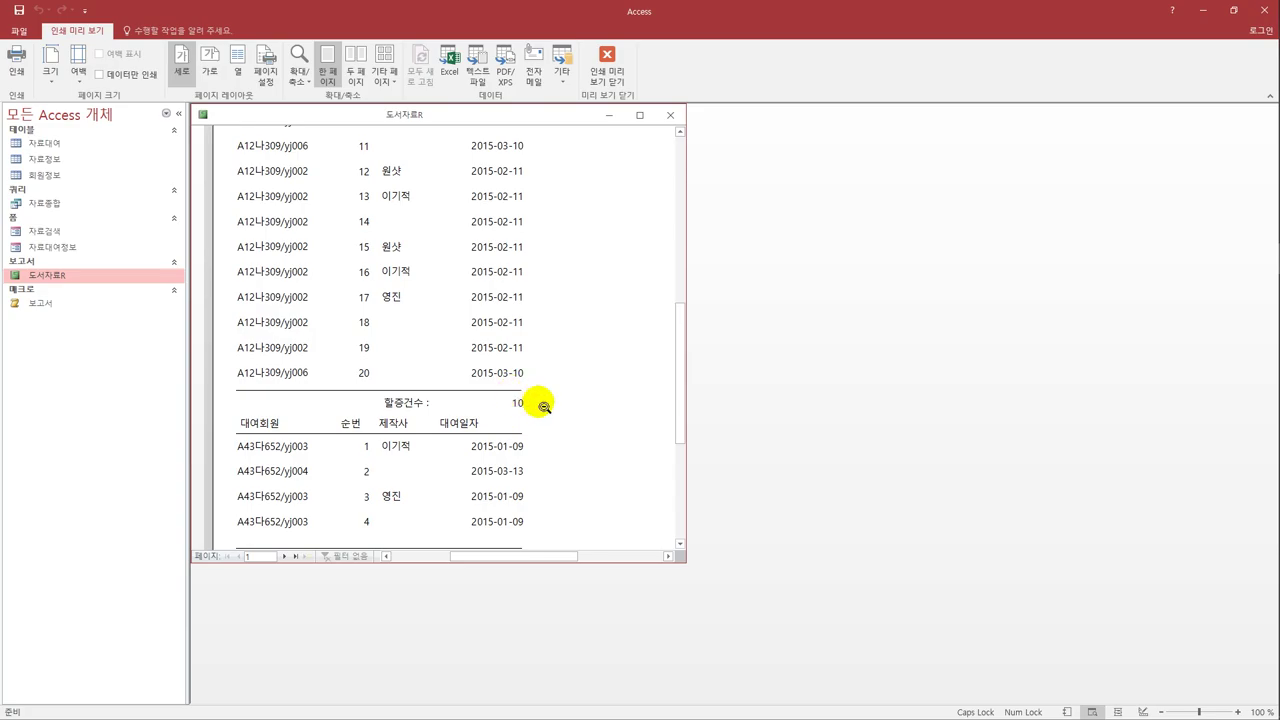
- Check the page number in the 도서자료R preview's page footer, and close the preview and the report
scroll(534, 424, "down", 3)
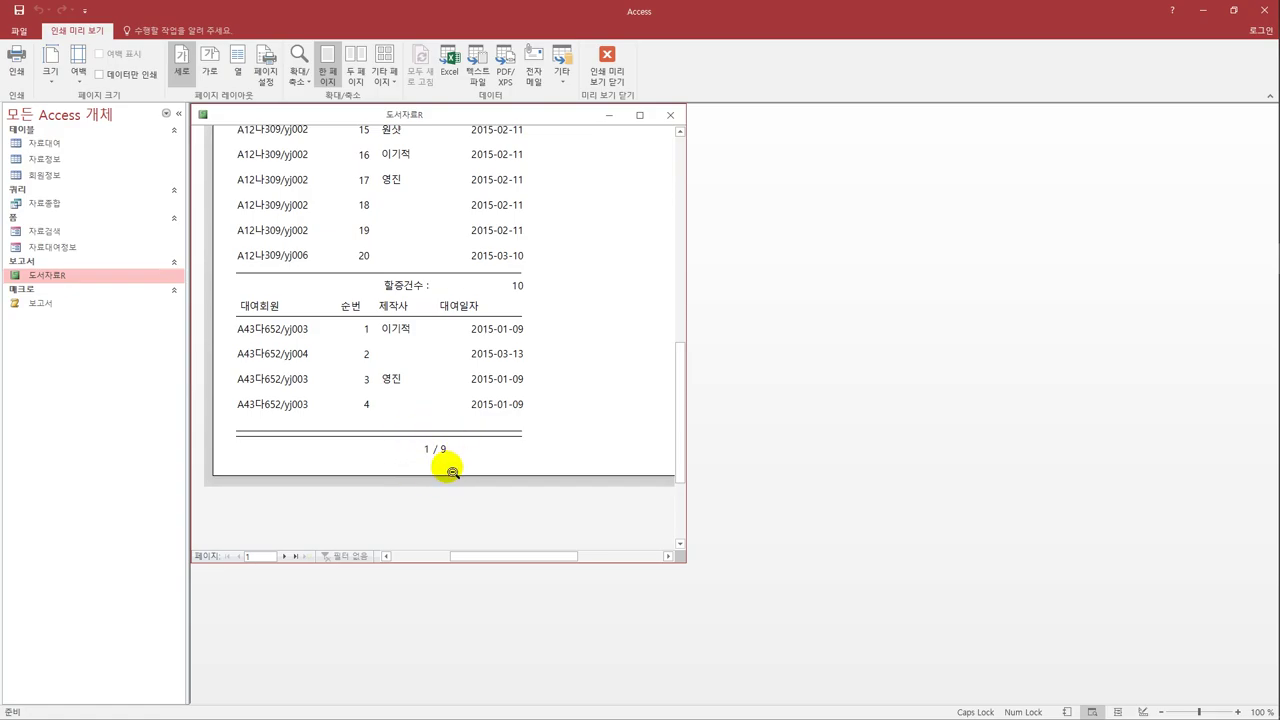
left_click(600, 82)
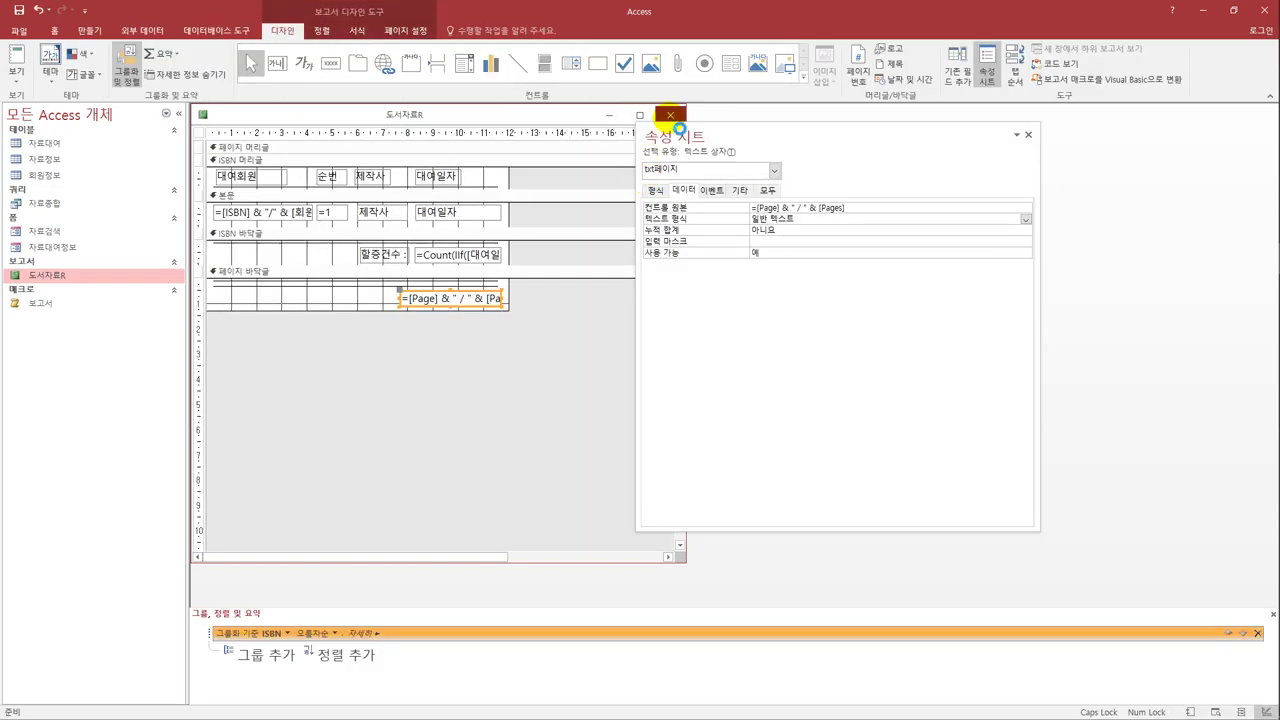
left_click(670, 117)
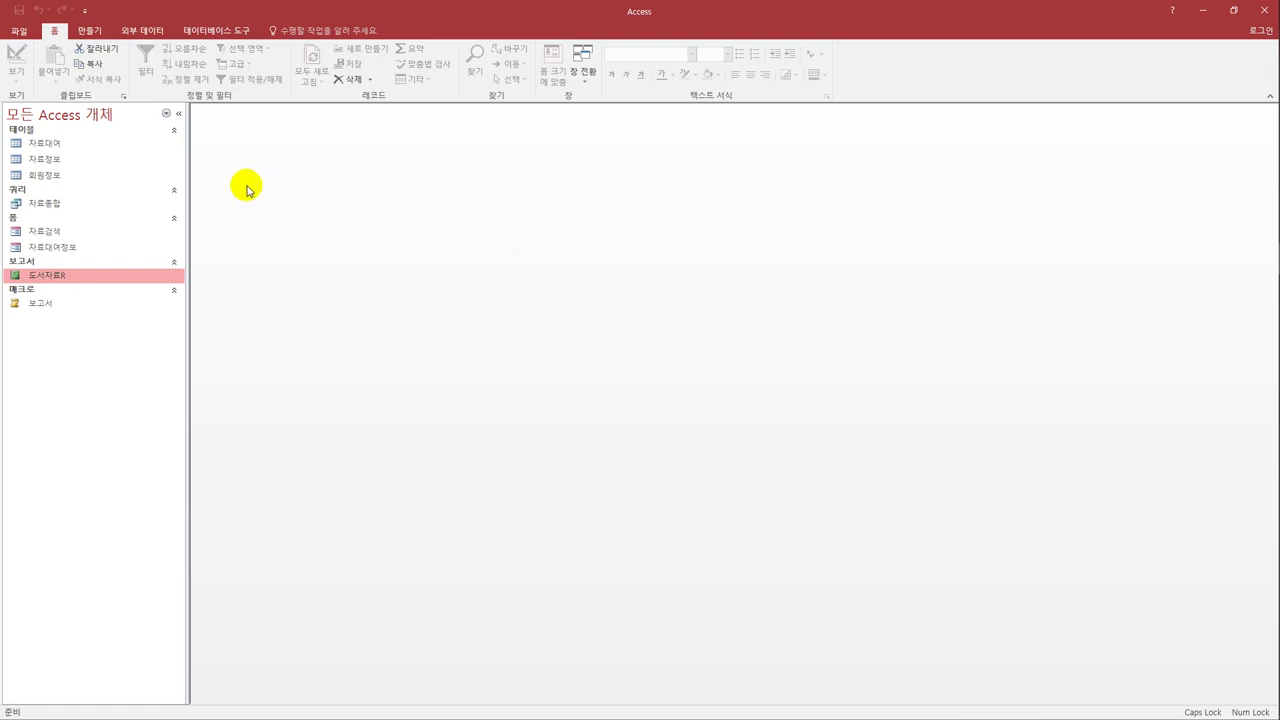
- Open the 자료검색 form in Design view
left_click(122, 232)
right_click(64, 232)
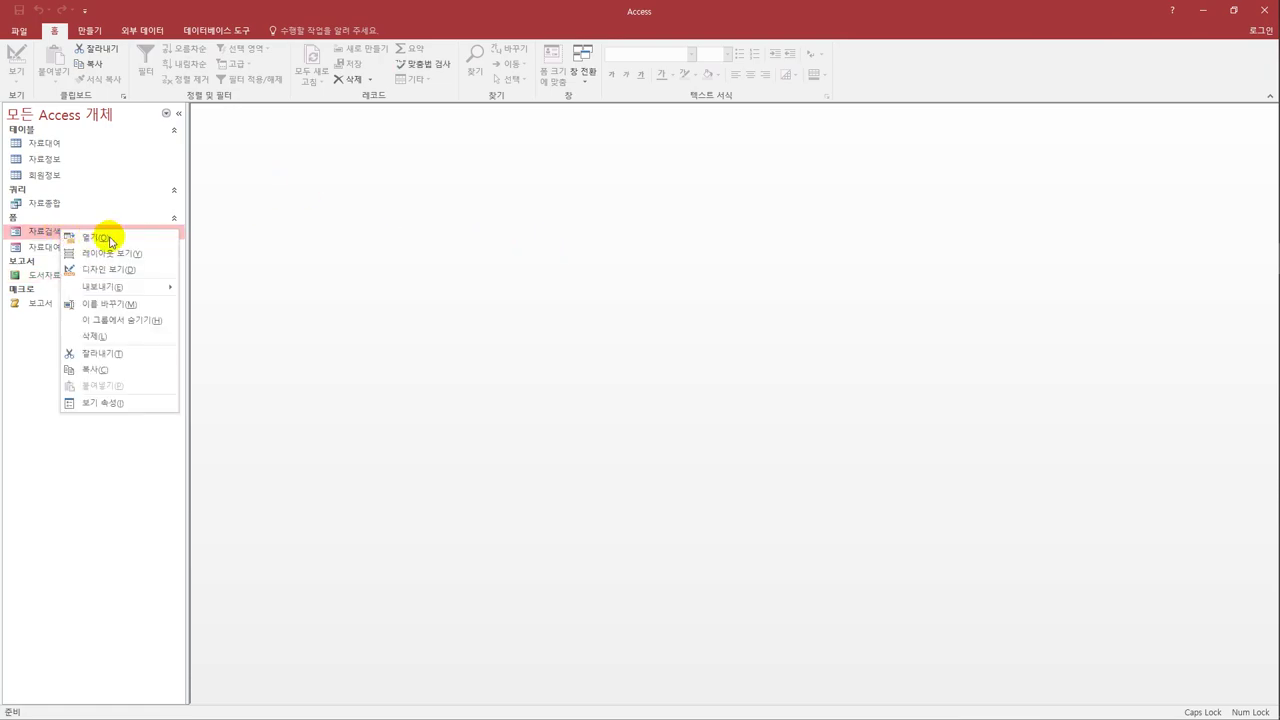
left_click(145, 270)
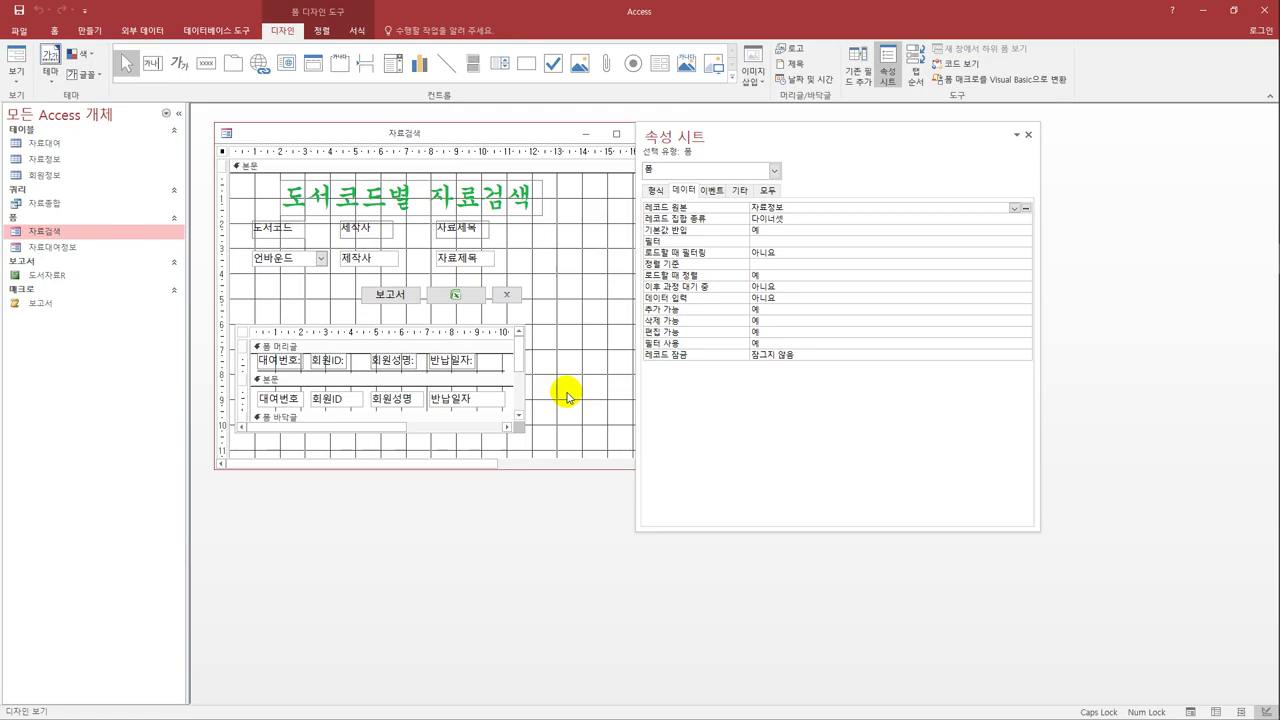
- Create an event procedure for the On Click event of the cmd닫기 button and open its code
left_click(507, 306)
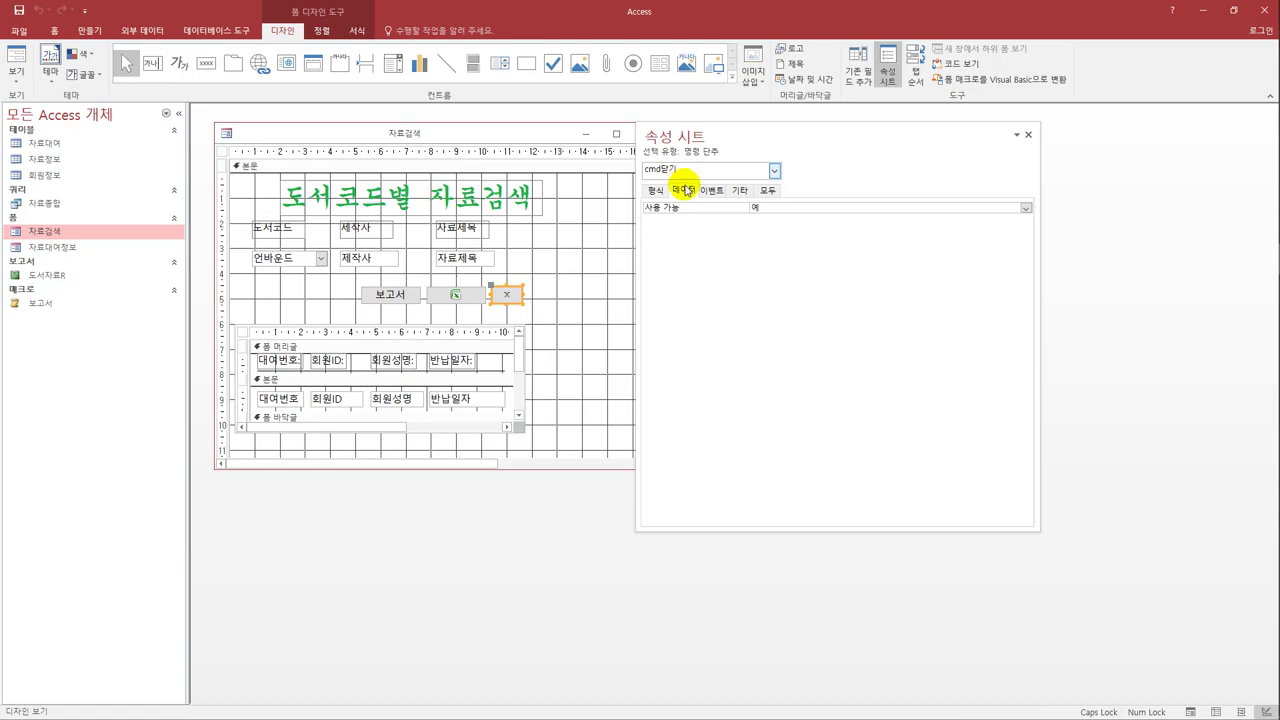
left_click(711, 191)
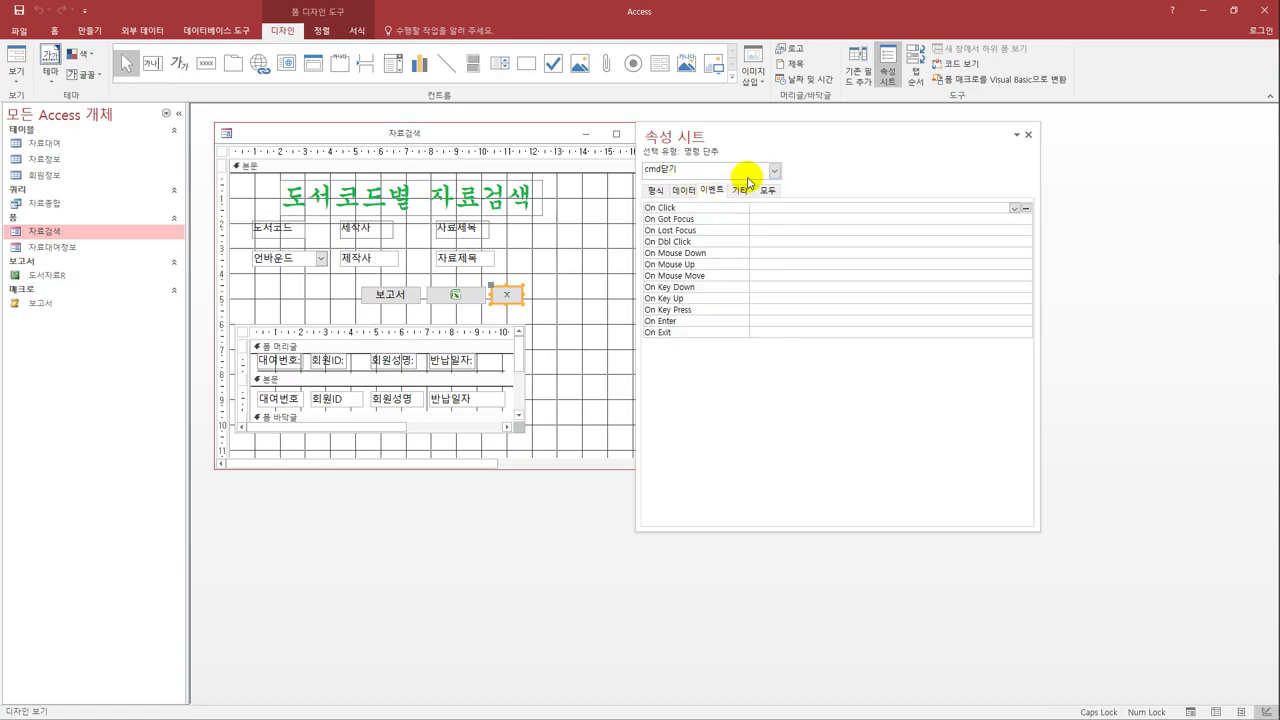
left_click(806, 212)
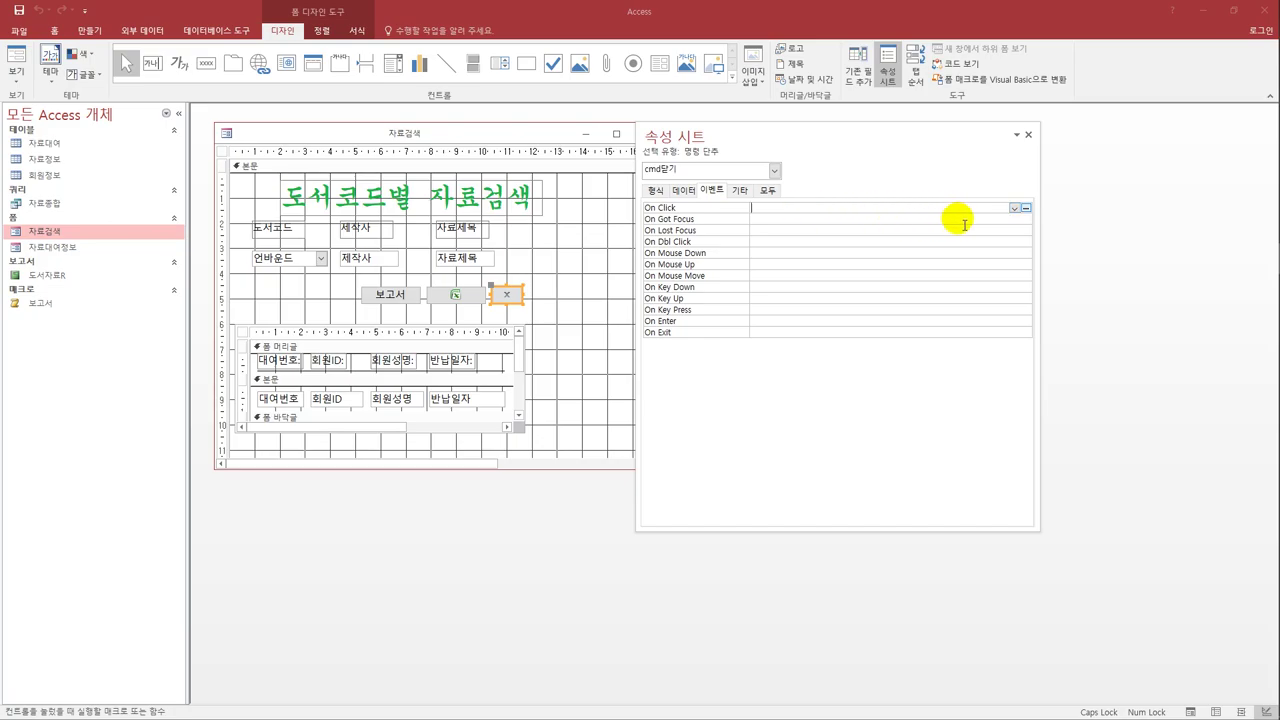
left_click(1014, 208)
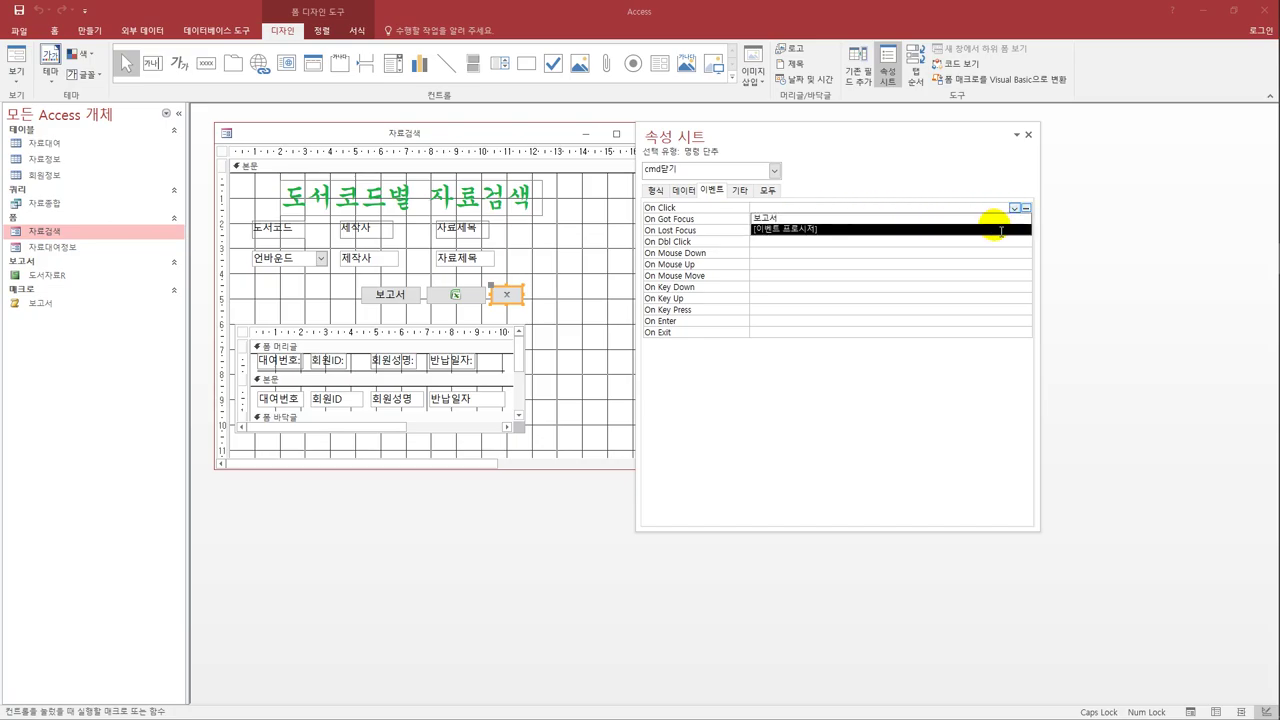
left_click(1000, 229)
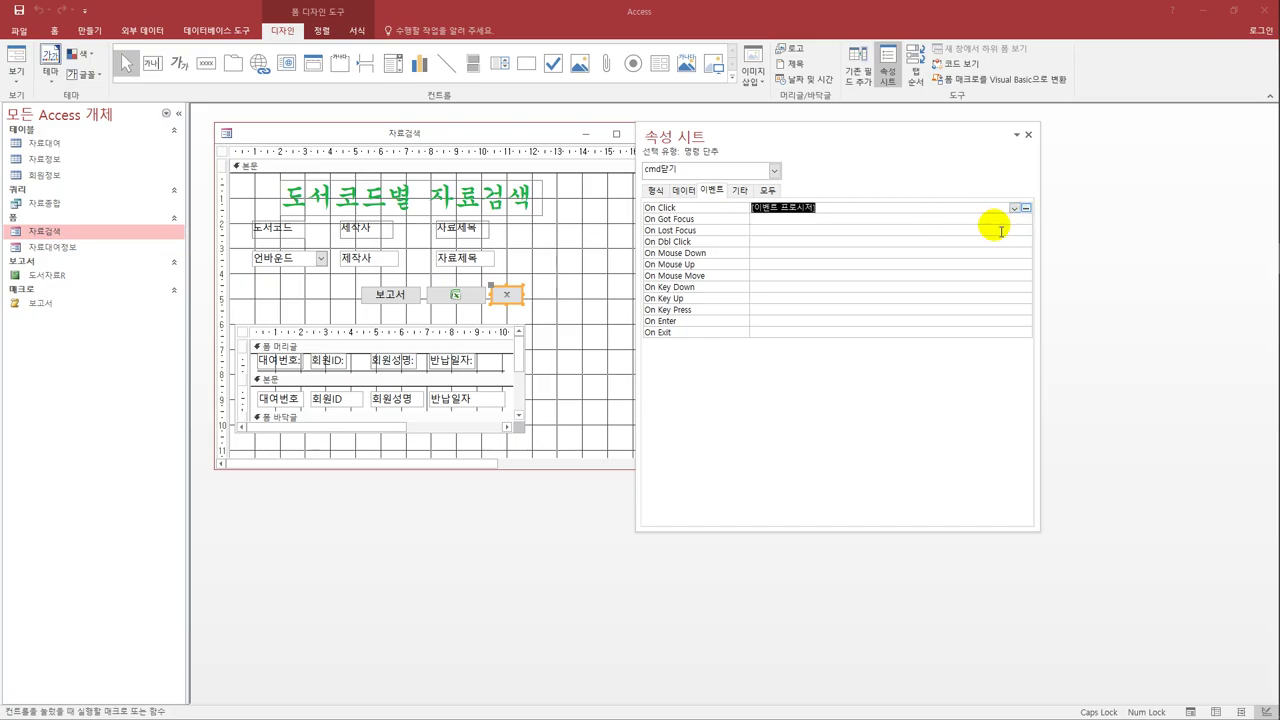
left_click(1025, 208)
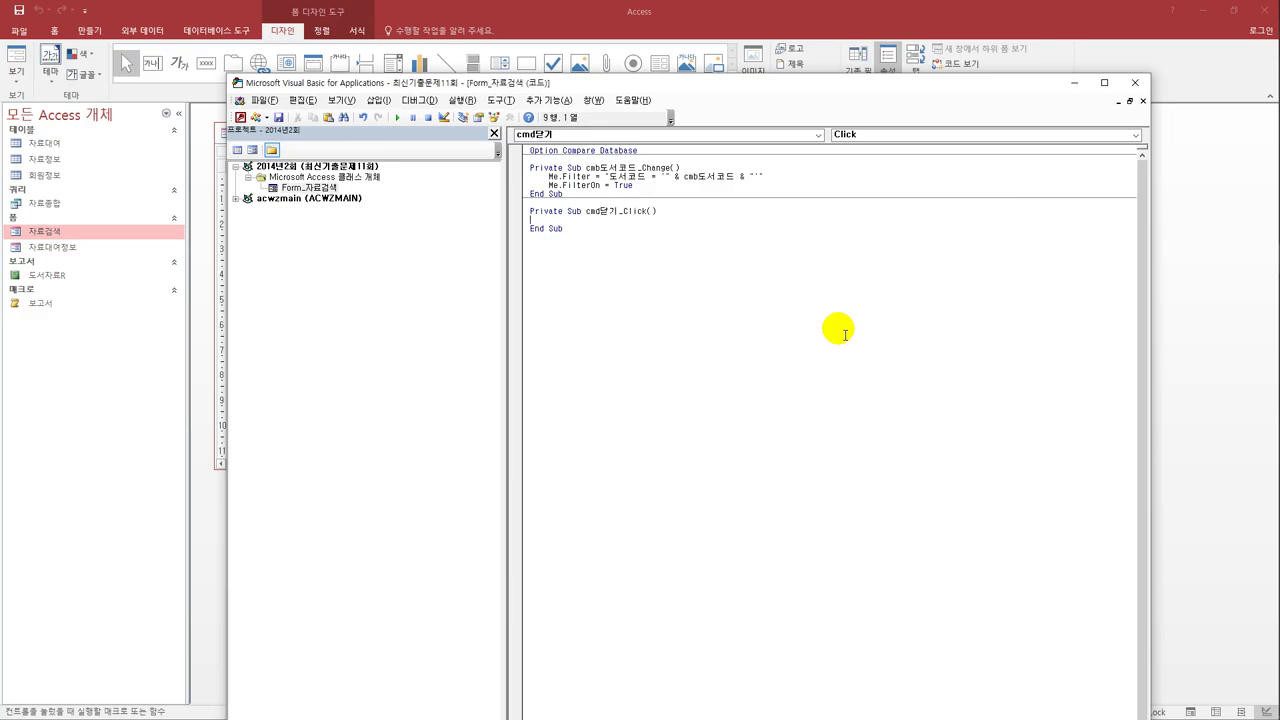
- In the cmd닫기_Click procedure, begin assigning to a the result of a MsgBox with the prompt "폼을 닫겠습니까?"
key("Tab")
type("ㅅ")
type("a =")
type(" msg")
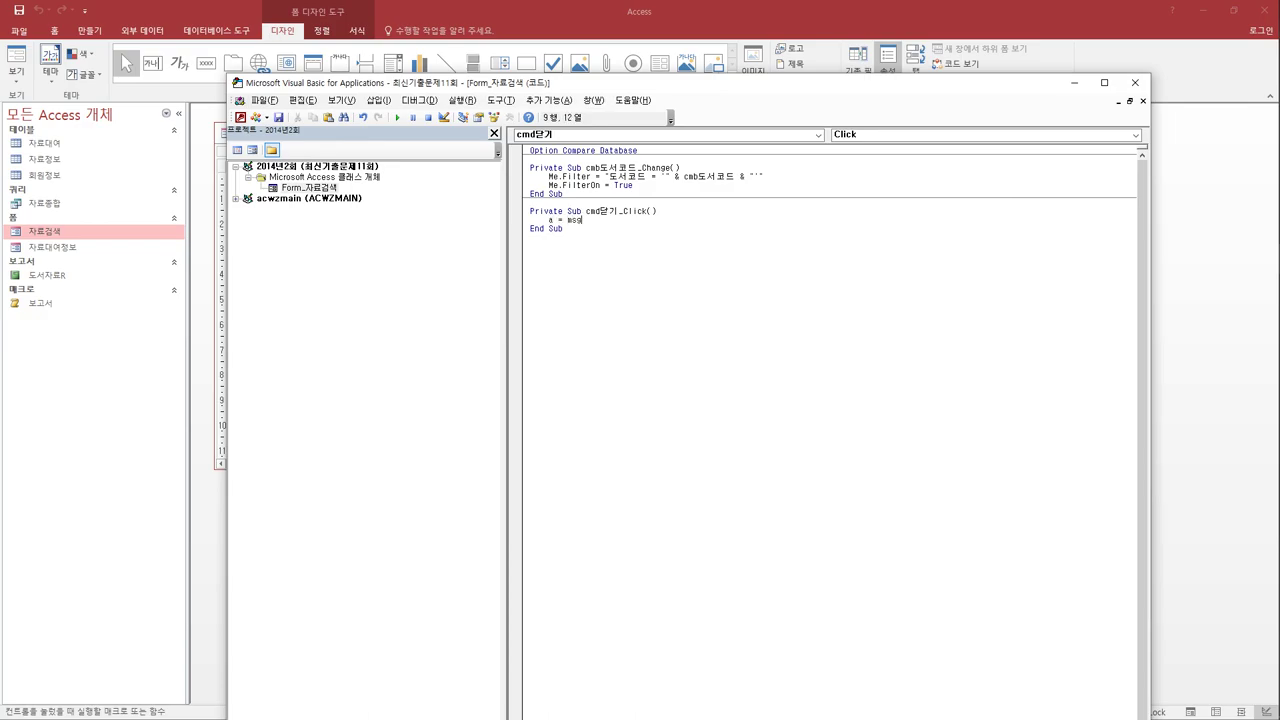
type("box (")
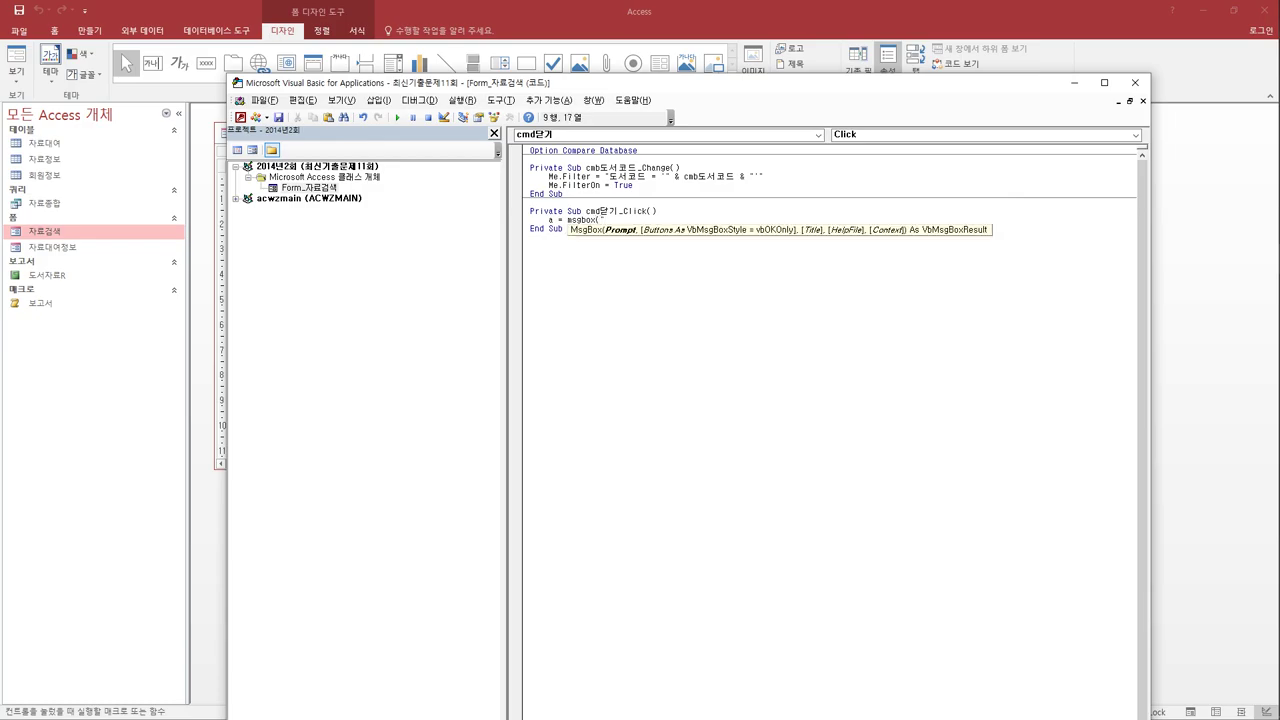
type("\"폼을 ")
type("닫")
type("겠습니다")
type("?")
type("\",")
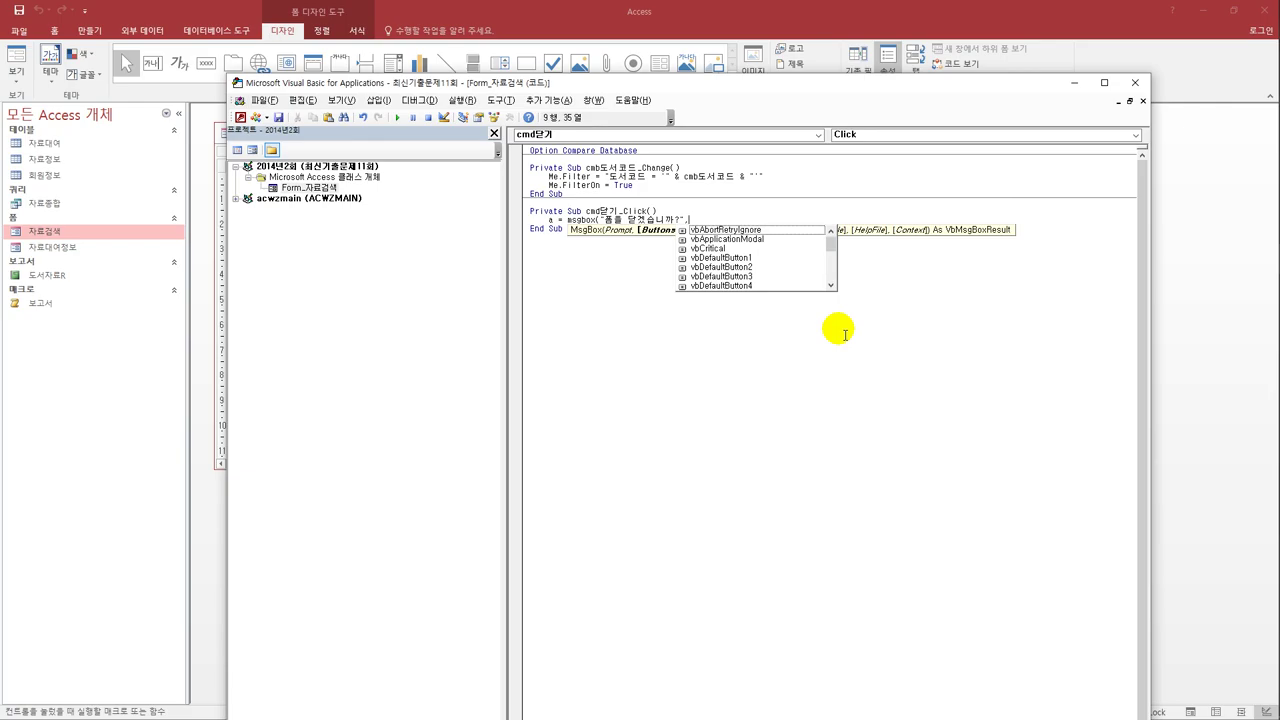
- Complete the MsgBox call with vbYesNo buttons and the title "폼닫기"
type("vby")
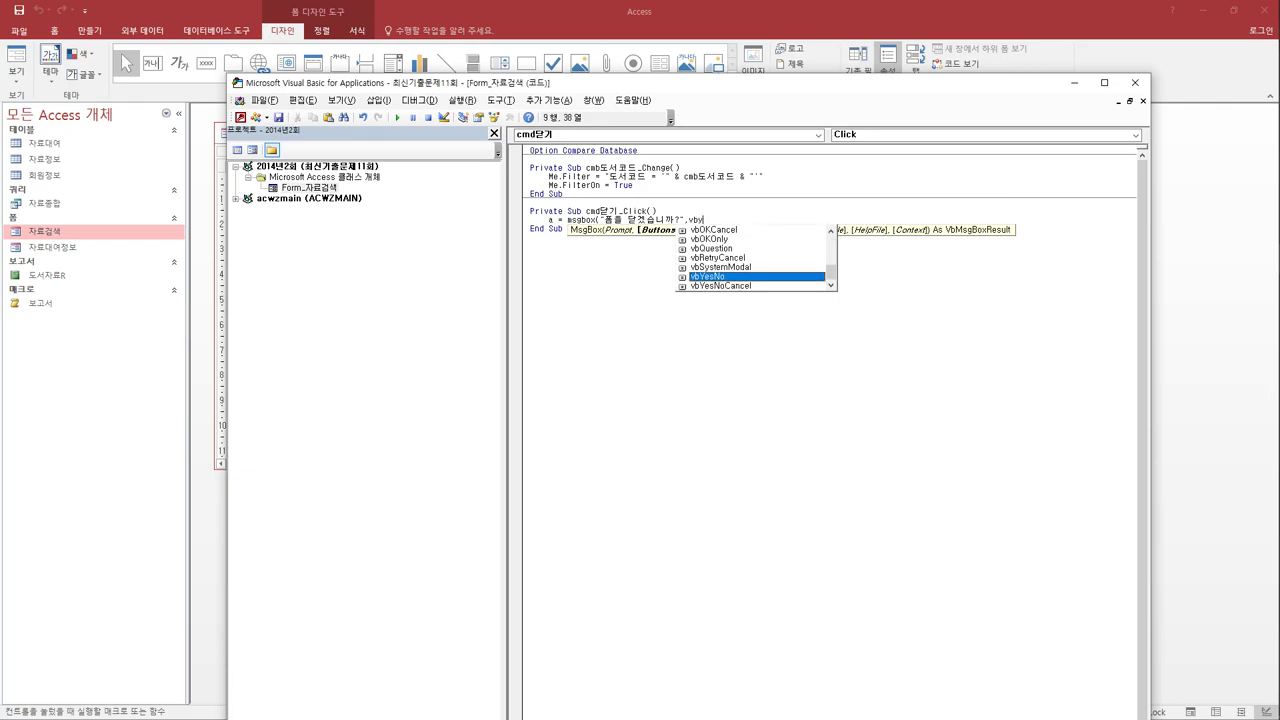
type(",")
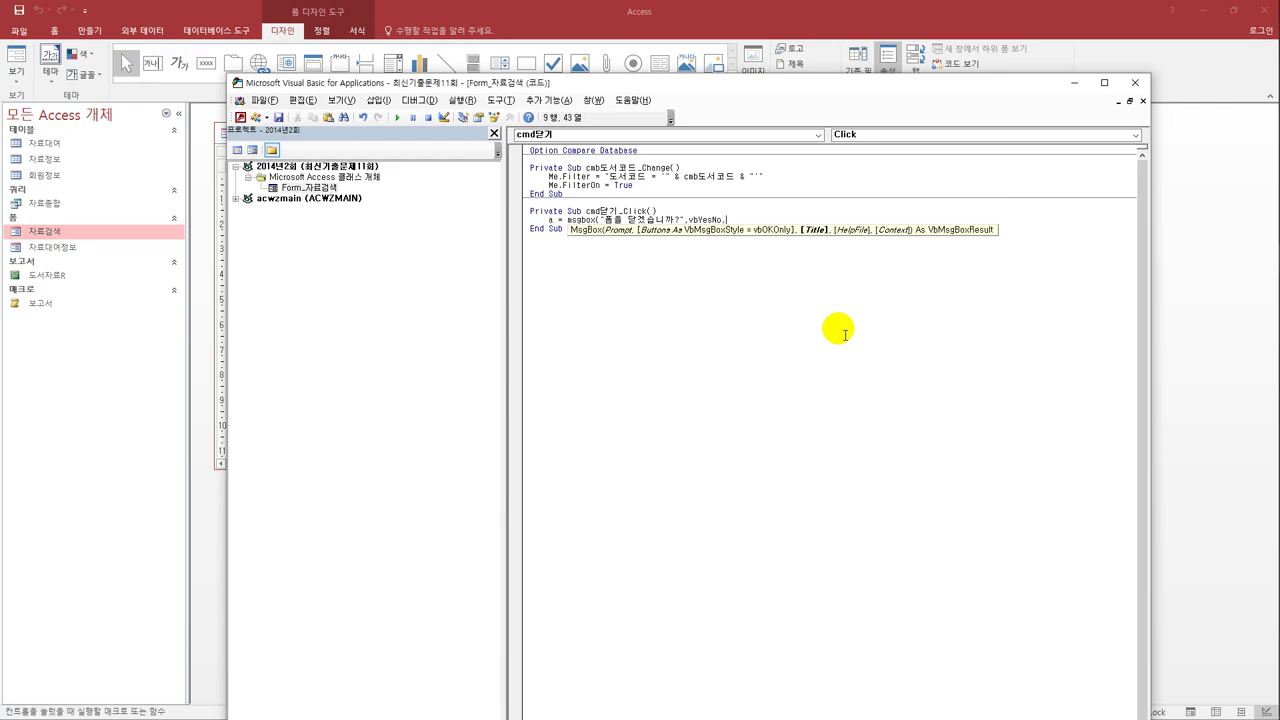
type("\"")
type("폼ㄷ")
type("ㅏㄷㄱ")
type("ㅣ)")
key("Return")
key("Return")
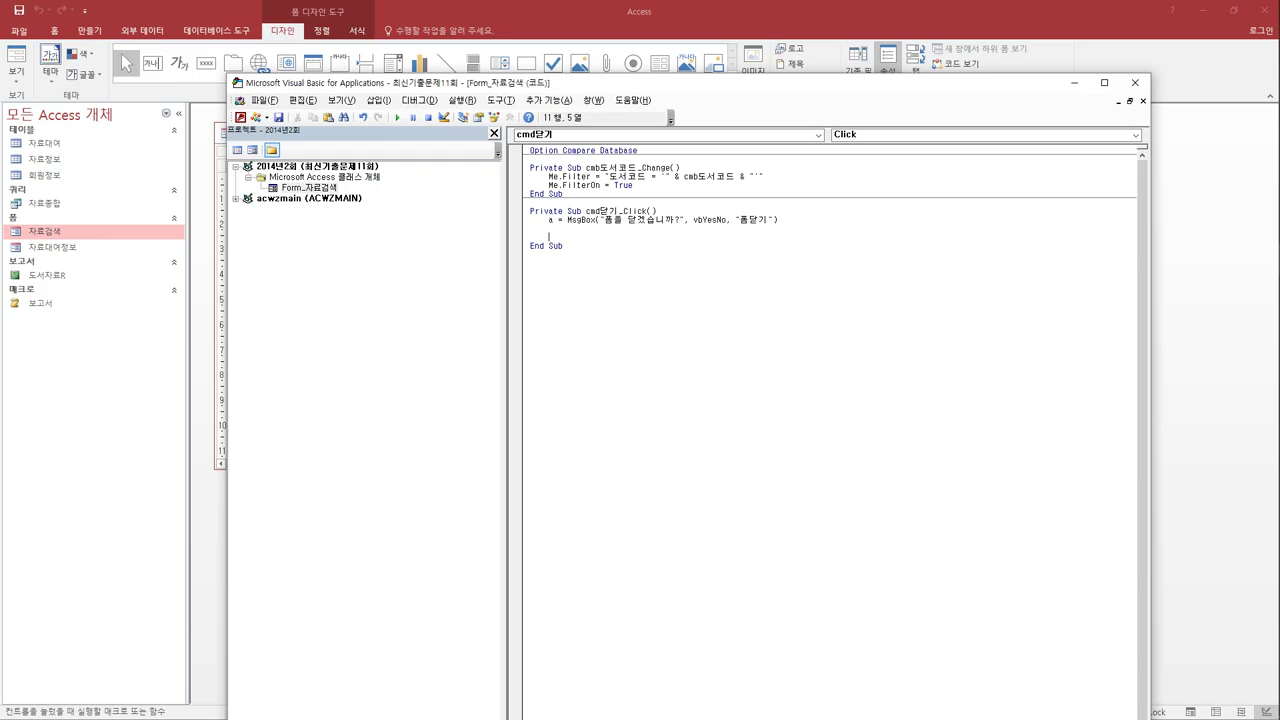
- Add an If a = vbYes Then block that runs DoCmd.Close, ended with End If, and close the code window and the 자료검색 form
type("ㅣ")
type(" a ")
type("= vbyes t")
type("he")
type("n")
key("Return")
type("do")
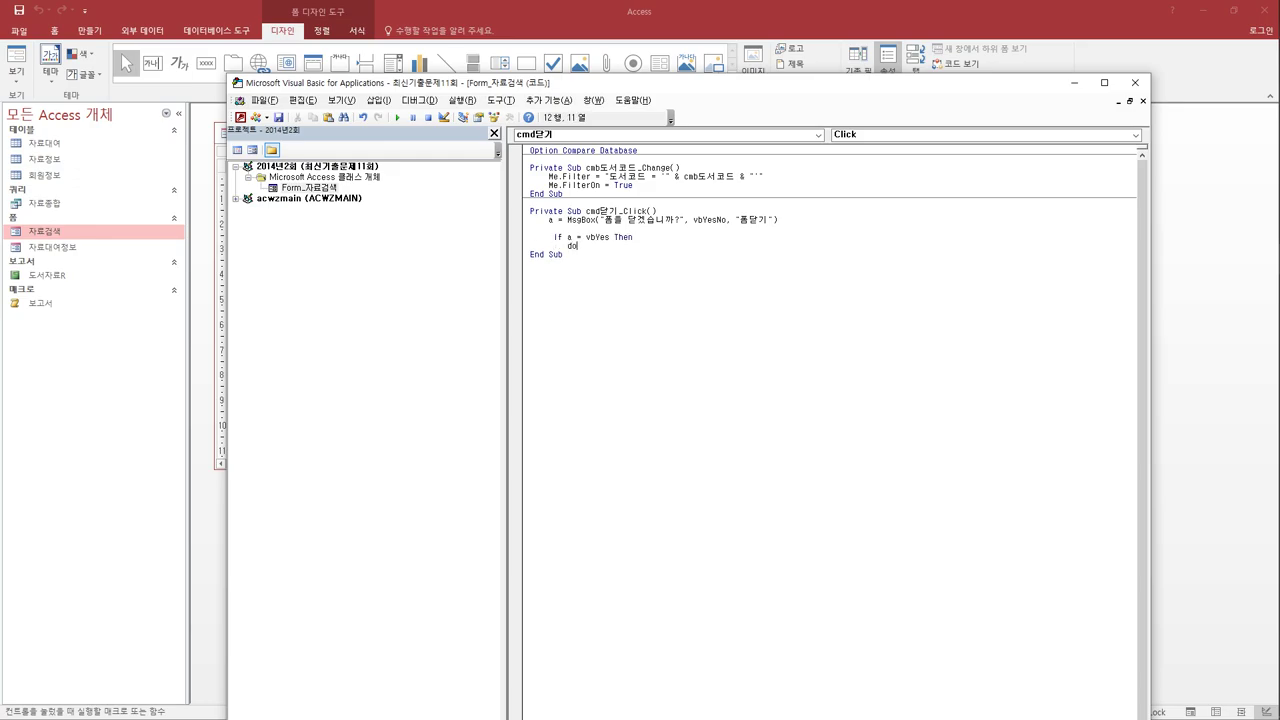
type("cmd.clo")
key("Tab")
key("Return")
type("end if")
key("Down")
left_click(1135, 82)
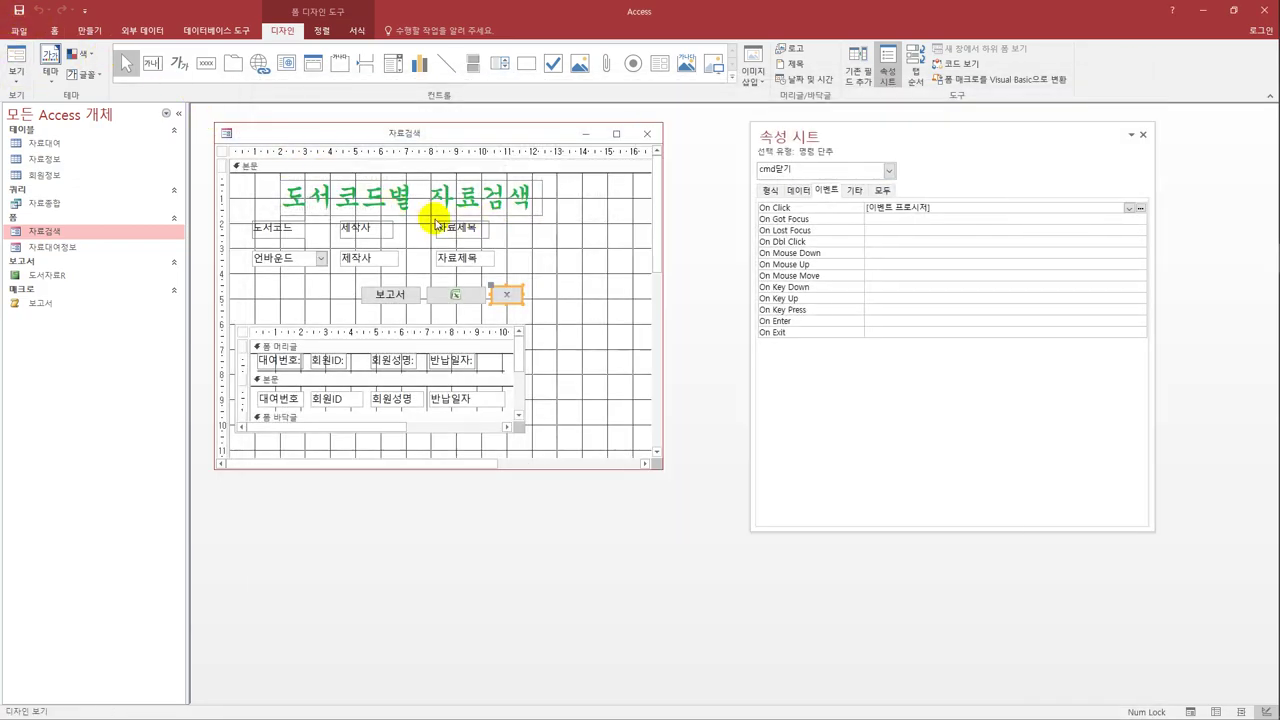
left_click(648, 134)
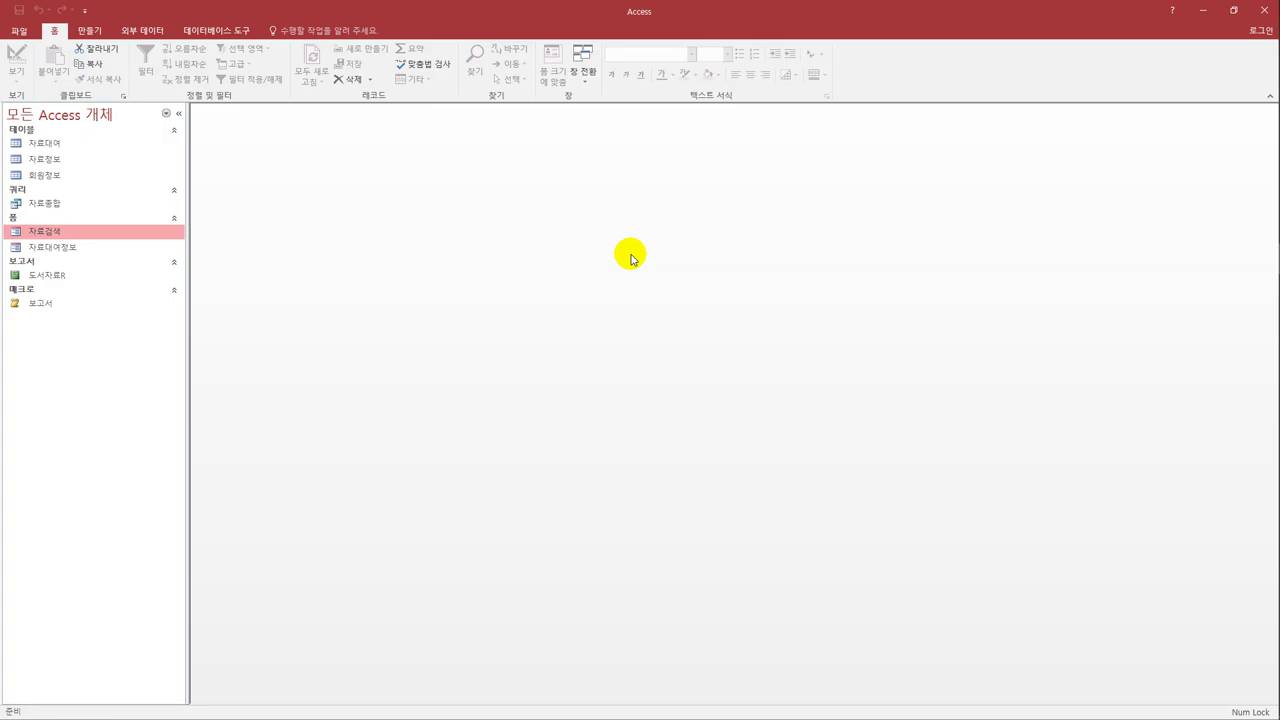
- Create a new query in Design view with the tables 자료대여 and 회원정보
left_click(89, 30)
left_click(205, 73)
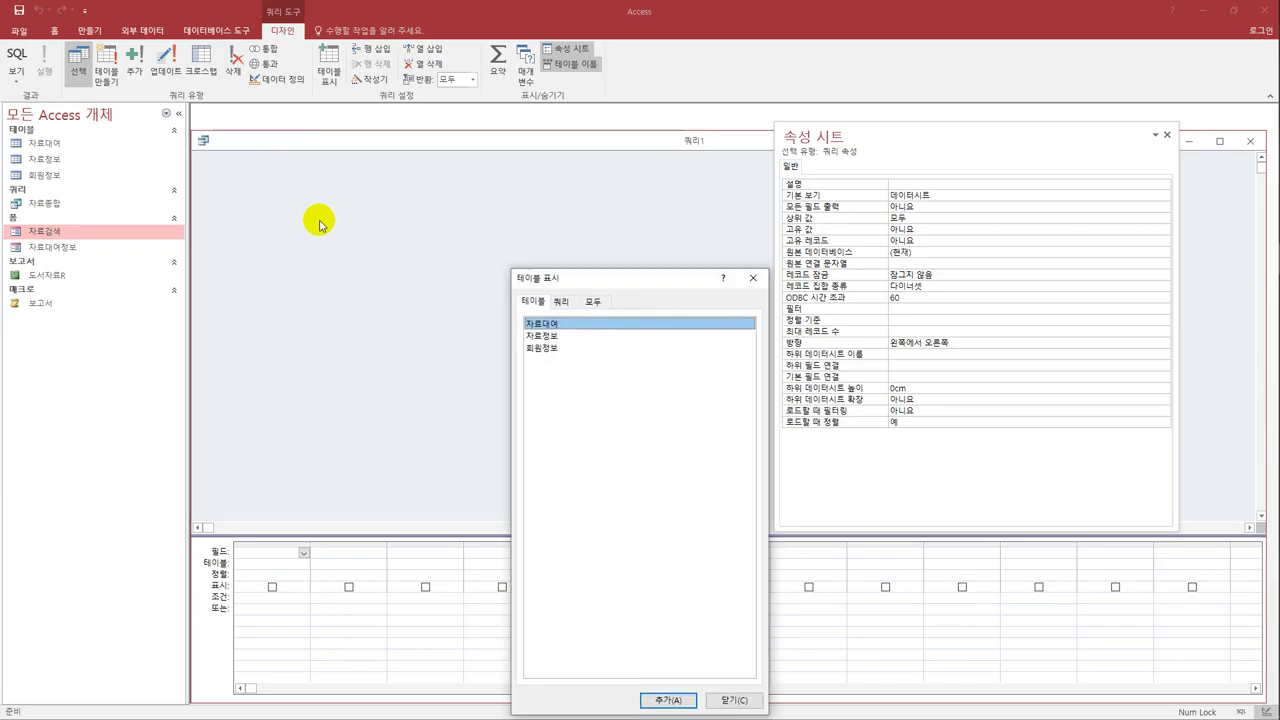
double_click(548, 326)
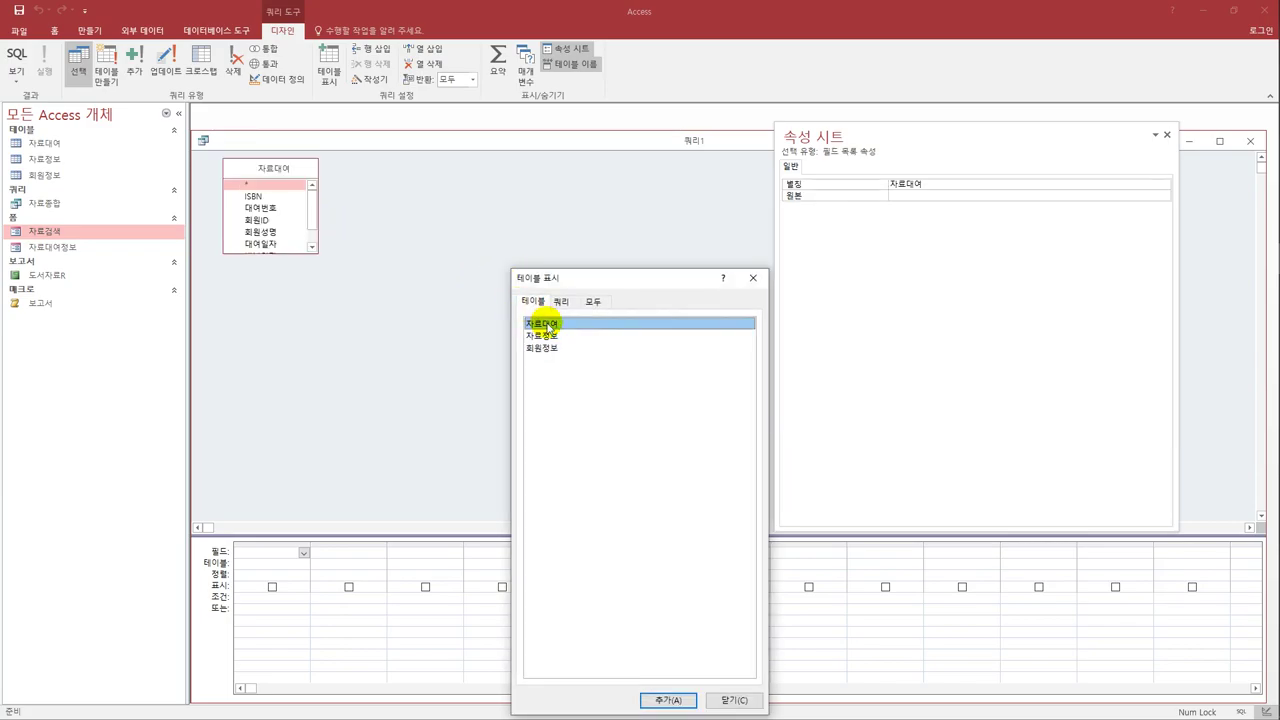
double_click(564, 349)
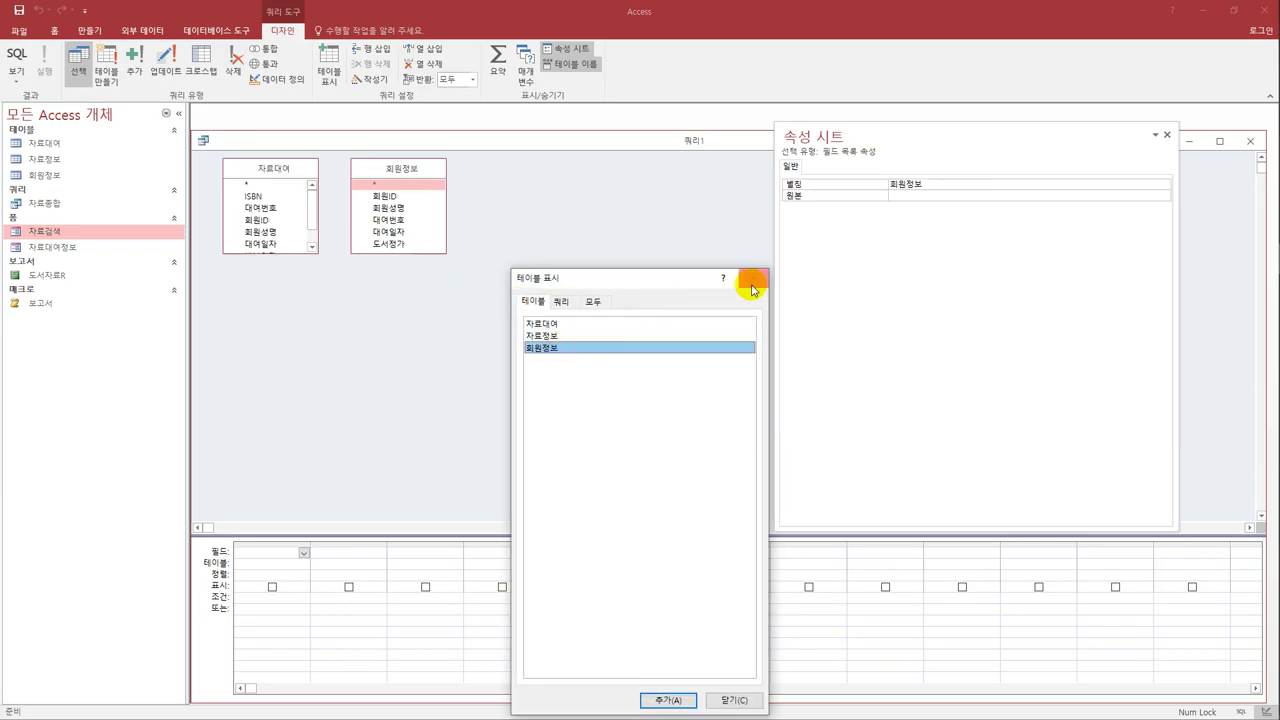
left_click(753, 277)
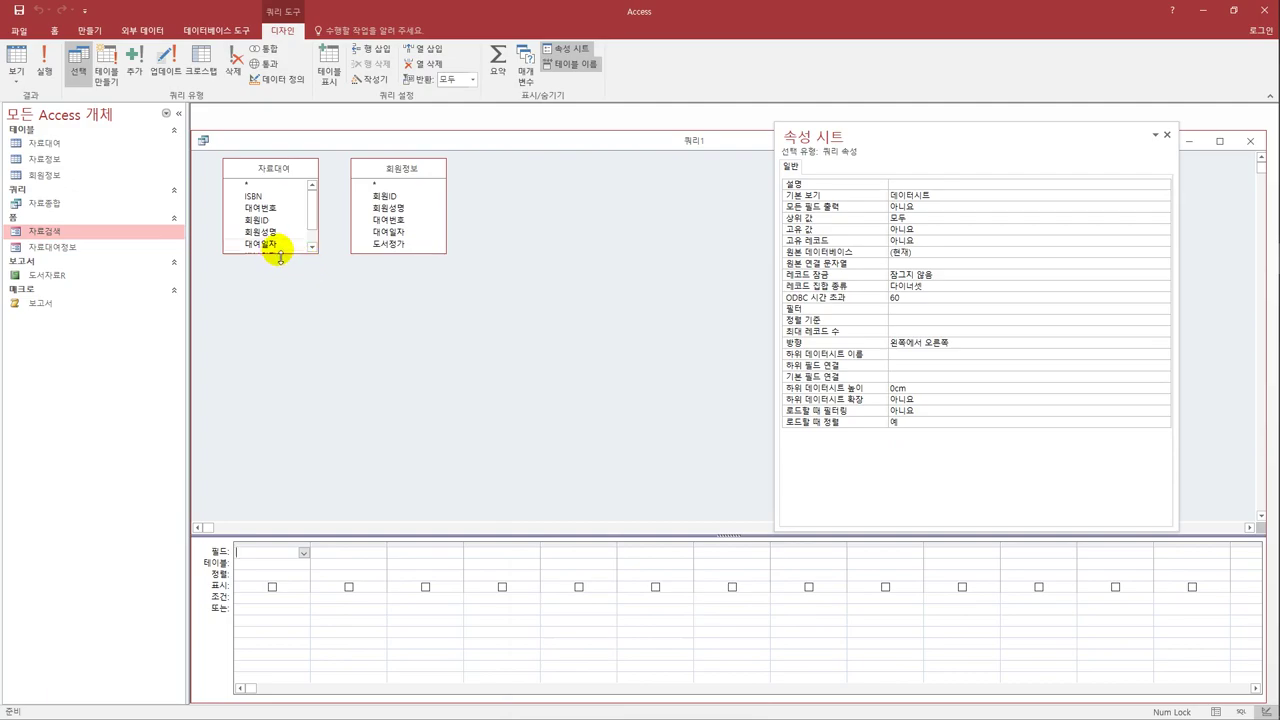
- Add 회원성명 from 자료대여 and 회원ID and 도서정가 from 회원정보 to the query grid
left_click_drag(277, 254, 280, 312)
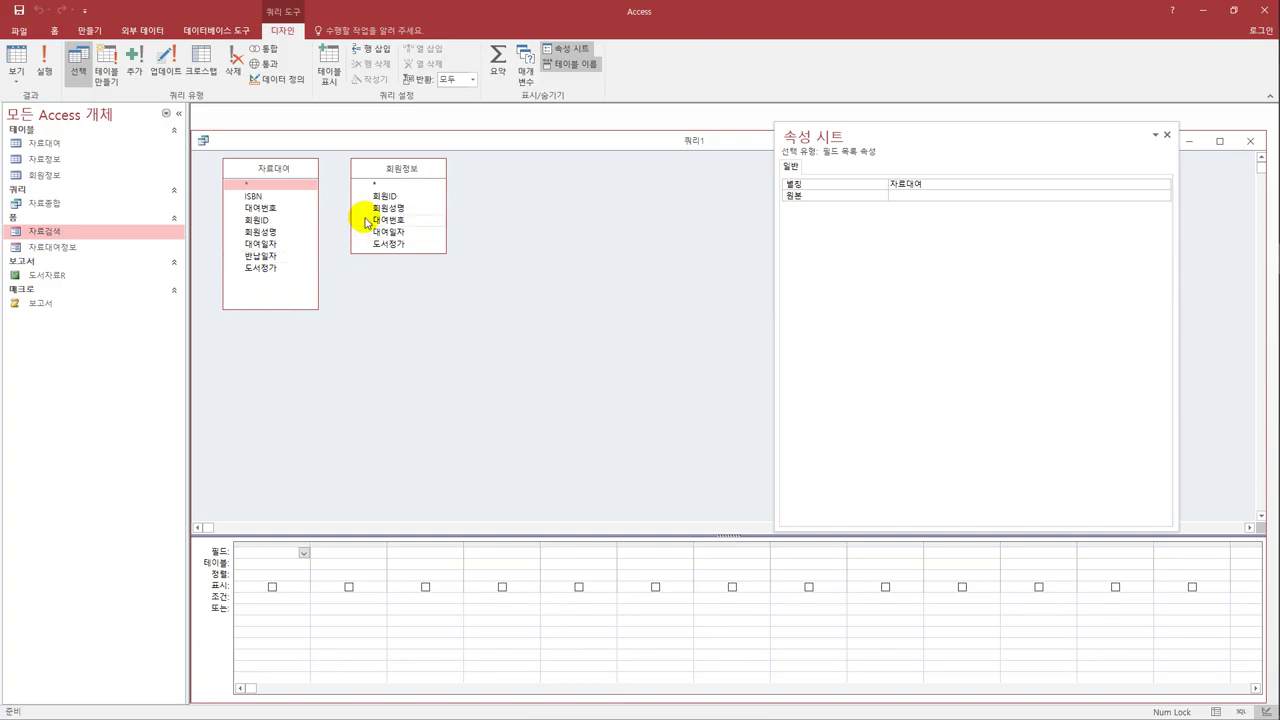
double_click(290, 232)
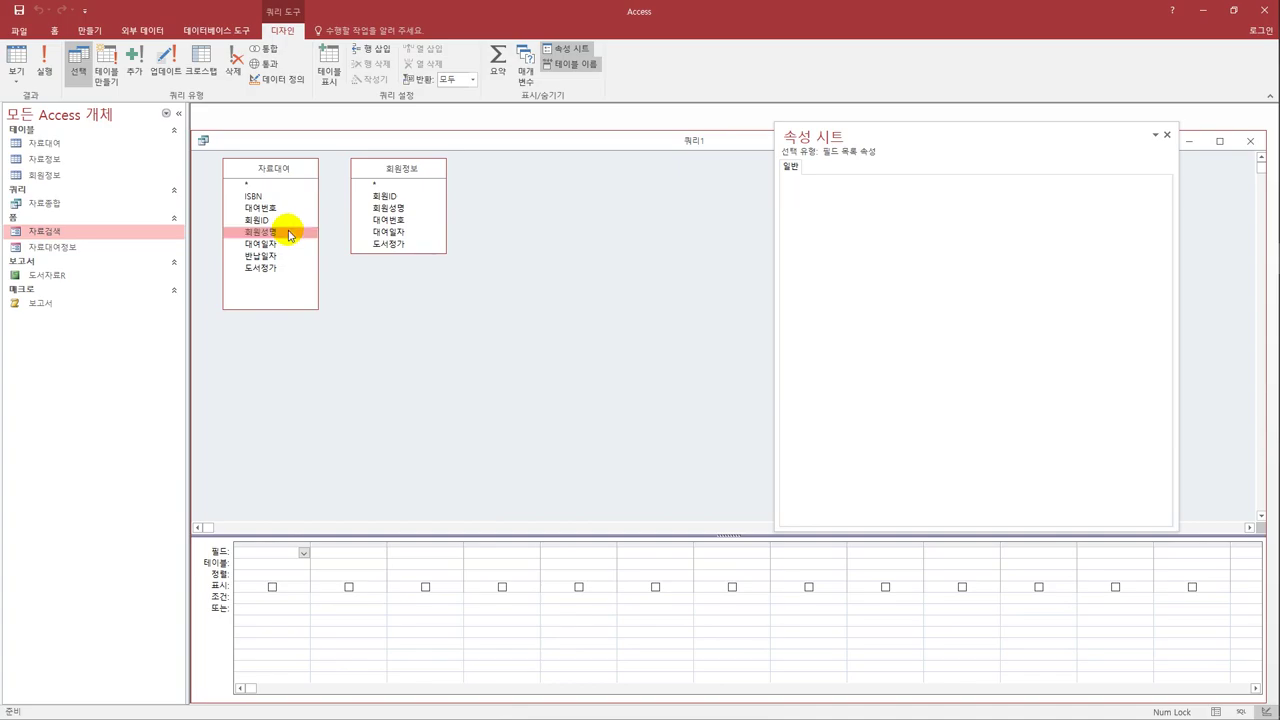
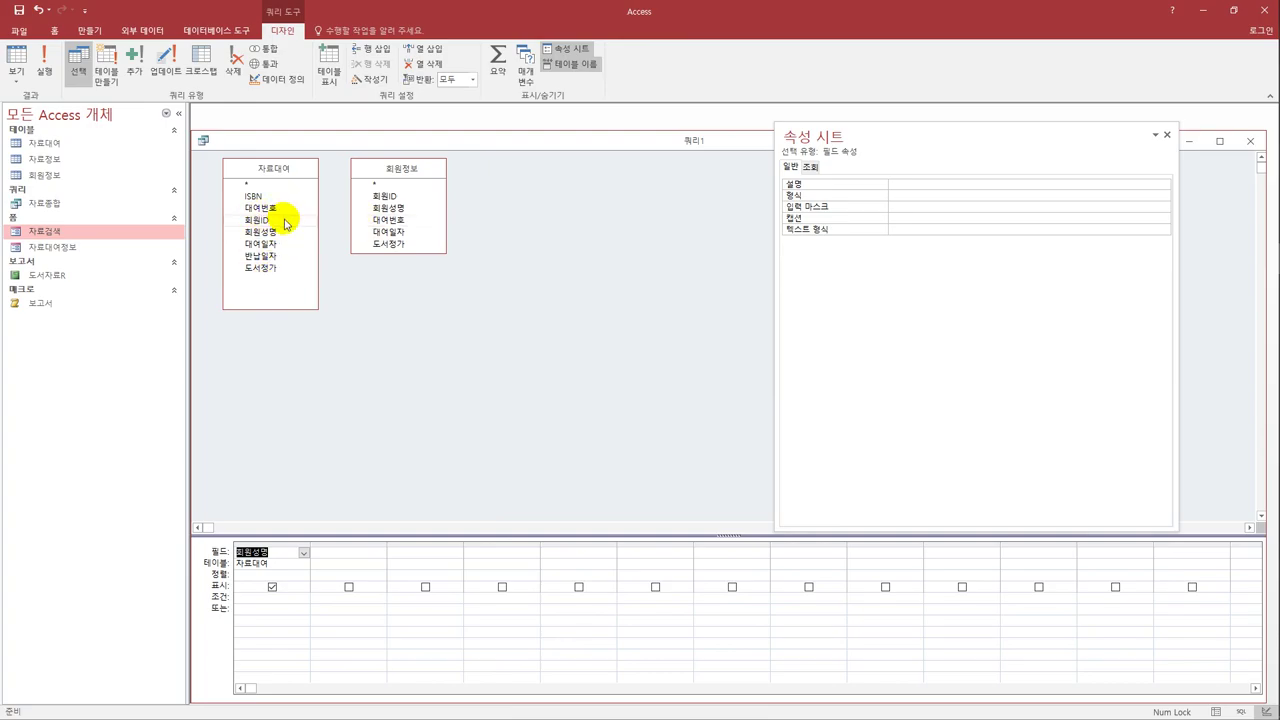
double_click(397, 197)
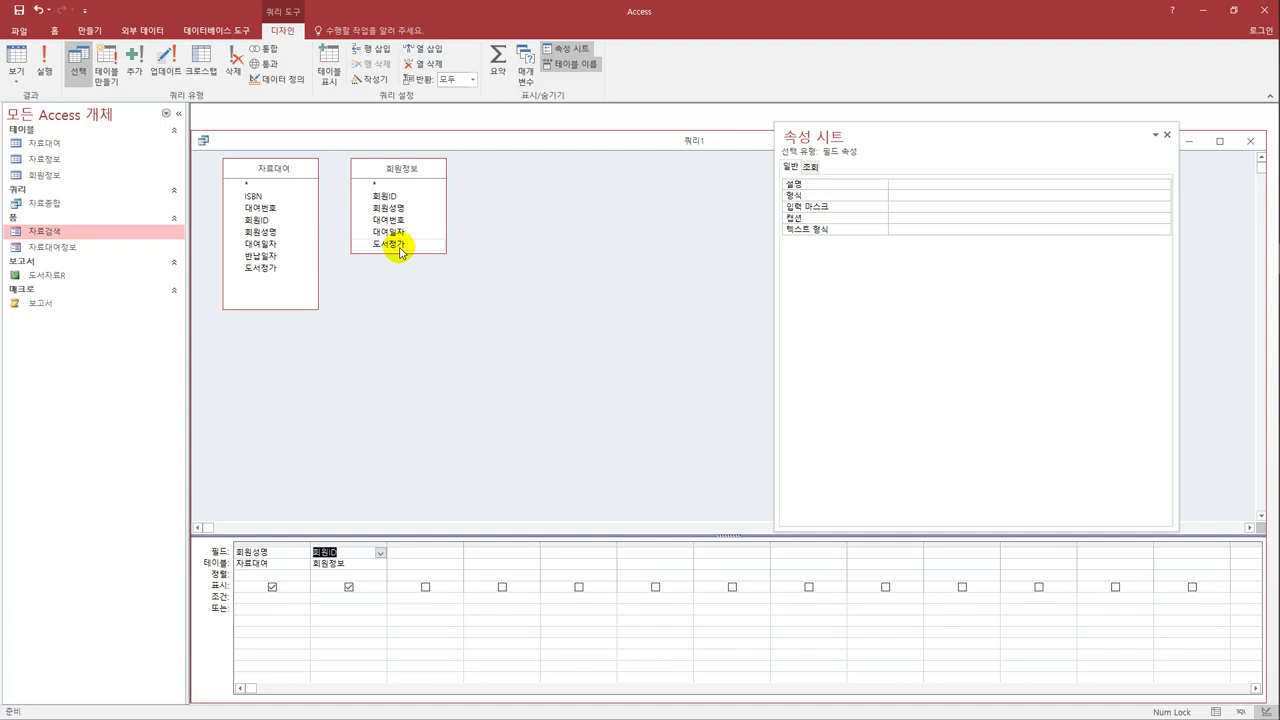
double_click(389, 244)
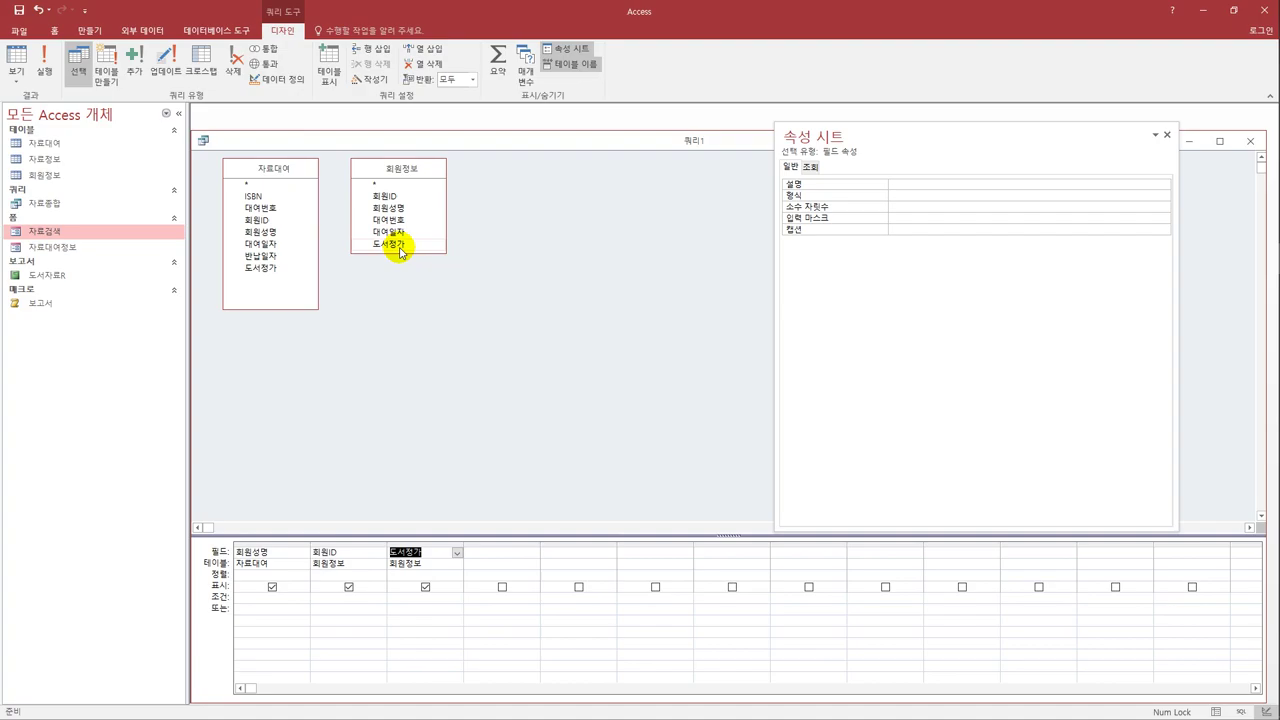
- Add the 대여번호 field as the fourth query column and set its table to 회원정보
left_click(288, 216)
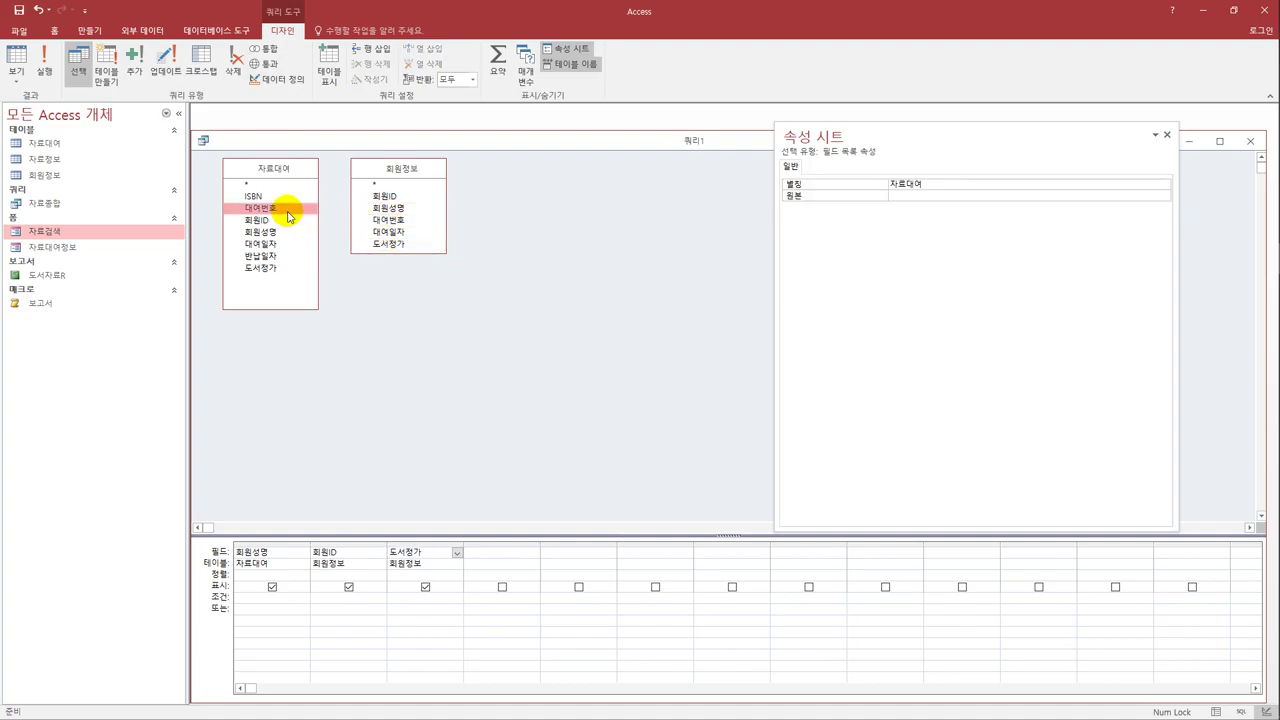
double_click(288, 216)
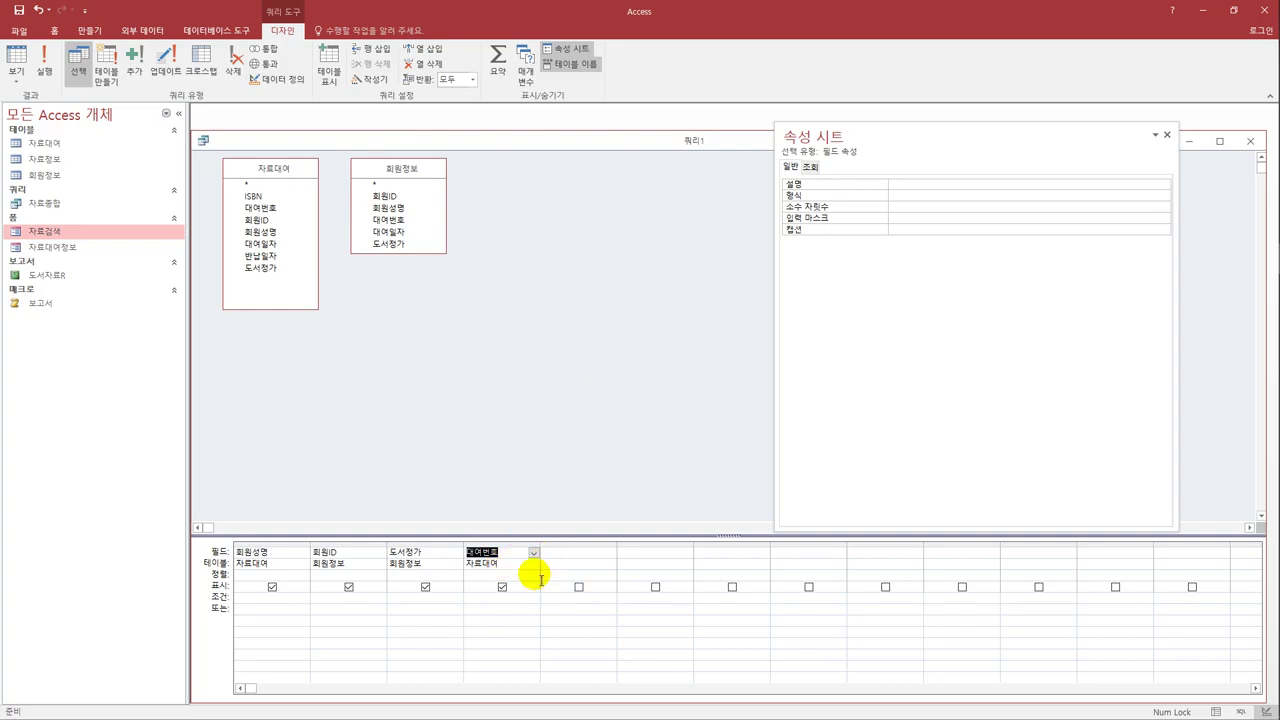
left_click(531, 565)
left_click(524, 585)
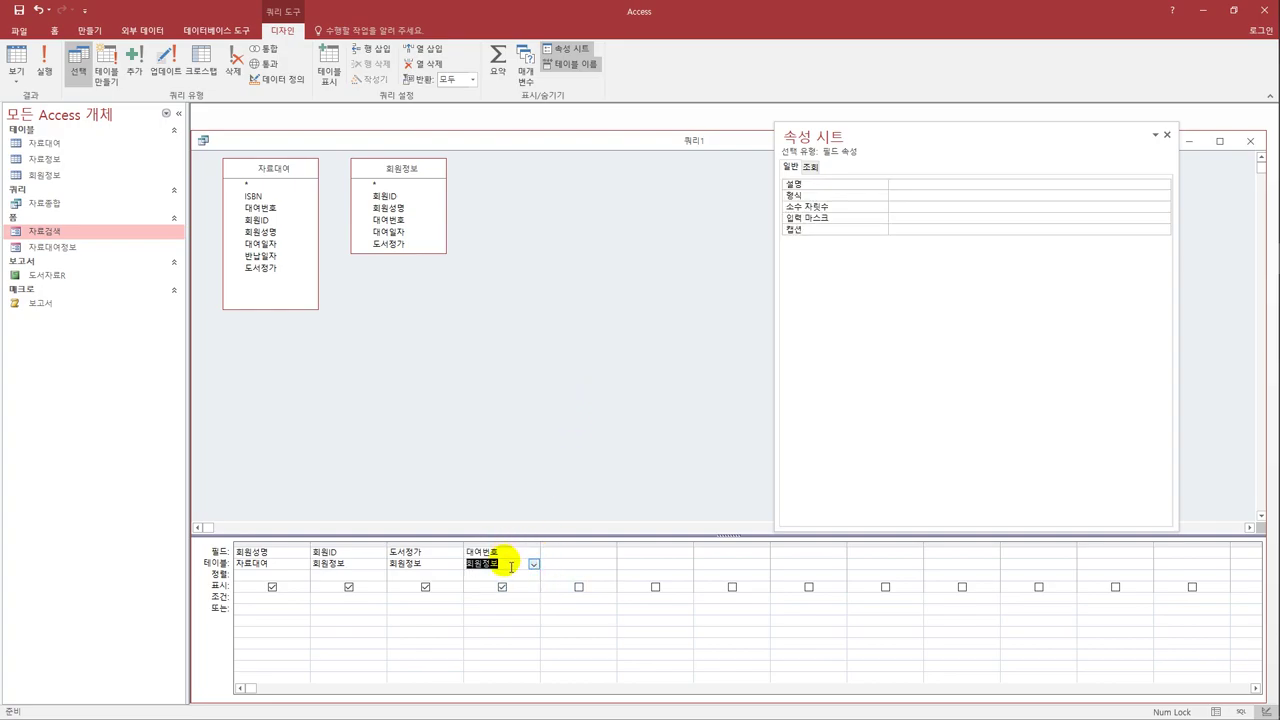
left_click(512, 556)
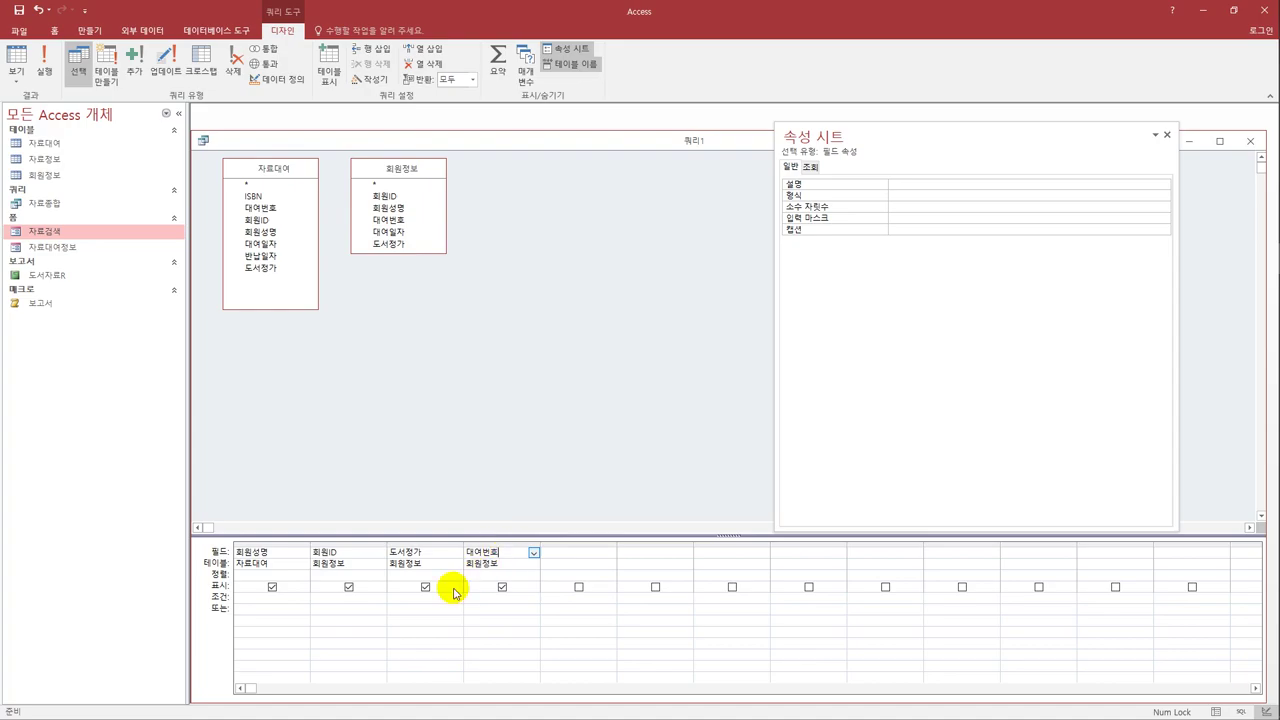
- Set the criteria of the 회원성명 column to Like "*" & [회원성명의 일부를 입력할 것] & "*"
left_click(250, 600)
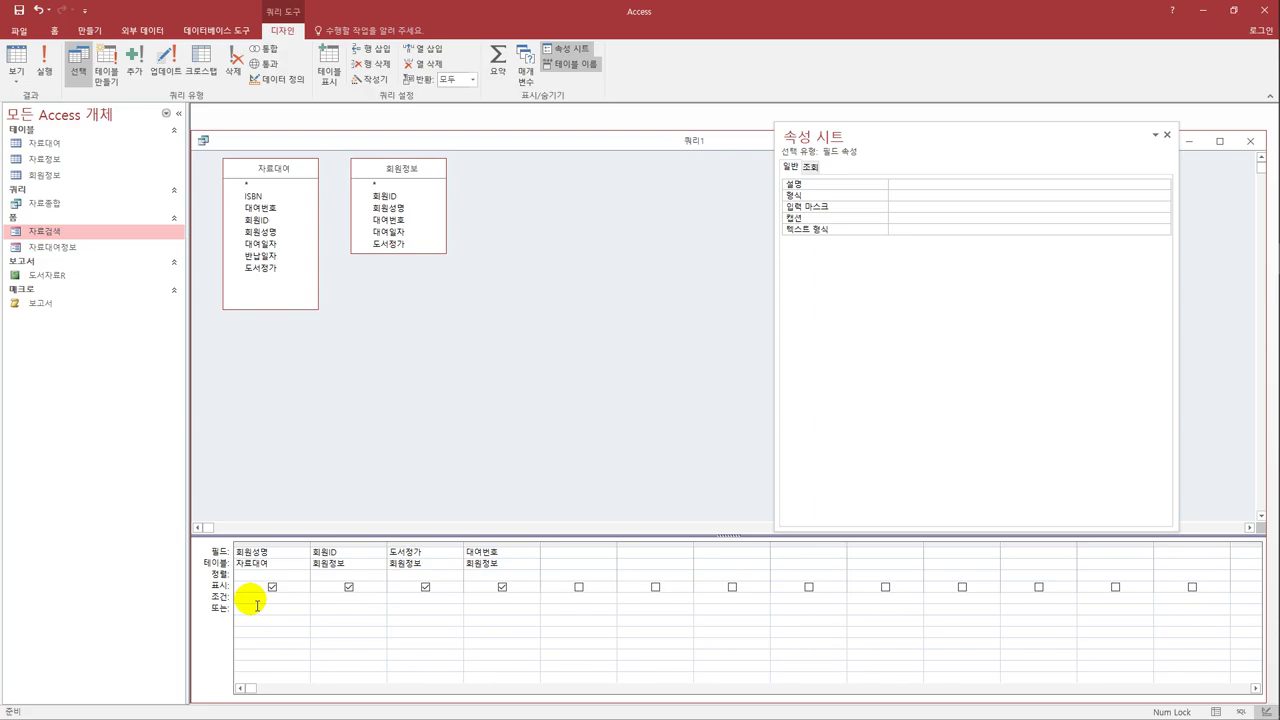
type("배")
type("*\"")
type(" & [")
type("회원")
type("성명의")
type(" 일부를 입력")
type("할 것] &")
type(" \"*\"")
key("Return")
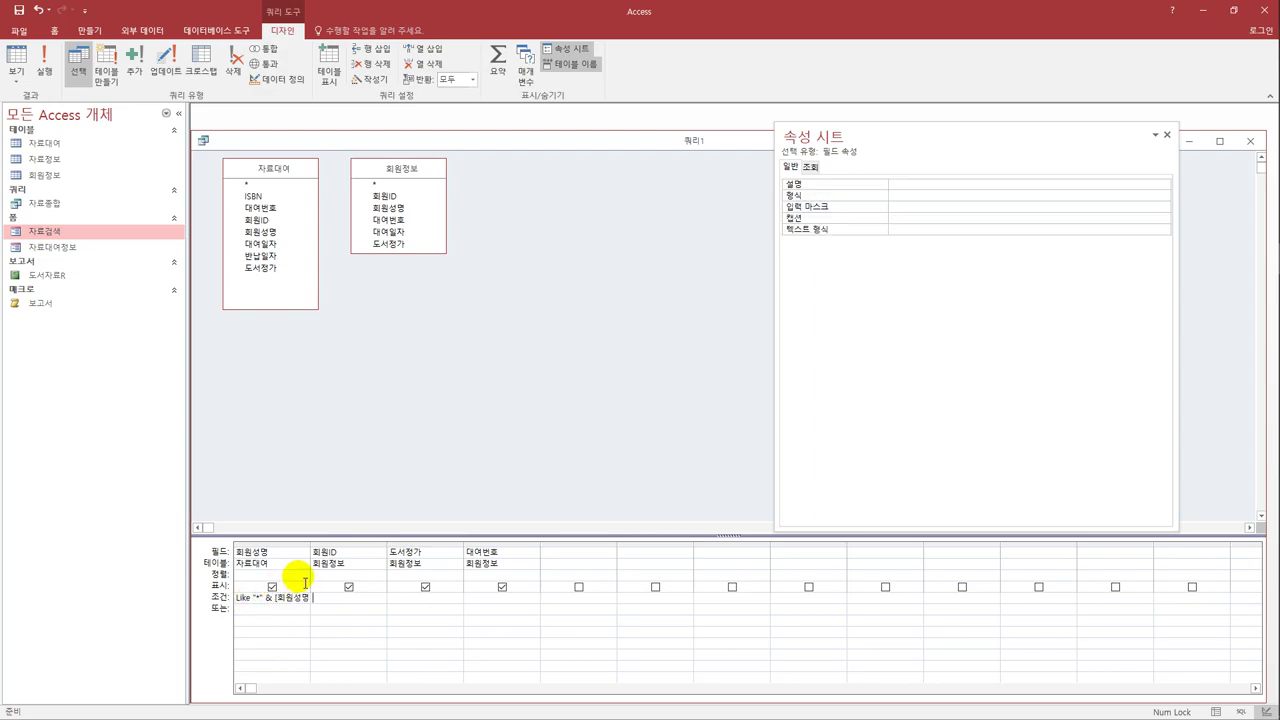
- Widen the 회원성명 column to fit its criteria, and sort 회원ID by 오름차순 and 대여번호 by 내림차순
left_click_drag(310, 552, 411, 552)
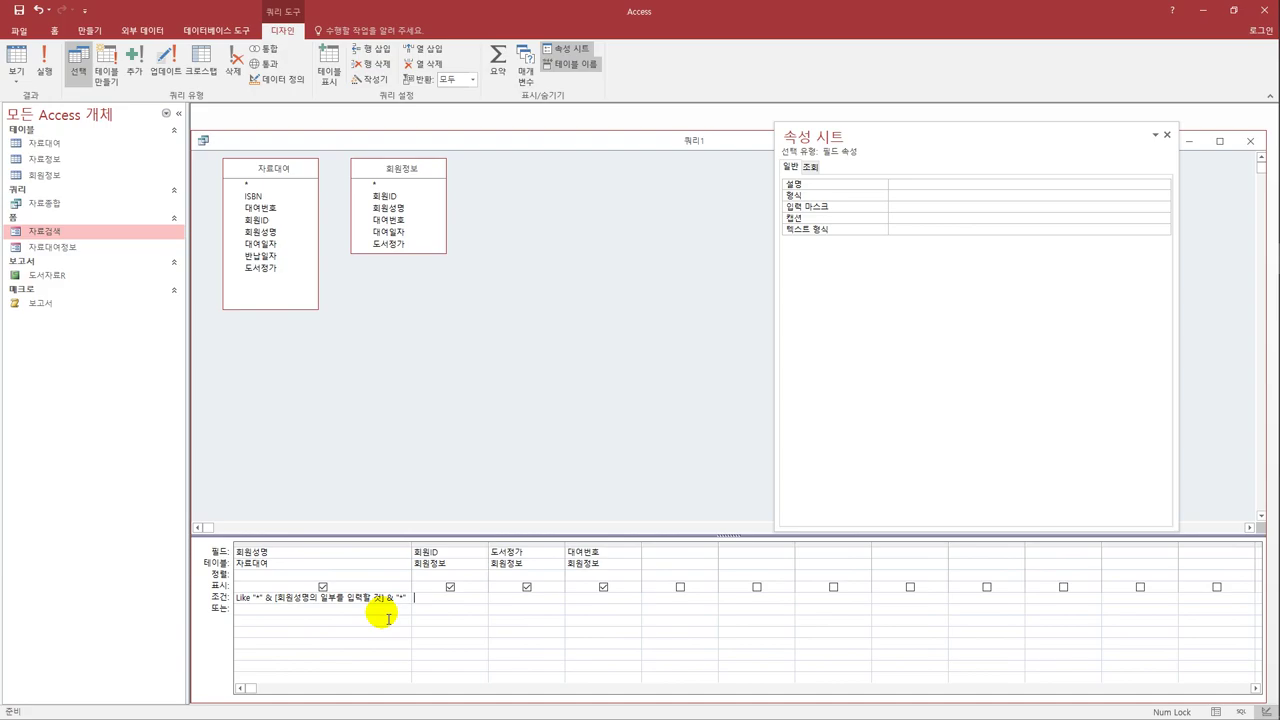
left_click(476, 578)
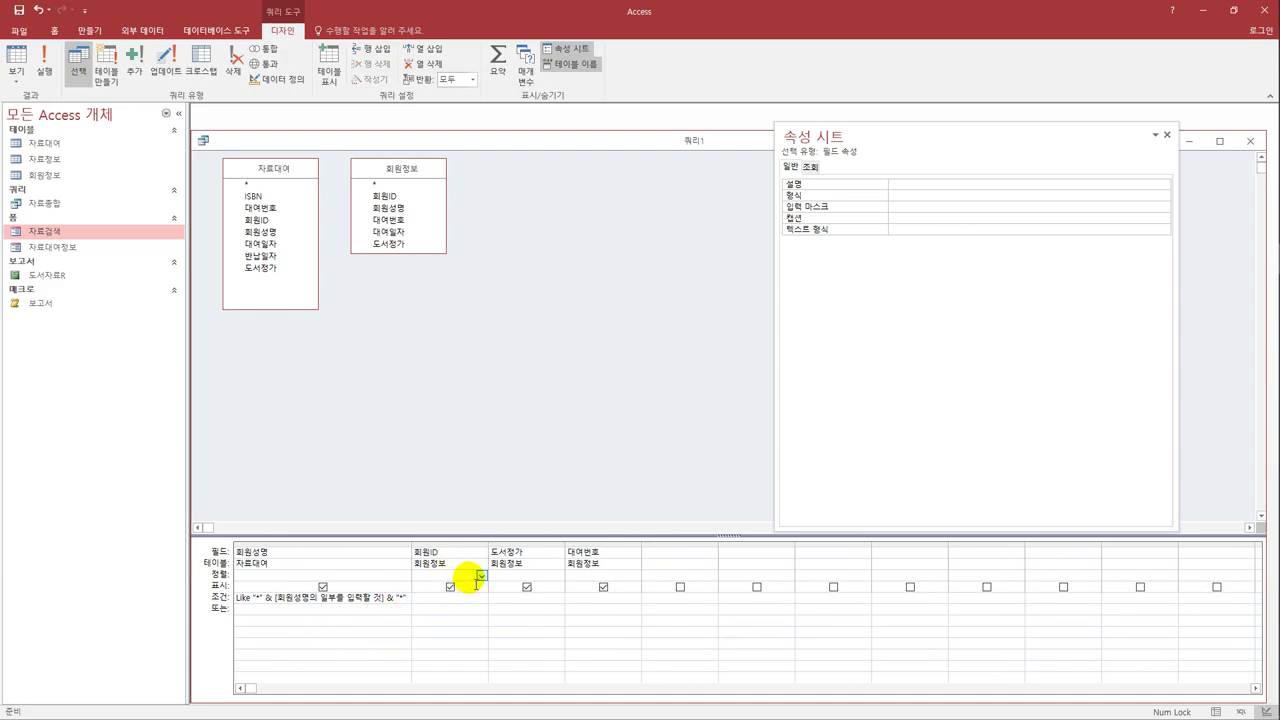
left_click(481, 576)
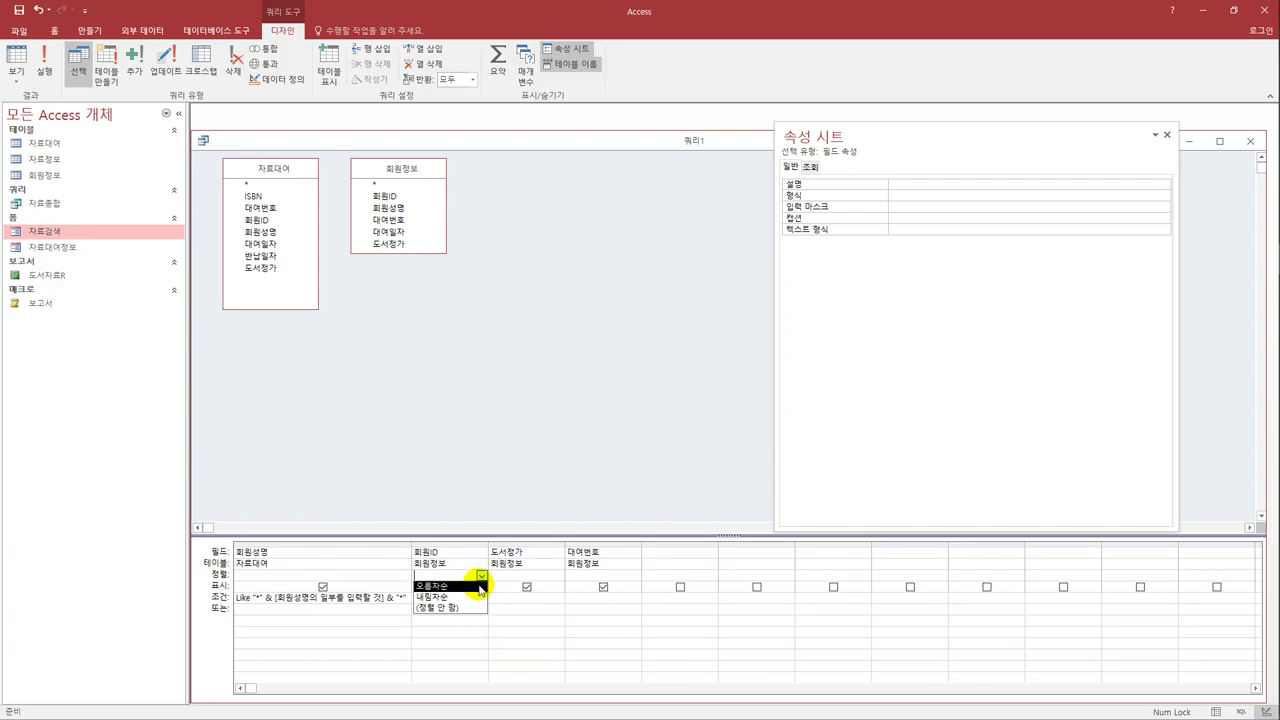
left_click(478, 586)
left_click(579, 578)
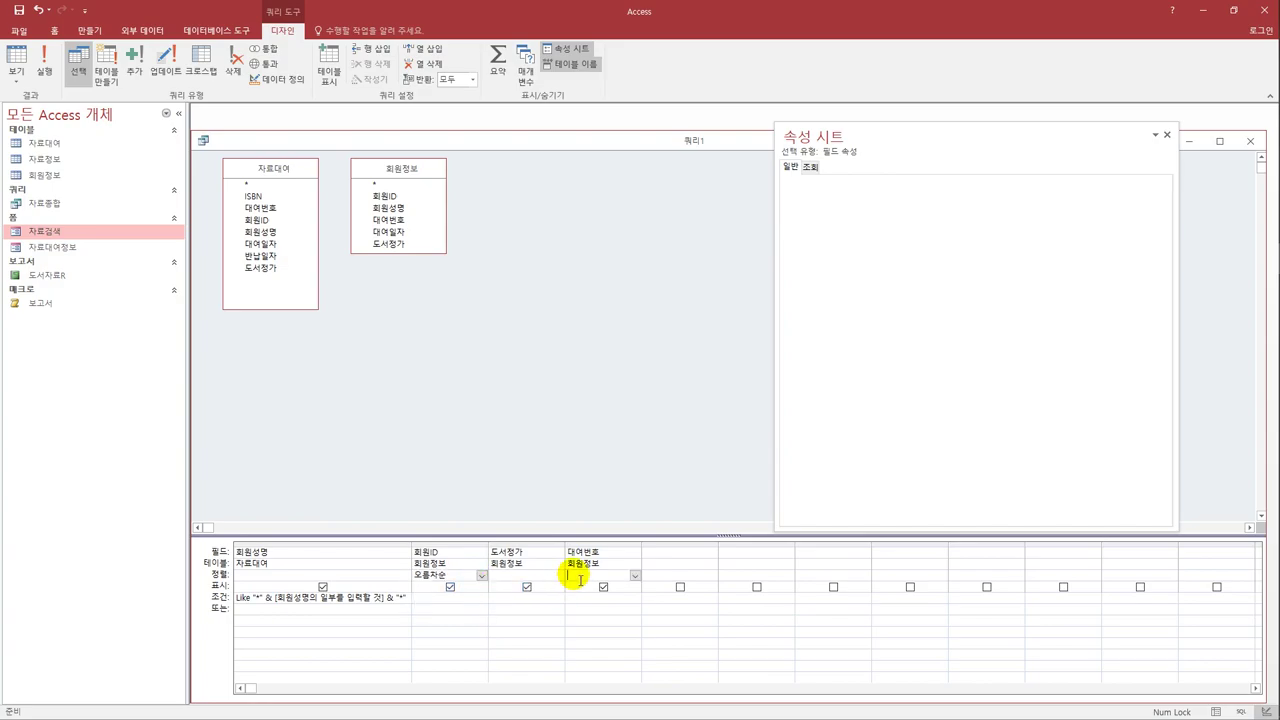
left_click(634, 576)
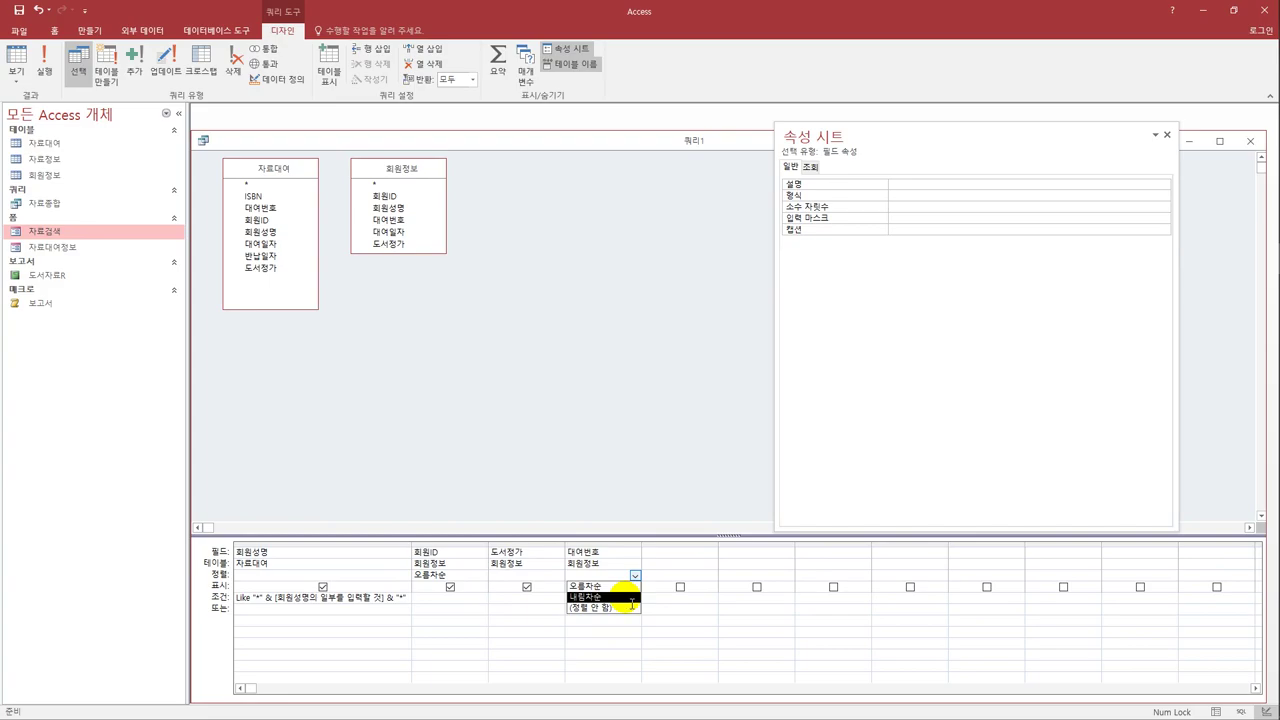
left_click(632, 598)
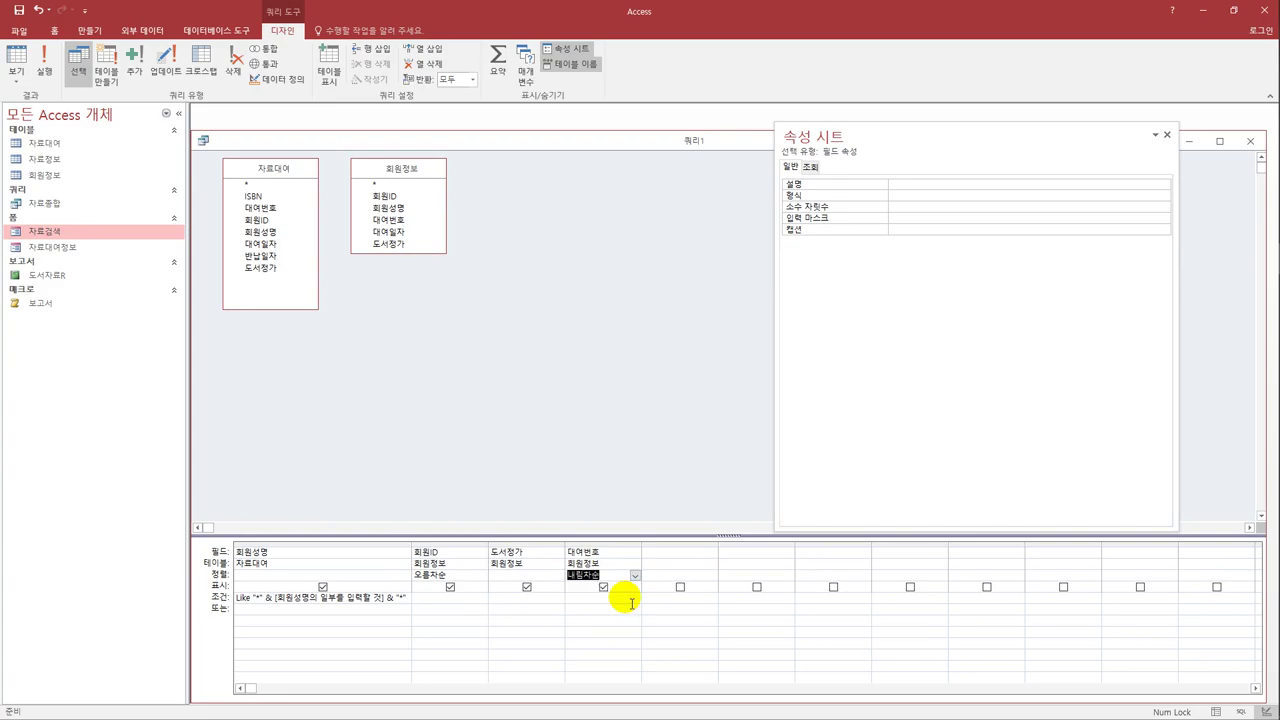
- Run the query with the parameter value 정 to check its records, and return to Design view
left_click(18, 60)
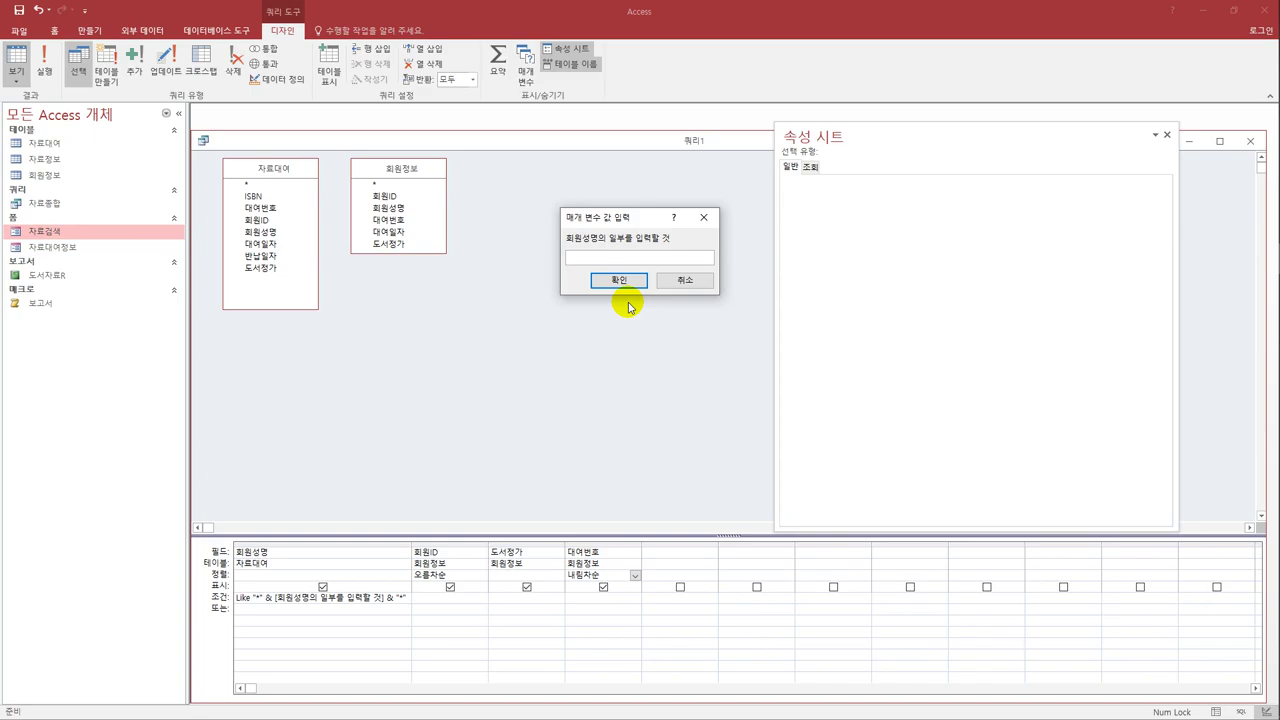
type("정")
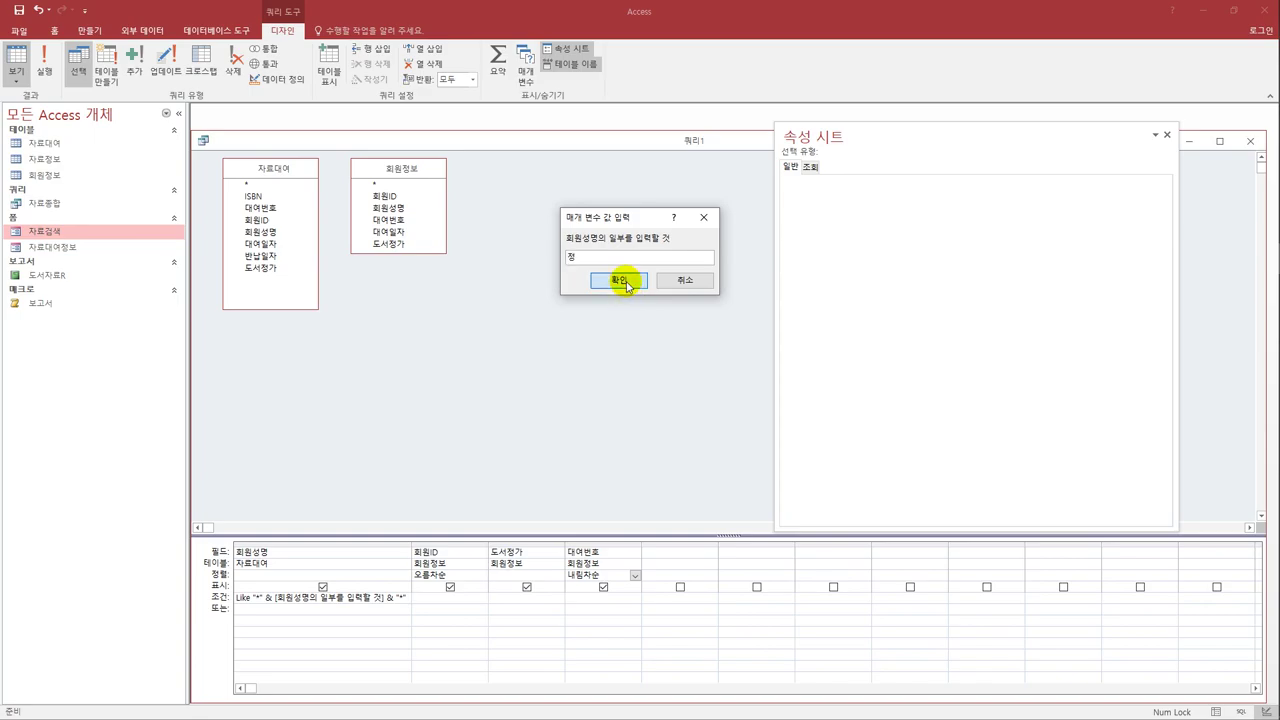
left_click(617, 284)
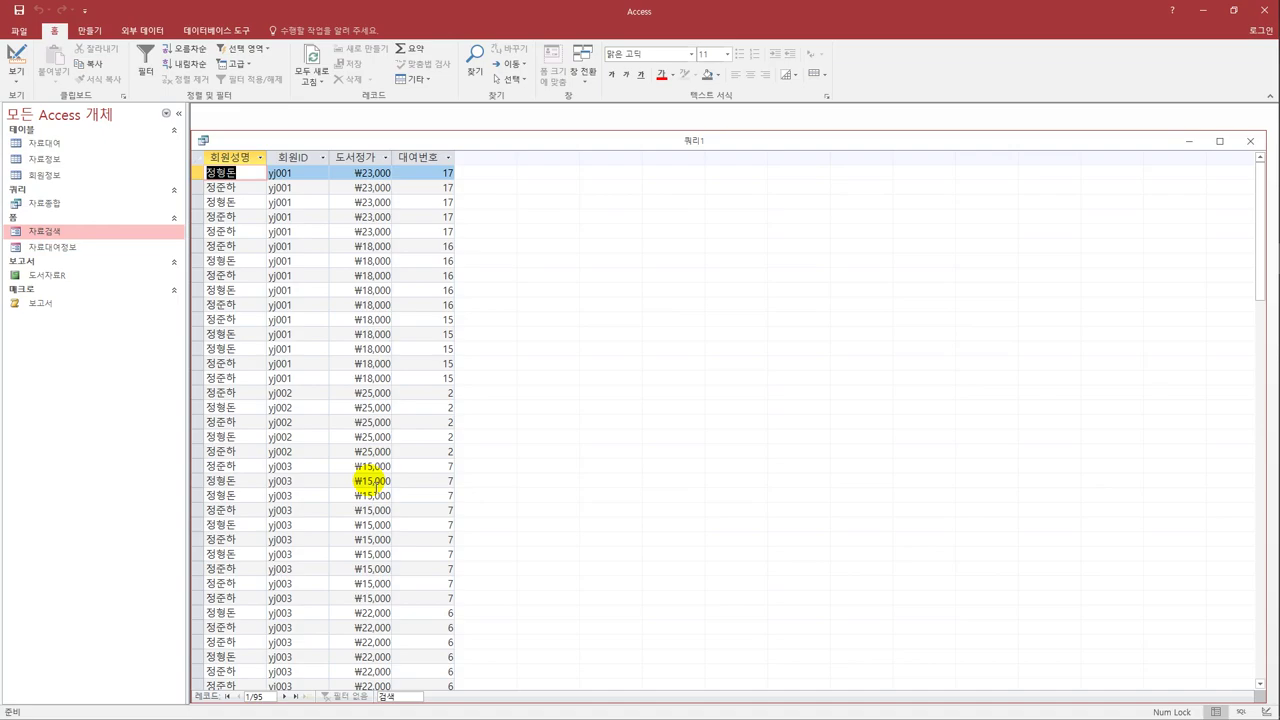
left_click(17, 60)
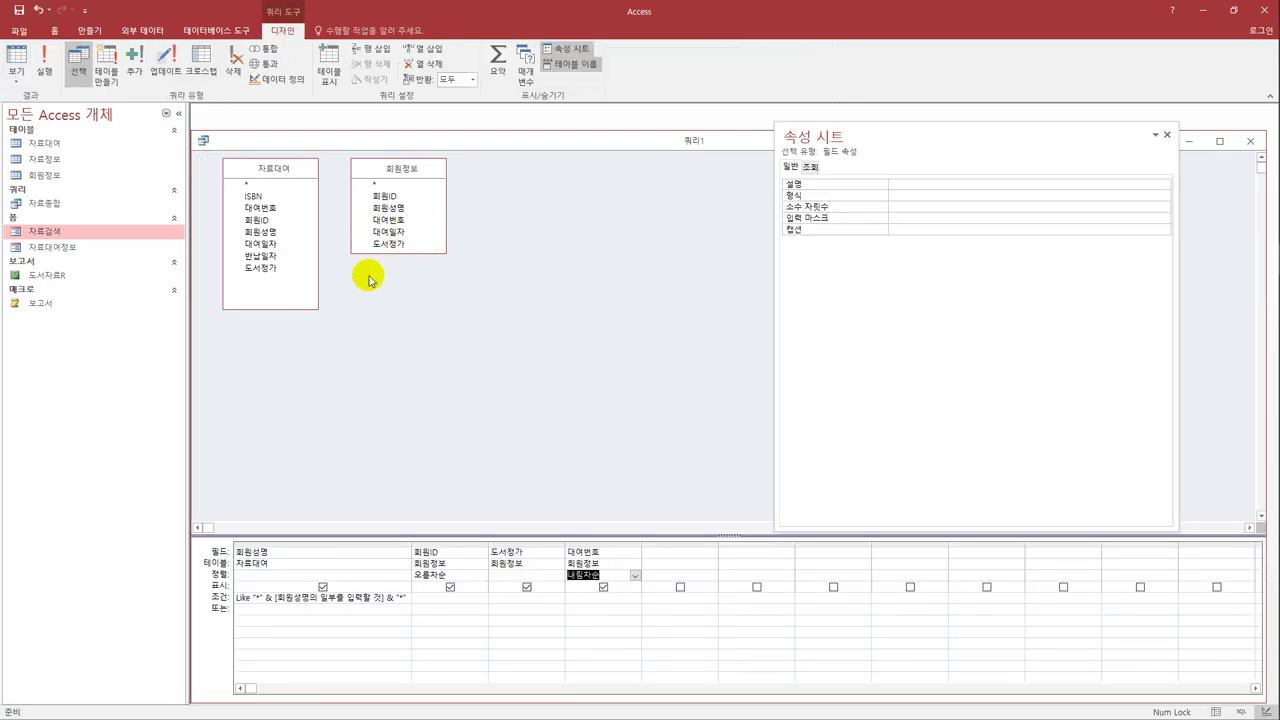
- Join 자료대여 to 회원정보 on the 대여번호 field, including only rows where the joined fields match
left_click(283, 210)
left_click_drag(283, 210, 375, 225)
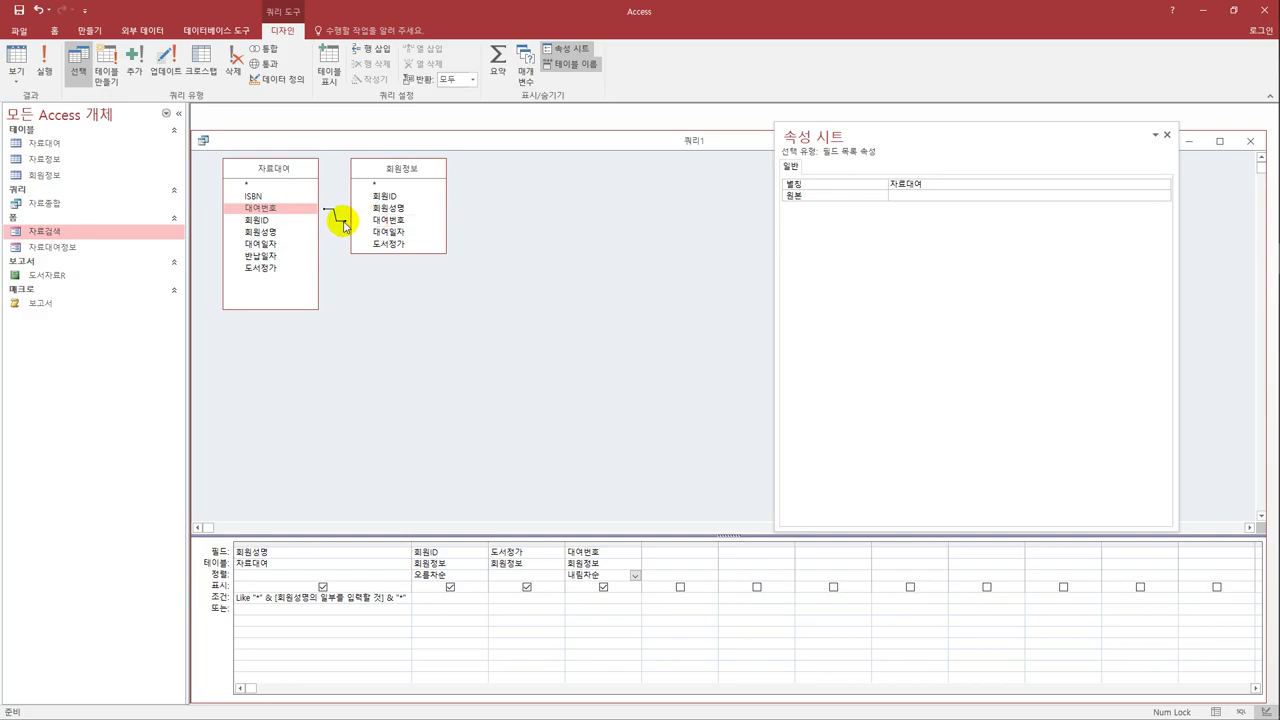
left_click(338, 222)
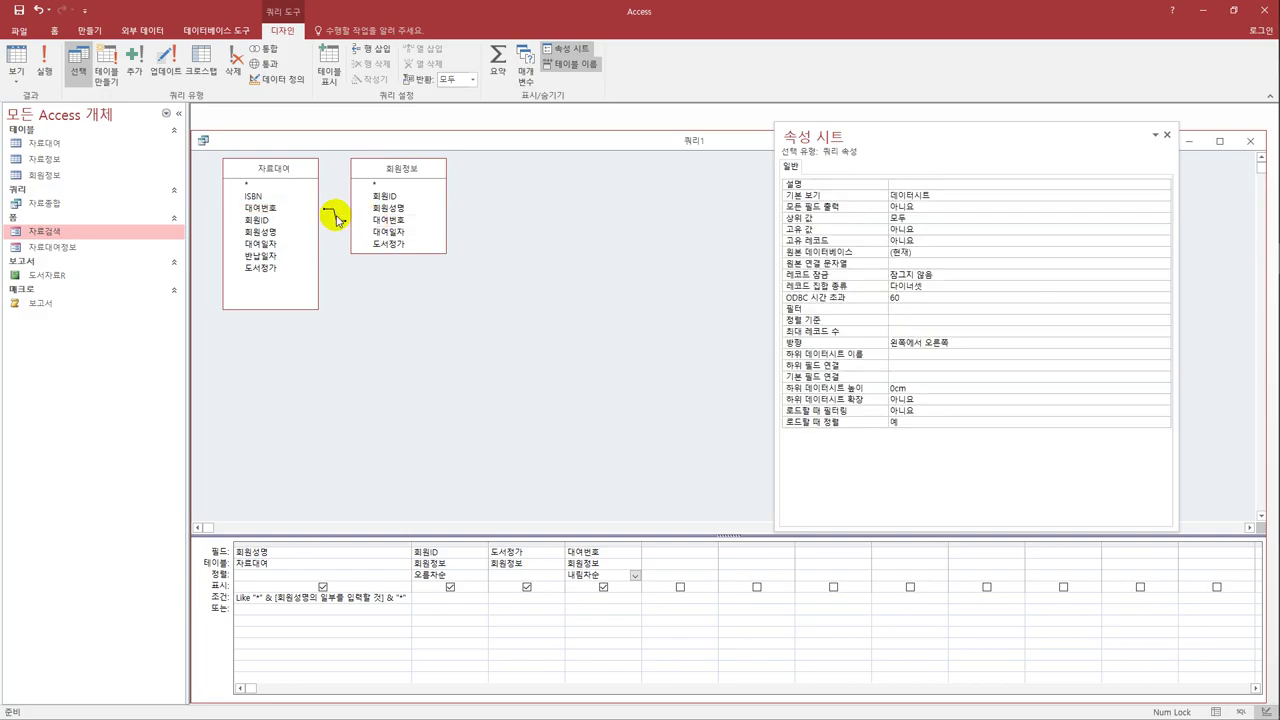
left_click(336, 218)
double_click(336, 218)
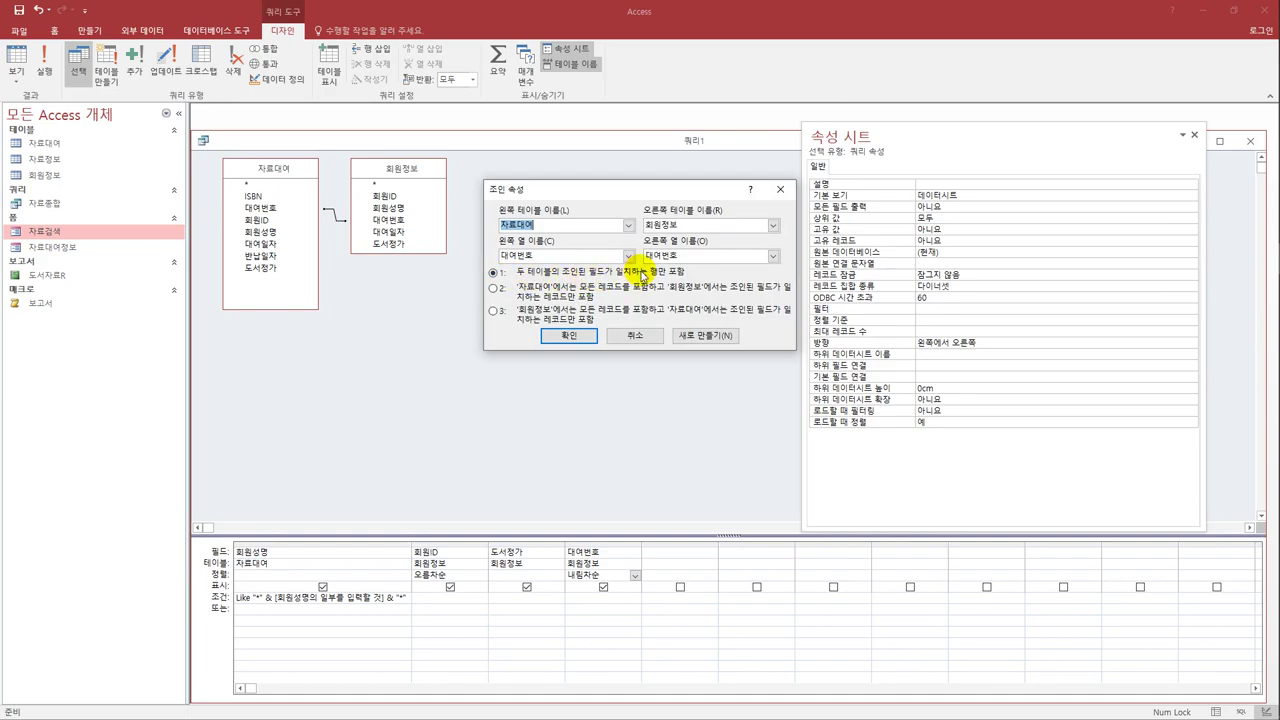
left_click(566, 336)
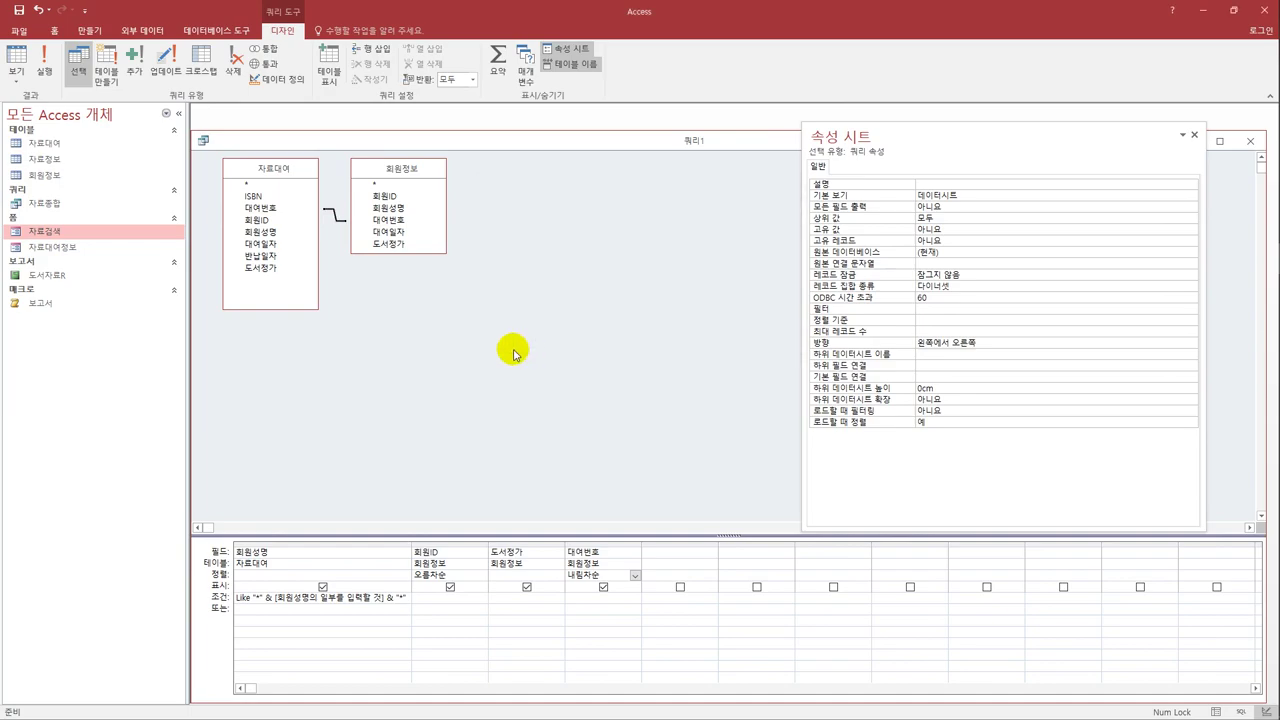
- Run the query with the parameter value 정, save it as 회원별대여 and close it
left_click(15, 57)
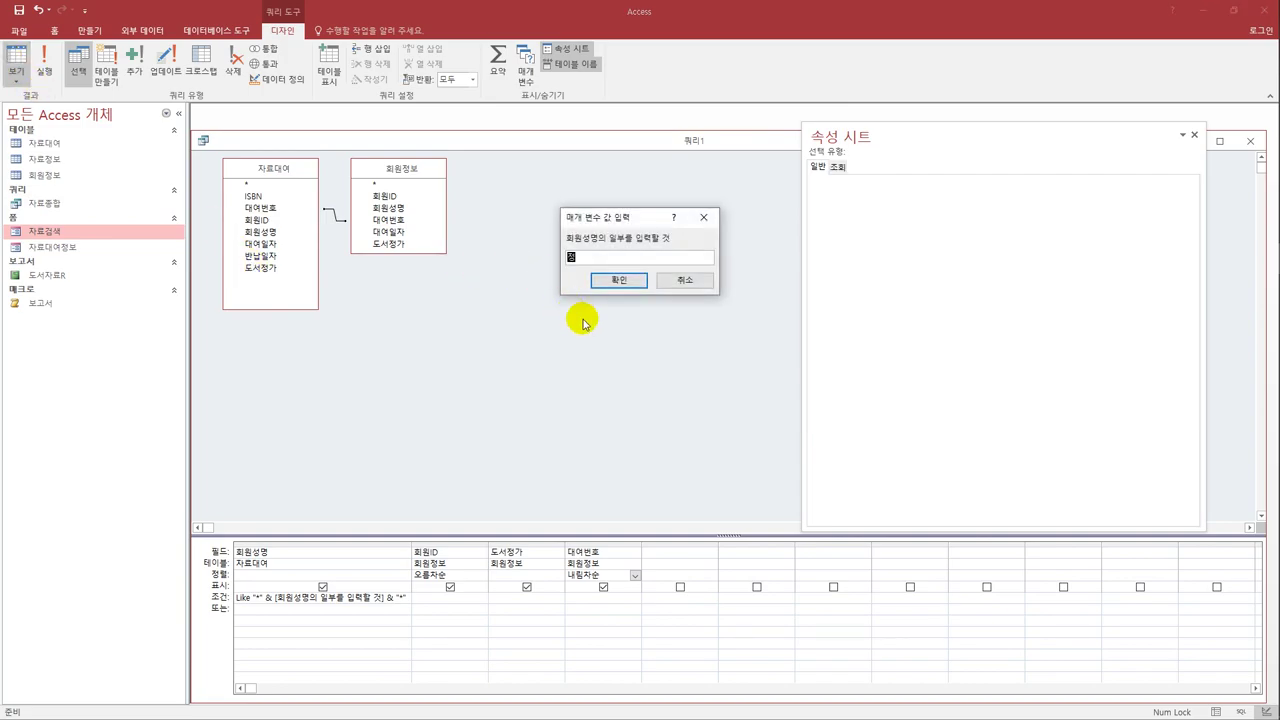
key("Return")
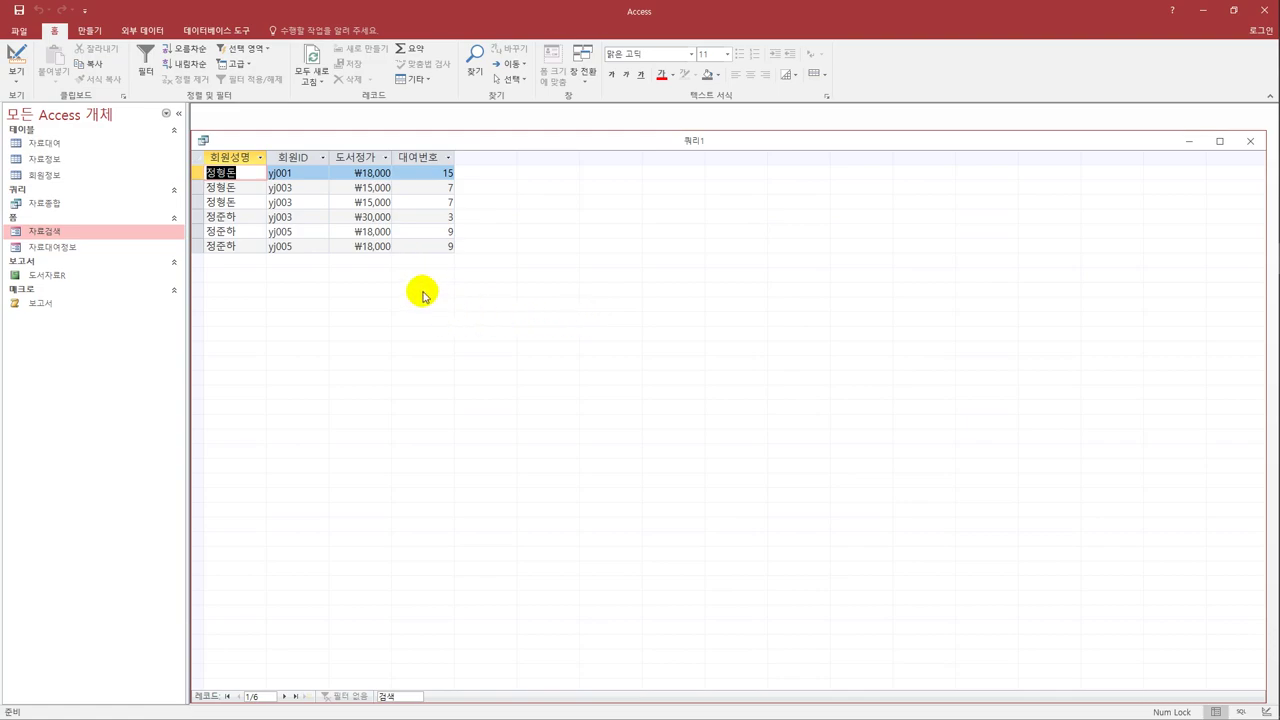
left_click(18, 10)
type("회원별")
type("대여")
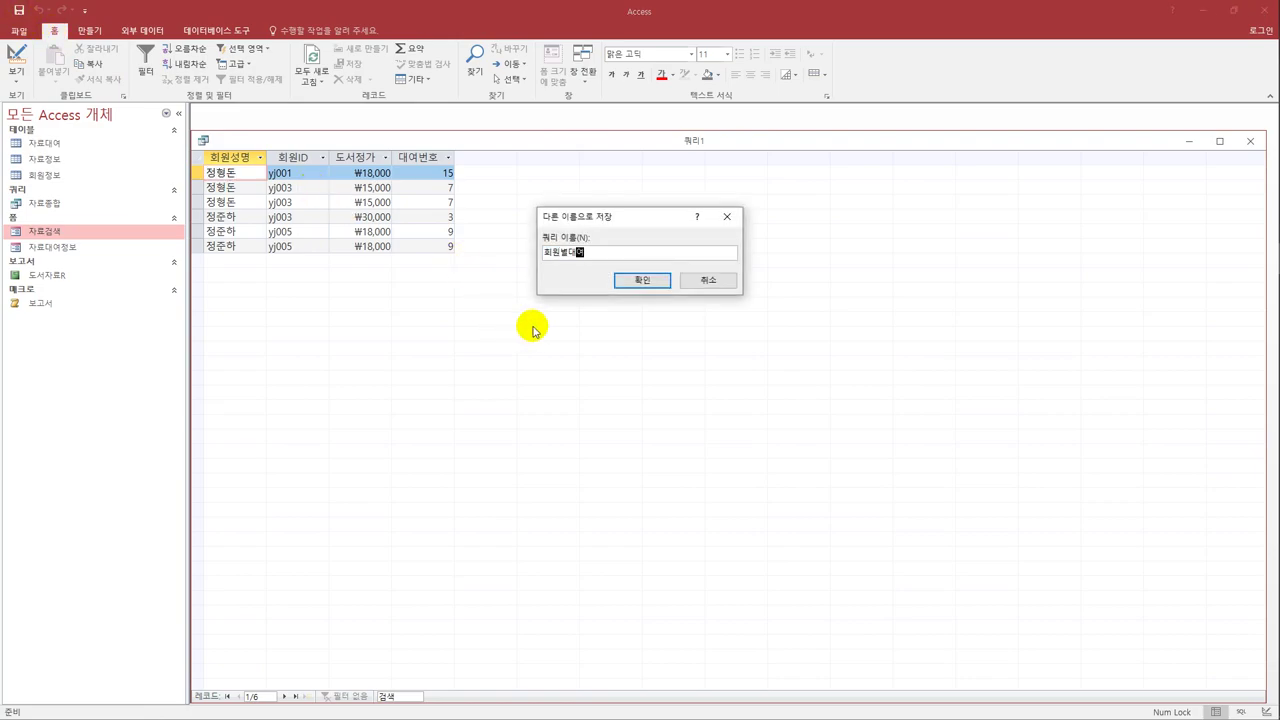
left_click(640, 279)
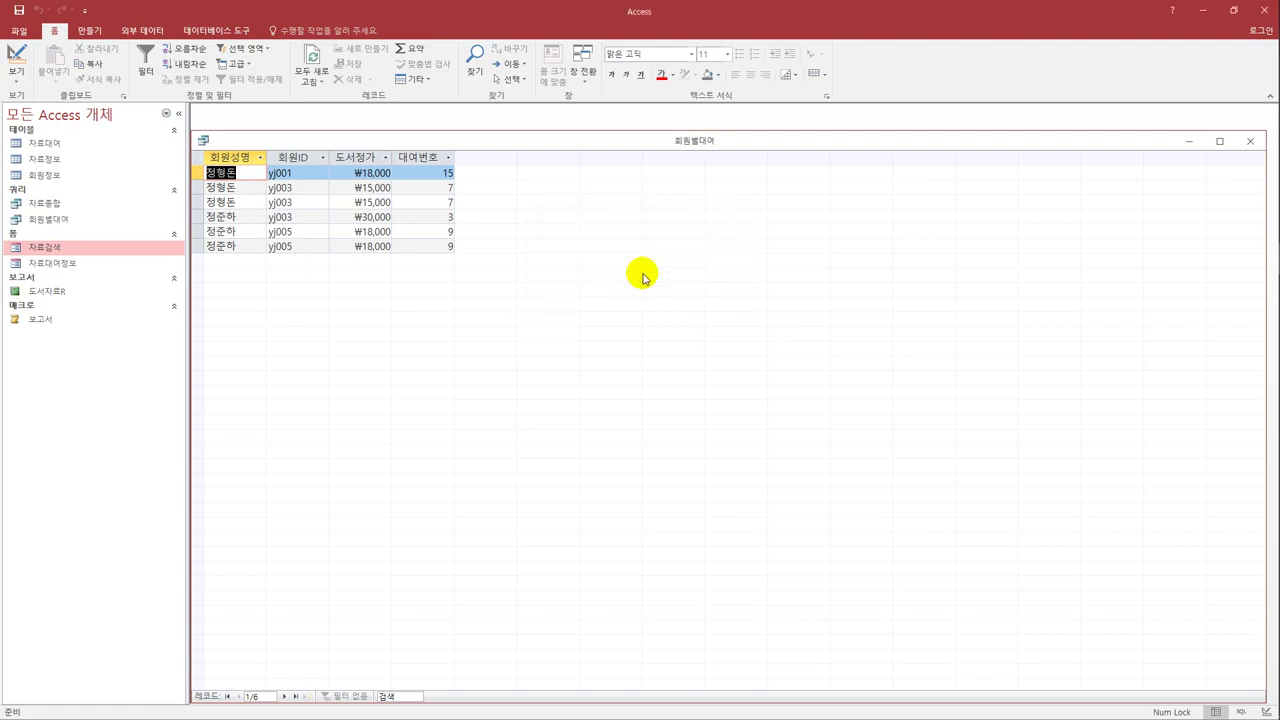
left_click(1250, 141)
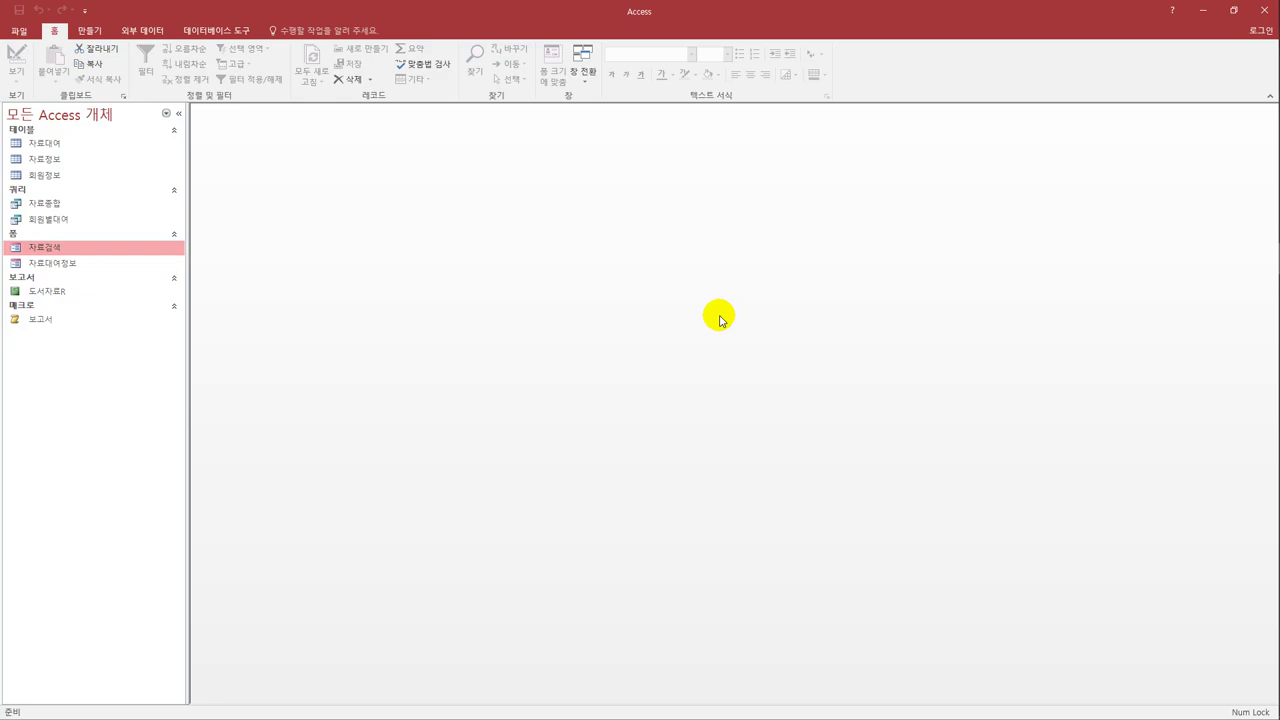
- Create a new query in Design view with the tables 자료정보 and 자료대여, and lengthen both field lists to show all fields
left_click(105, 32)
left_click(208, 72)
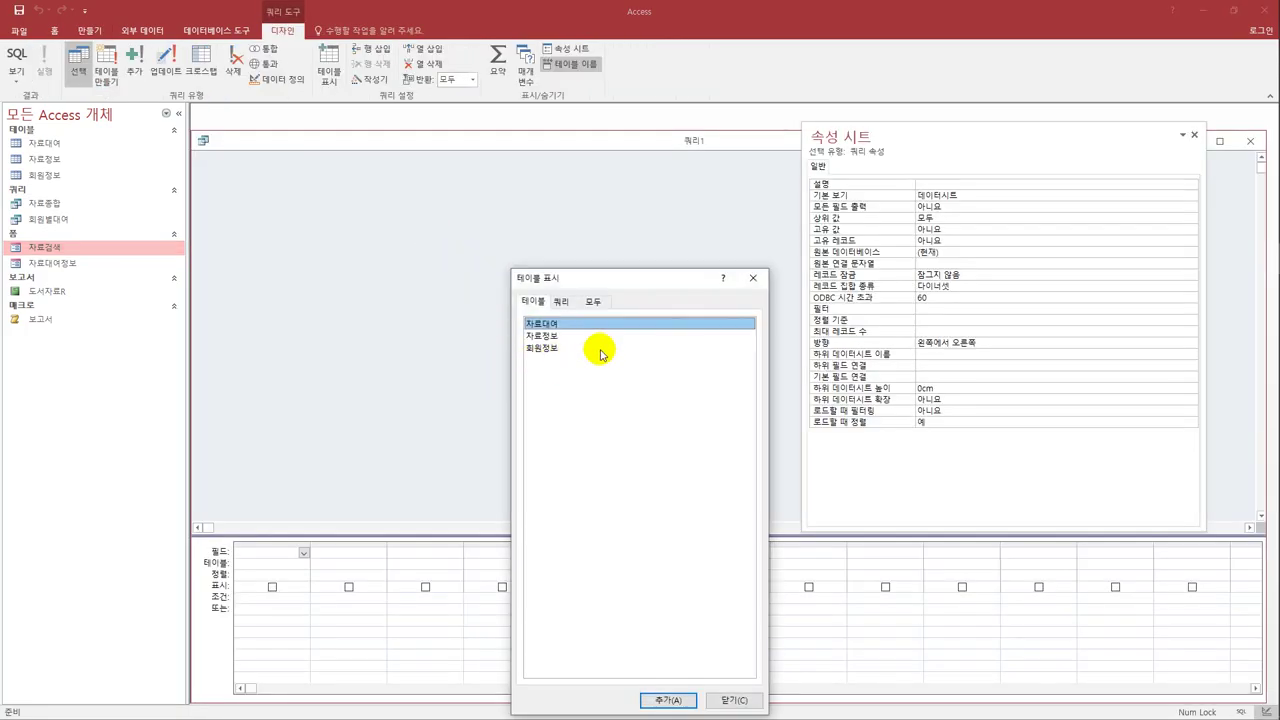
double_click(572, 337)
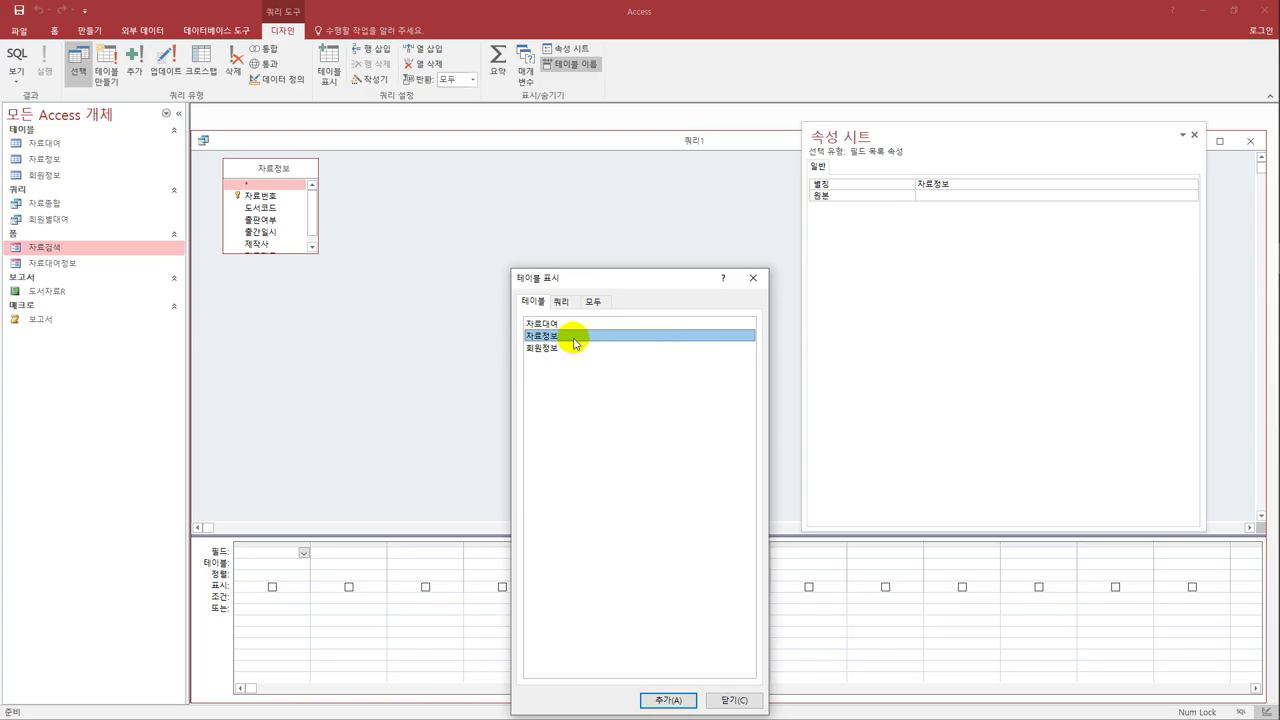
double_click(567, 324)
left_click(753, 278)
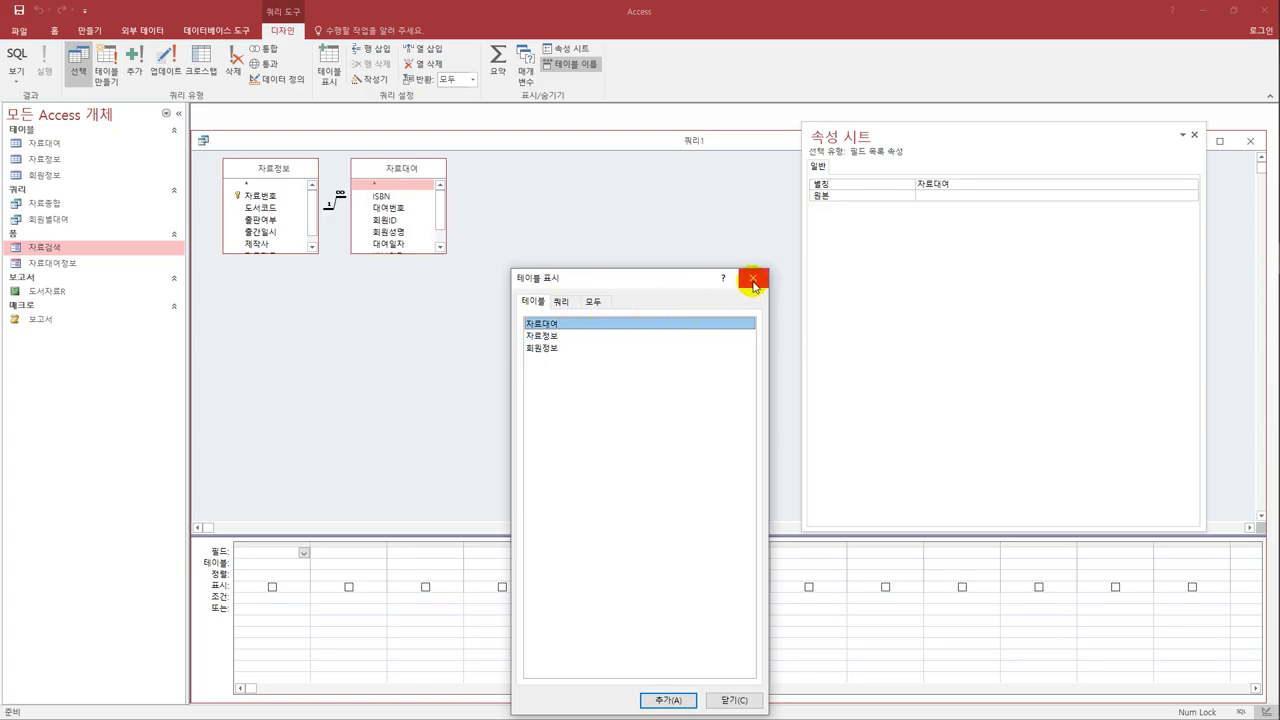
left_click_drag(294, 253, 291, 321)
left_click_drag(400, 252, 405, 308)
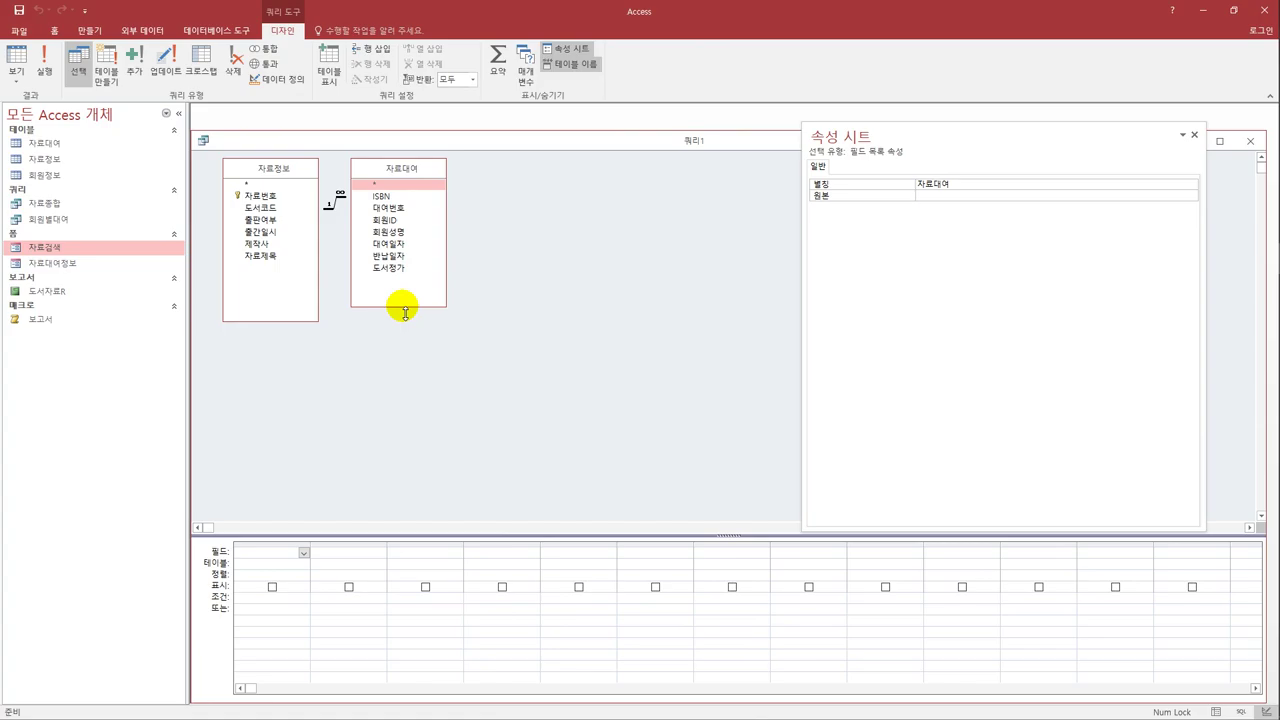
- Add 도서코드 and 출간일시 from 자료정보 and 도서정가 from 자료대여 to the query grid
double_click(260, 208)
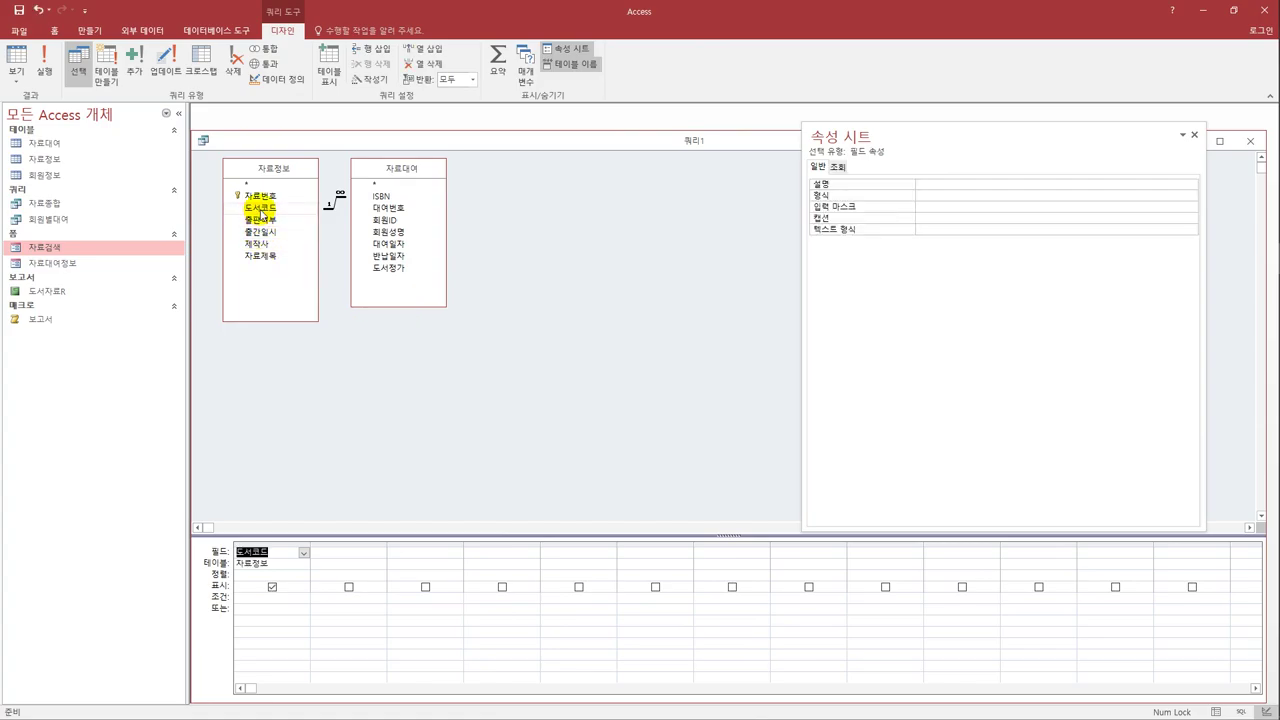
double_click(270, 233)
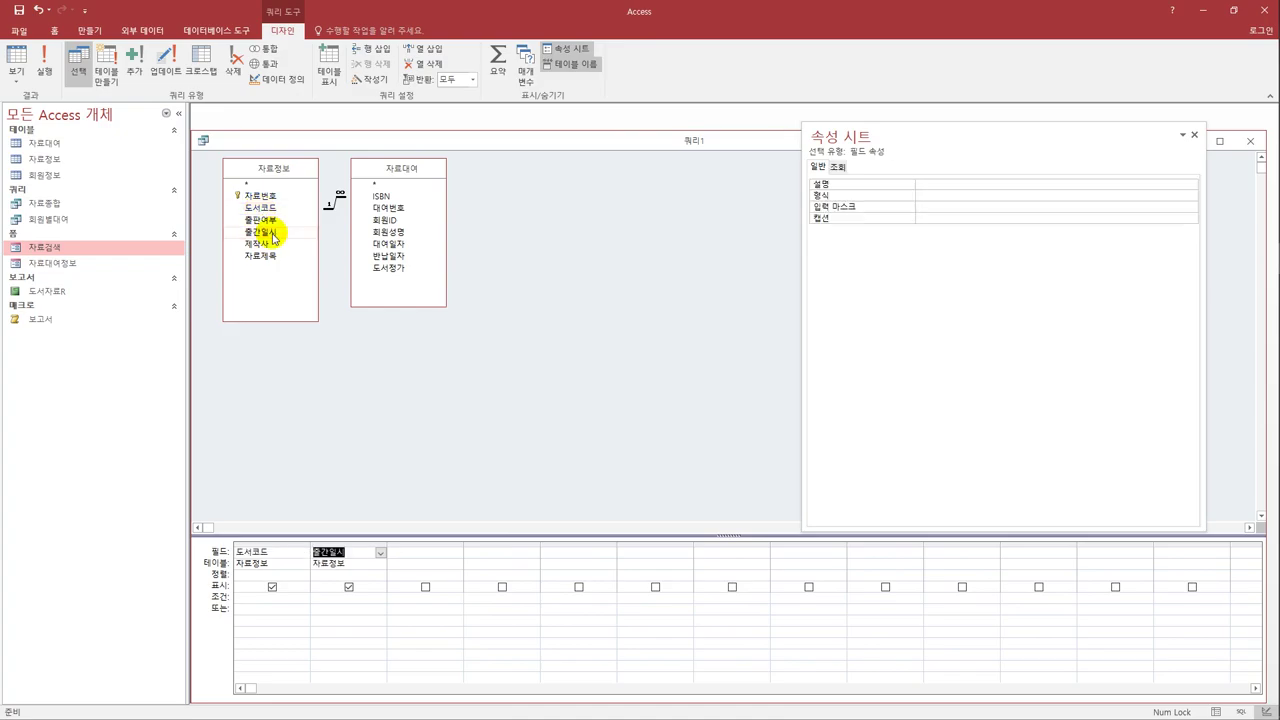
double_click(388, 268)
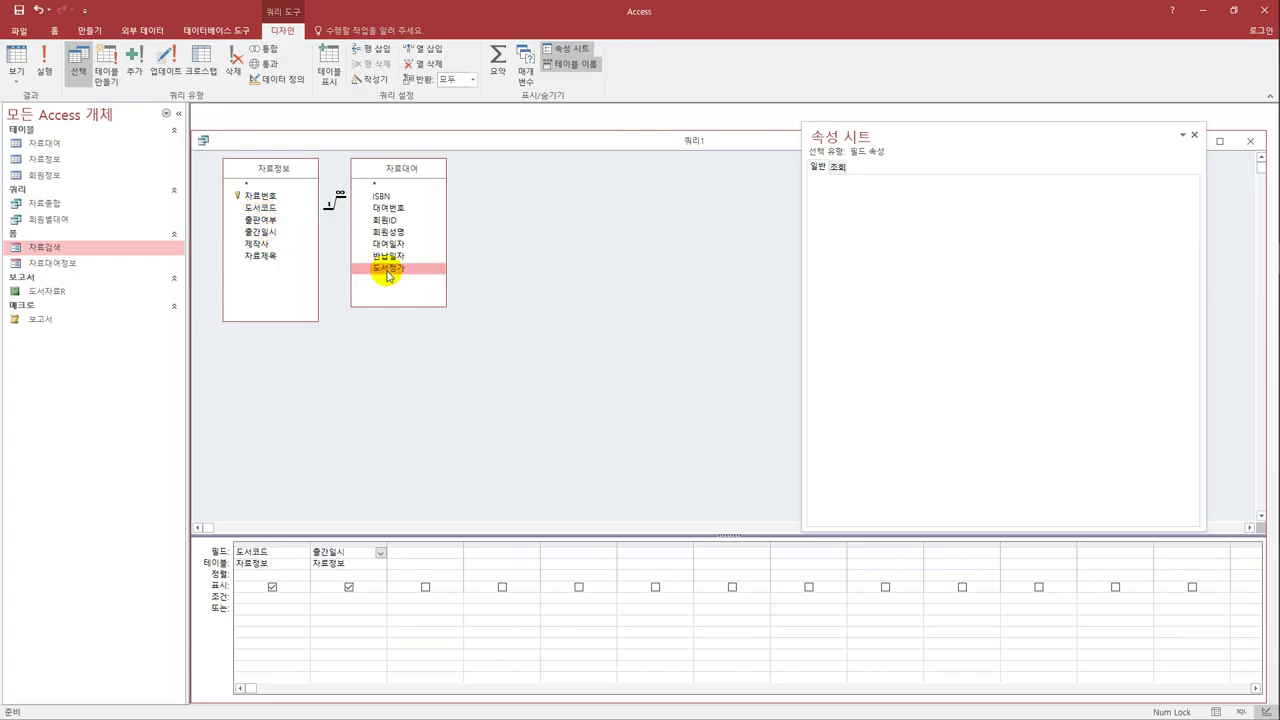
- Turn on query totals with 합계 for the 도서정가 column, and sort 출간일시 by 내림차순
left_click(497, 58)
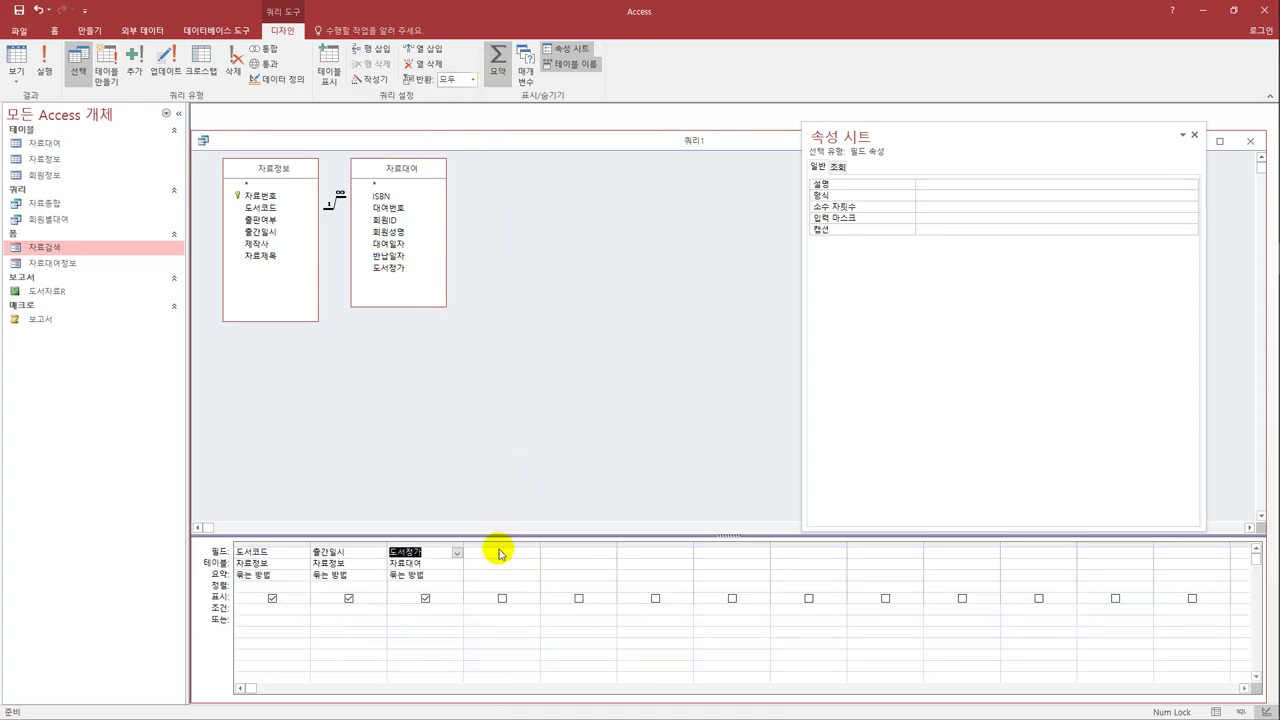
left_click(440, 578)
left_click(456, 576)
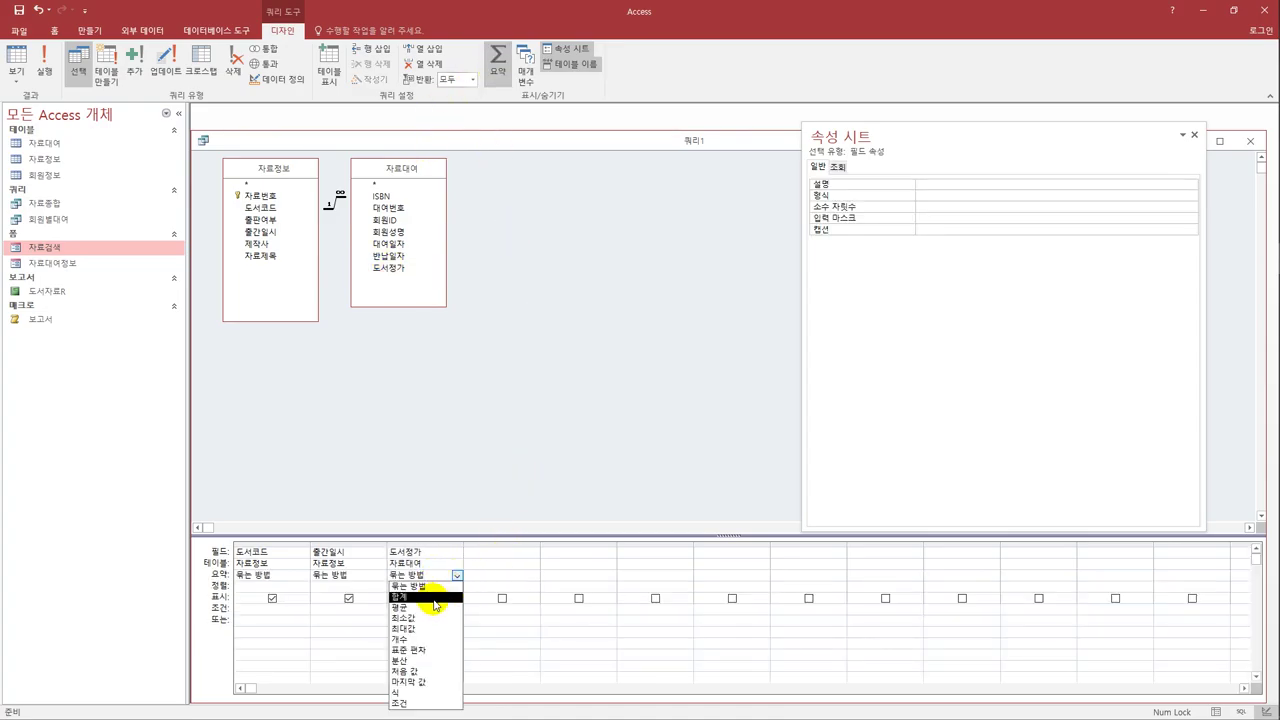
left_click(431, 599)
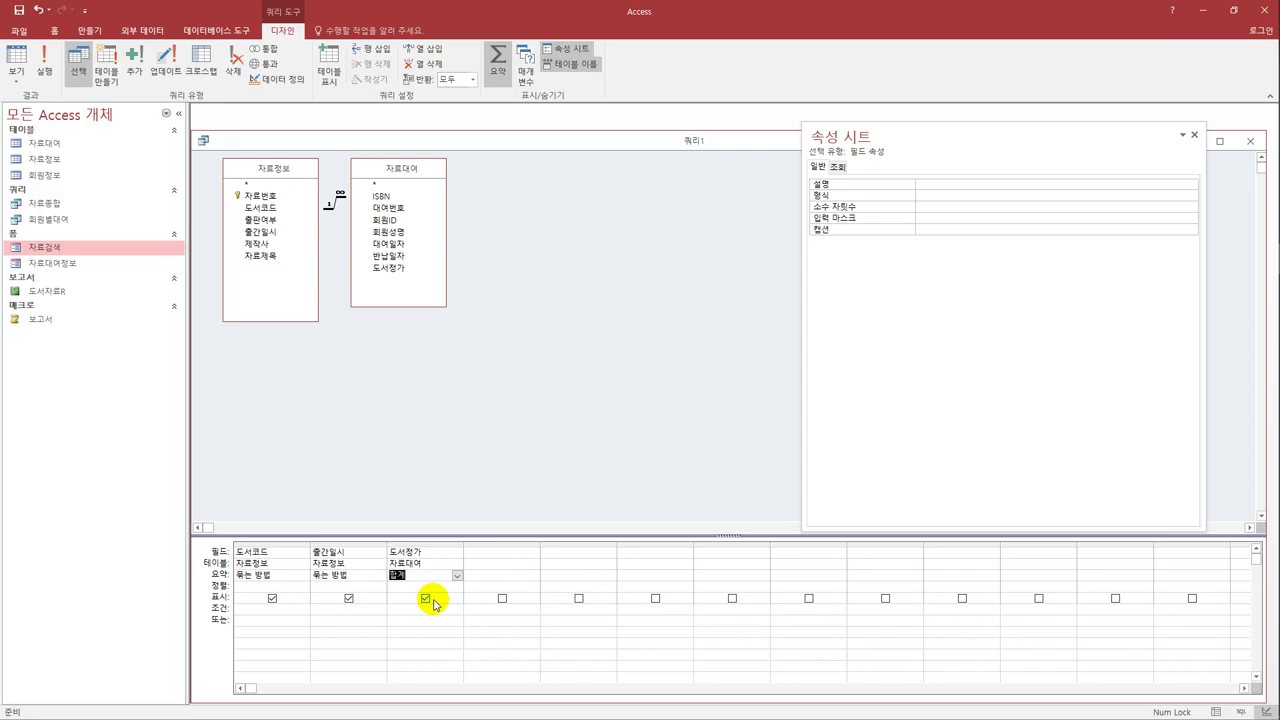
left_click(352, 586)
left_click(380, 587)
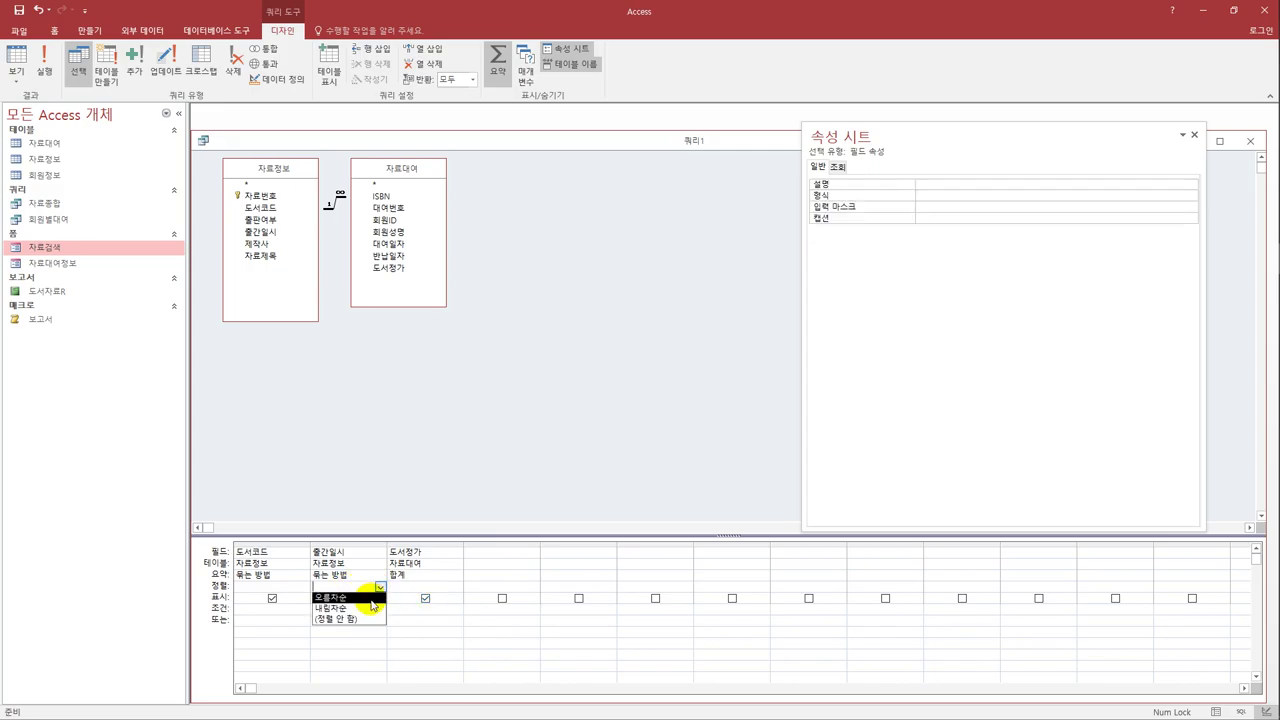
left_click(369, 609)
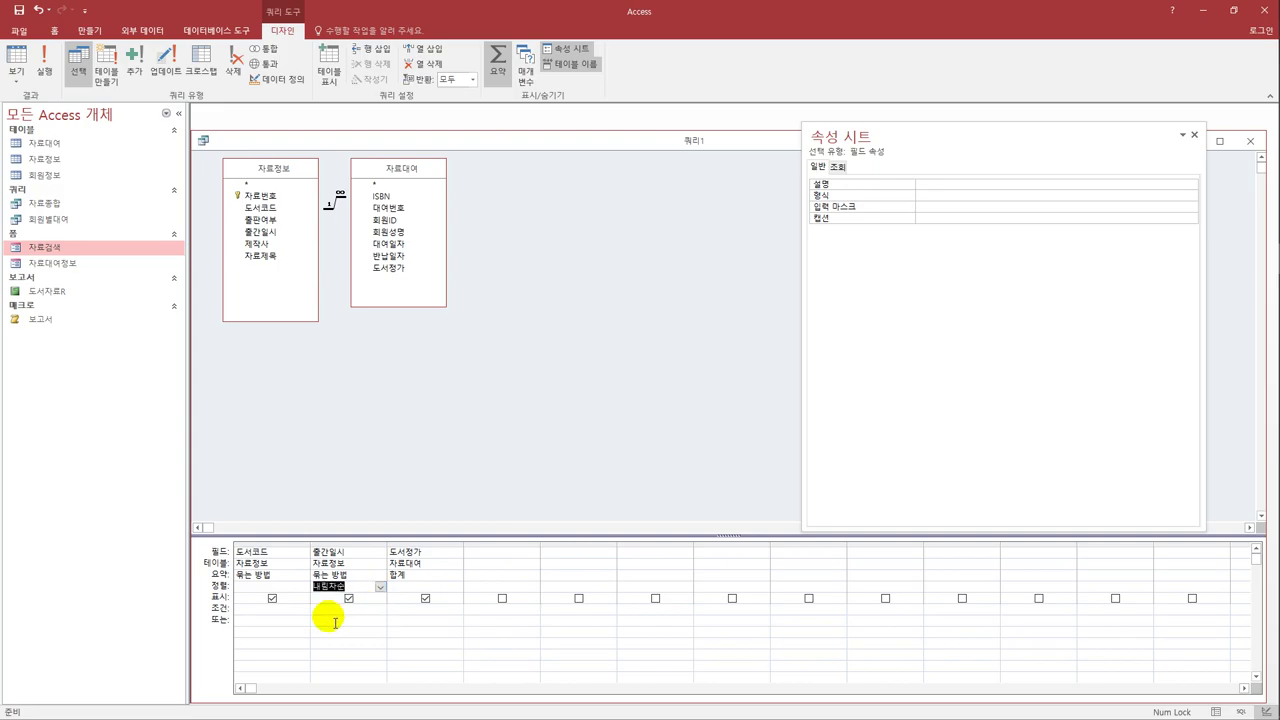
- View the summary query's results and widen the summed 도서정가 column to read its heading
left_click(16, 60)
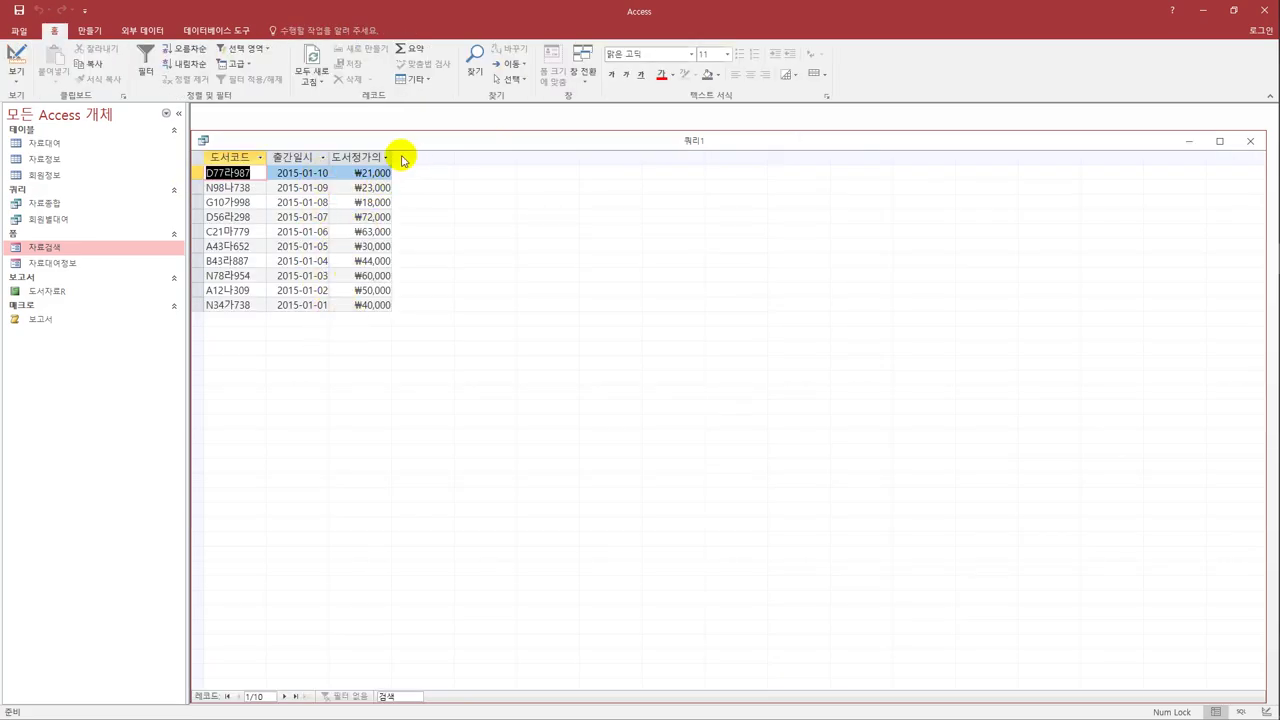
left_click_drag(397, 157, 414, 157)
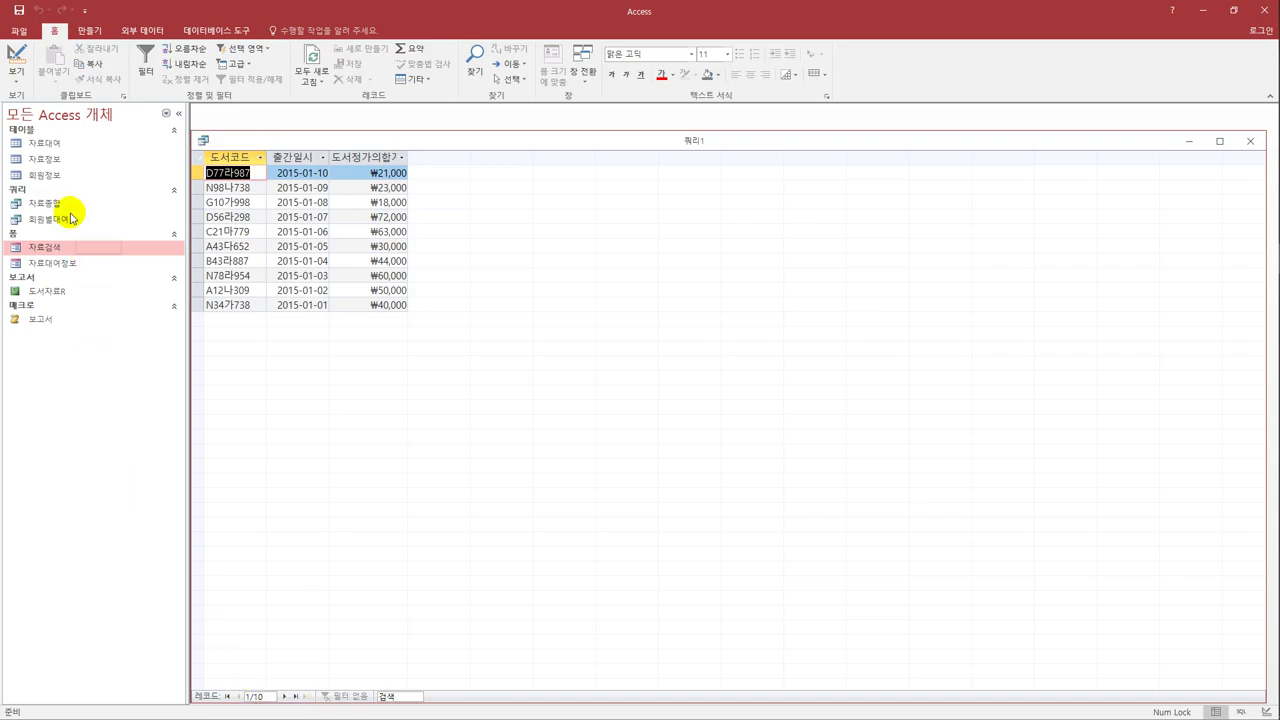
- Give the summed 도서정가 column the heading 도서정가 합계 in the query design, widen its grid column, and view the results
left_click(17, 54)
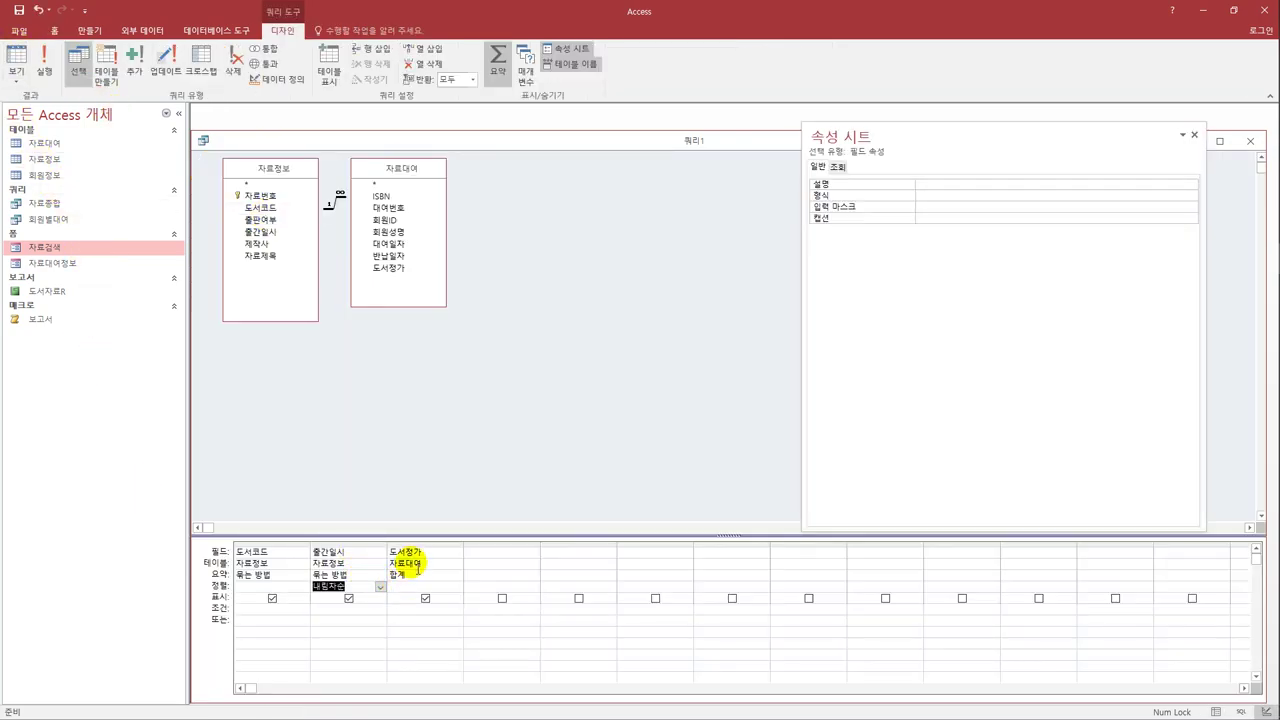
left_click(418, 553)
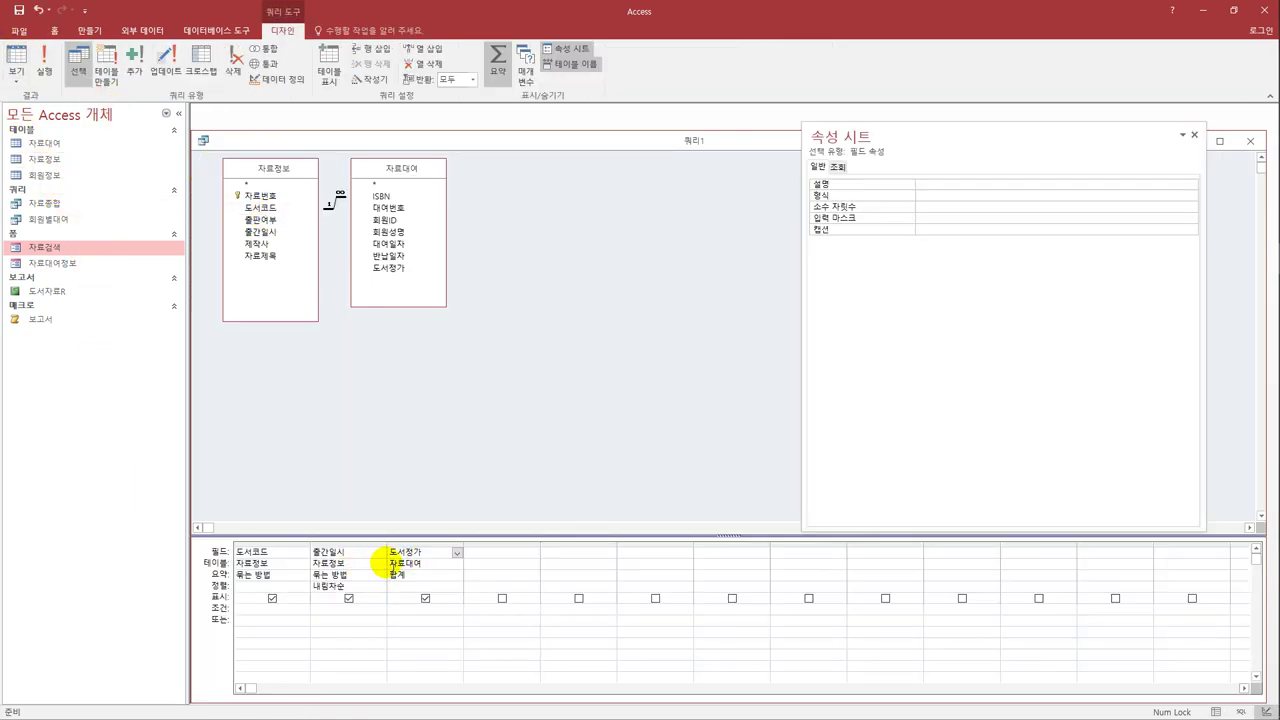
type("도서정가 합계:도")
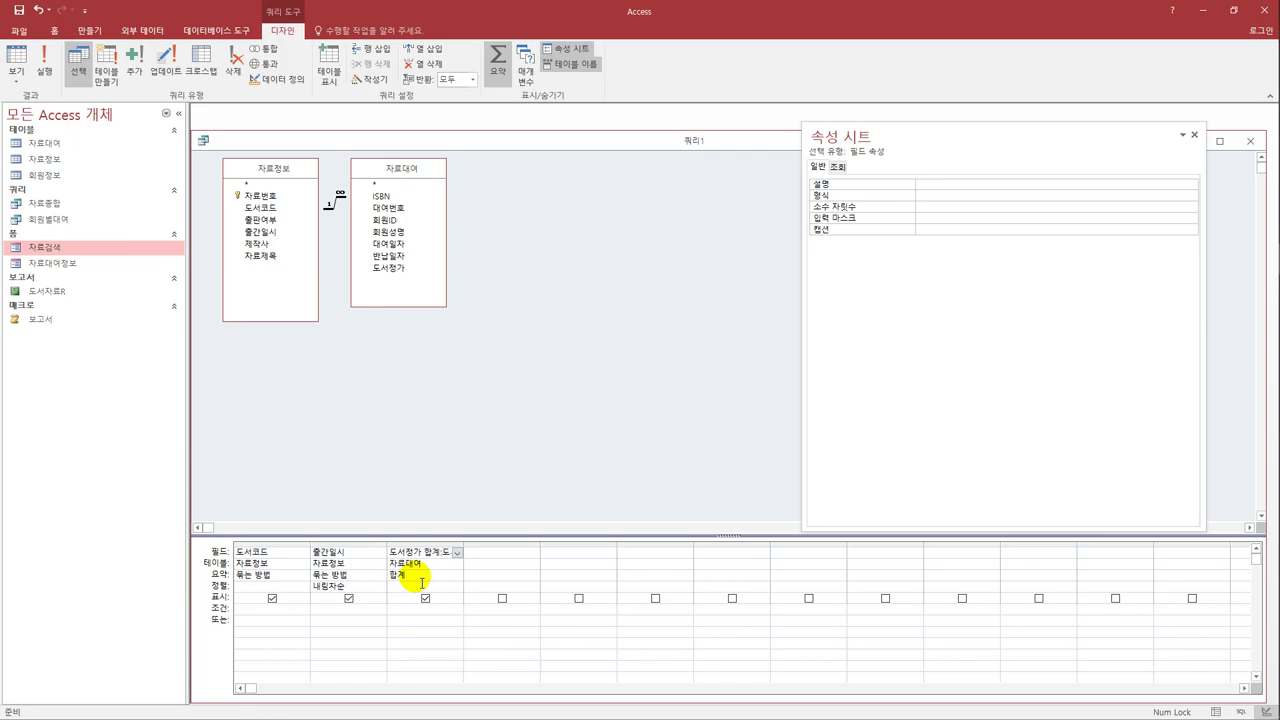
type(":")
left_click(422, 576)
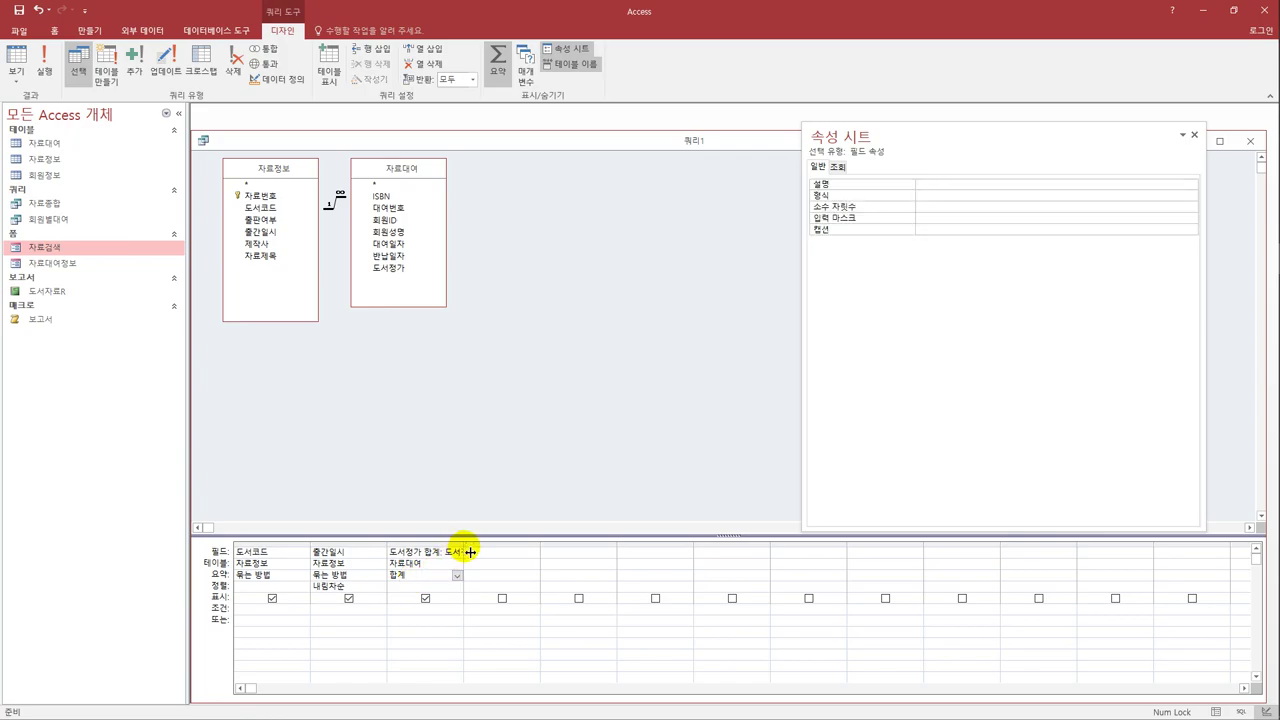
double_click(486, 551)
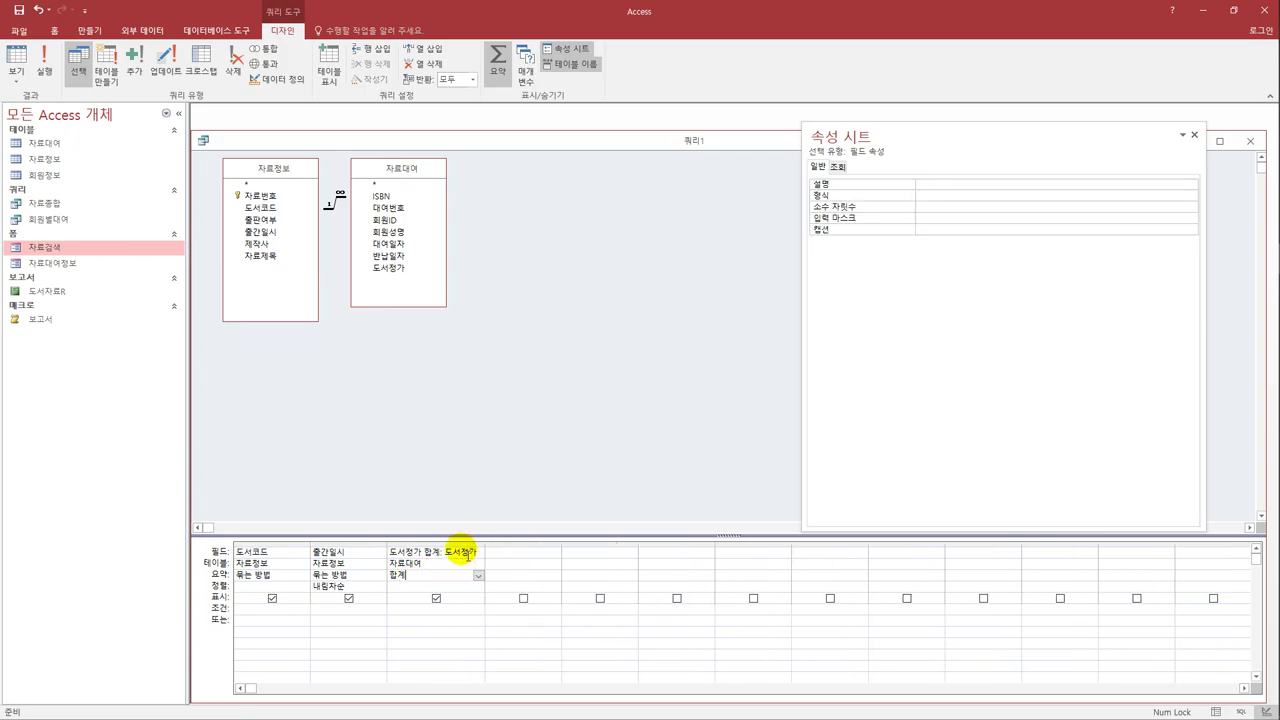
left_click(17, 57)
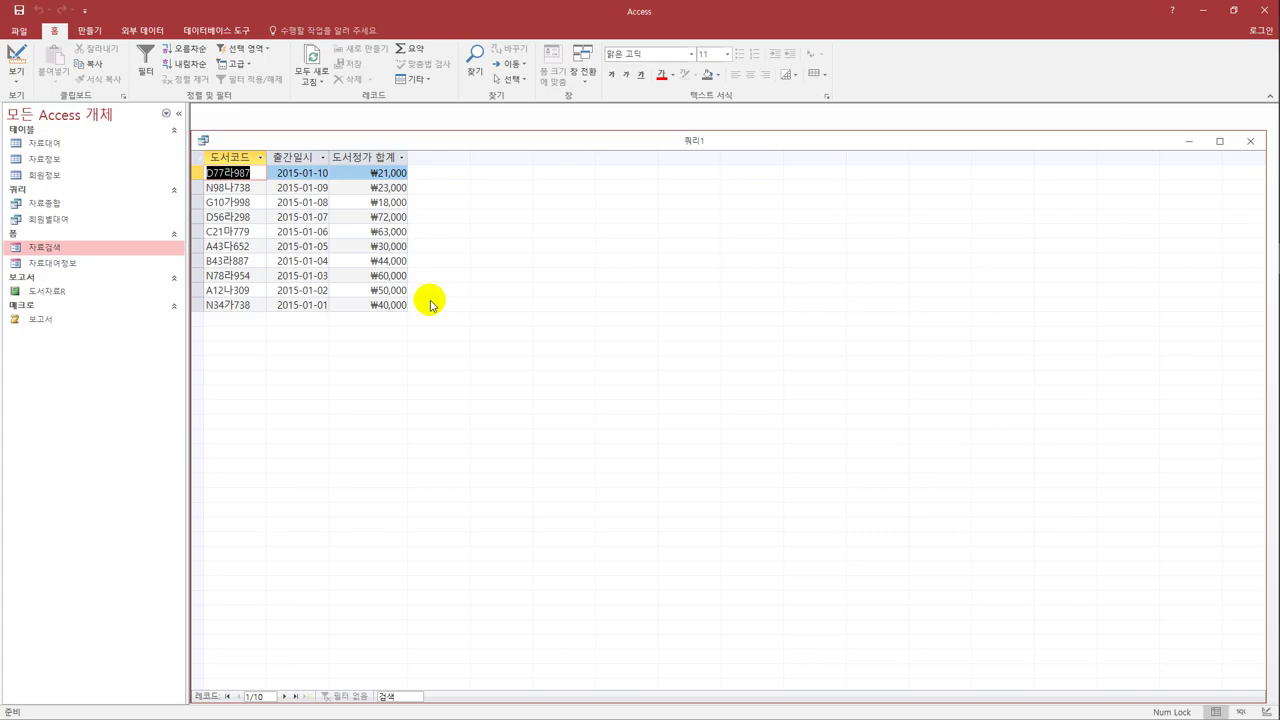
- Save the summary query as 도서별합계 and close it
left_click(19, 11)
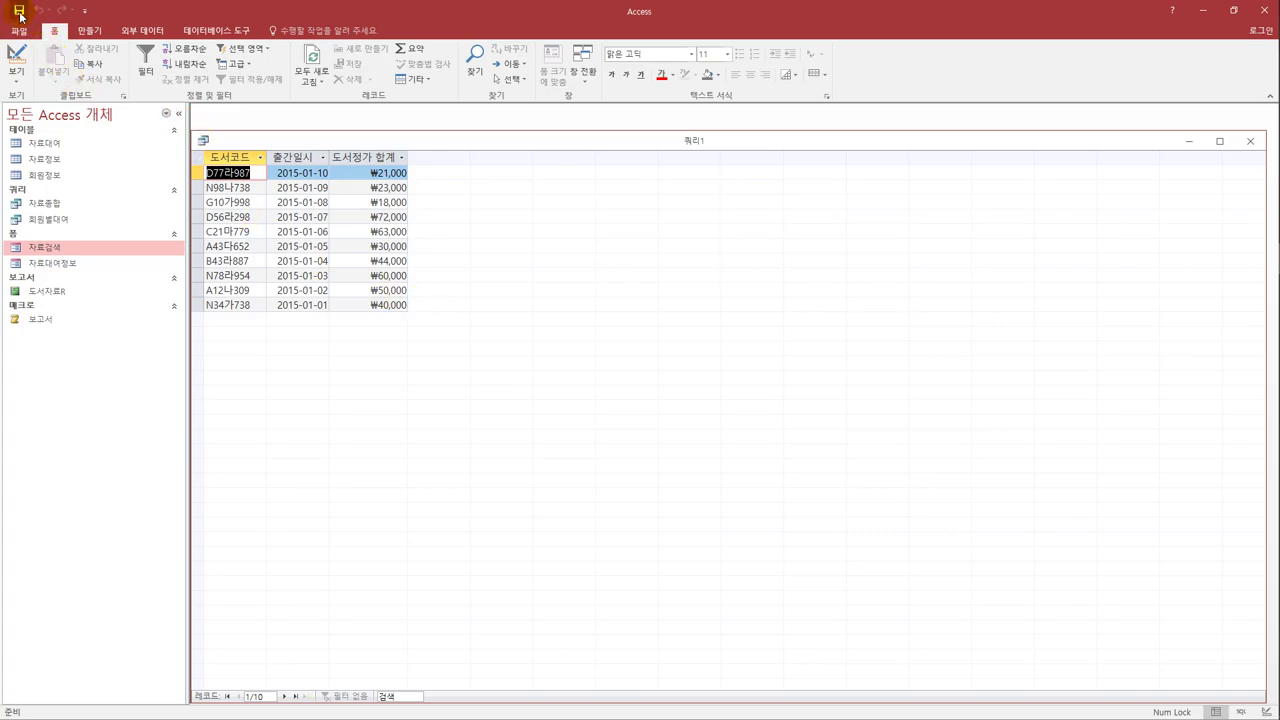
type("도서별합계")
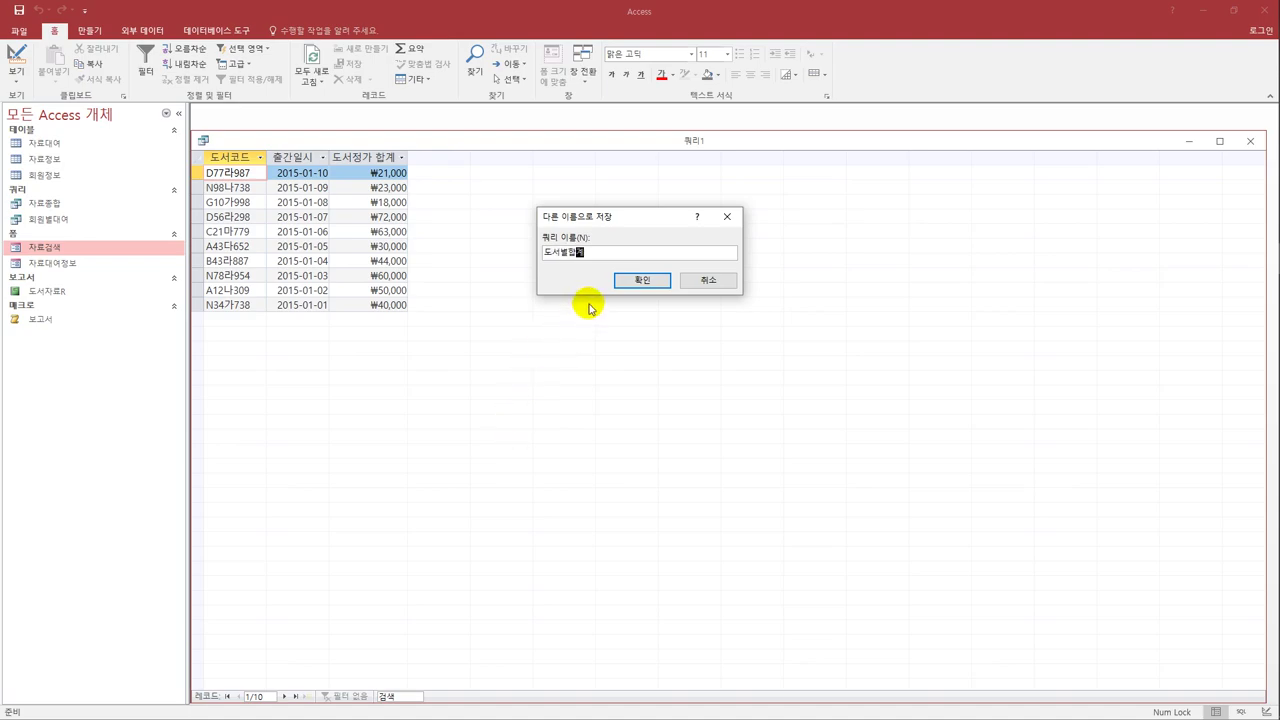
left_click(637, 281)
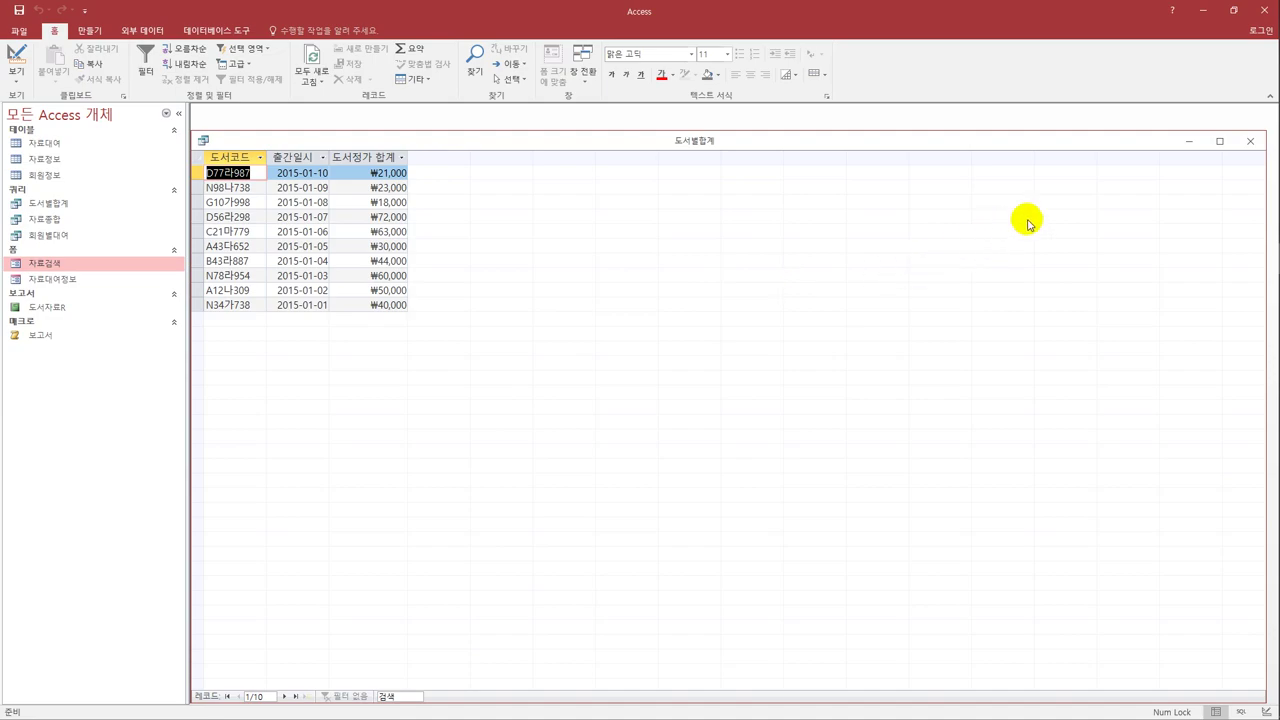
left_click(1250, 141)
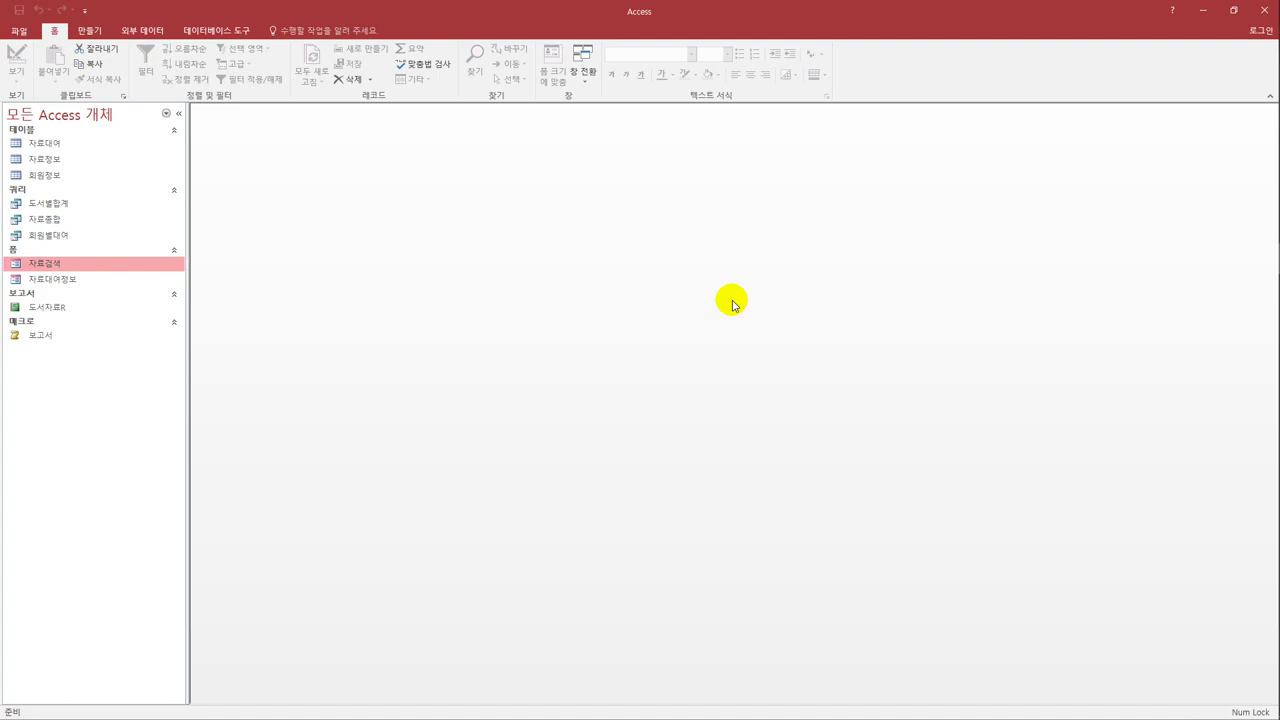
- Open the 자료검색 form in Design view and start a macro for the cmd내보내기 button's On Click event with 매크로 작성기
right_click(89, 268)
left_click(106, 303)
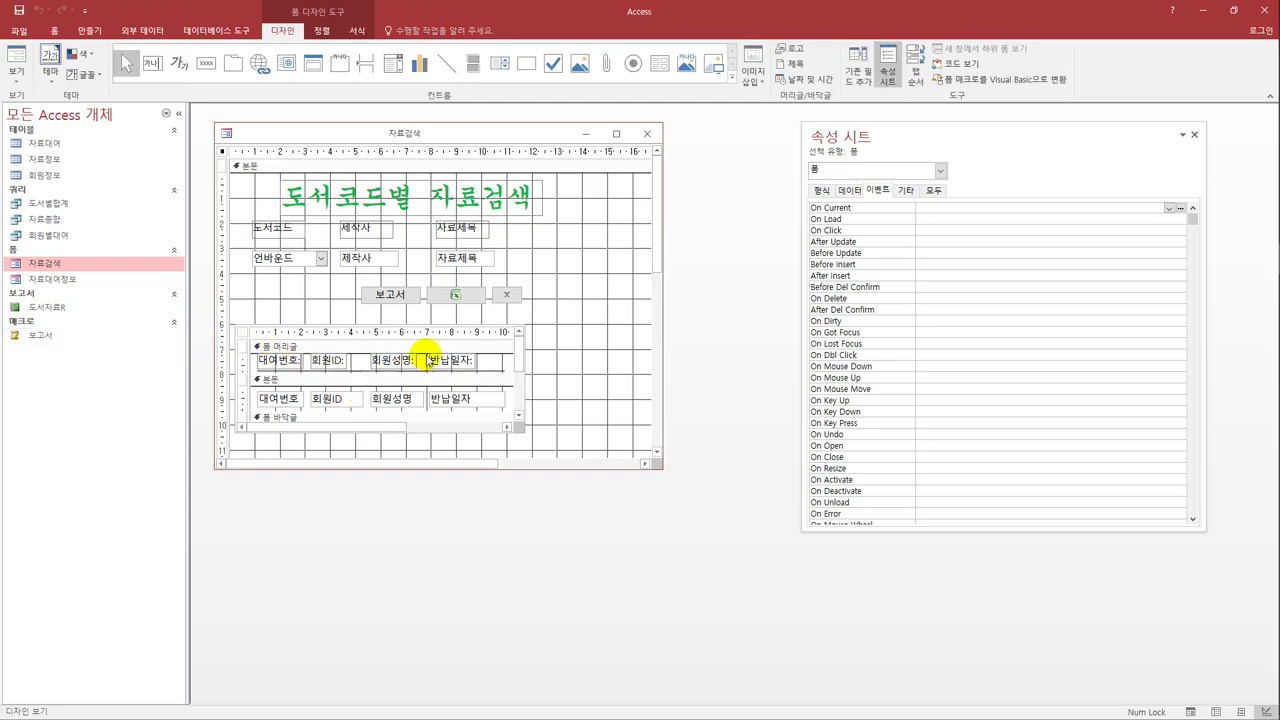
left_click(455, 296)
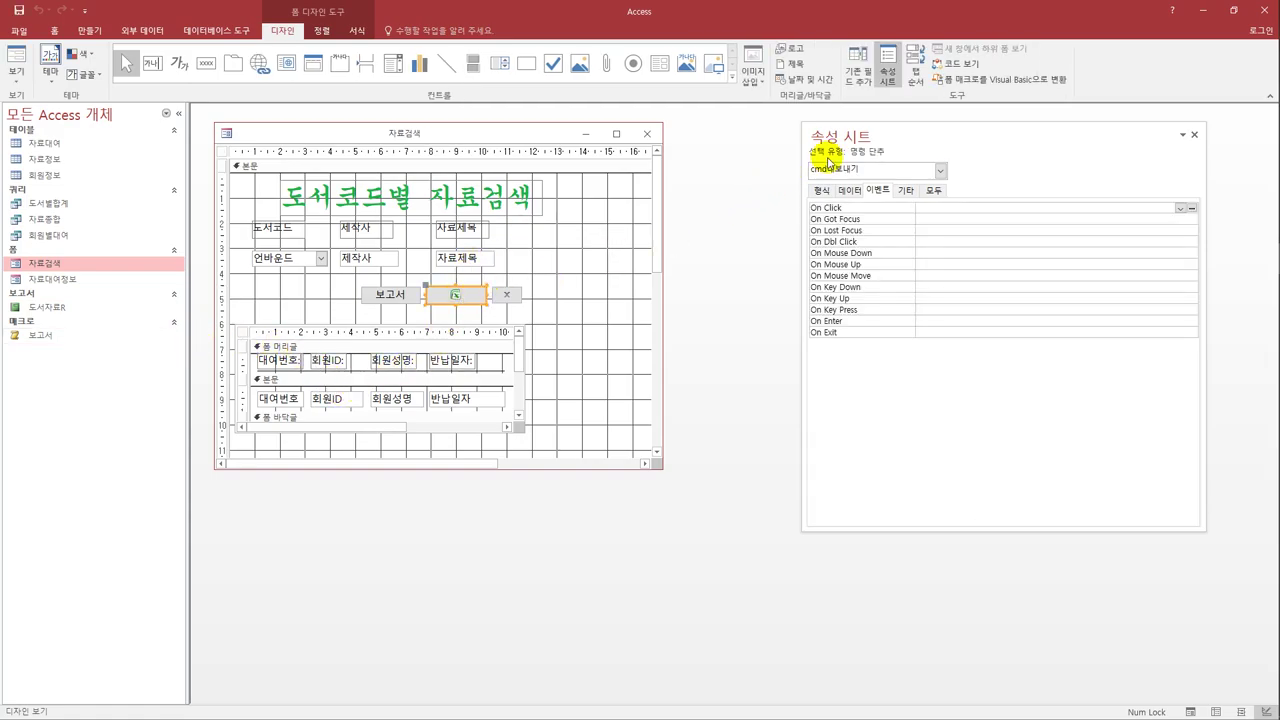
left_click_drag(852, 140, 672, 160)
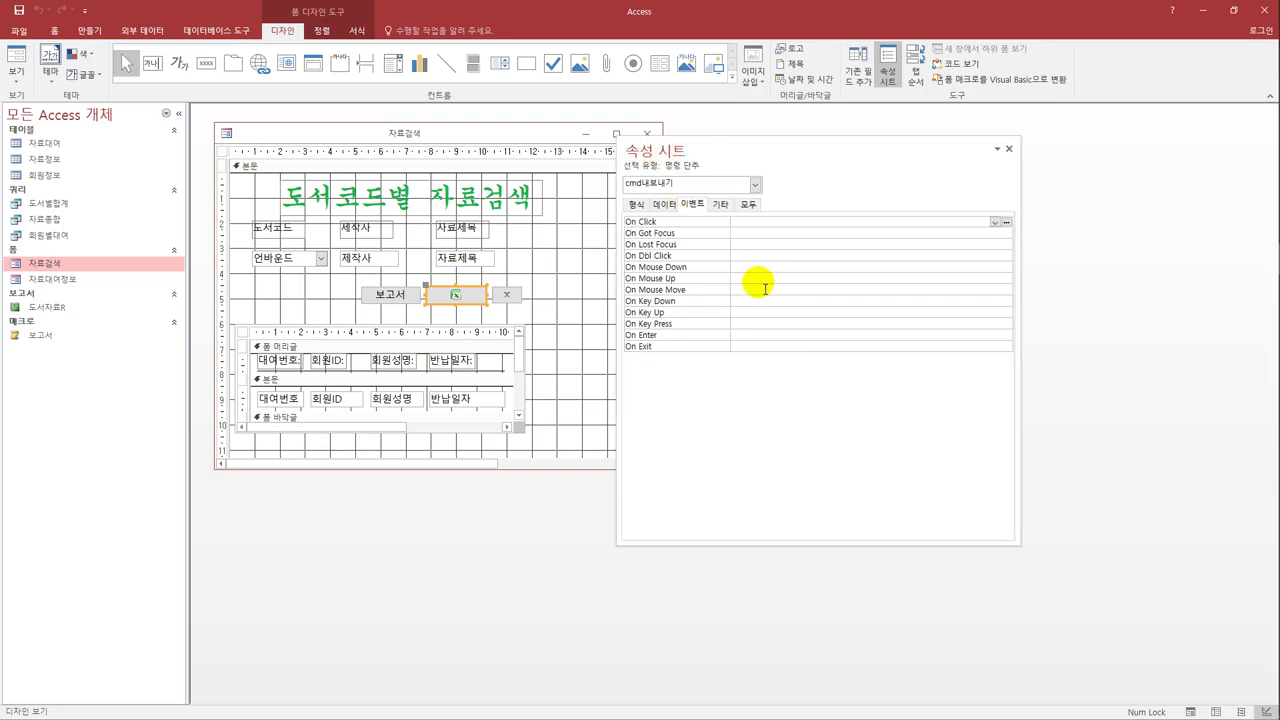
left_click(746, 224)
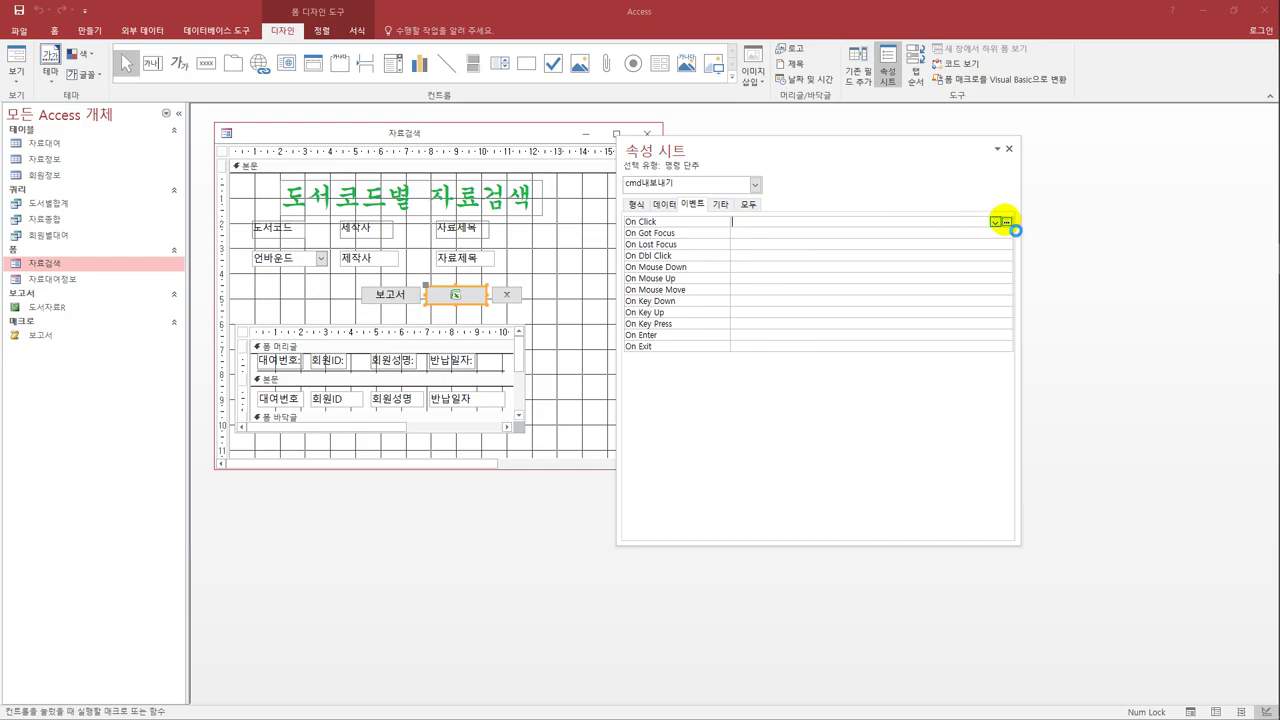
left_click(1006, 222)
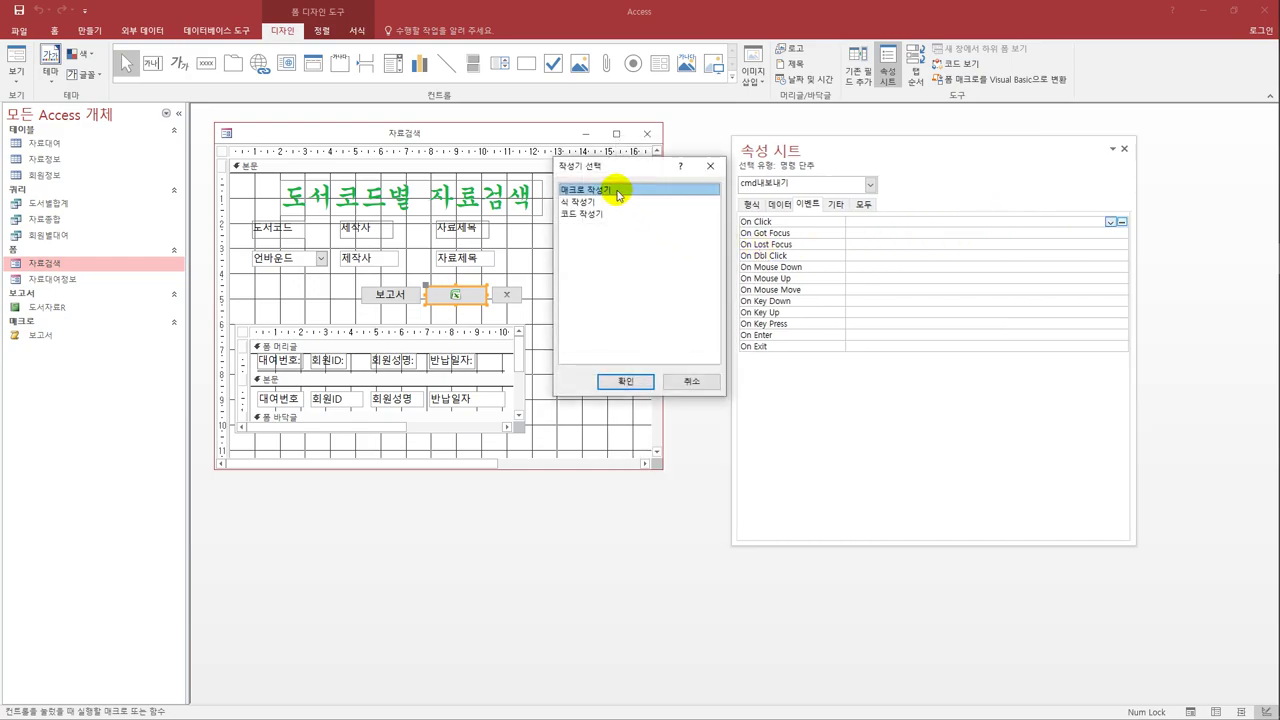
left_click(623, 379)
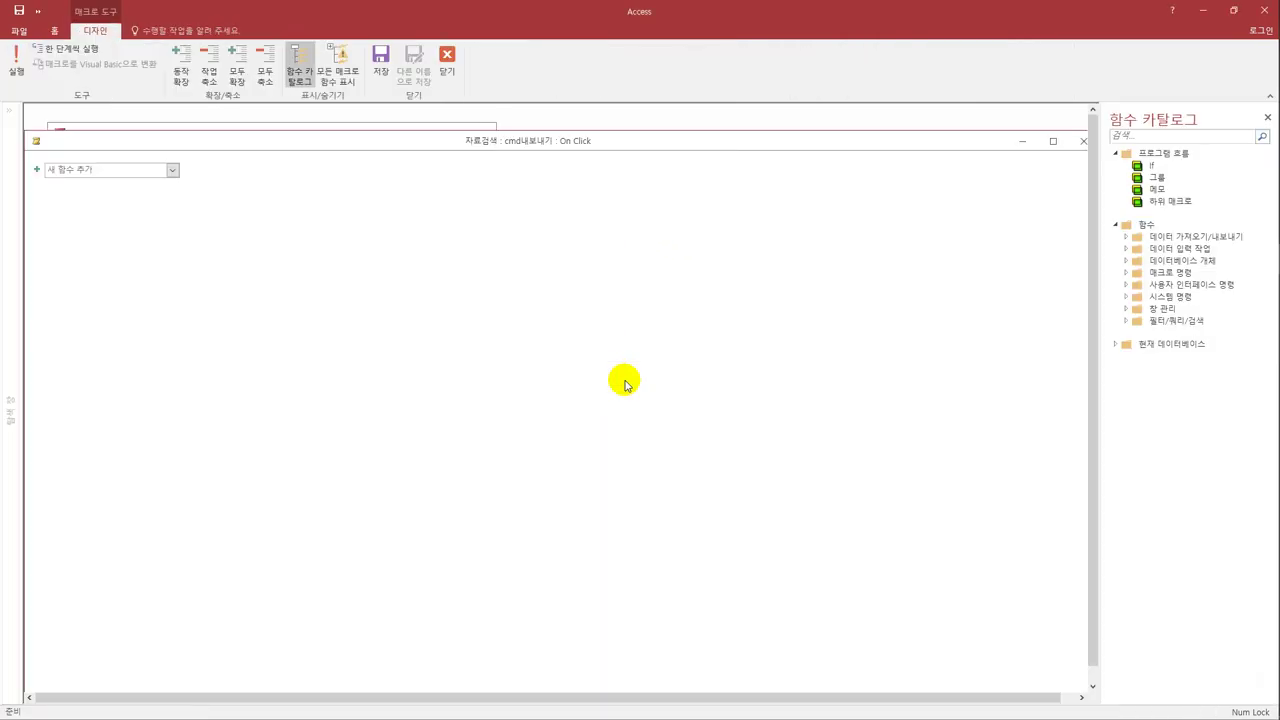
- Add an ExportWithFormatting action to the macro and shrink the macro window so all argument fields fit
left_click_drag(256, 140, 325, 145)
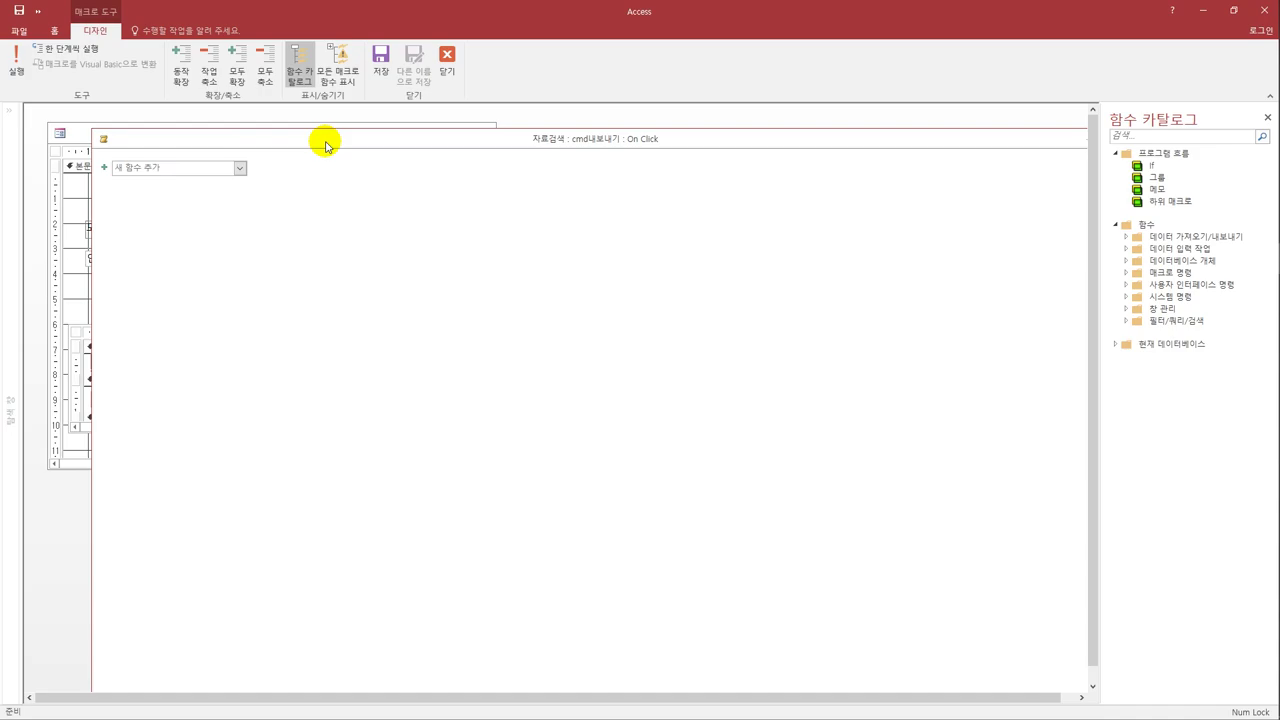
left_click(240, 168)
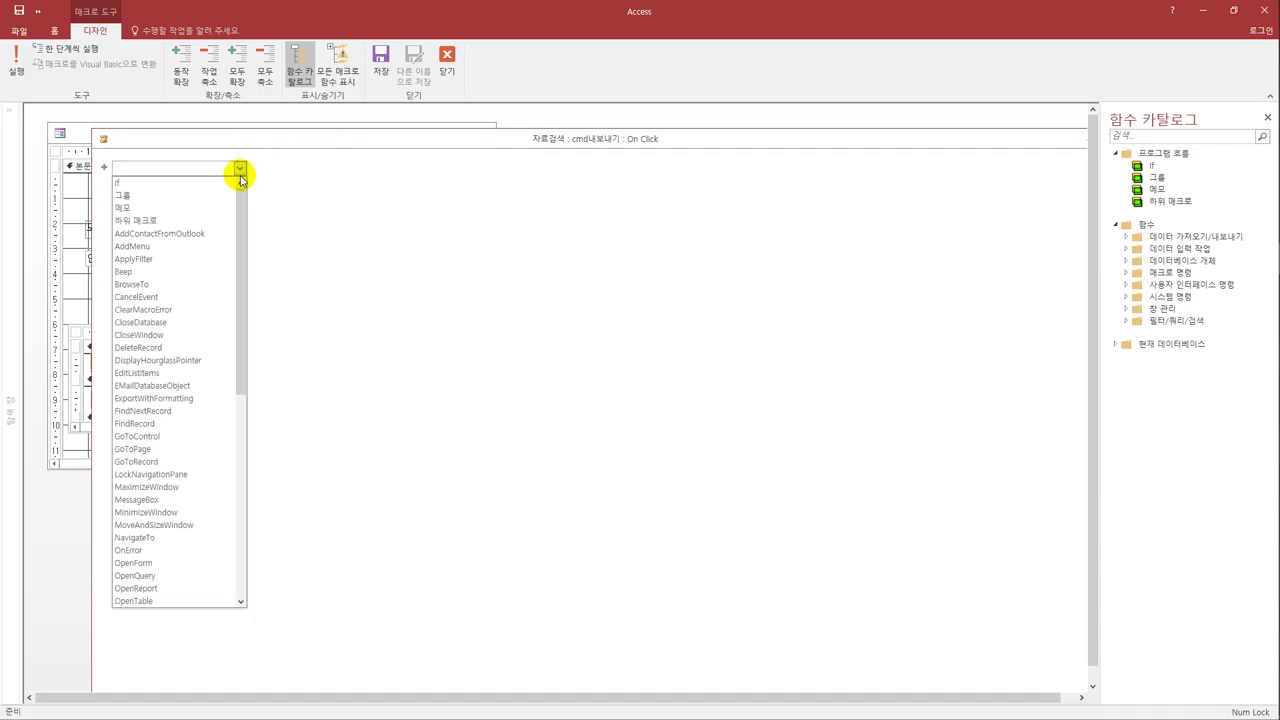
left_click(209, 400)
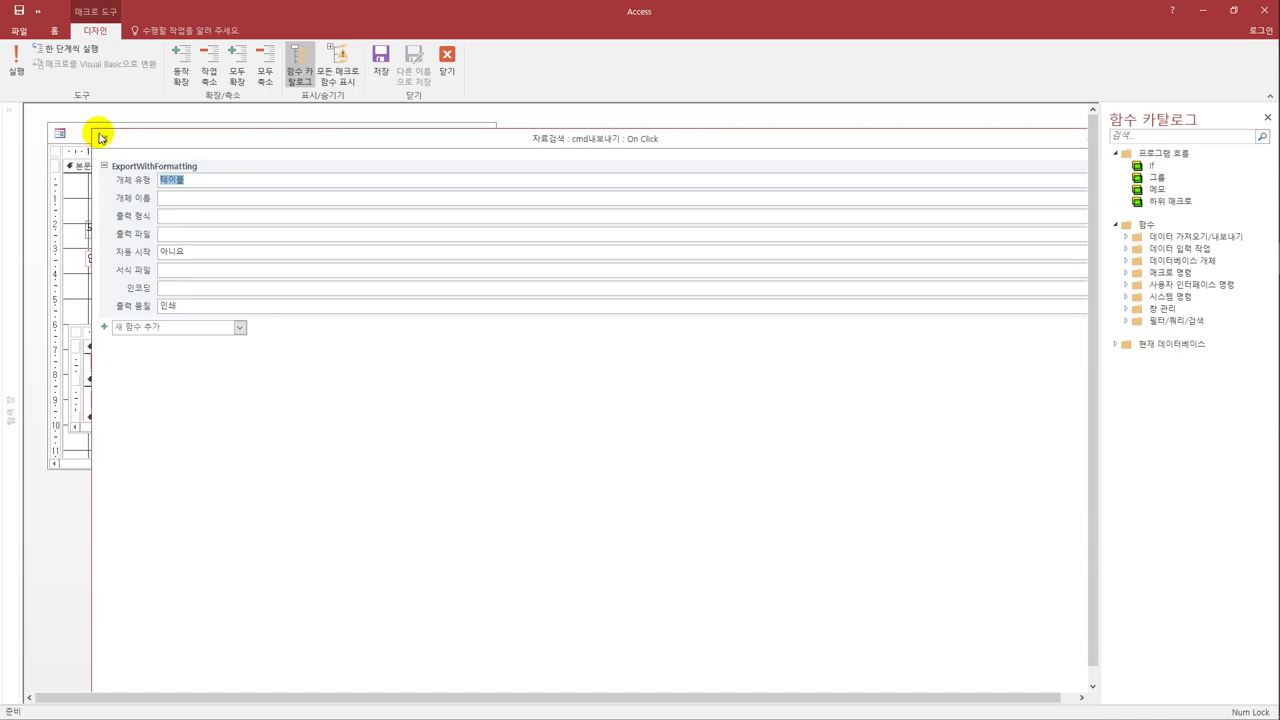
left_click_drag(92, 129, 316, 195)
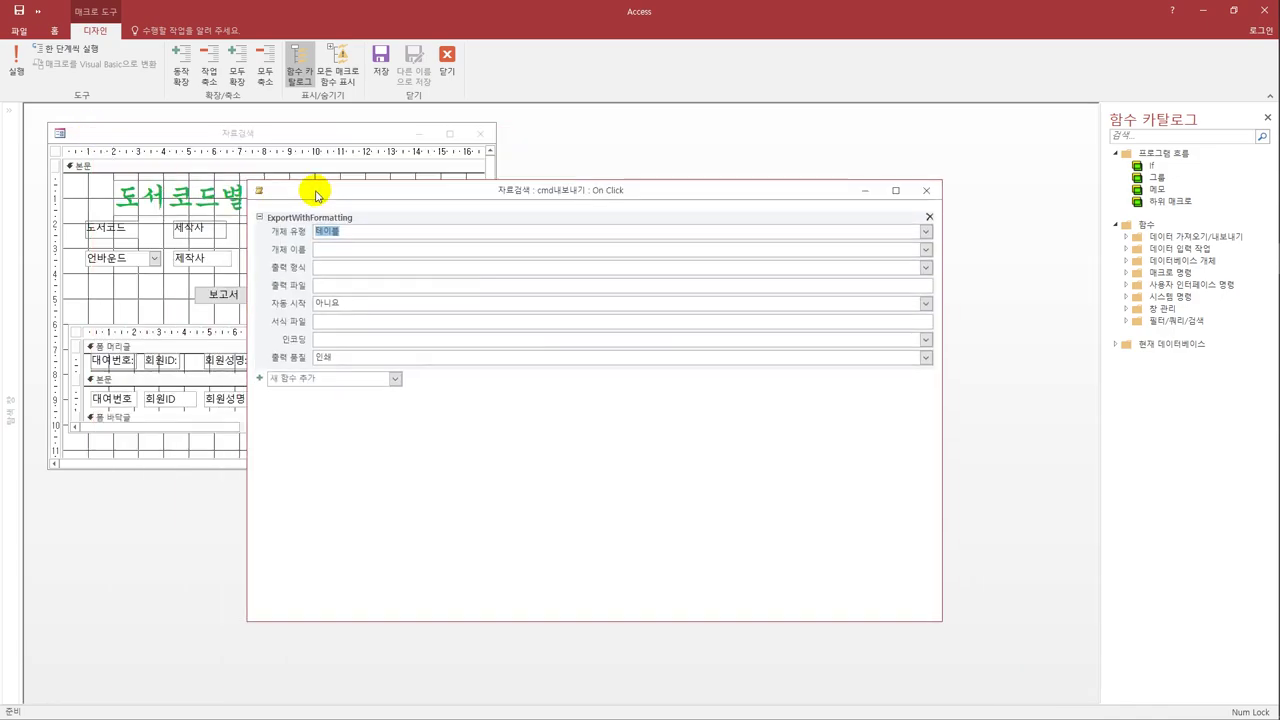
- Set the export action's object to the 자료대여 table and its output format to Excel 통합 문서 (*.xlsx)
left_click(925, 252)
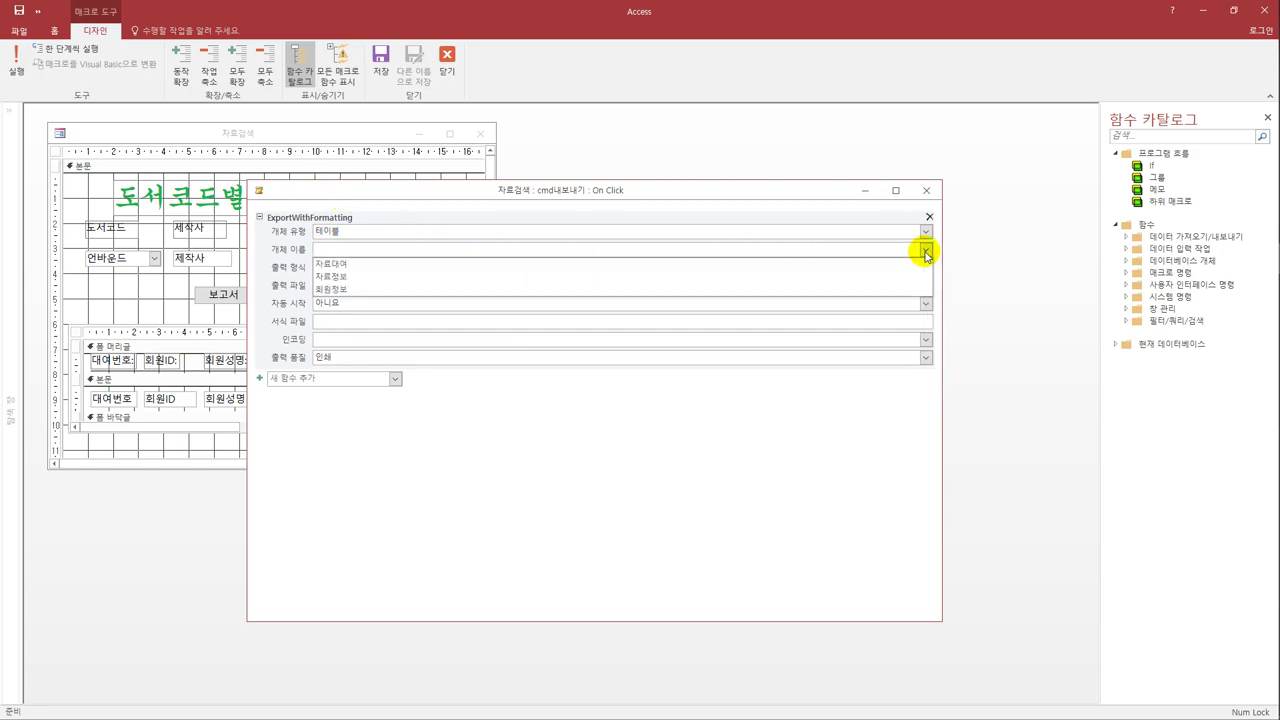
left_click(664, 264)
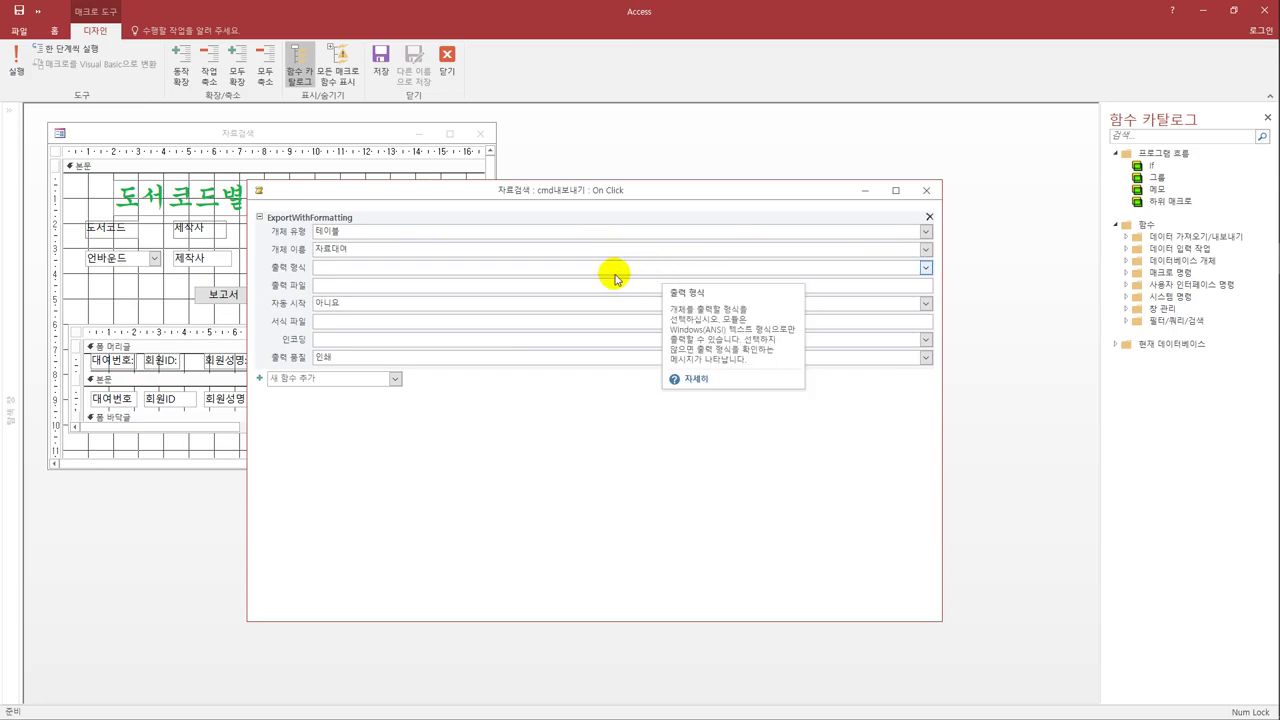
left_click(925, 269)
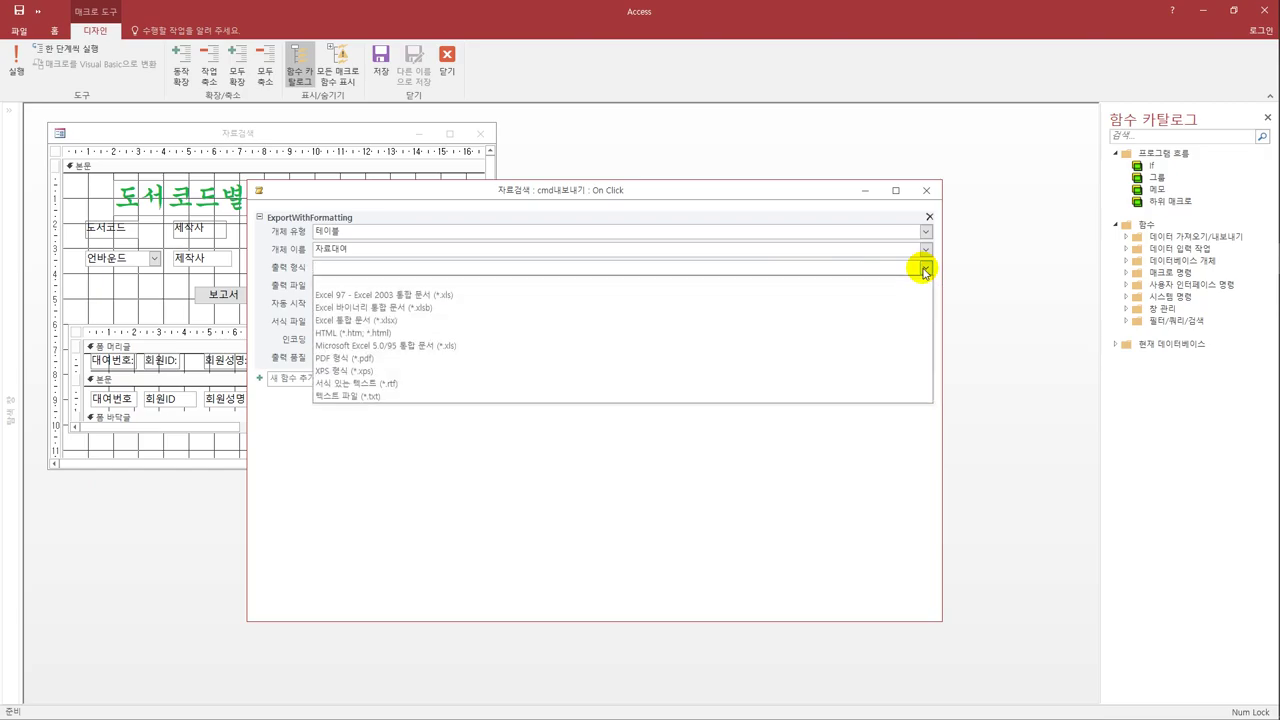
left_click(731, 321)
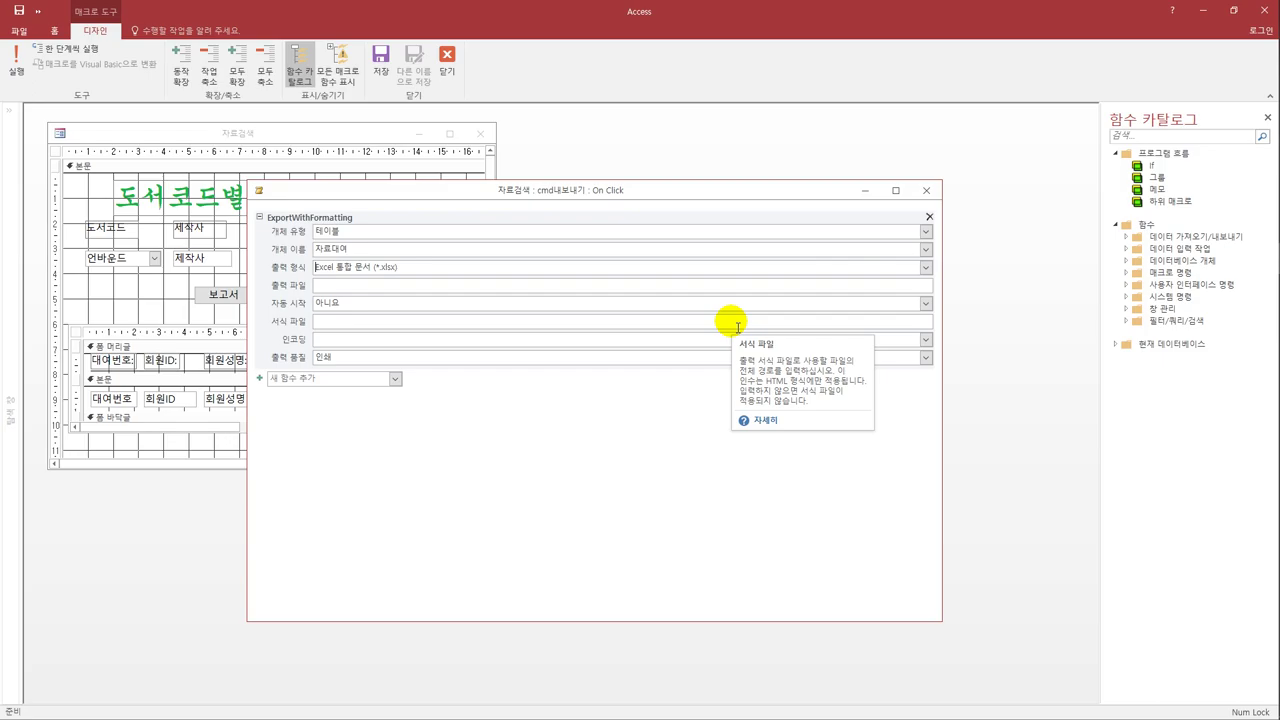
- Set the export action's 자동 시작 to 예 and its output file to C:\자료대여.xlsx
left_click(608, 305)
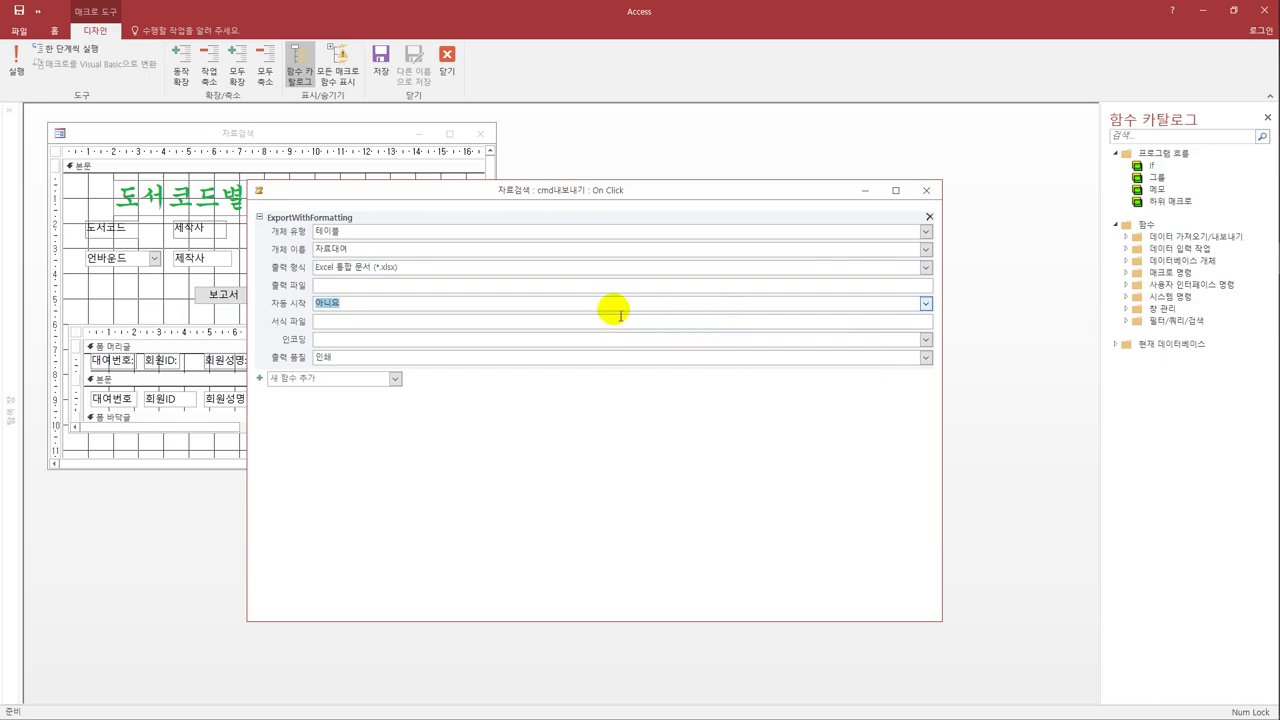
left_click(924, 303)
left_click(850, 320)
left_click(618, 287)
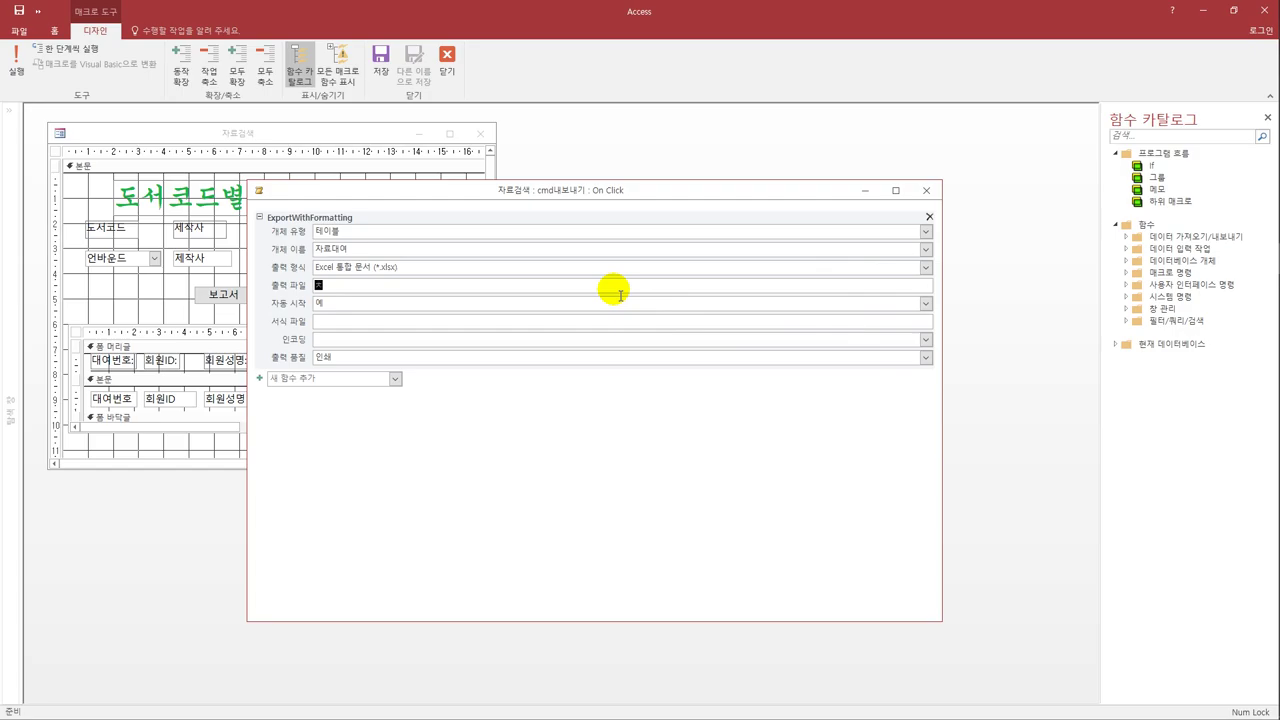
type("C")
type(":\\")
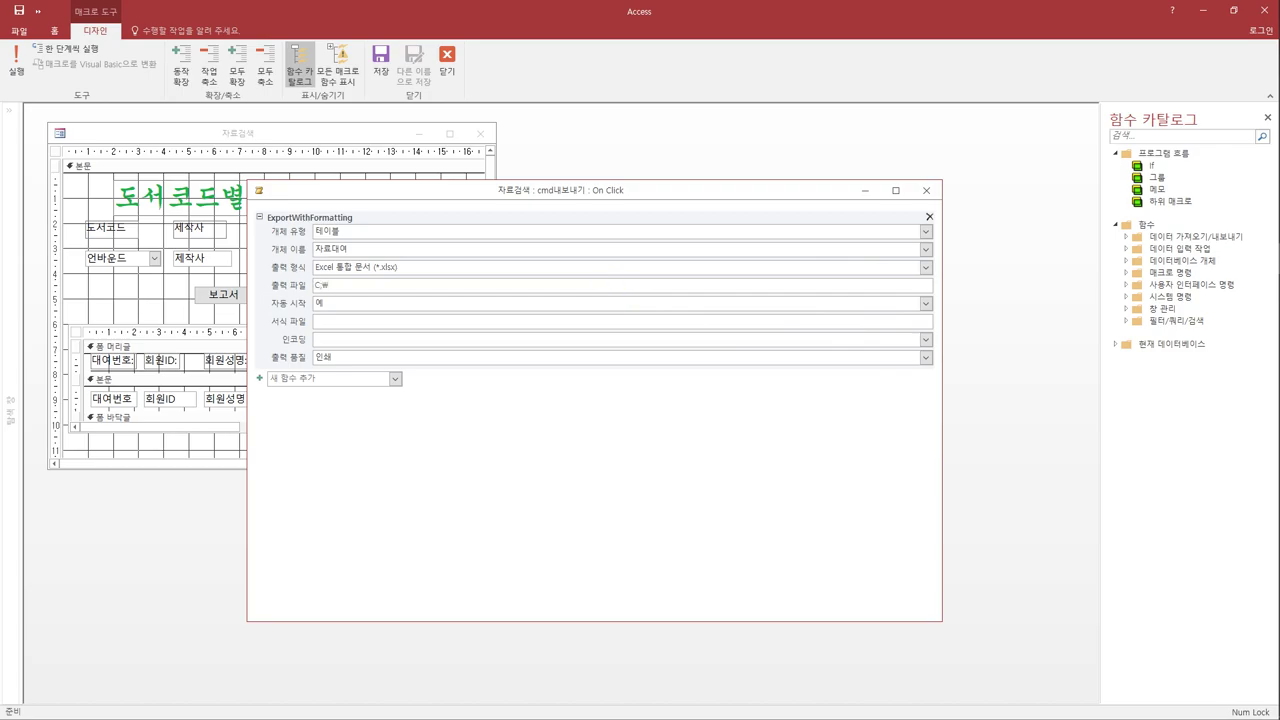
key("BackSpace")
key("BackSpace")
type(":\\")
type("자")
type("료대여.x")
type("lsx")
- Close the macro, saving it and updating the button's On Click property, and close the 자료검색 form
left_click(927, 190)
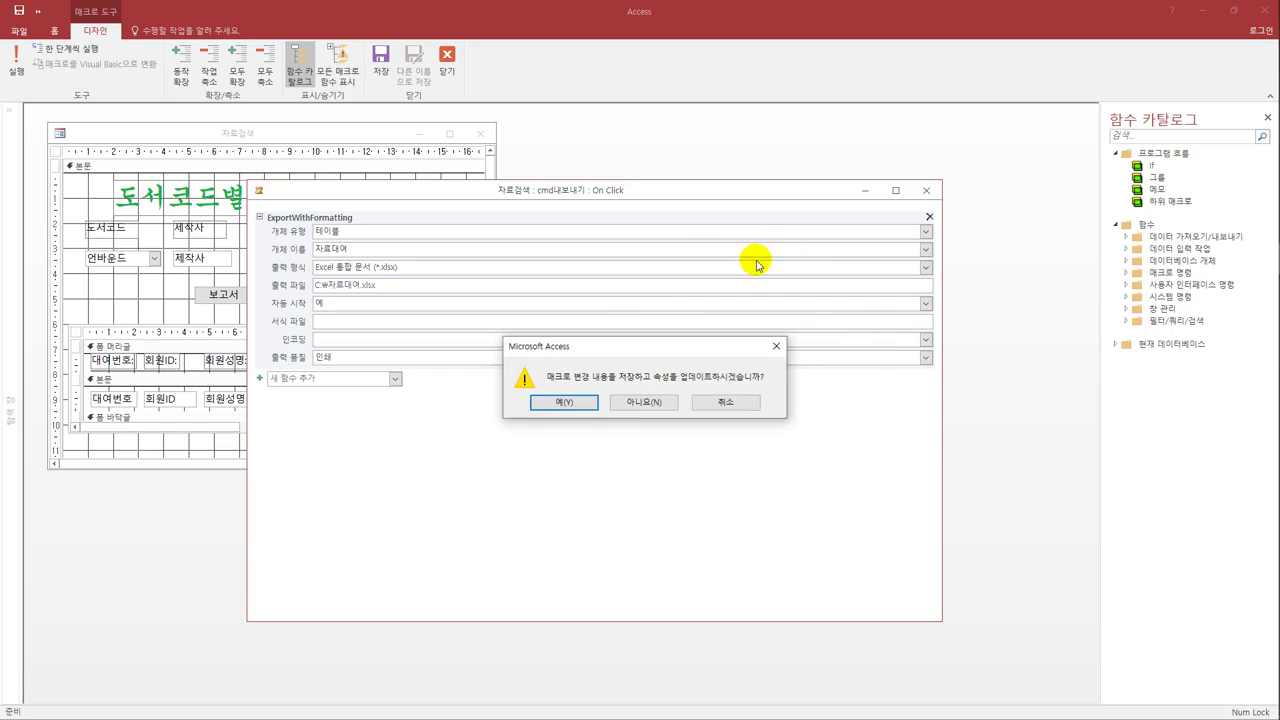
left_click(585, 405)
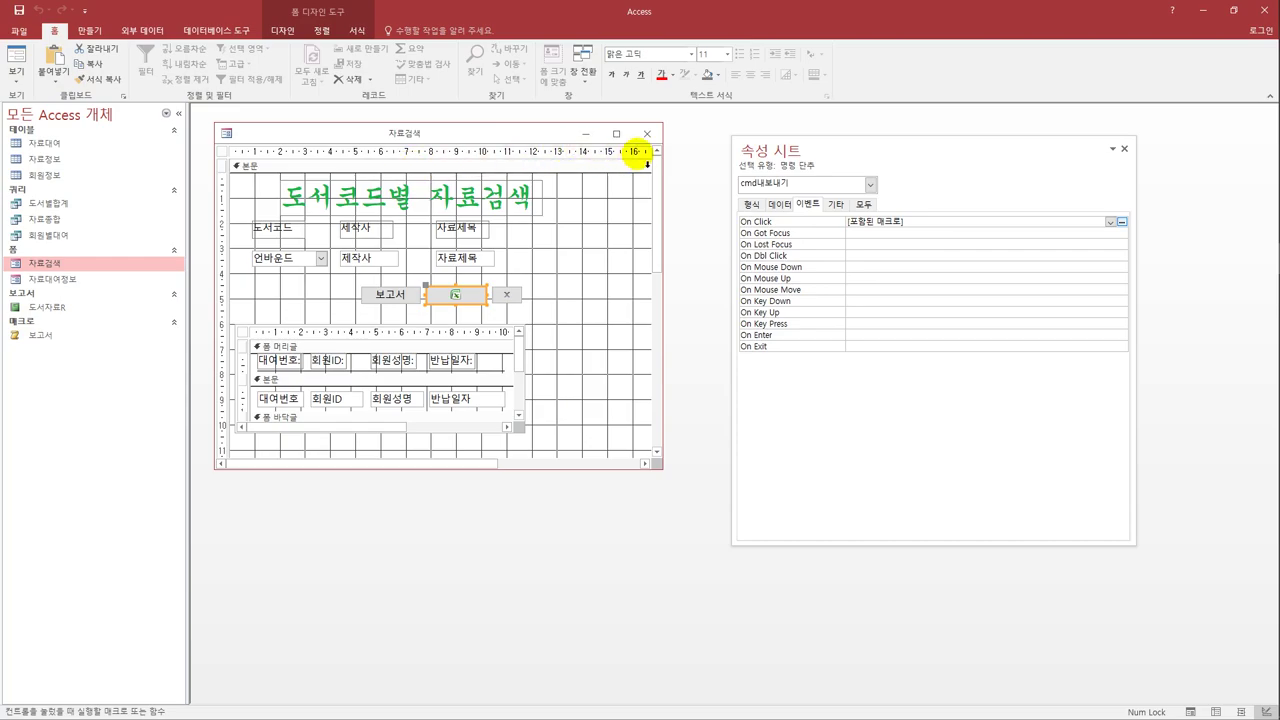
left_click(647, 133)
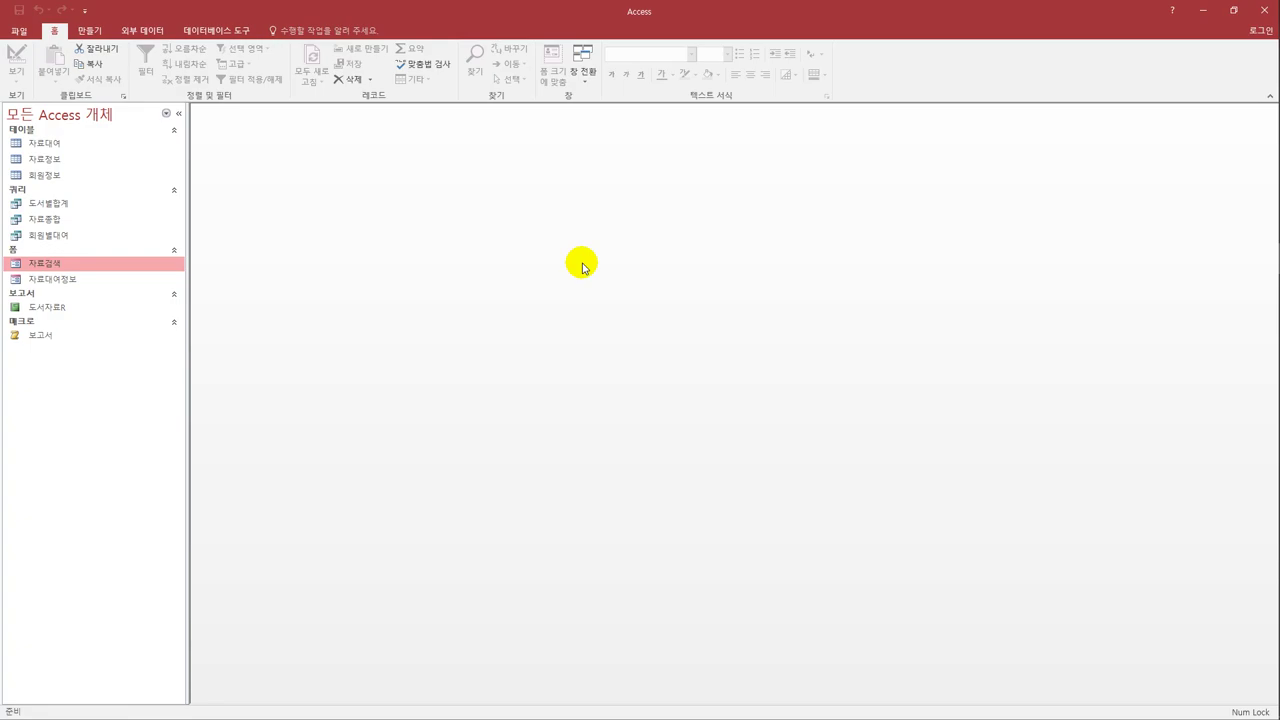
- Create a new query in Design view based on the existing 자료종합 query
left_click(88, 31)
left_click(208, 72)
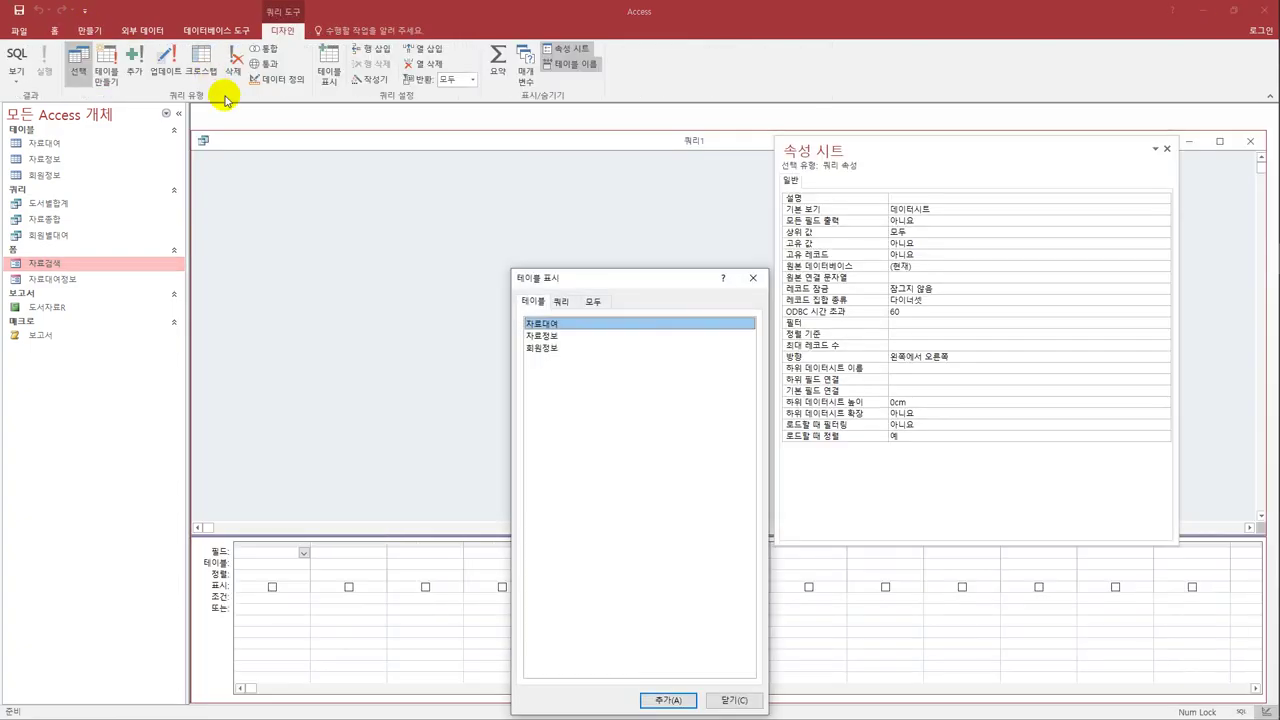
left_click(565, 300)
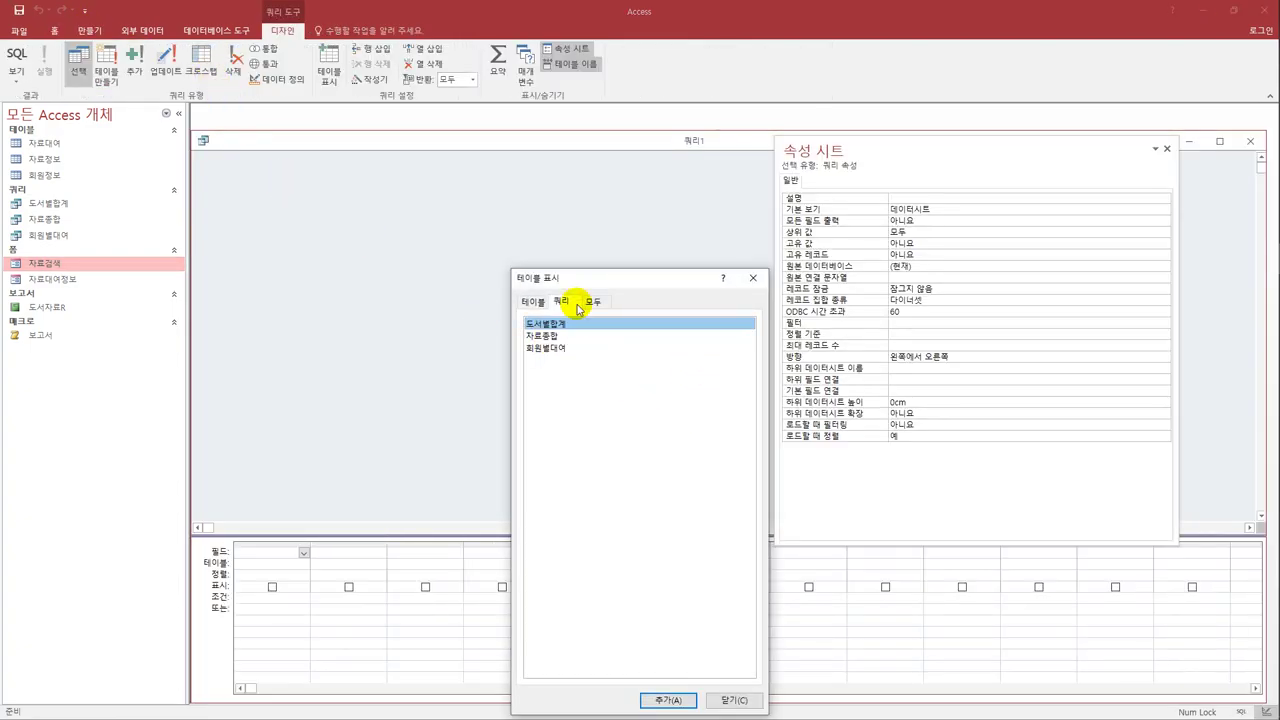
left_click(566, 337)
double_click(566, 337)
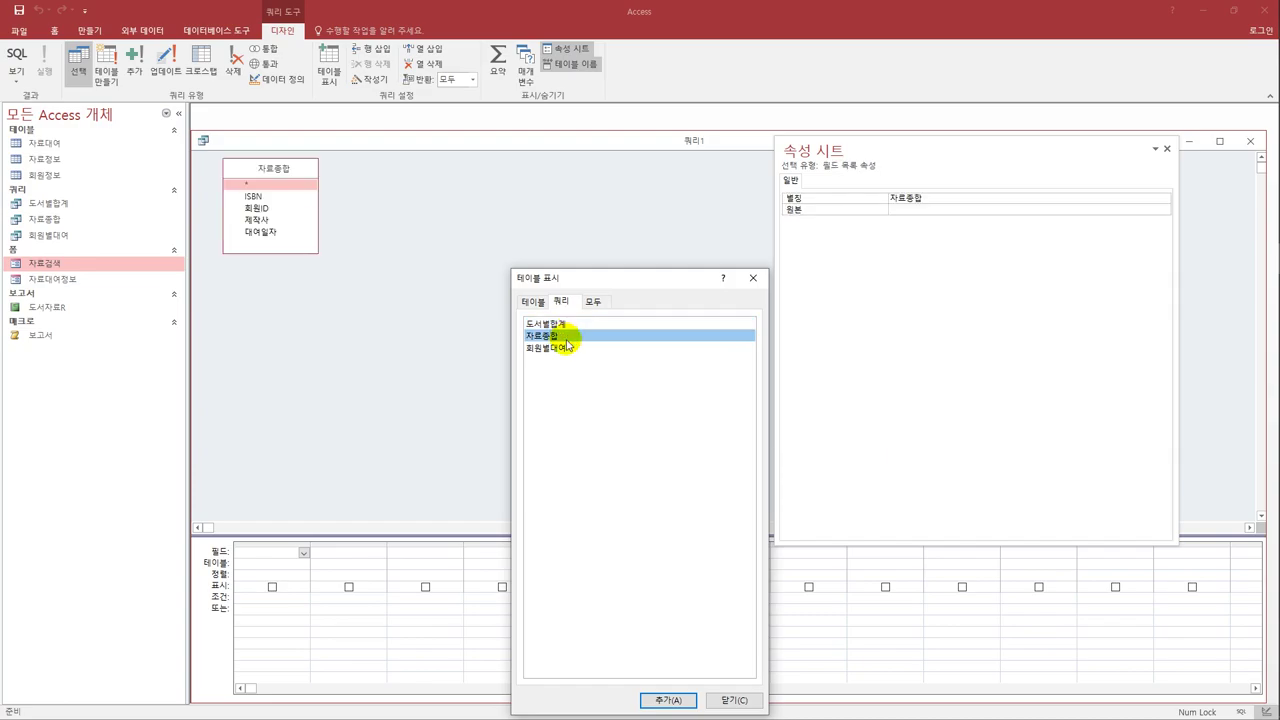
left_click(731, 699)
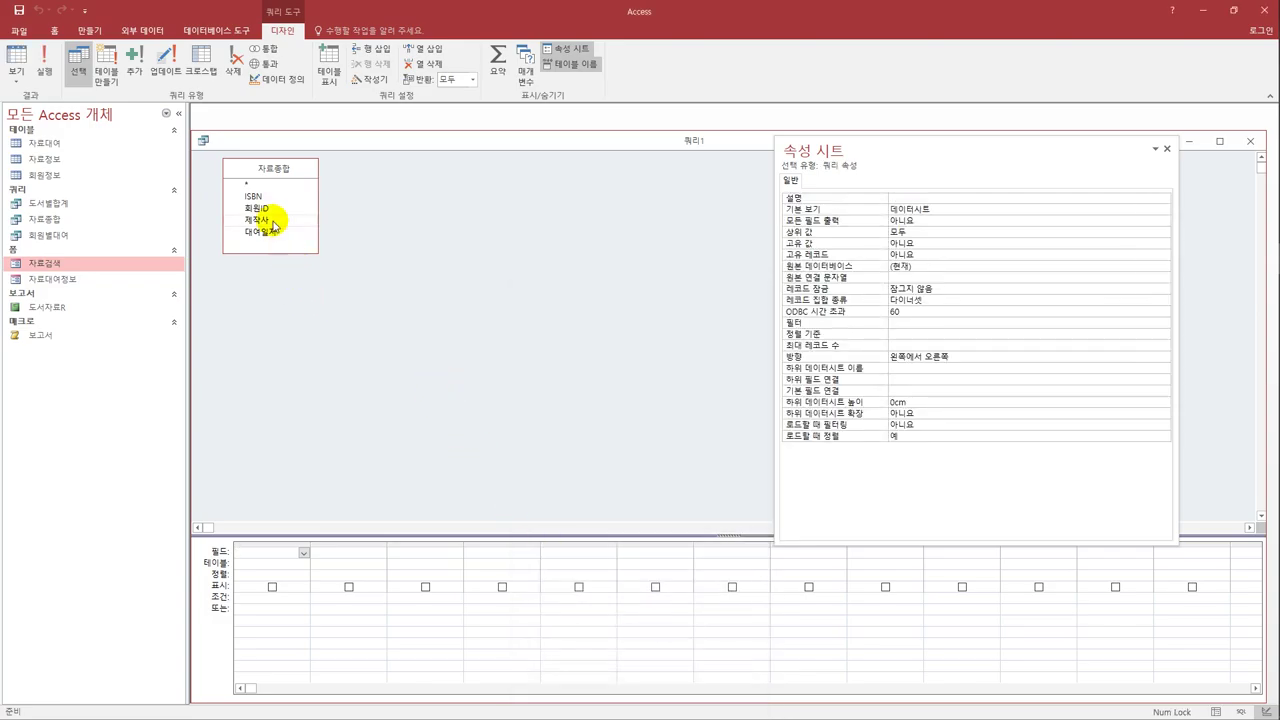
- Add the 제작사, 대여일자 and 회원ID fields from 자료종합 to the query grid, in that order
double_click(271, 221)
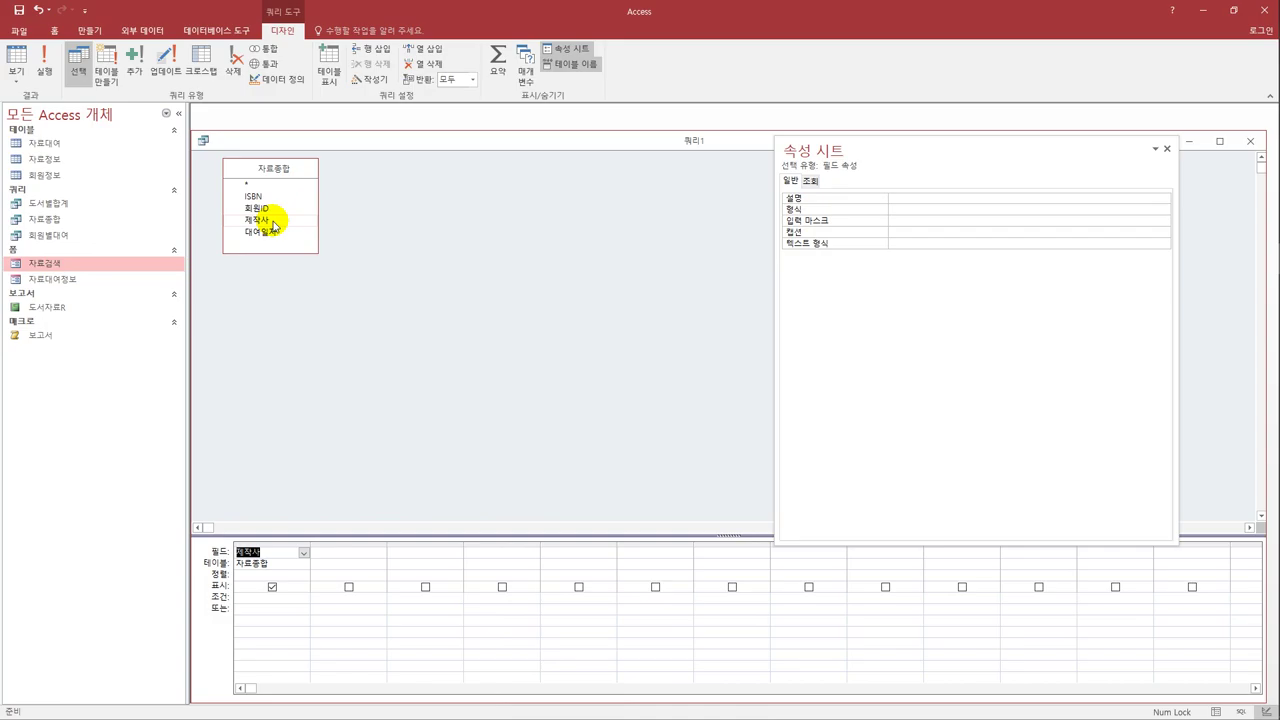
double_click(264, 231)
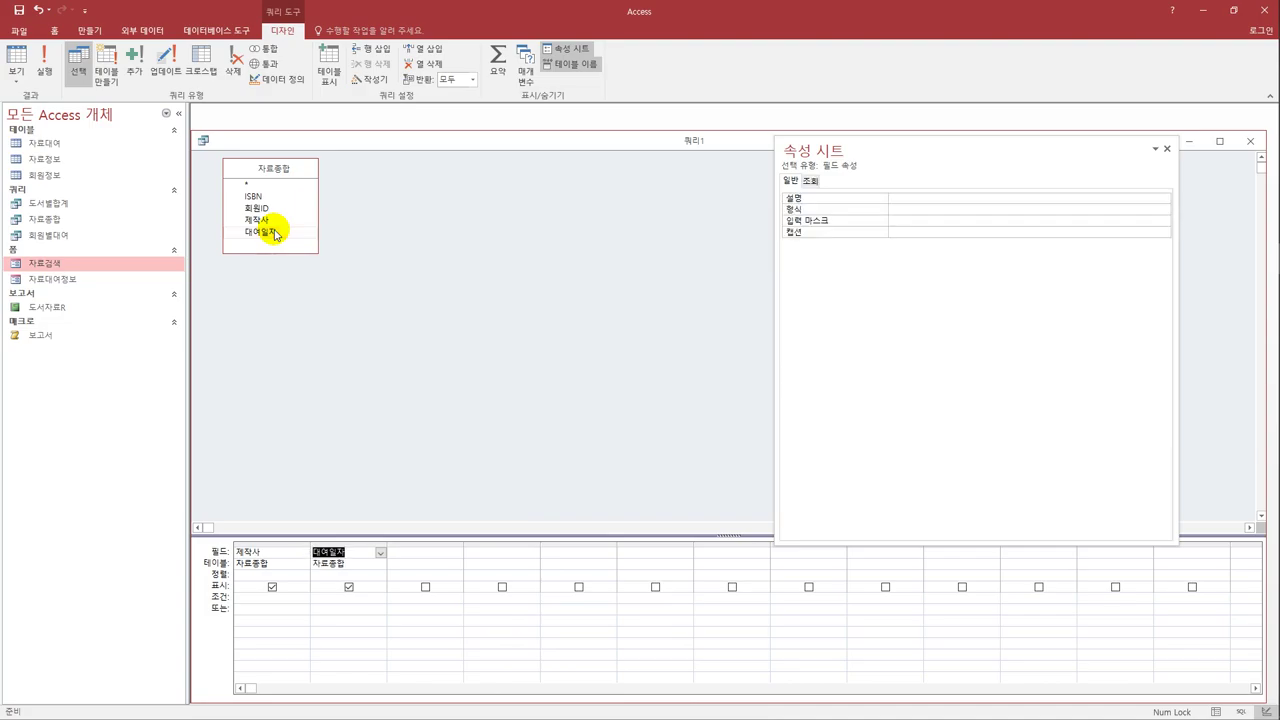
left_click(276, 209)
double_click(276, 209)
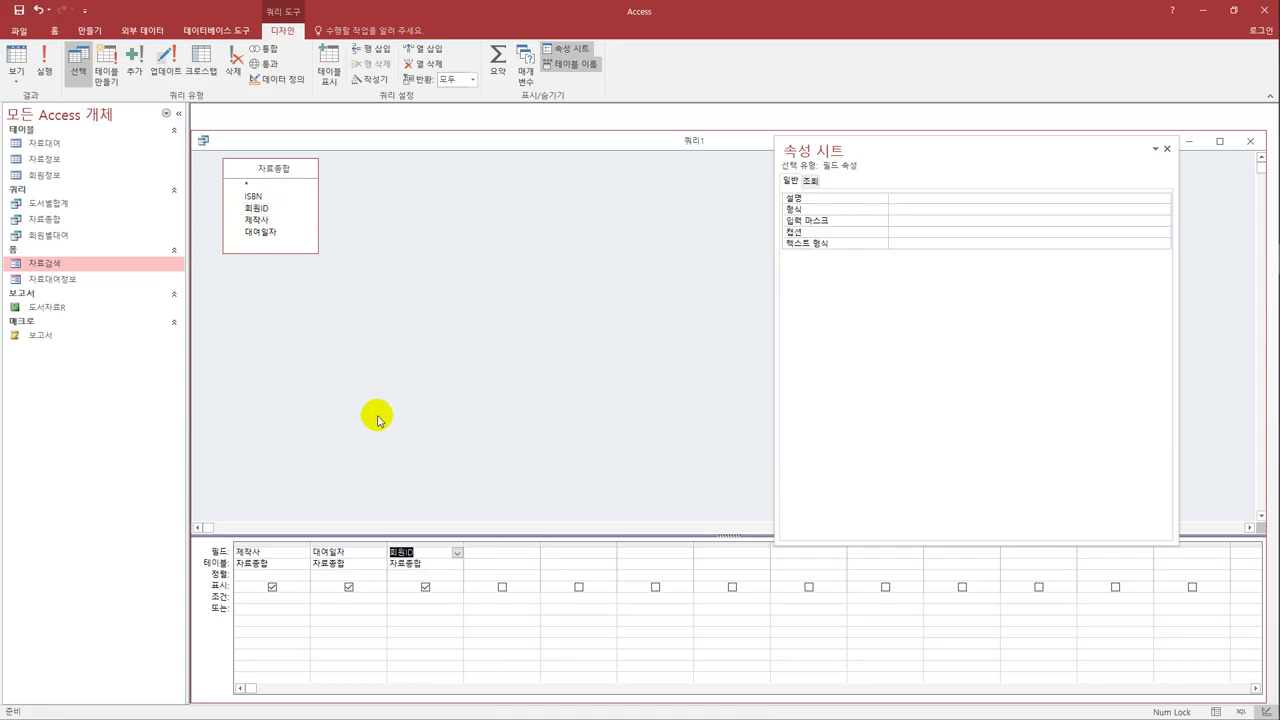
- Convert the query to a crosstab, with 제작사 as 행 머리글 and 대여일자 as 열 머리글
left_click(206, 59)
left_click(296, 588)
left_click(305, 589)
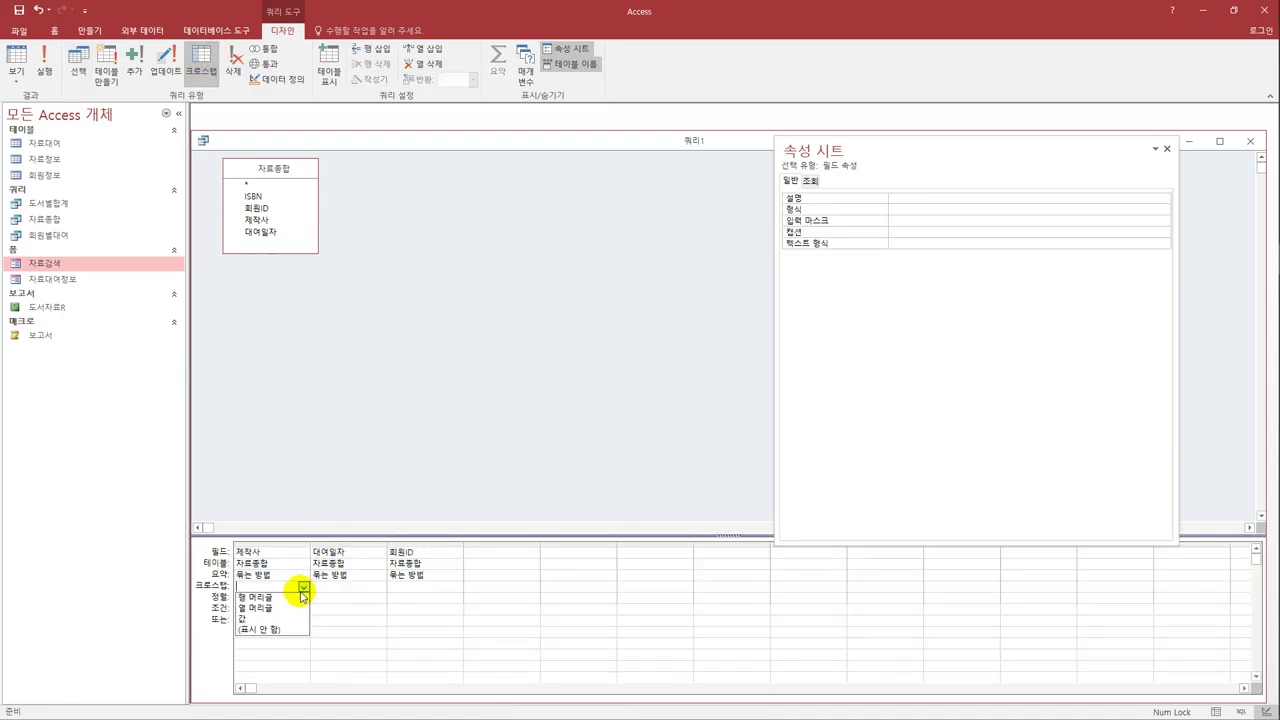
left_click(285, 598)
left_click(360, 586)
left_click(381, 588)
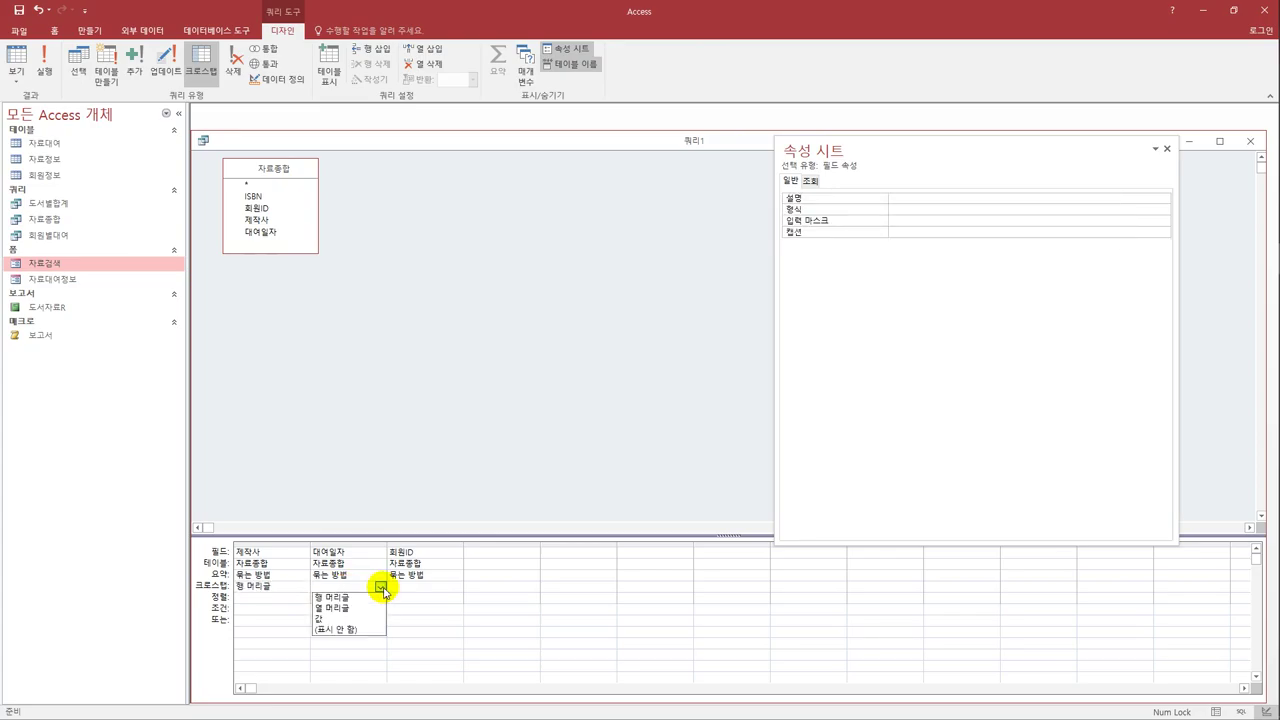
left_click(334, 607)
- Make the 회원ID field the crosstab's 값 and summarize it with 개수
left_click(410, 591)
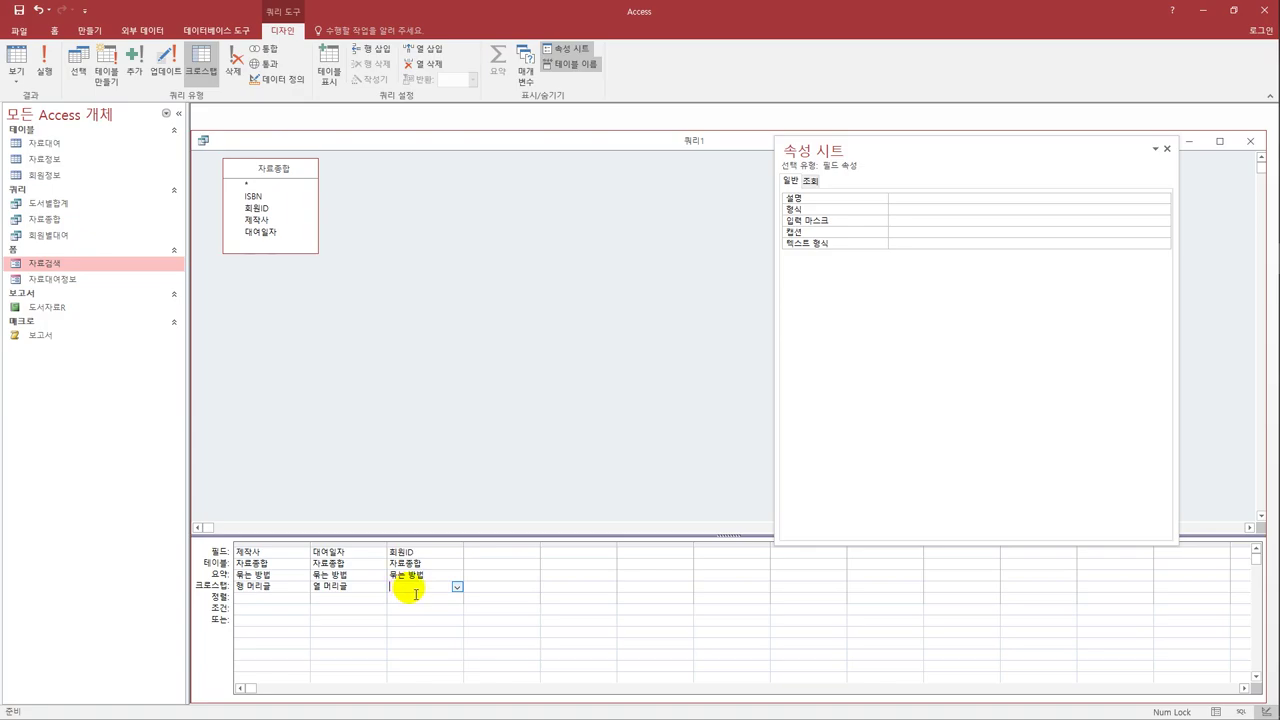
left_click(457, 587)
left_click(447, 620)
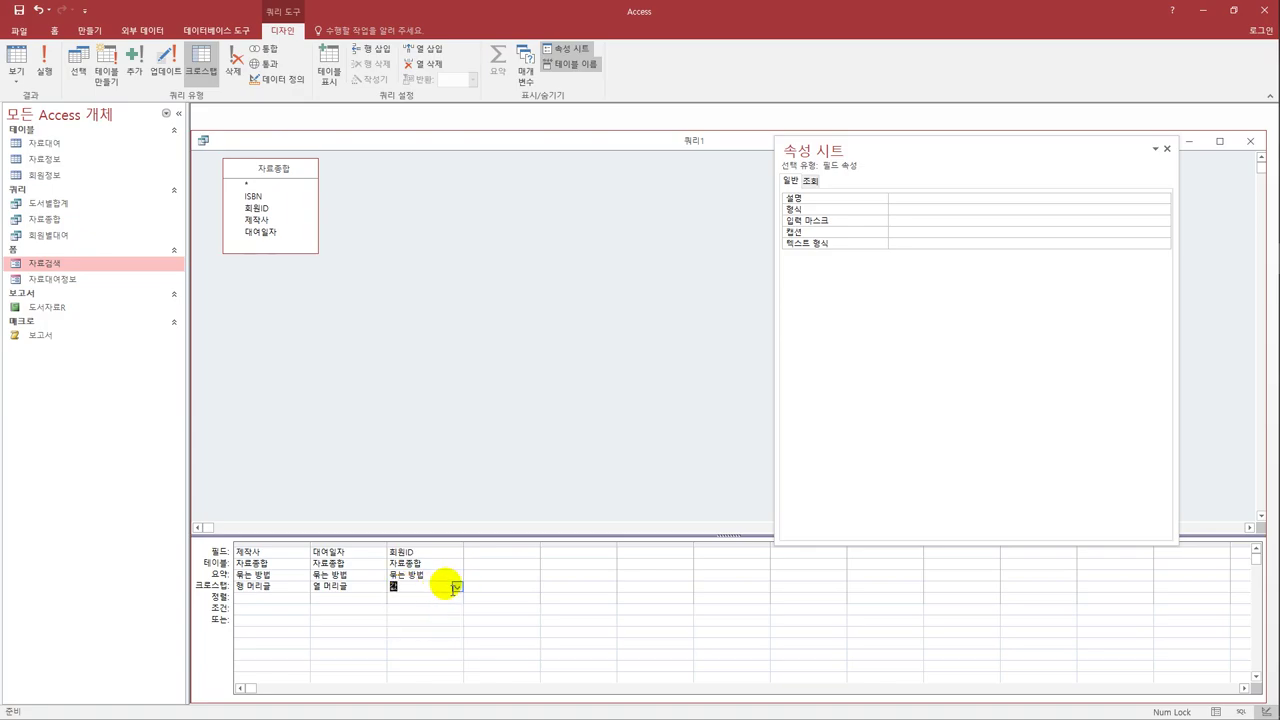
left_click(449, 576)
left_click(457, 576)
left_click(434, 640)
- Add 회원ID to the grid a second time, summarized with 개수 and used as 행 머리글
left_click(265, 208)
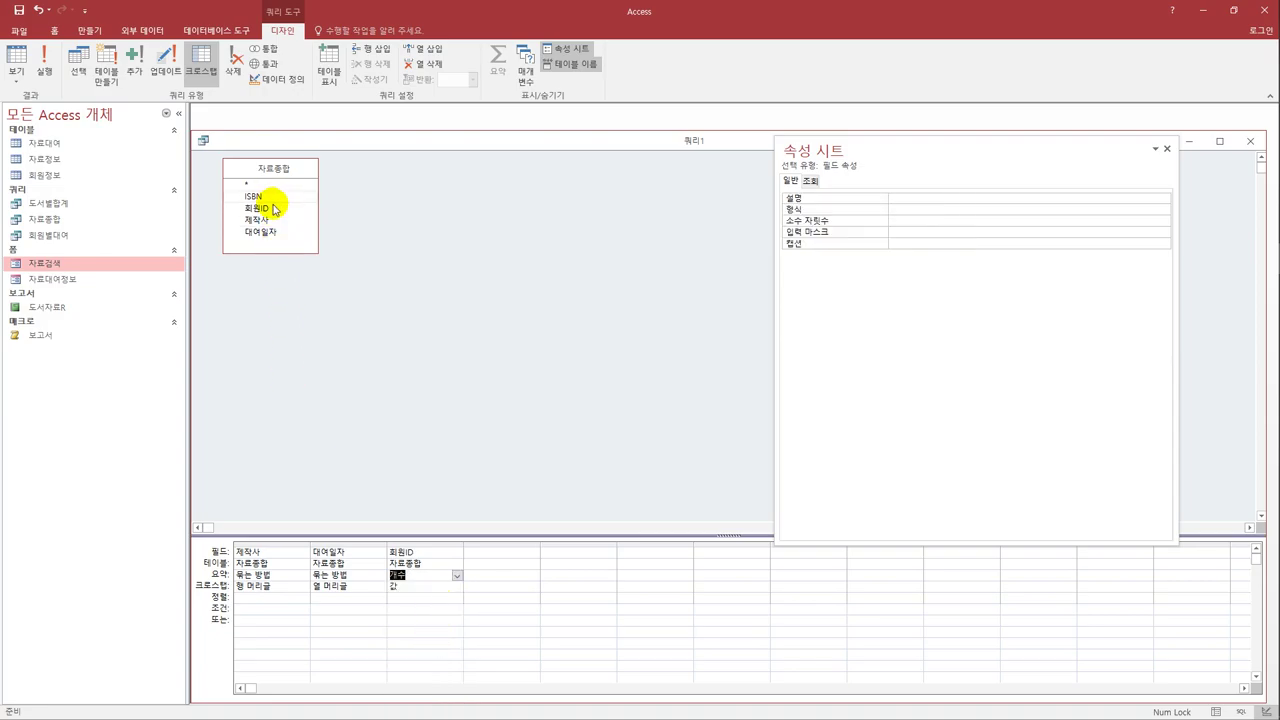
double_click(265, 208)
left_click(526, 575)
left_click(533, 576)
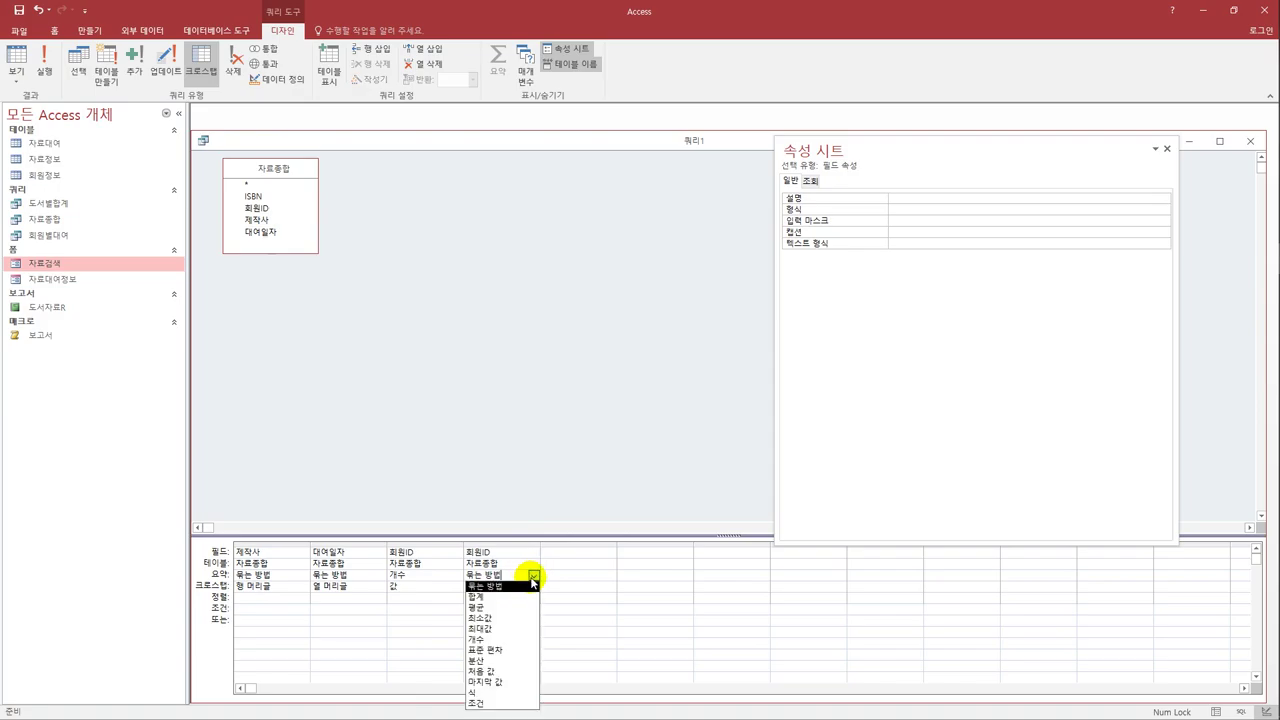
left_click(512, 639)
left_click(522, 586)
left_click(533, 586)
left_click(510, 597)
- Give the second 회원ID column the alias 대여권수
left_click(468, 552)
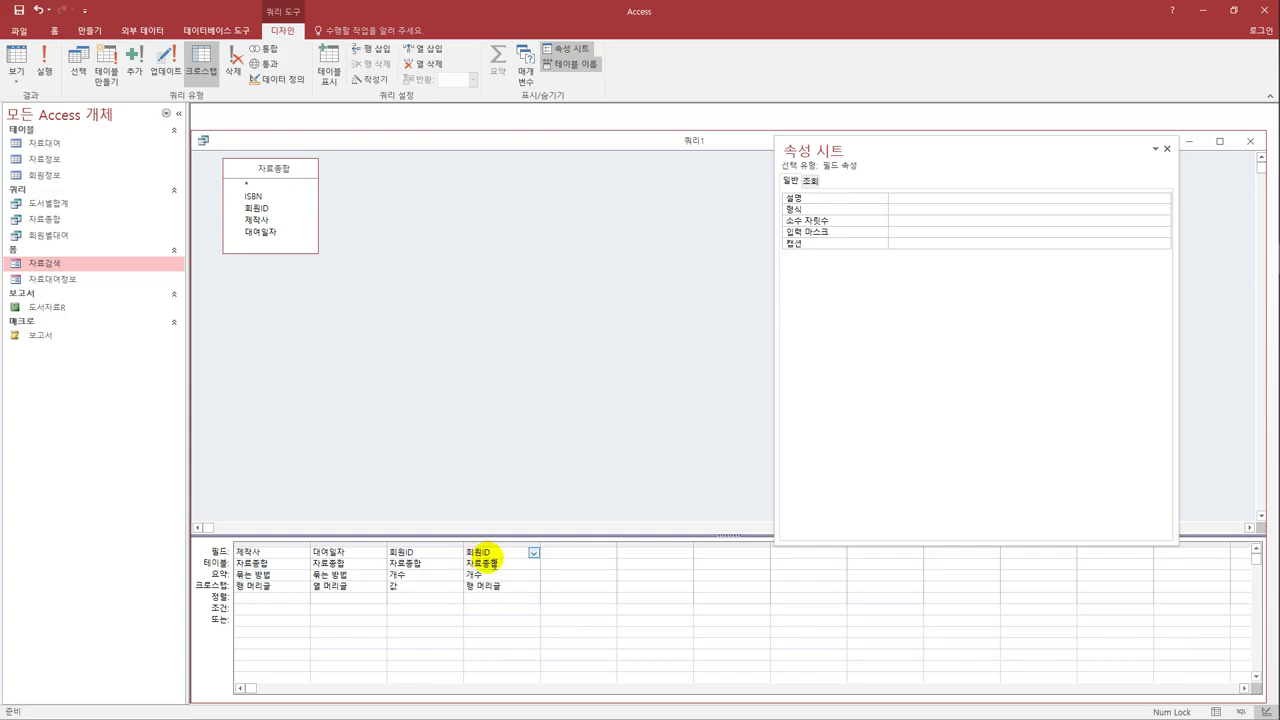
type("ㄷ대여권수:")
key("Tab")
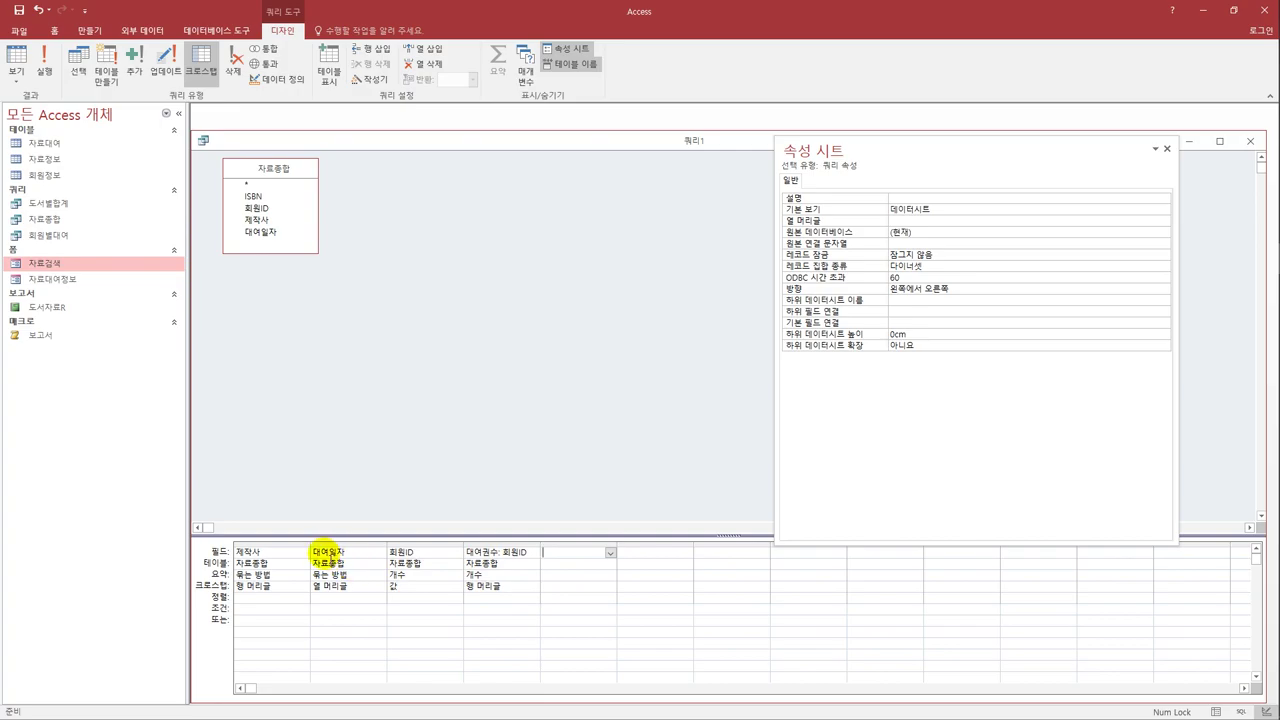
- Change the column heading field to the expression Month([대여일자]) & "월" and widen its column to fit
left_click(312, 552)
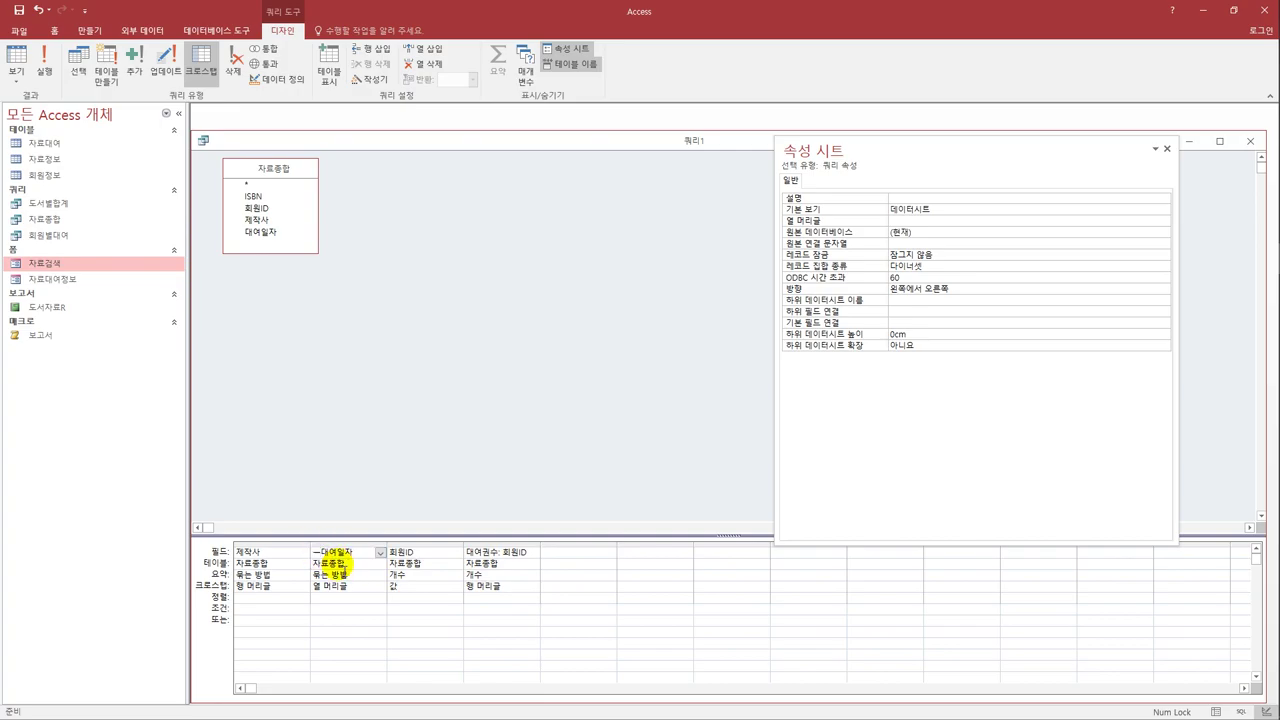
type("month([")
key("End")
type("])&'월'")
left_click_drag(385, 549, 444, 550)
left_click(414, 574)
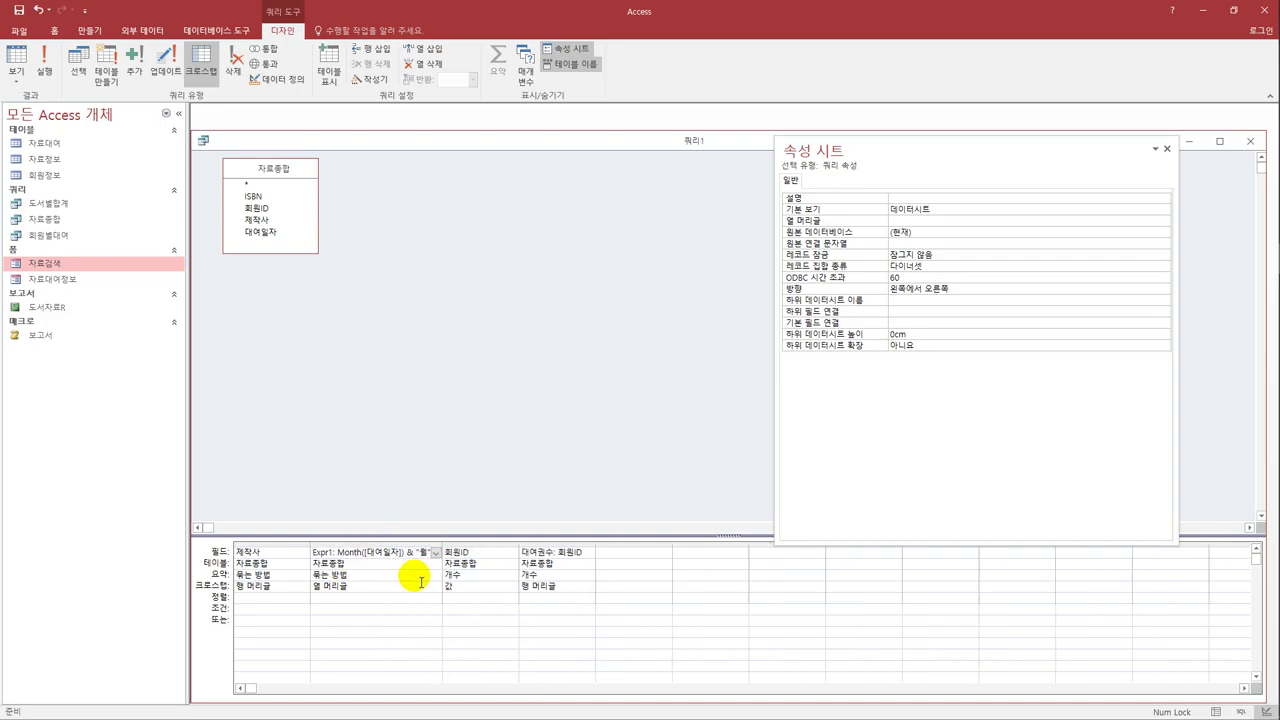
mouse_move(448, 548)
left_mouse_down()
mouse_move(462, 548)
mouse_move(446, 548)
left_mouse_up()
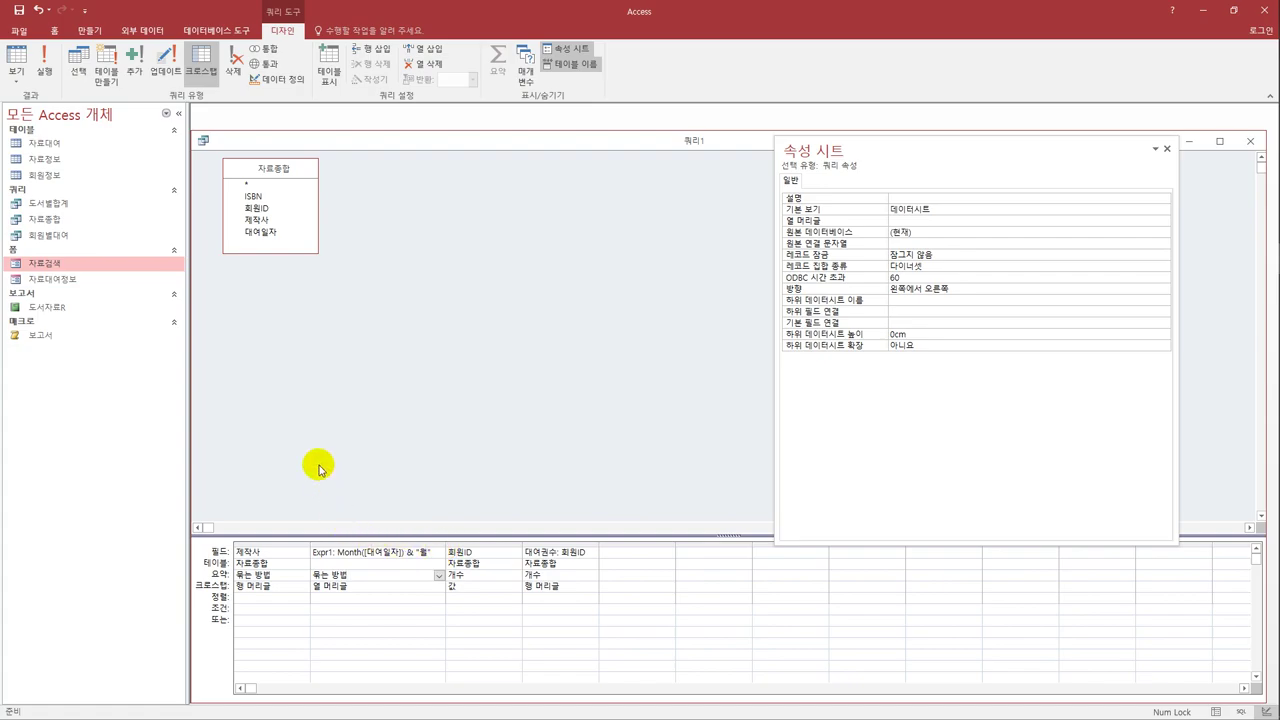
- Show the crosstab's results in Datasheet view and save the query as 월별대여
left_click(16, 60)
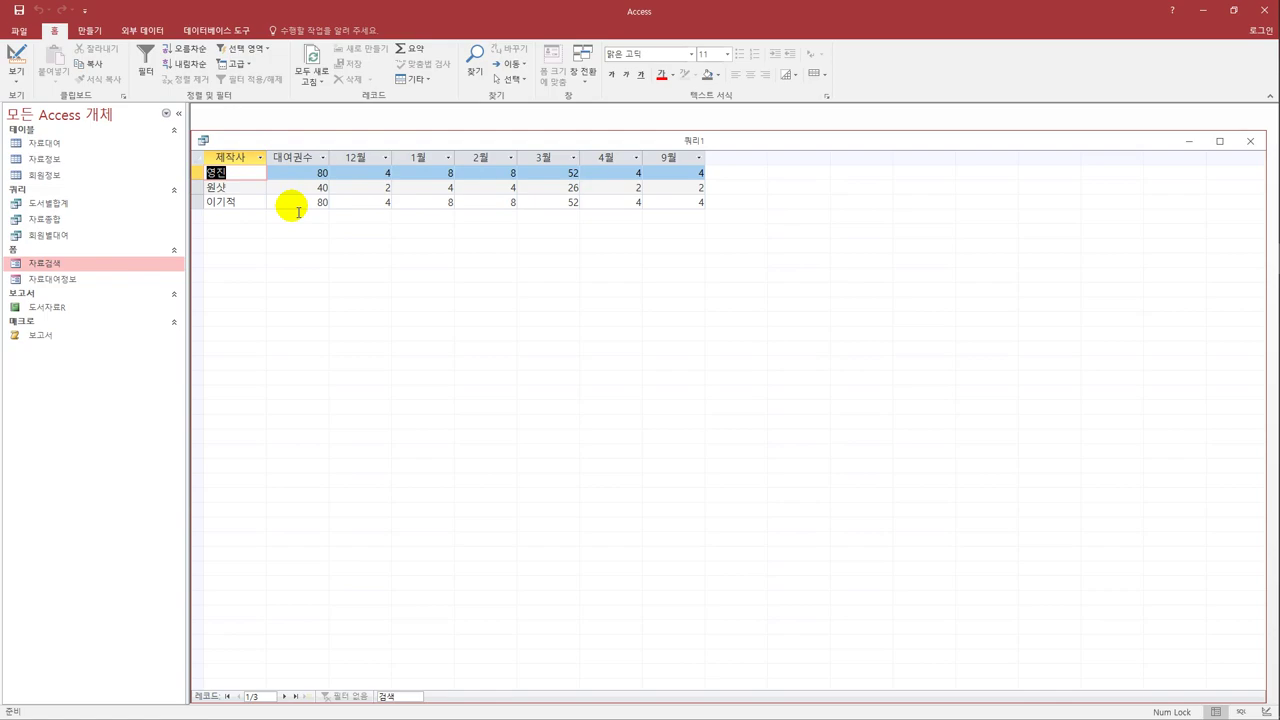
left_click(19, 11)
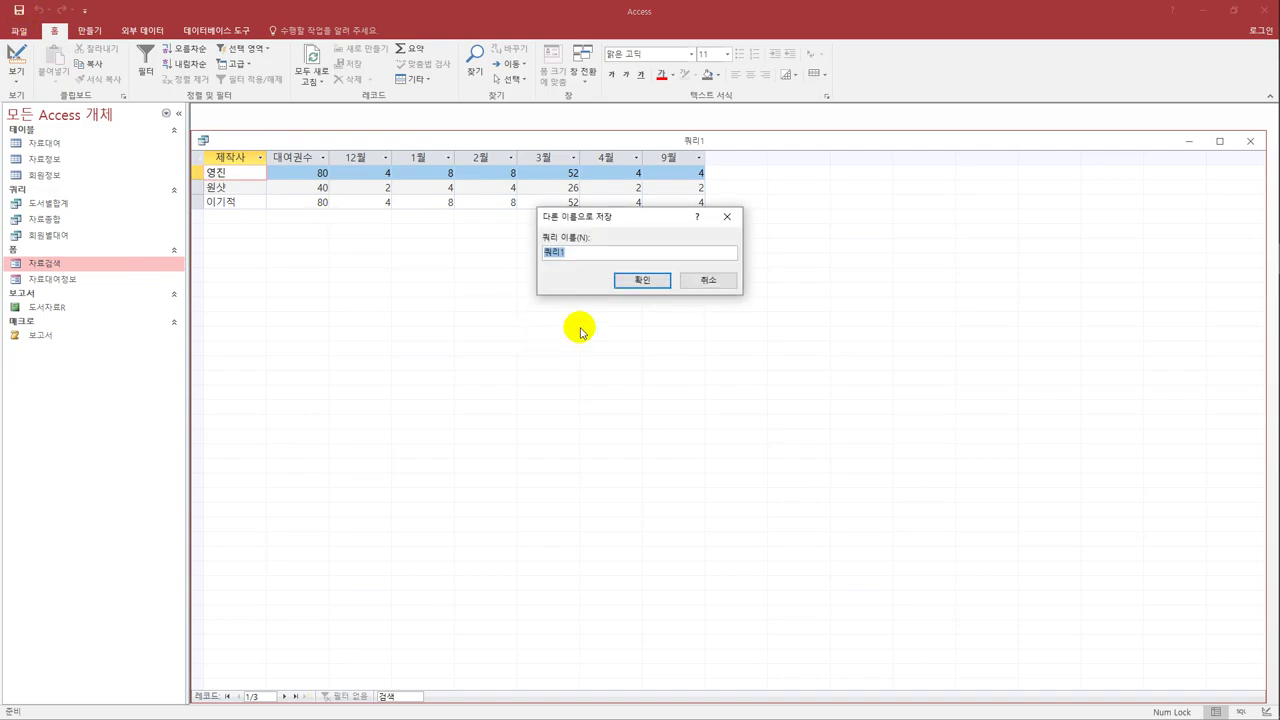
type("월별대여")
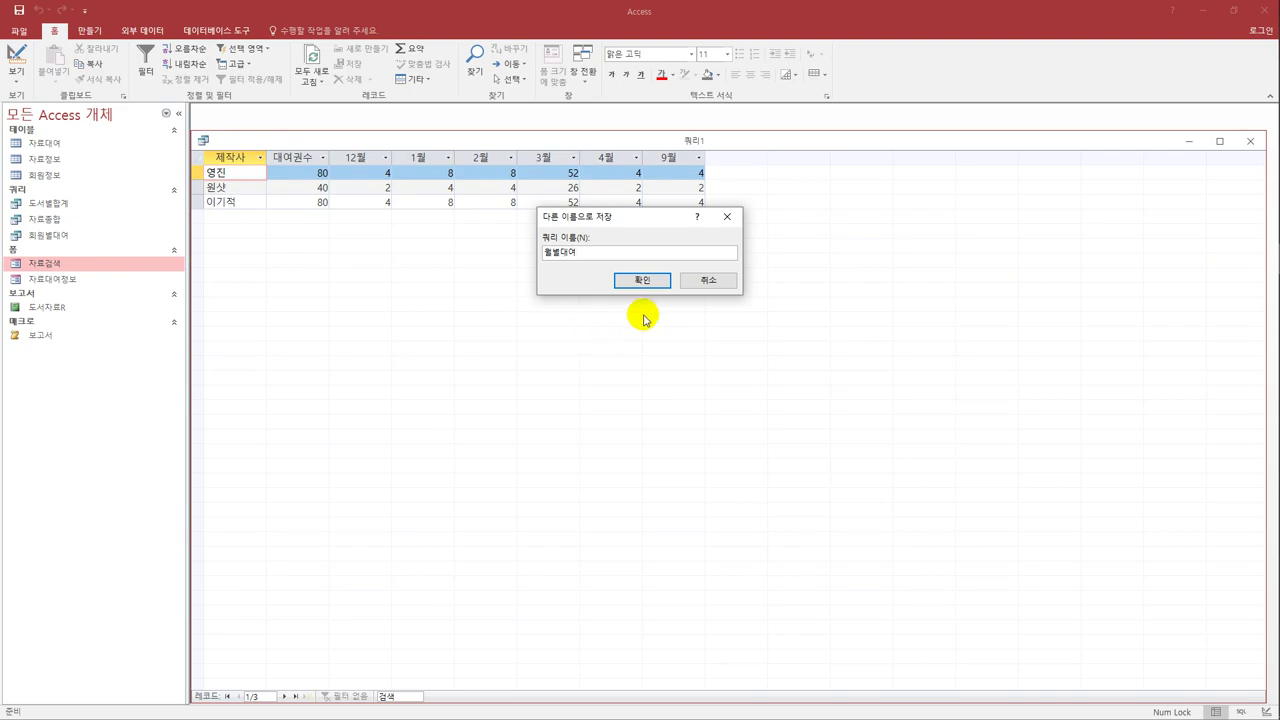
left_click(658, 286)
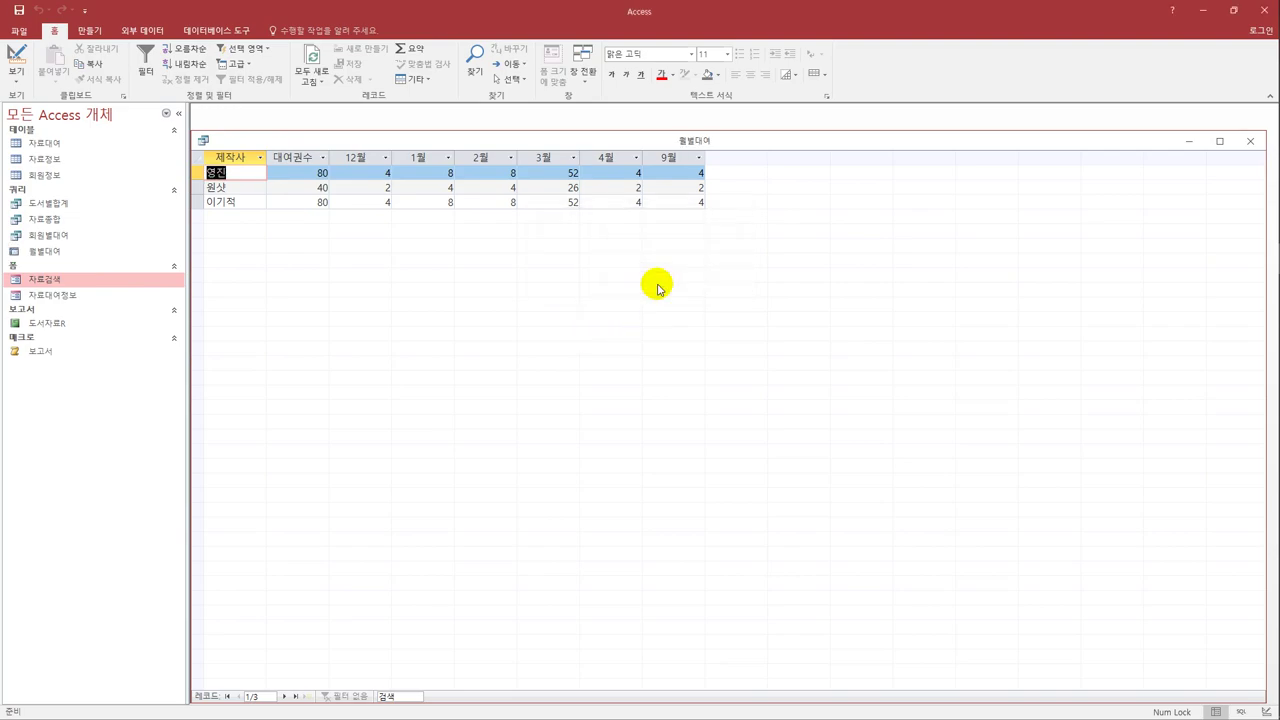